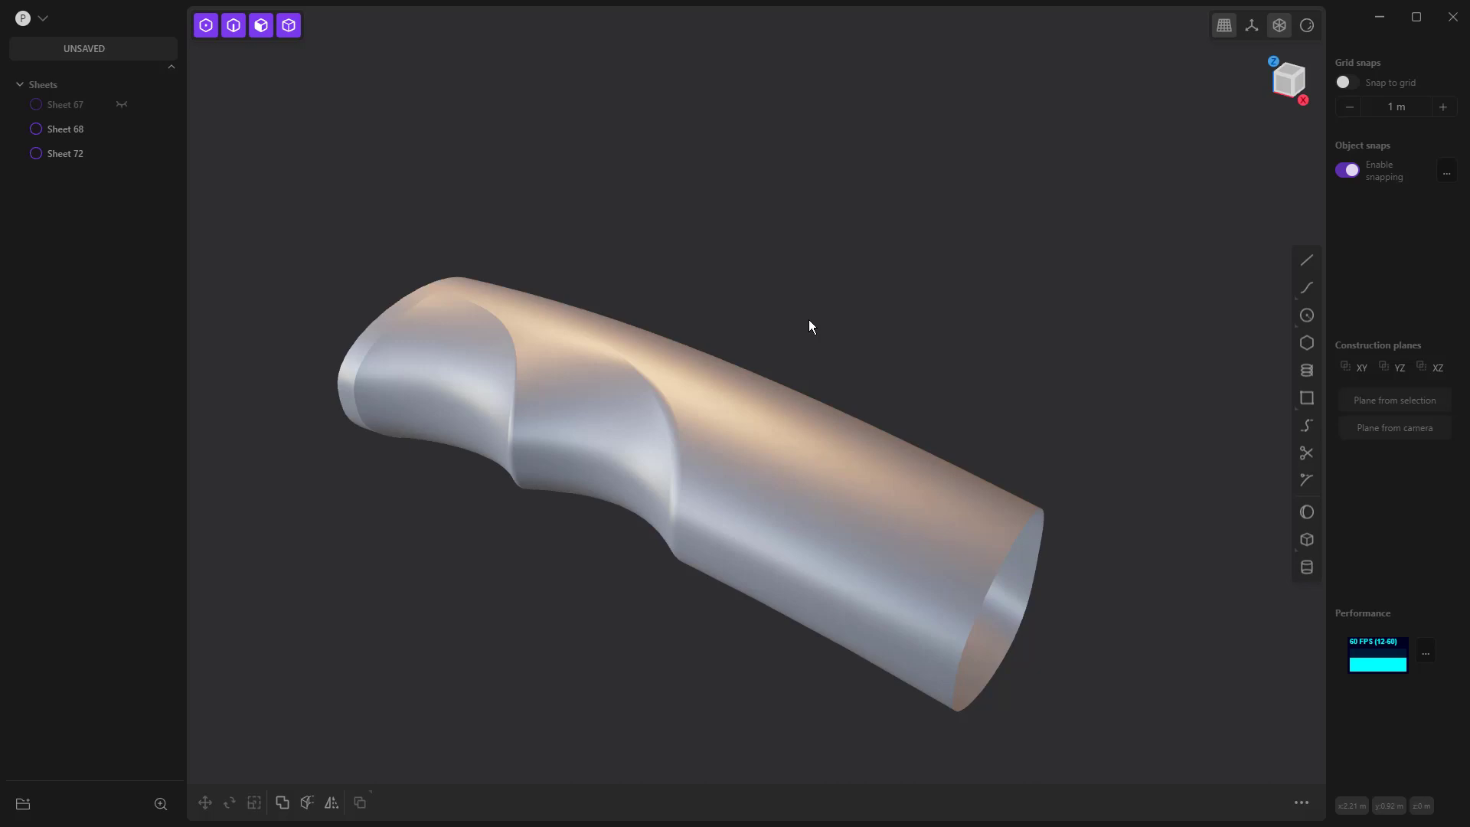
# Start a new, empty scene from the File menu and confirm clearing the current one.
pyautogui.click(25, 18)
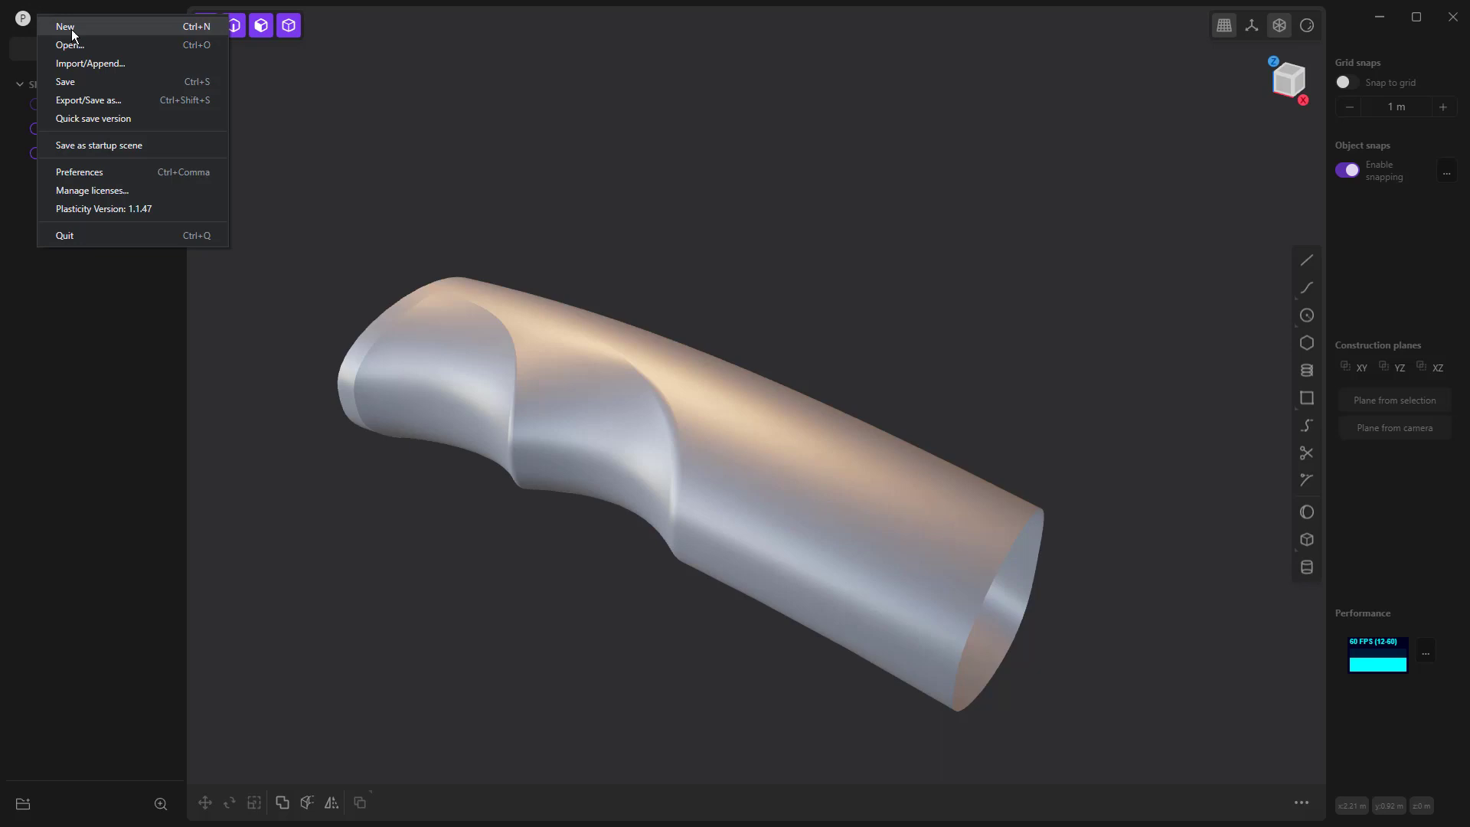
pyautogui.click(71, 26)
pyautogui.click(791, 424)
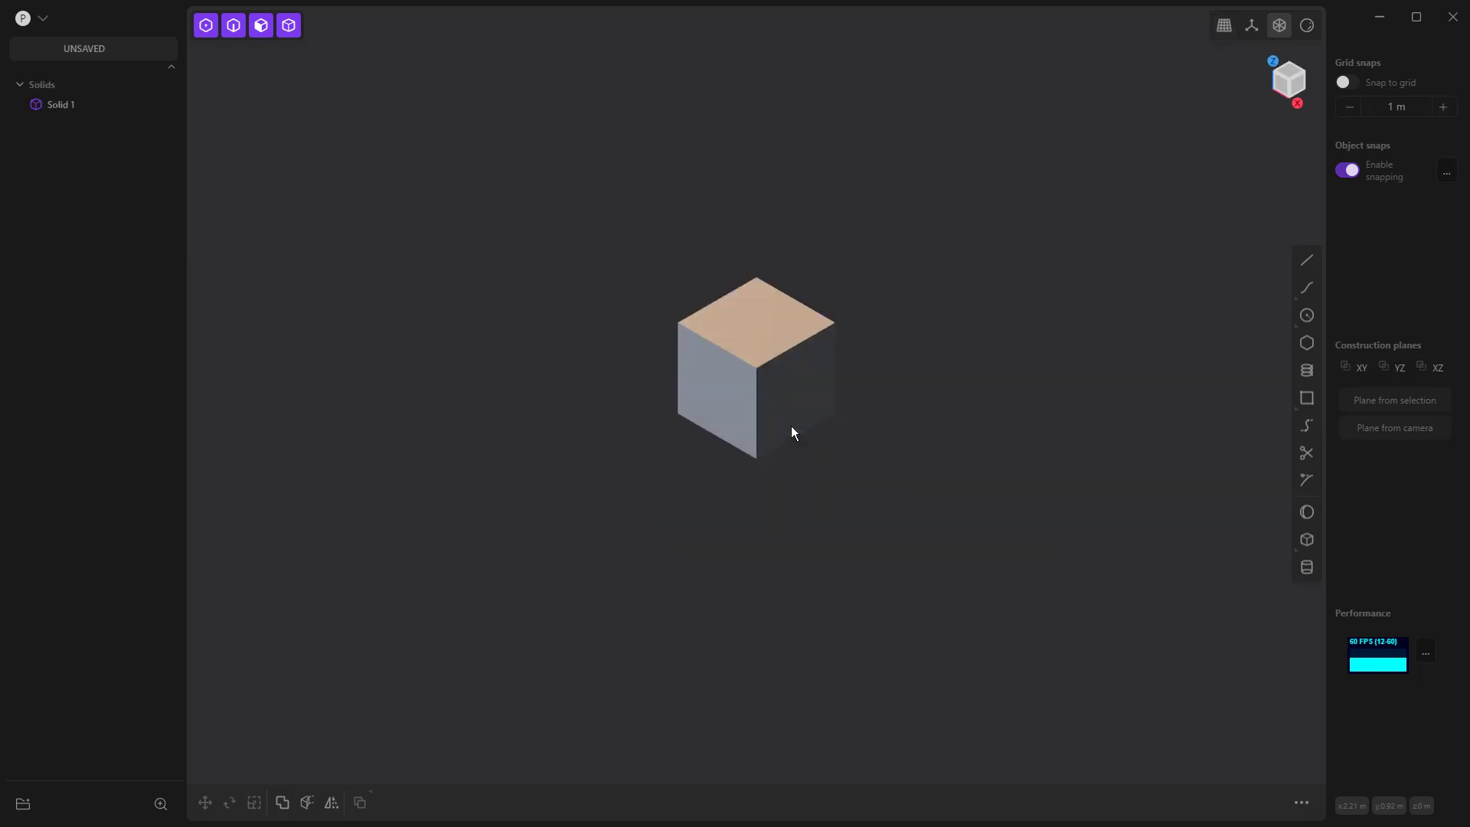
# Turn on edge outlines and the grid and axes, then delete the default cube.
pyautogui.click(1280, 25)
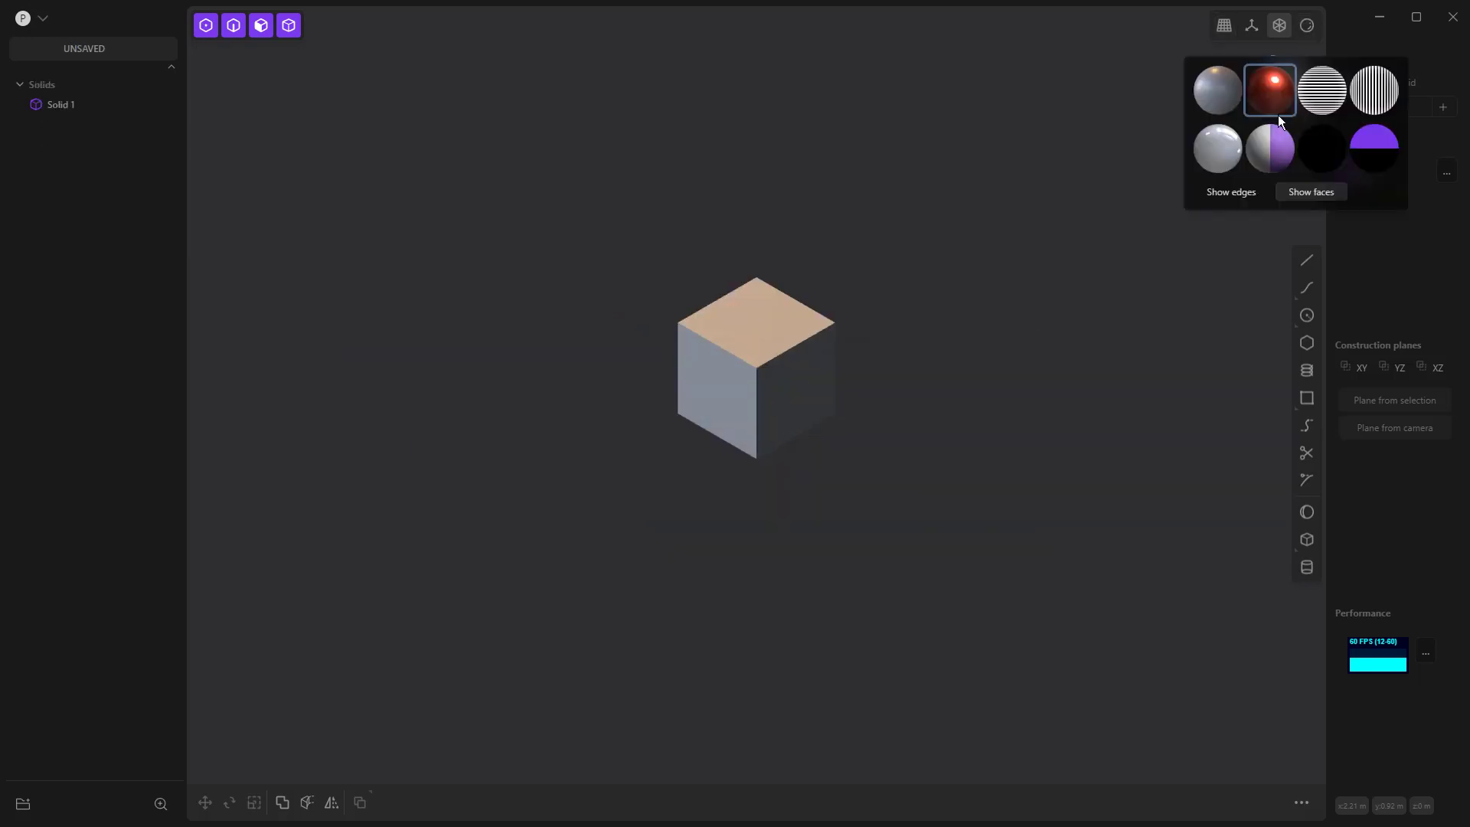
pyautogui.click(1233, 193)
pyautogui.click(1253, 26)
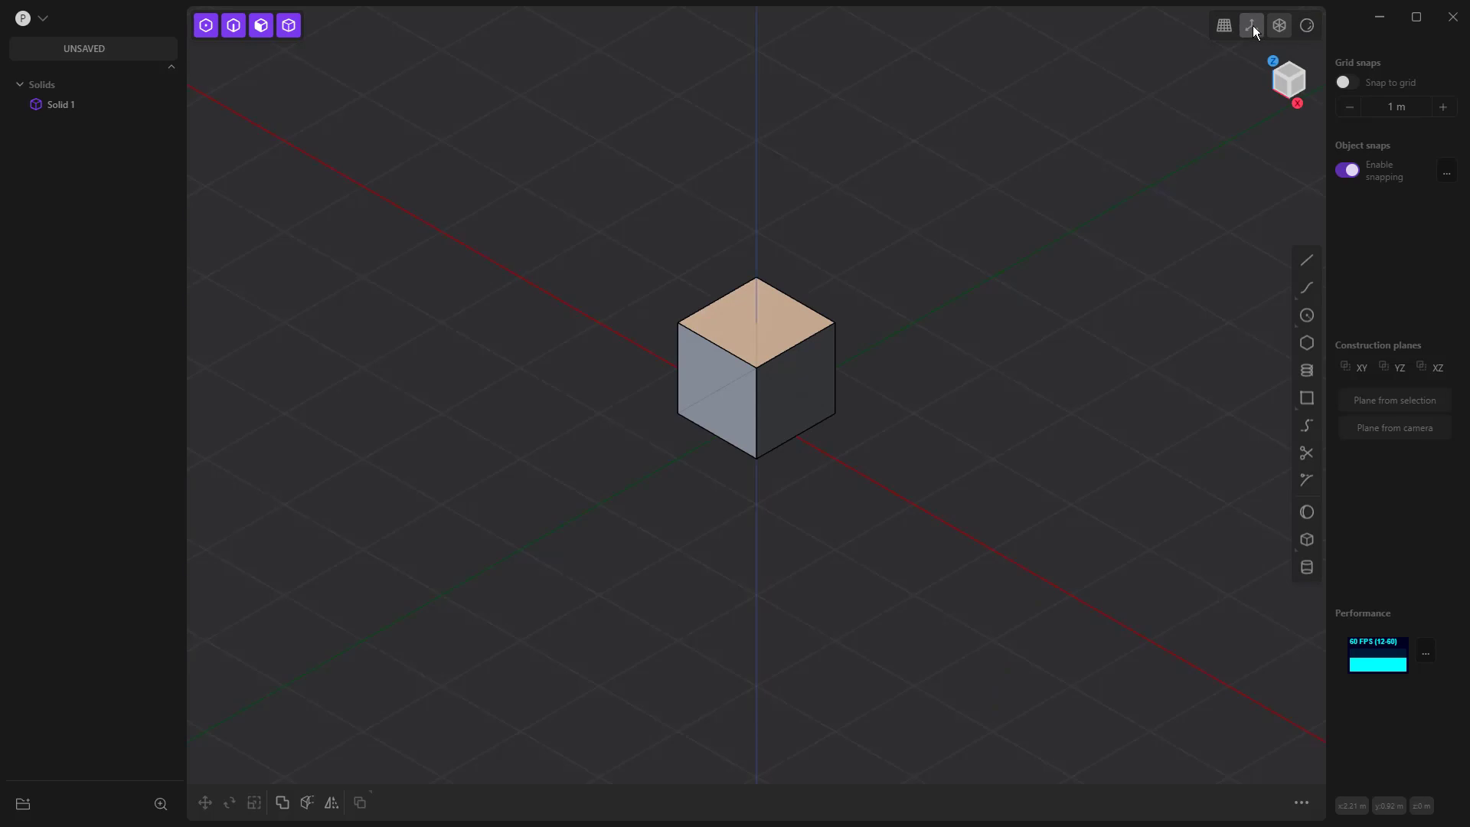
pyautogui.click(749, 391)
pyautogui.press('Delete')
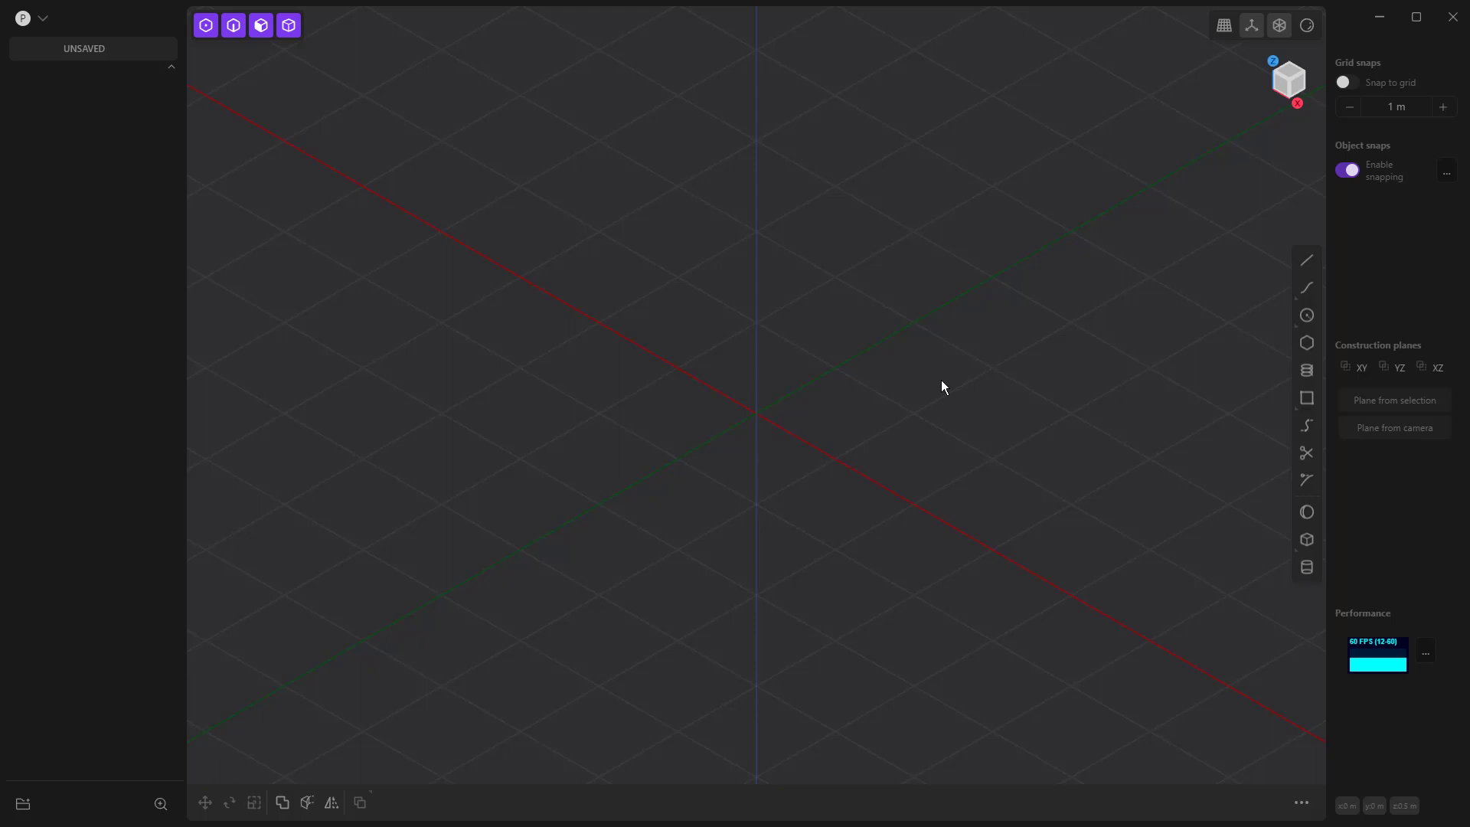
# In Top view, draw the first gently arching three-point curve across the viewport.
pyautogui.press('KP_7')
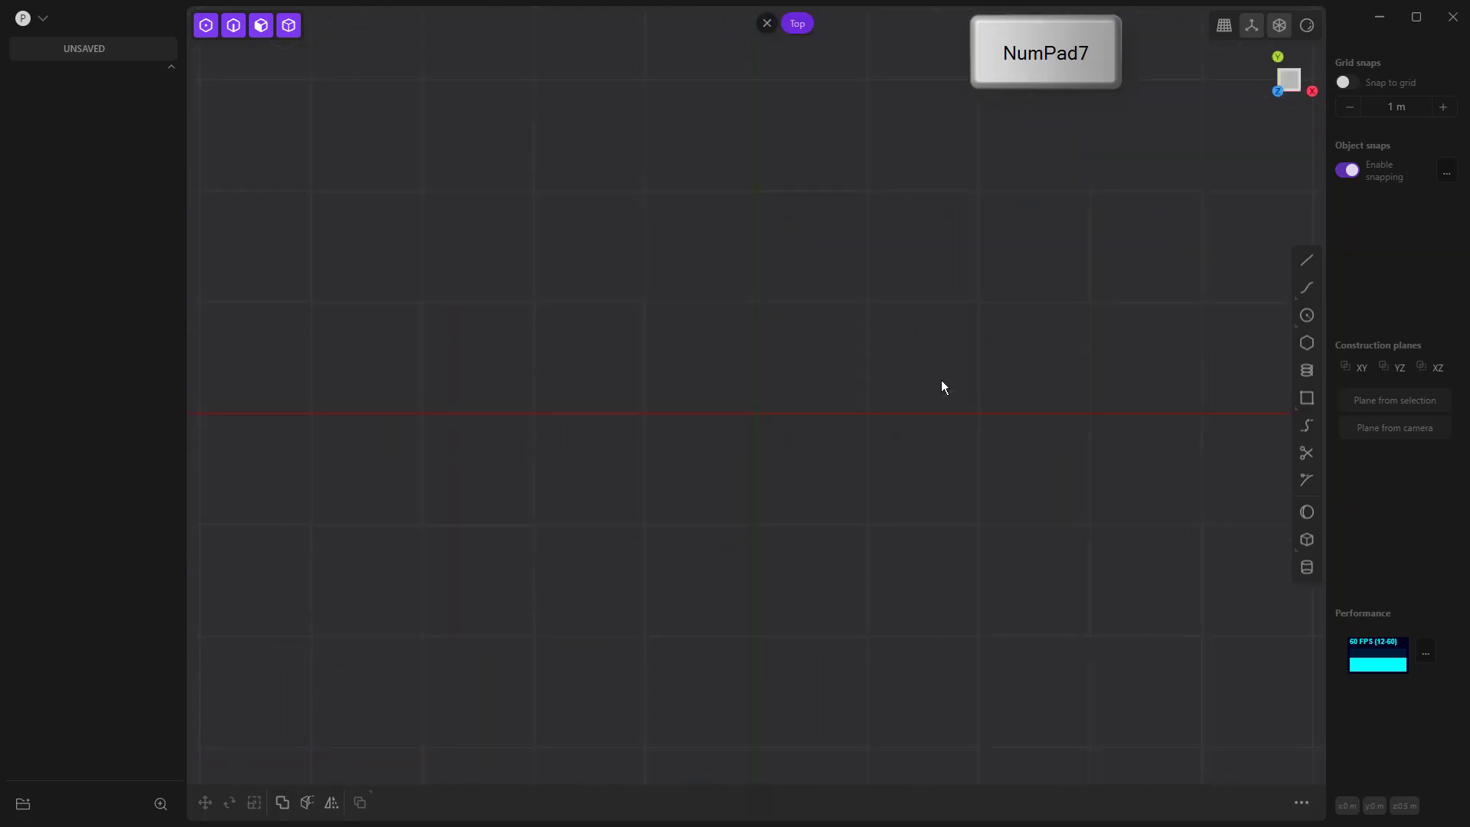
pyautogui.click(1306, 287)
pyautogui.click(461, 235)
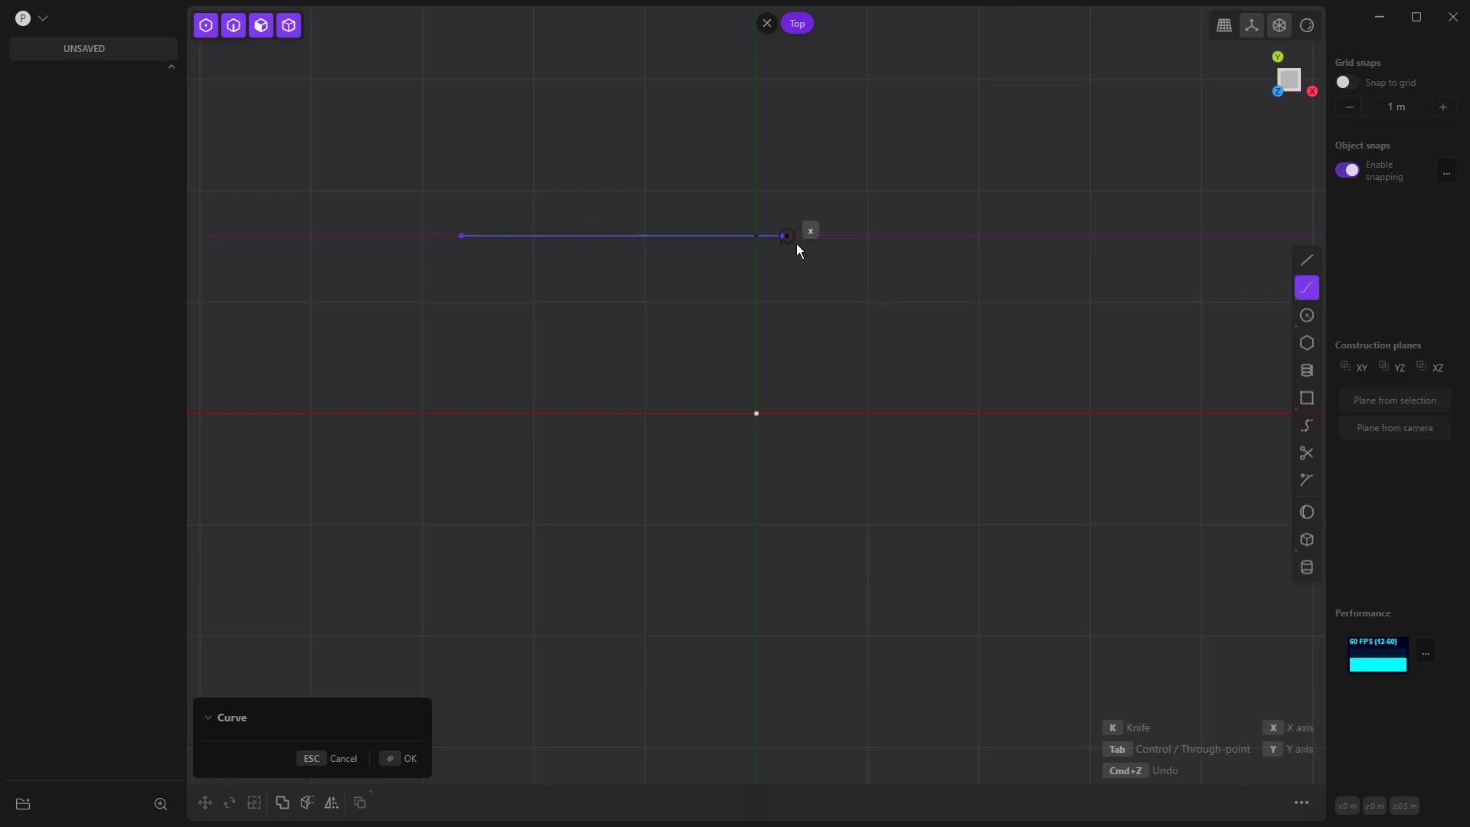
pyautogui.click(956, 262)
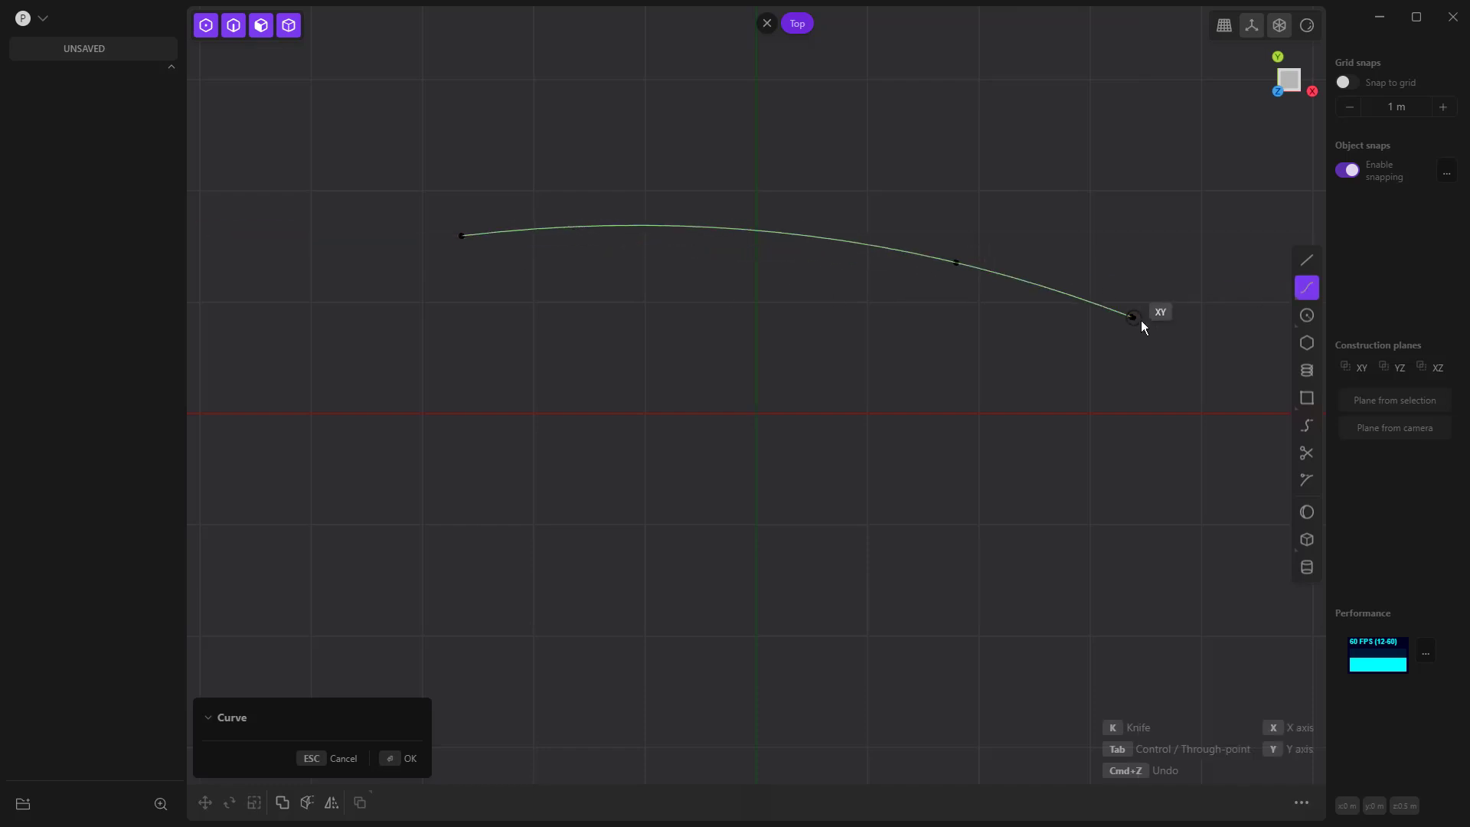
pyautogui.click(1270, 366)
pyautogui.press('Return')
# Draw a second three-point curve below the first, then orbit and select both curves.
pyautogui.click(1307, 287)
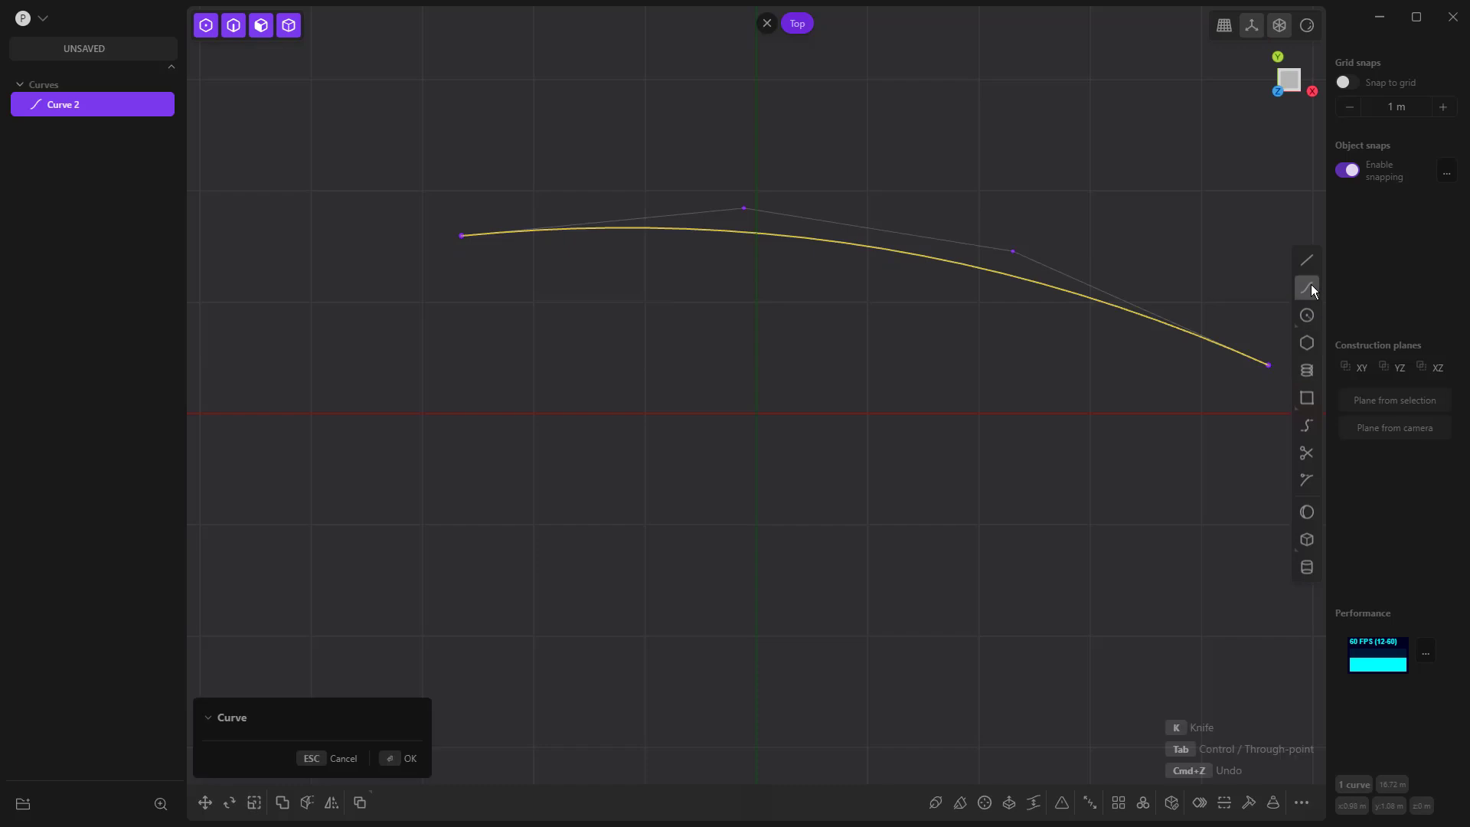
pyautogui.click(465, 434)
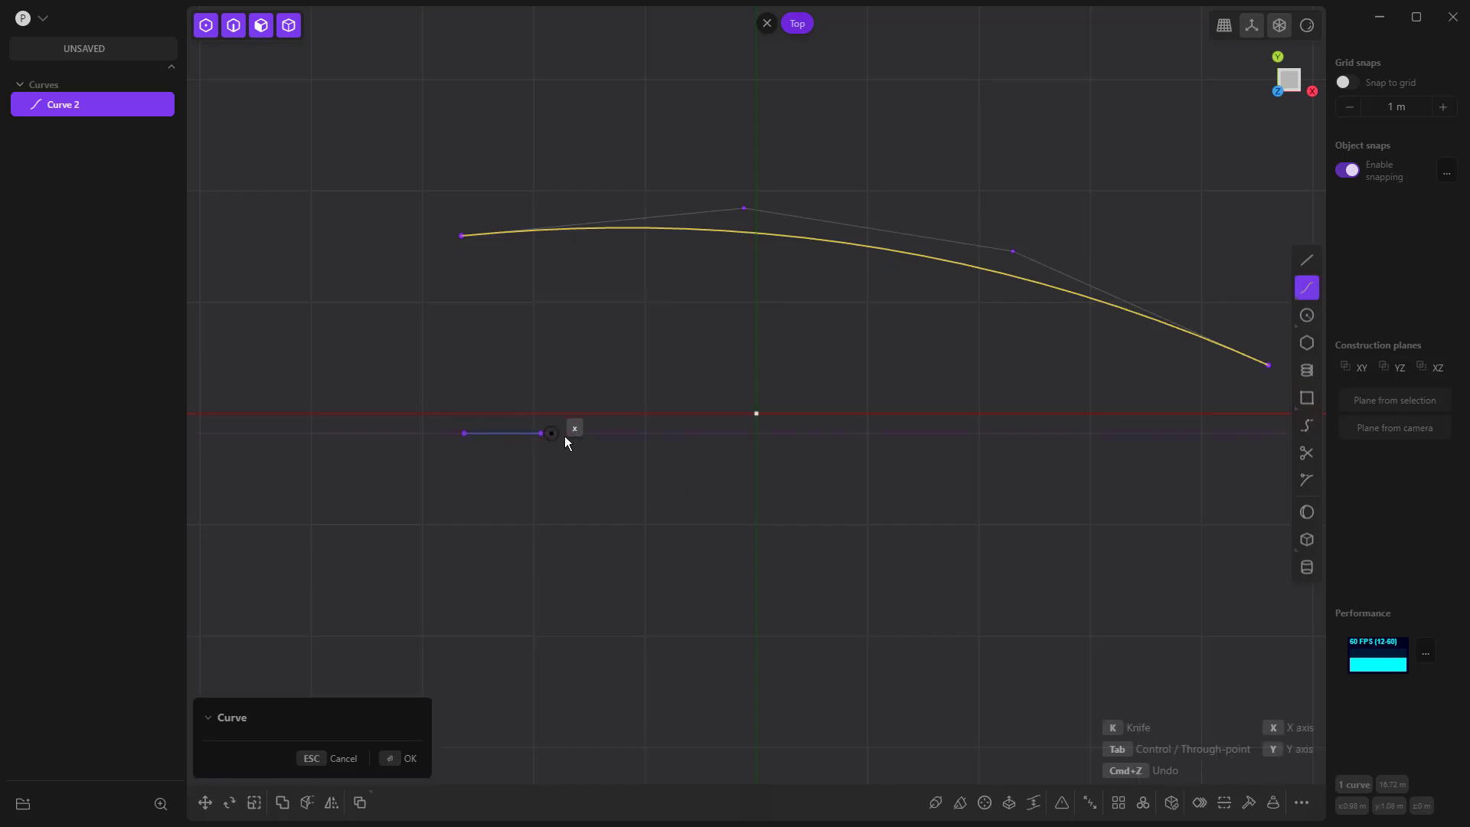
pyautogui.click(804, 434)
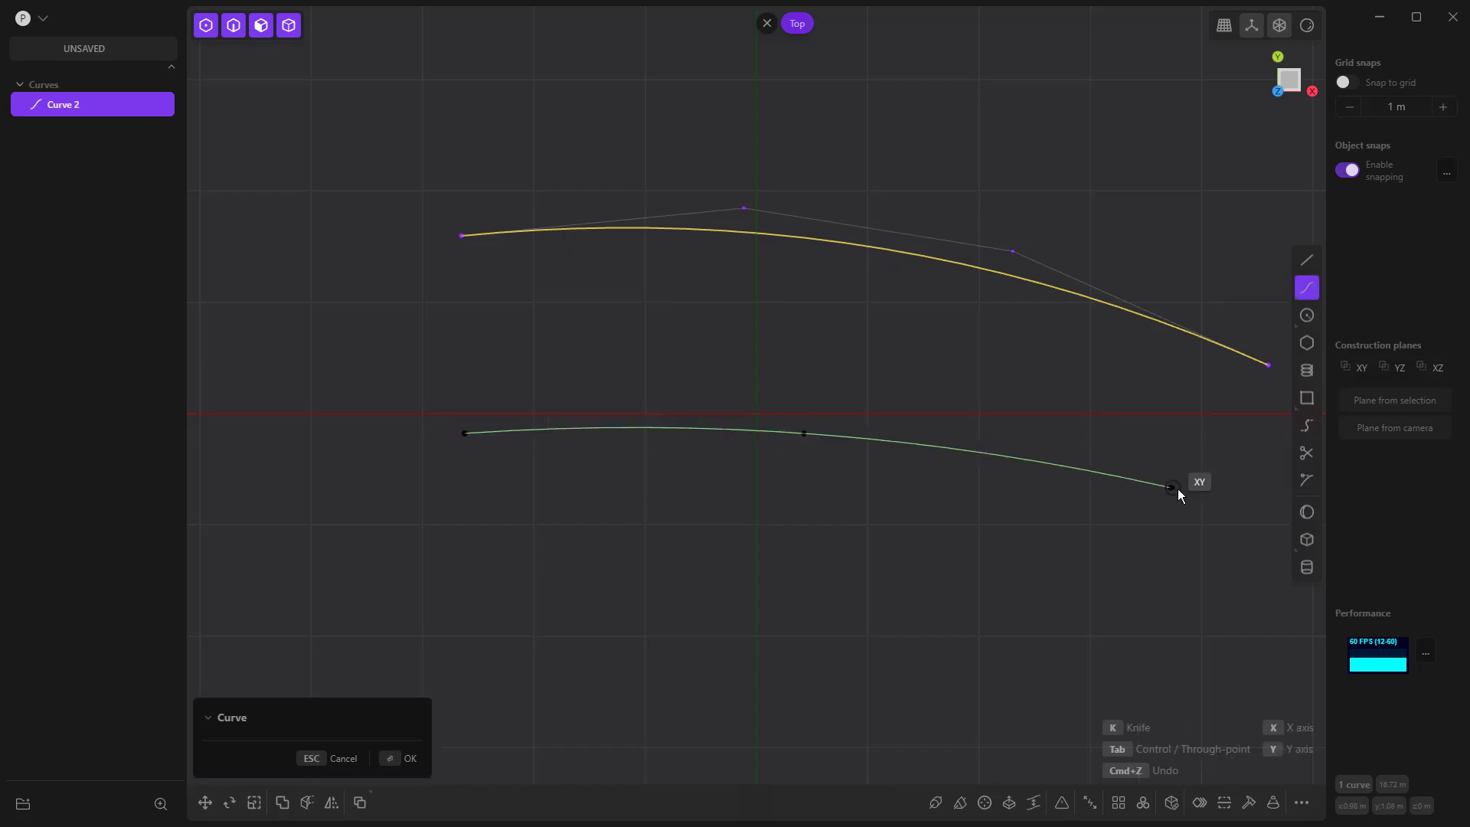
pyautogui.click(1238, 504)
pyautogui.press('Return')
pyautogui.moveTo(820, 656); pyautogui.dragTo(757, 396, button='middle')
pyautogui.click(939, 433)
# Extrude both curves upward into tall curved strips, Sheet 6 and Sheet 7.
pyautogui.press('e')
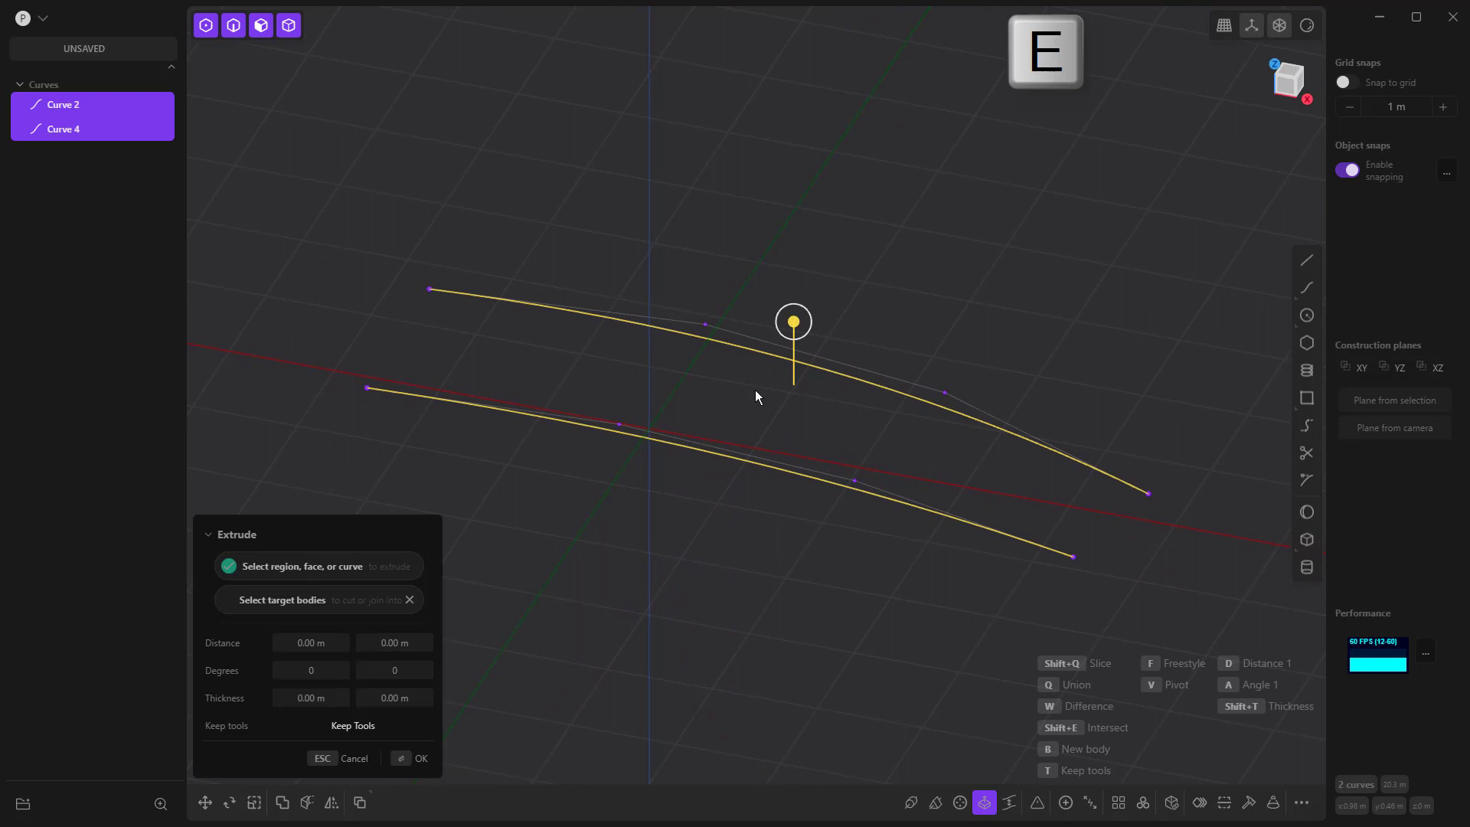
pyautogui.moveTo(795, 350); pyautogui.dragTo(795, 361)
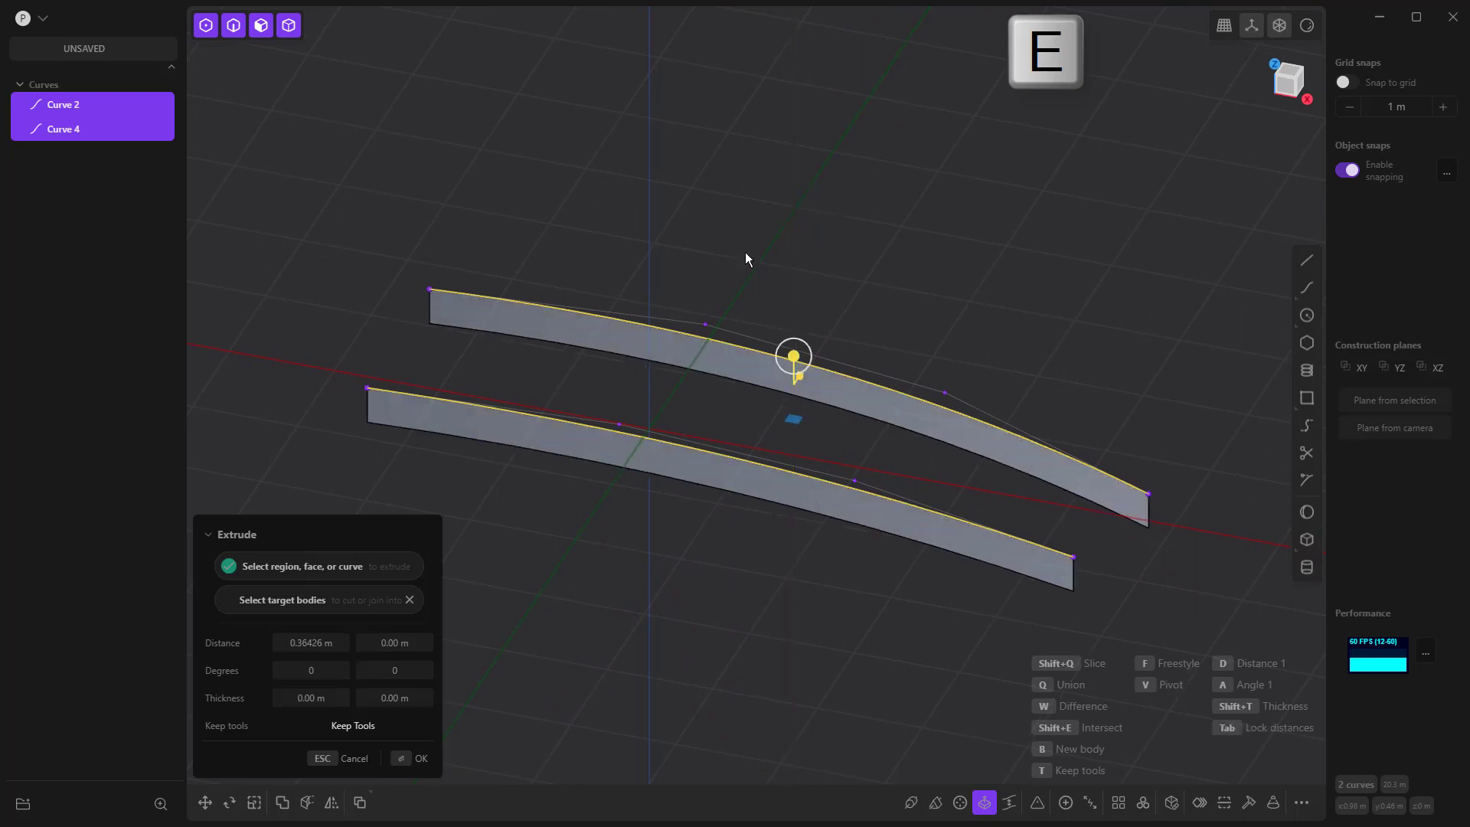
pyautogui.press('Return')
# Delete the two original curves, Curve 2 and Curve 4.
pyautogui.click(66, 172)
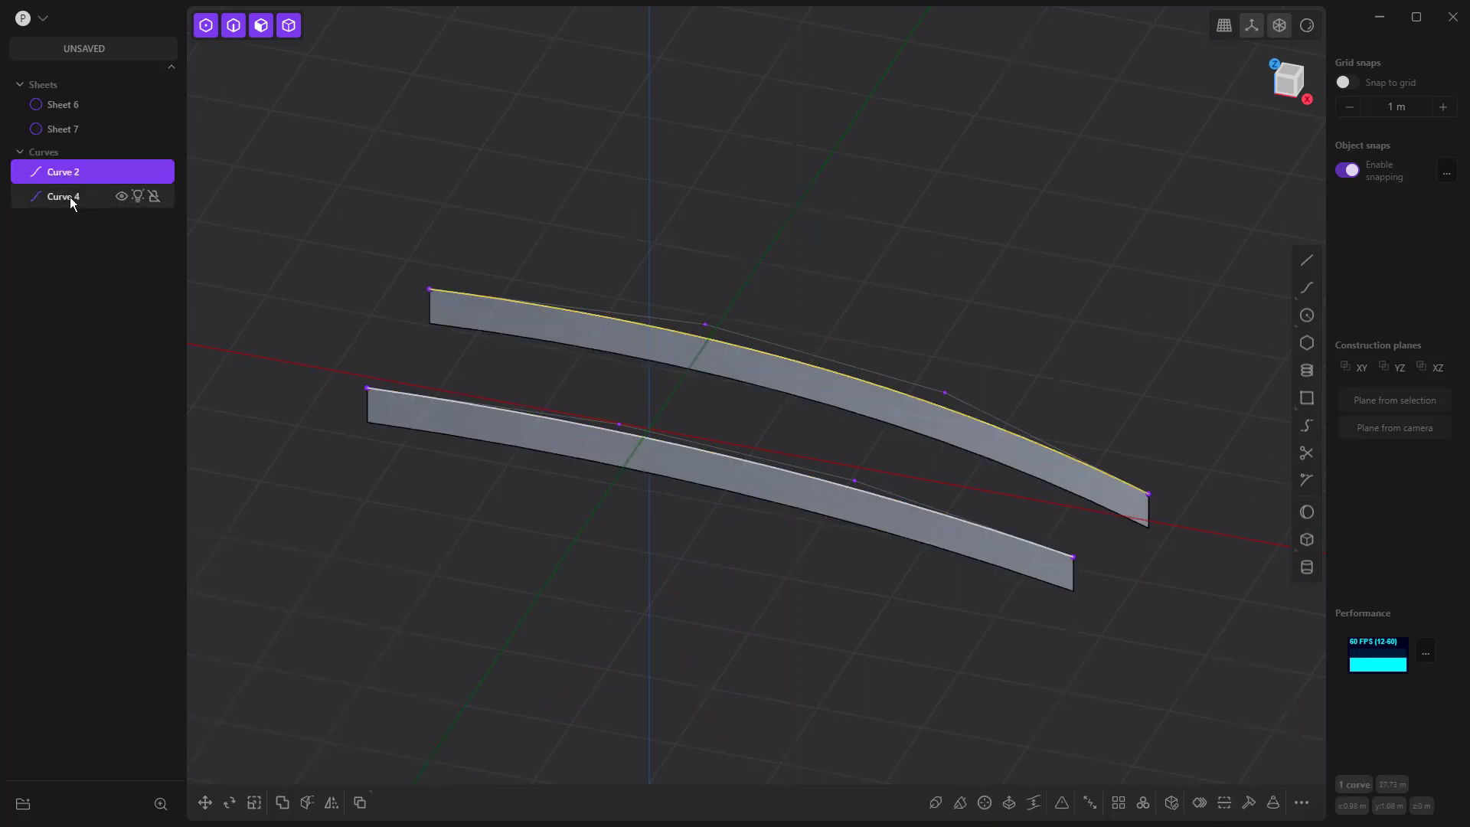
pyautogui.keyDown('shift'); pyautogui.click(71, 197); pyautogui.keyUp('shift')
pyautogui.press('Delete')
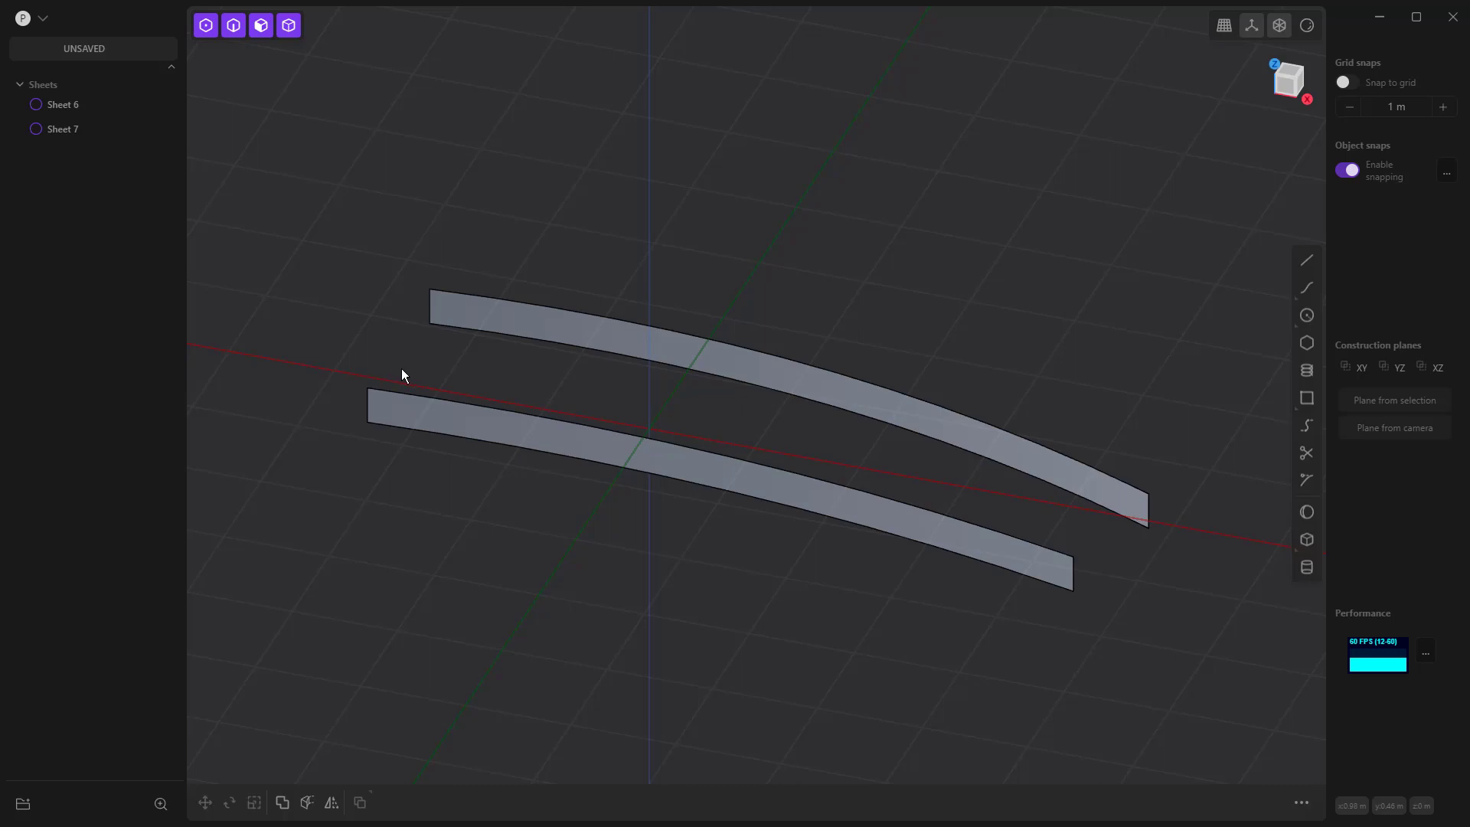
pyautogui.click(428, 399)
pyautogui.press('e')
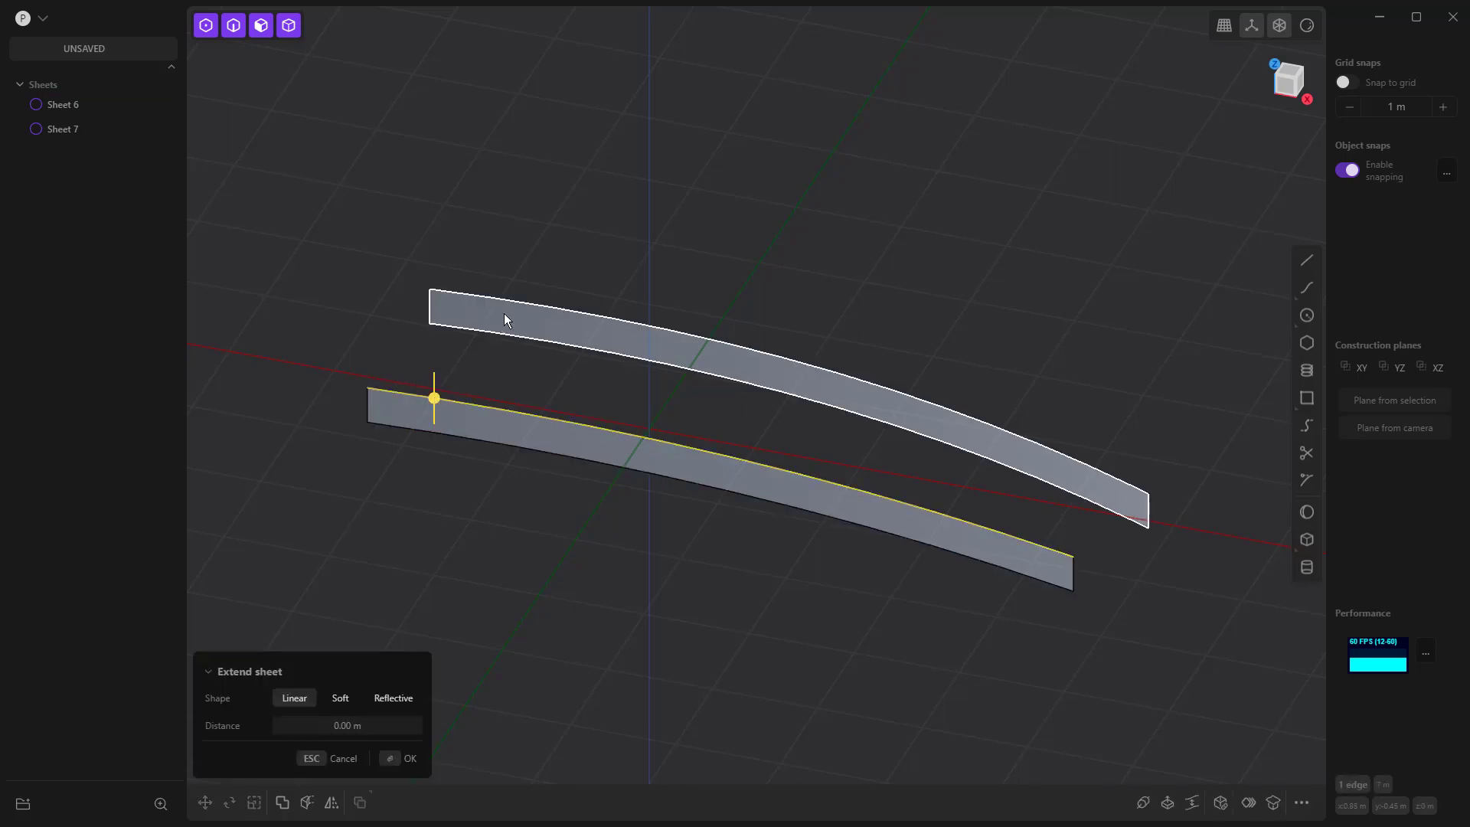
pyautogui.press('l')
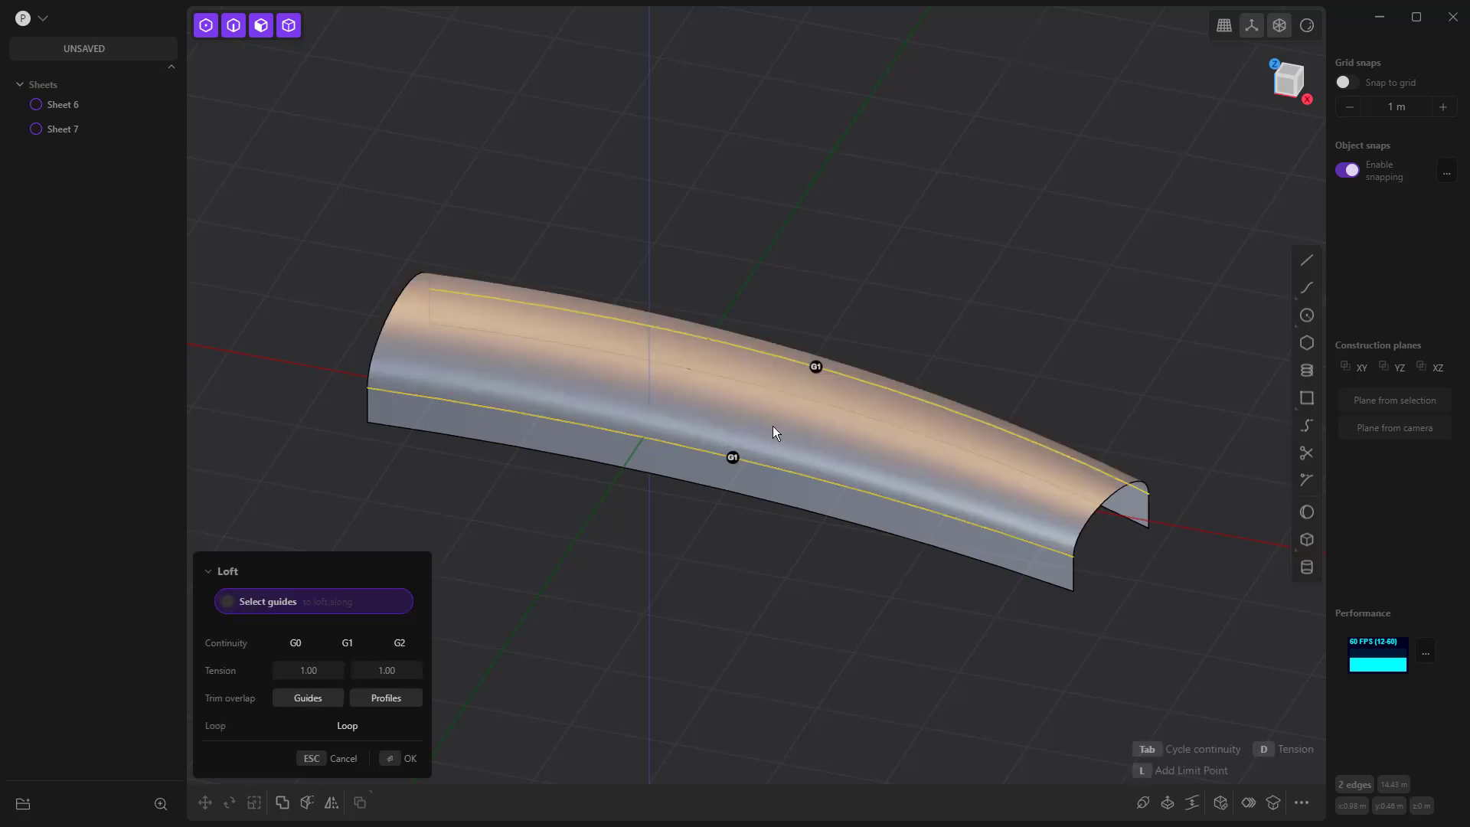
pyautogui.moveTo(772, 427); pyautogui.dragTo(703, 412, button='middle')
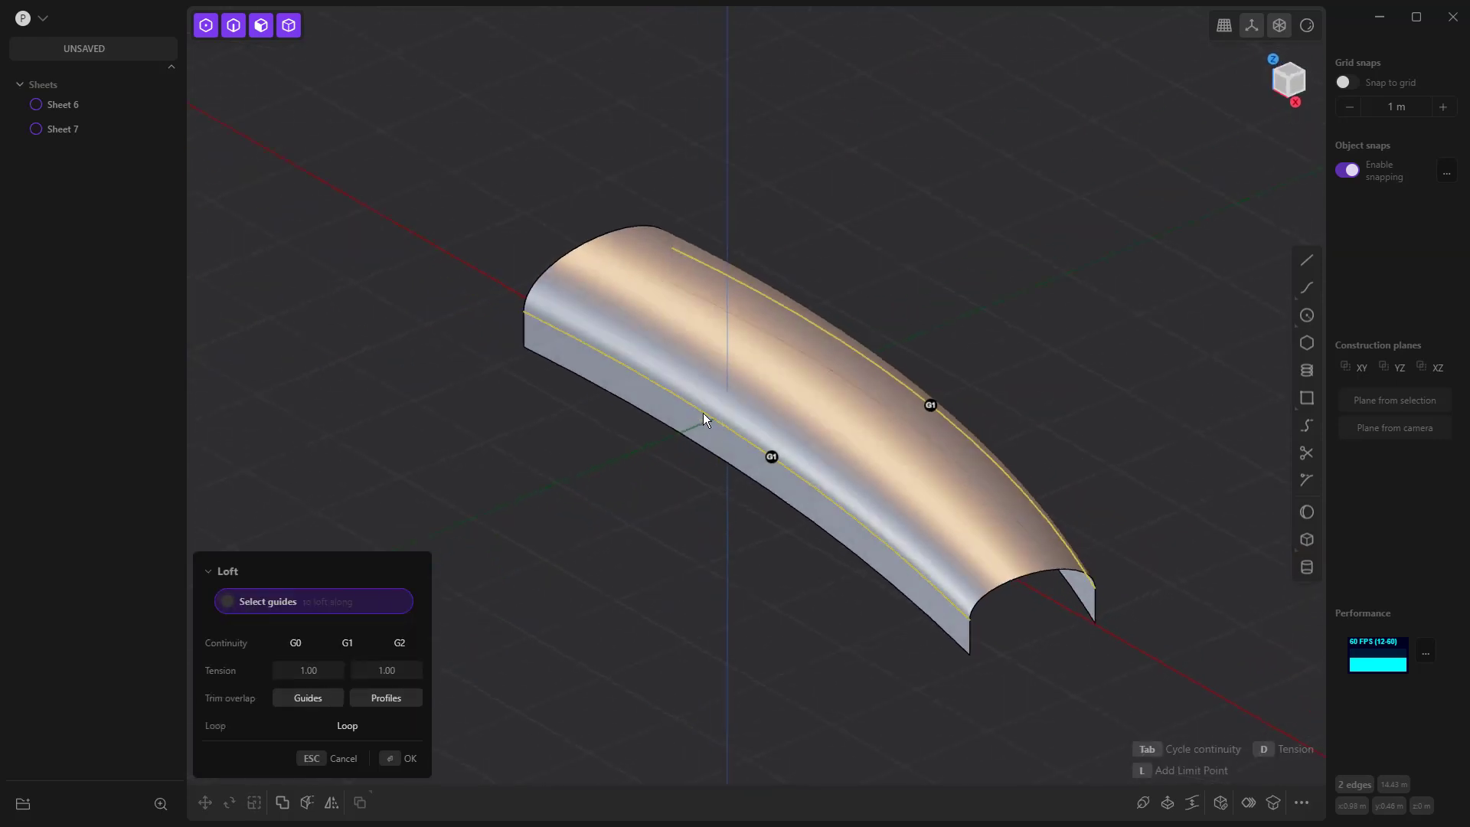
pyautogui.click(931, 407)
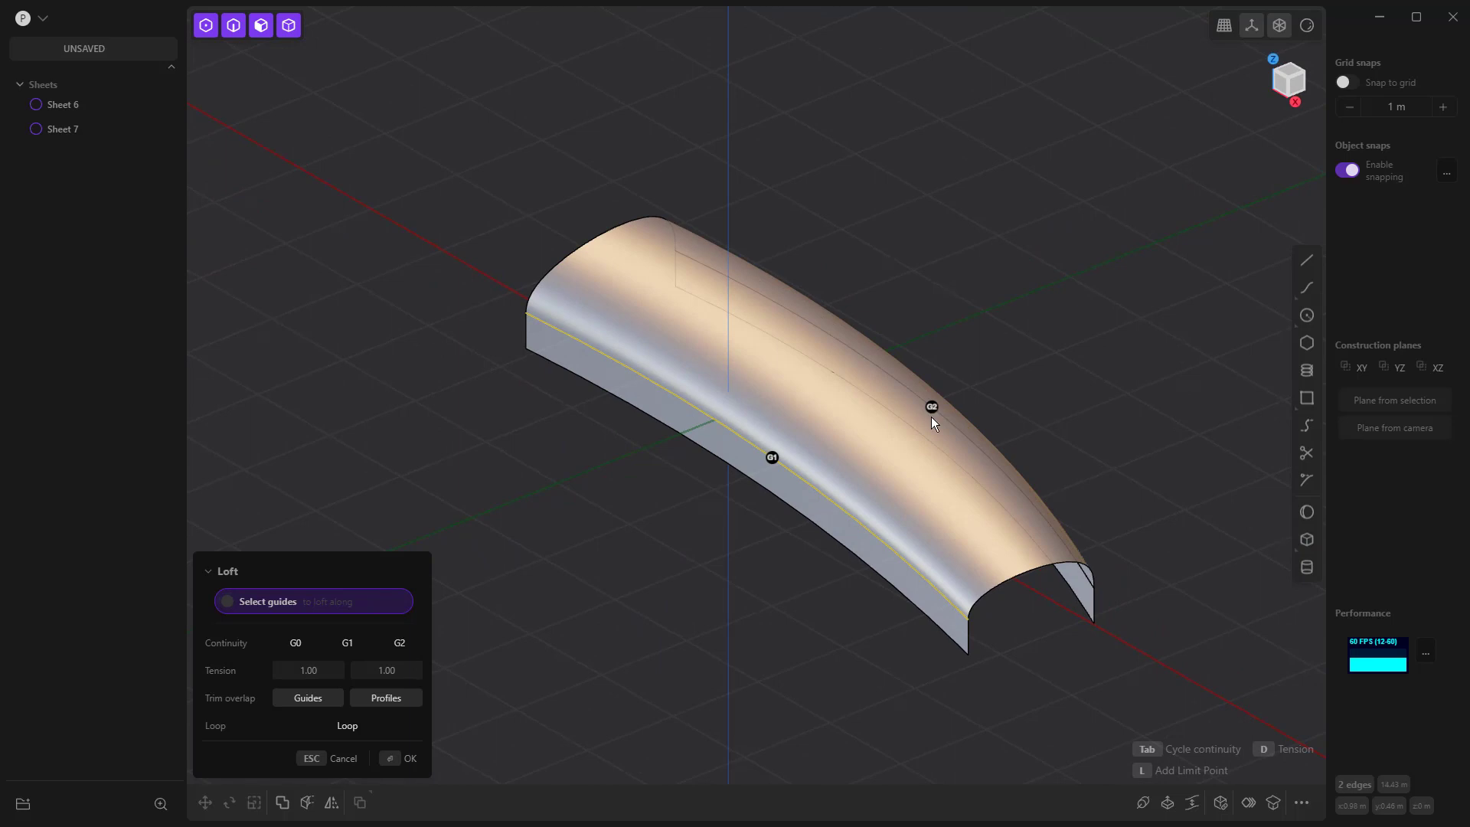
pyautogui.moveTo(931, 417); pyautogui.dragTo(826, 490, button='middle')
pyautogui.moveTo(1001, 490); pyautogui.dragTo(1060, 516, button='middle')
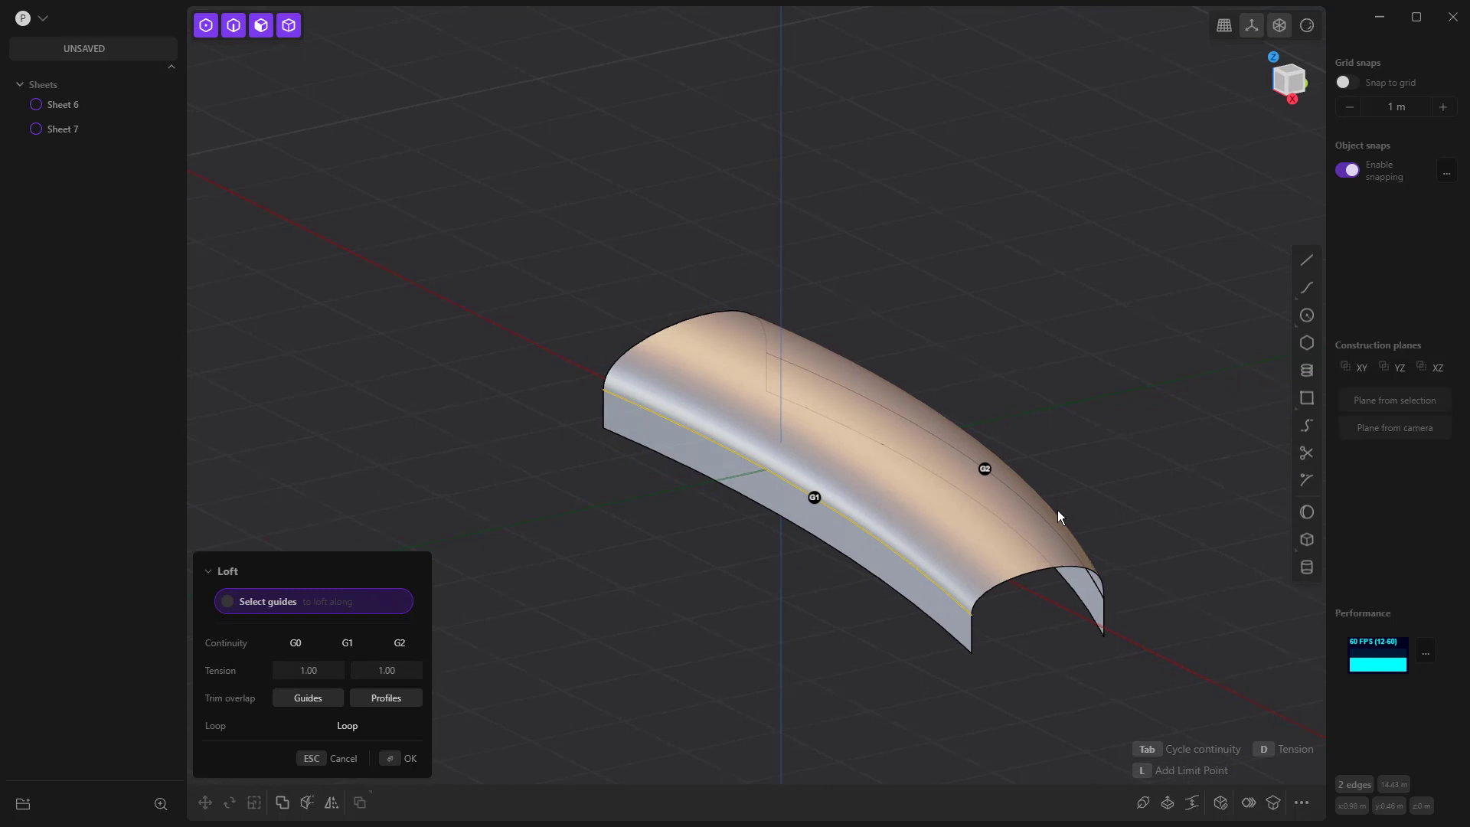
pyautogui.press('Escape')
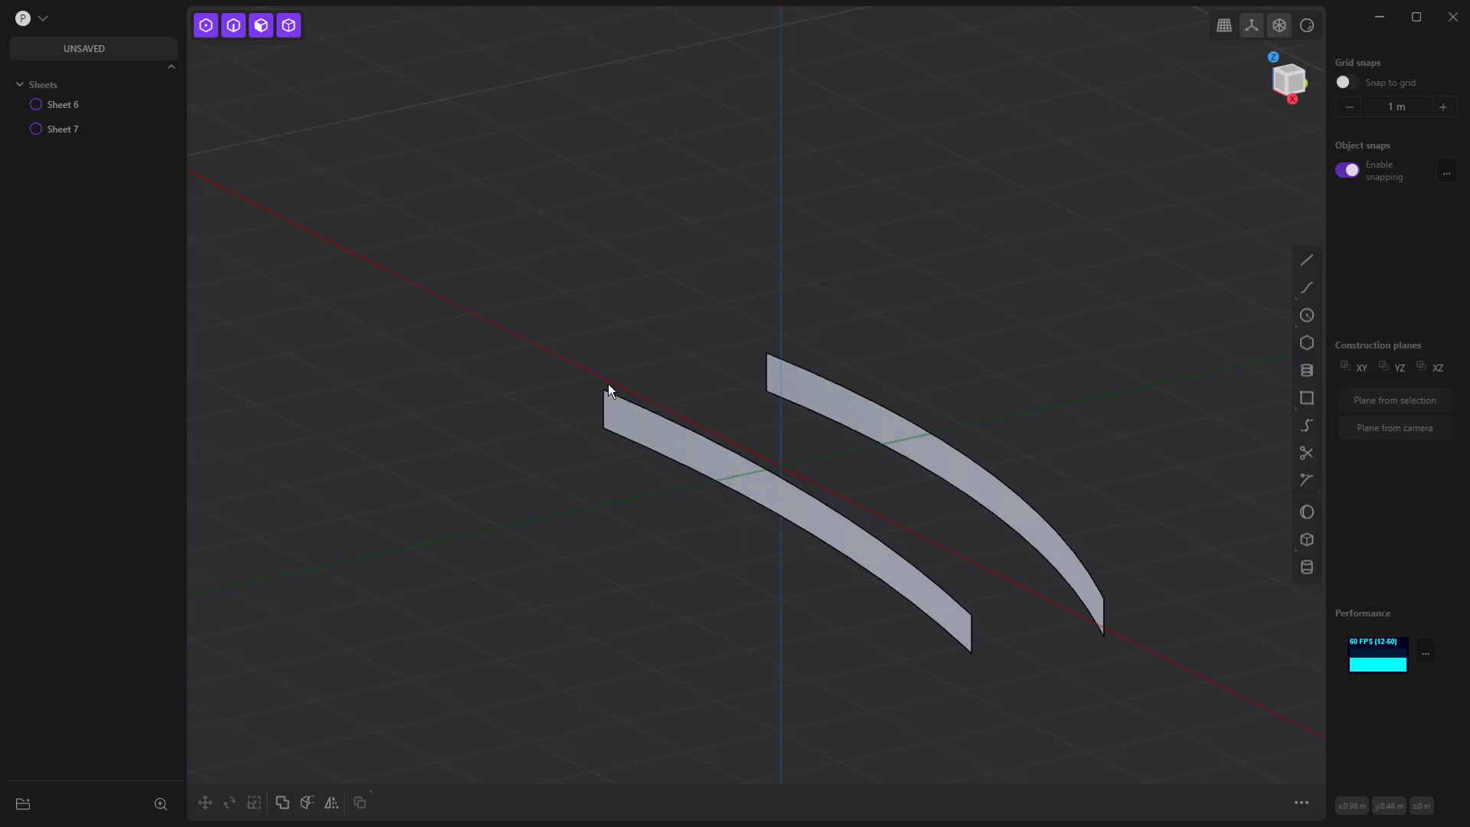
# Duplicate the left end edges of both strips as two short vertical curves.
pyautogui.click(607, 407)
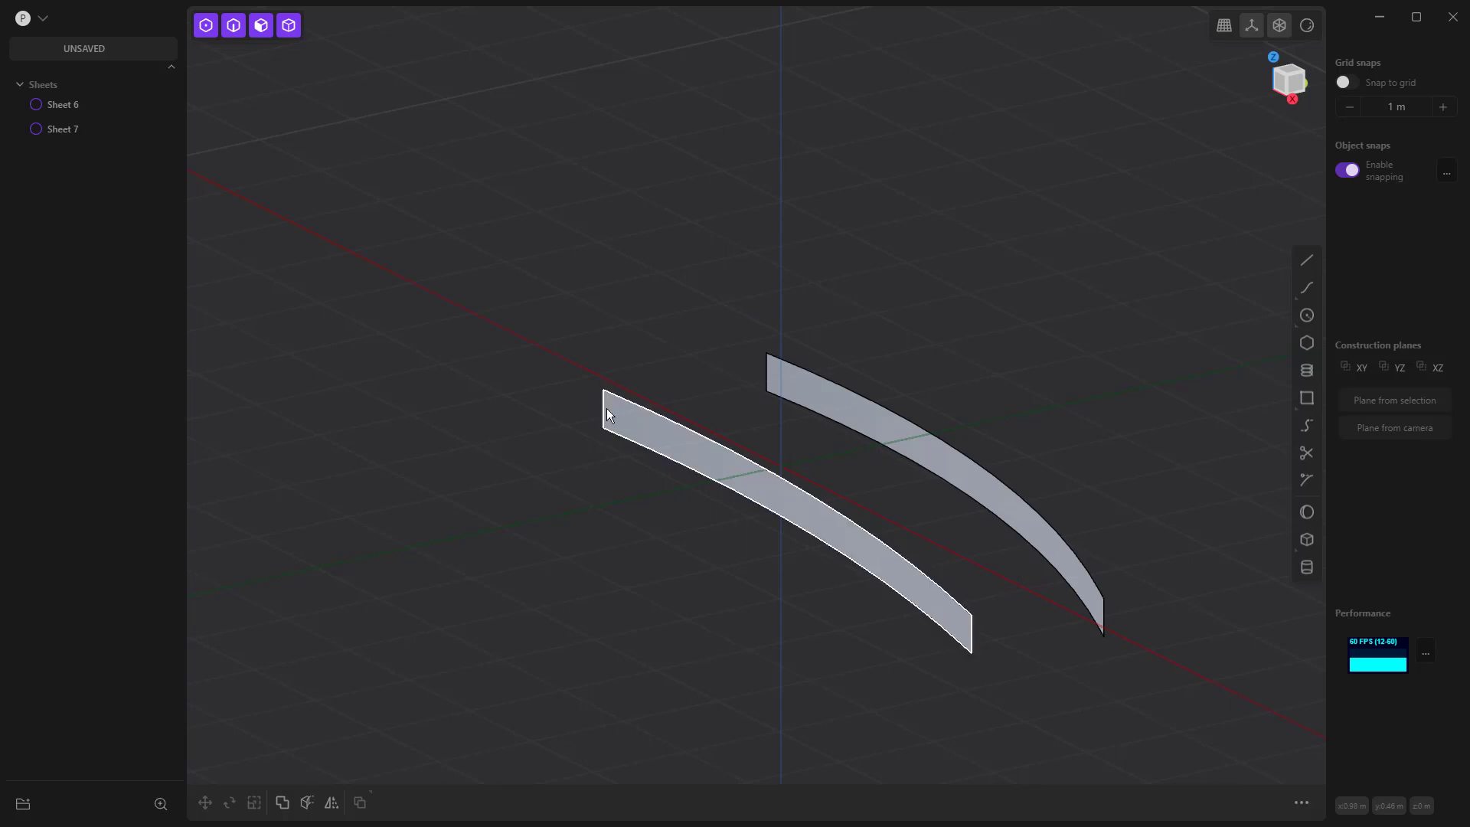
pyautogui.moveTo(725, 403); pyautogui.dragTo(530, 380, button='middle')
pyautogui.click(520, 379)
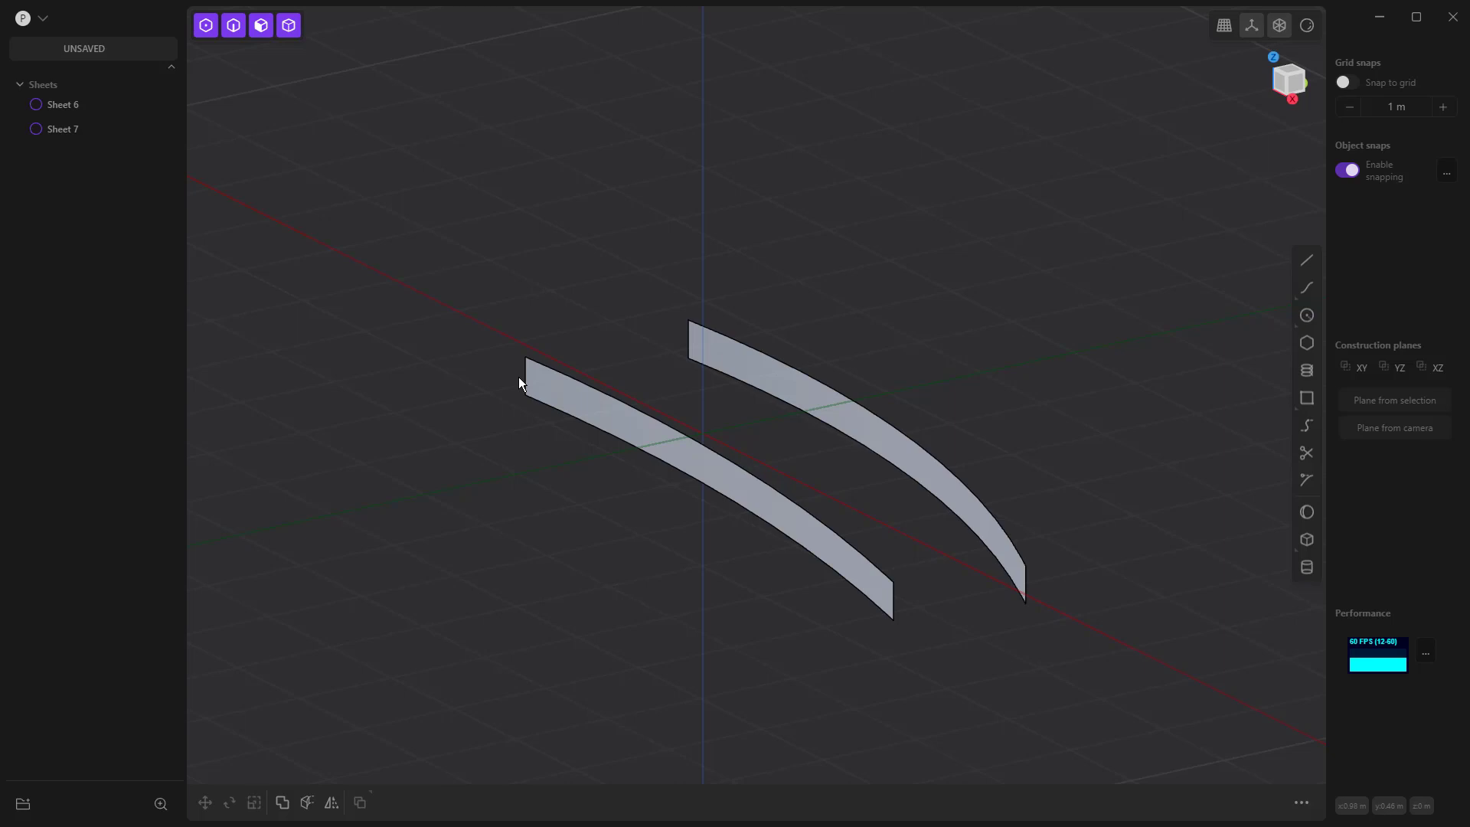
pyautogui.click(523, 377)
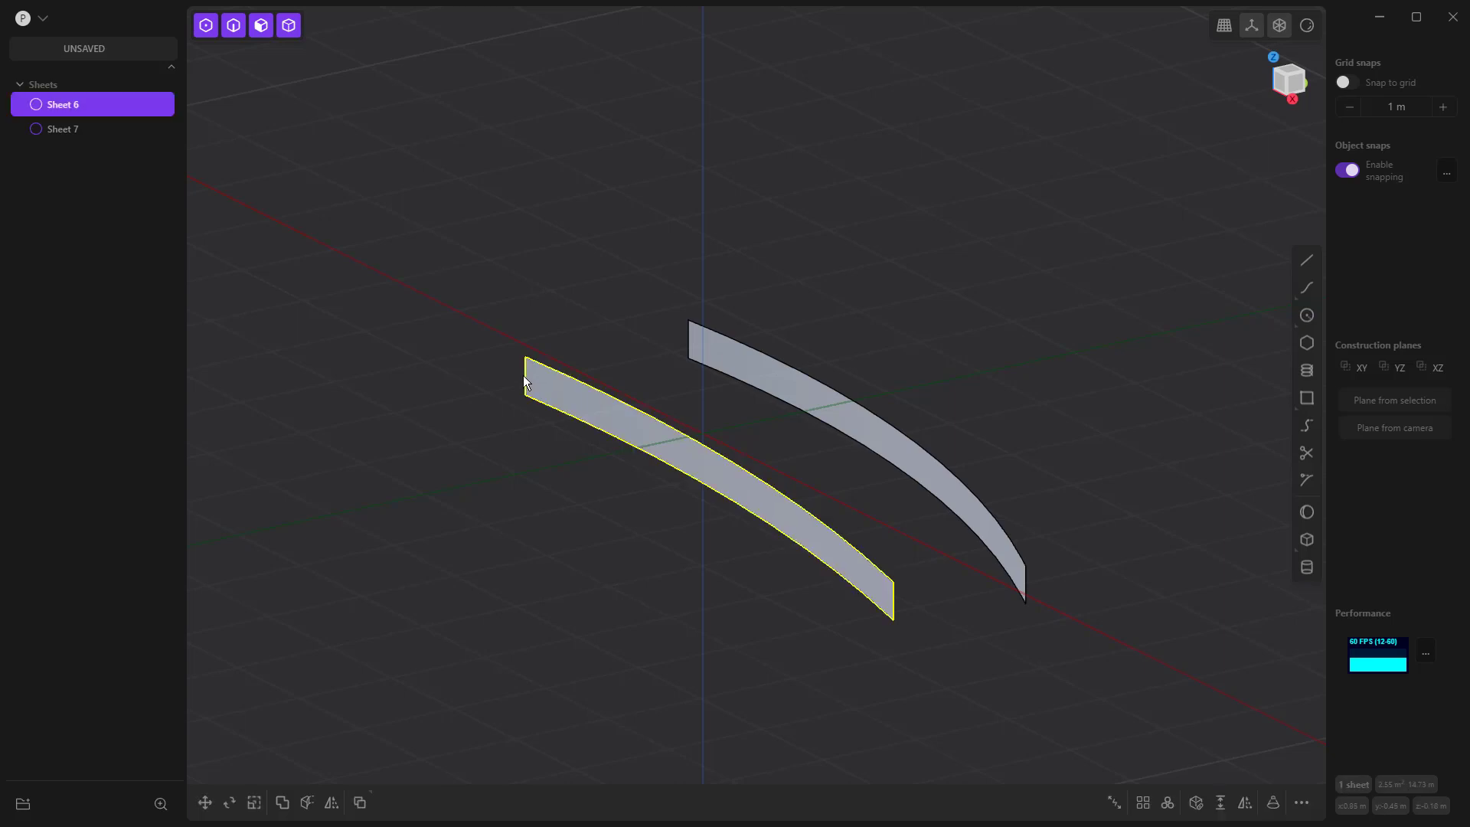
pyautogui.press('e')
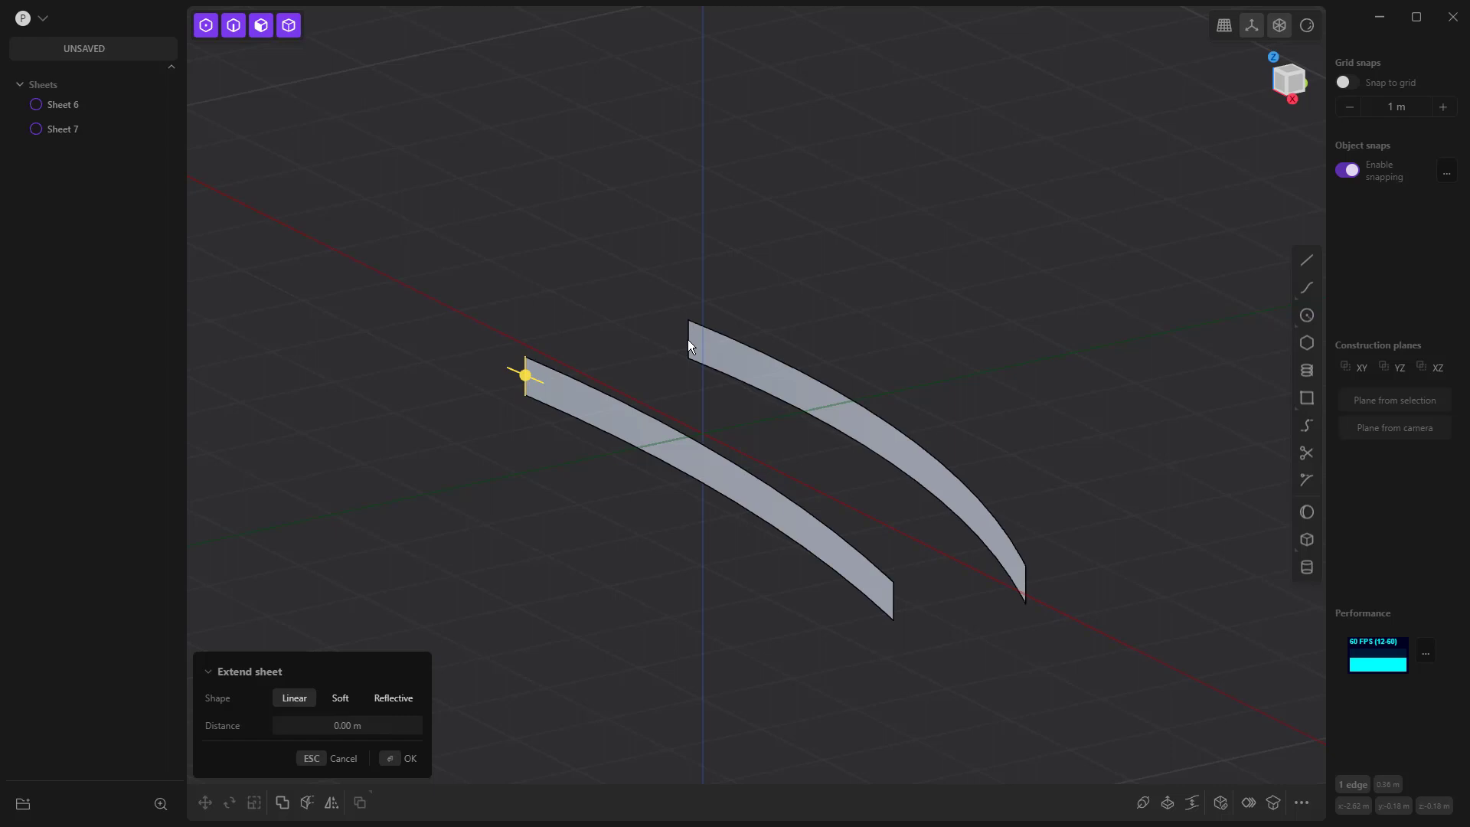
pyautogui.keyDown('shift'); pyautogui.click(689, 340); pyautogui.keyUp('shift')
pyautogui.hotkey('shift', 'd')
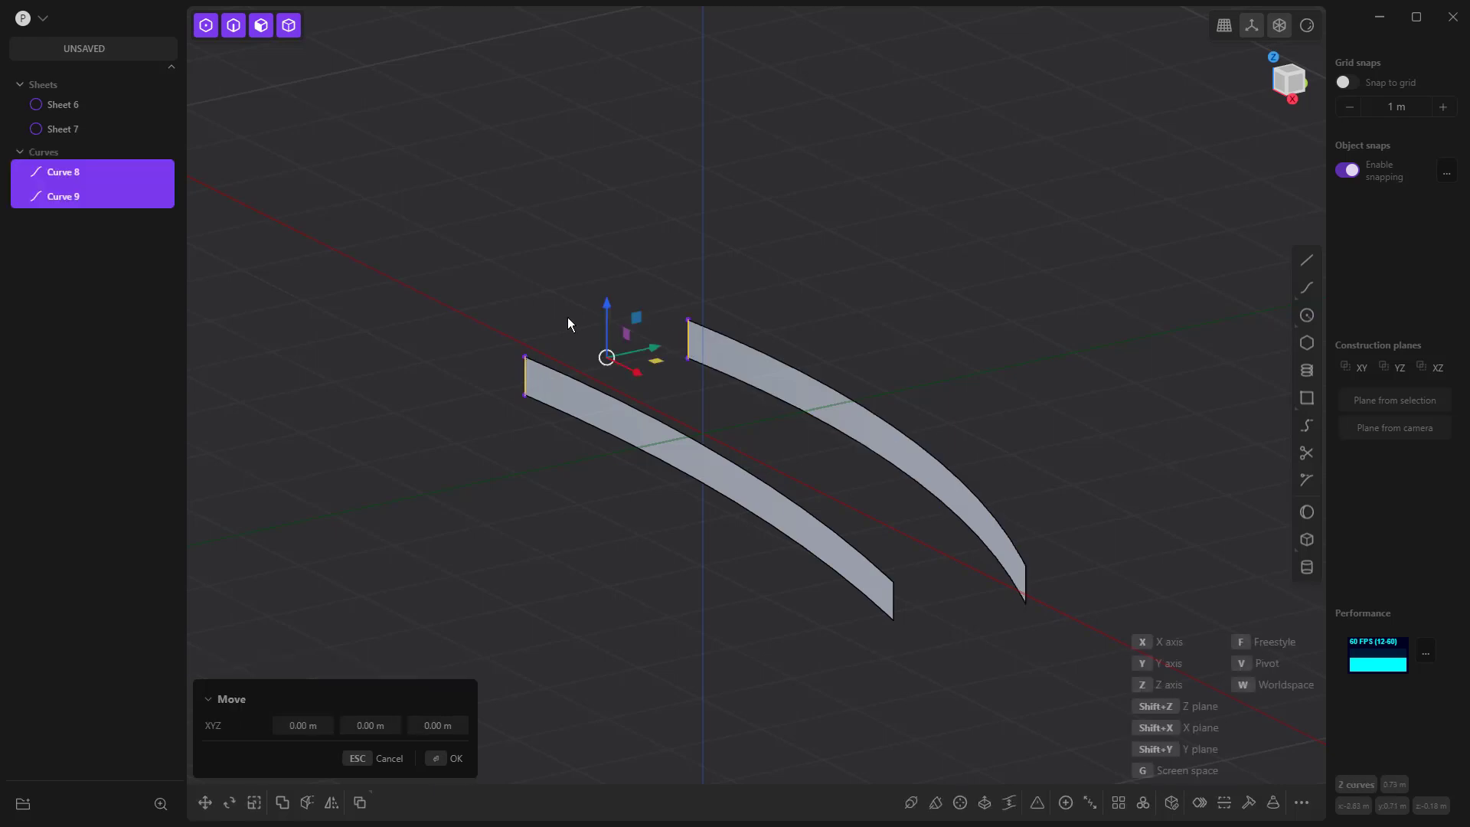
pyautogui.click(517, 297)
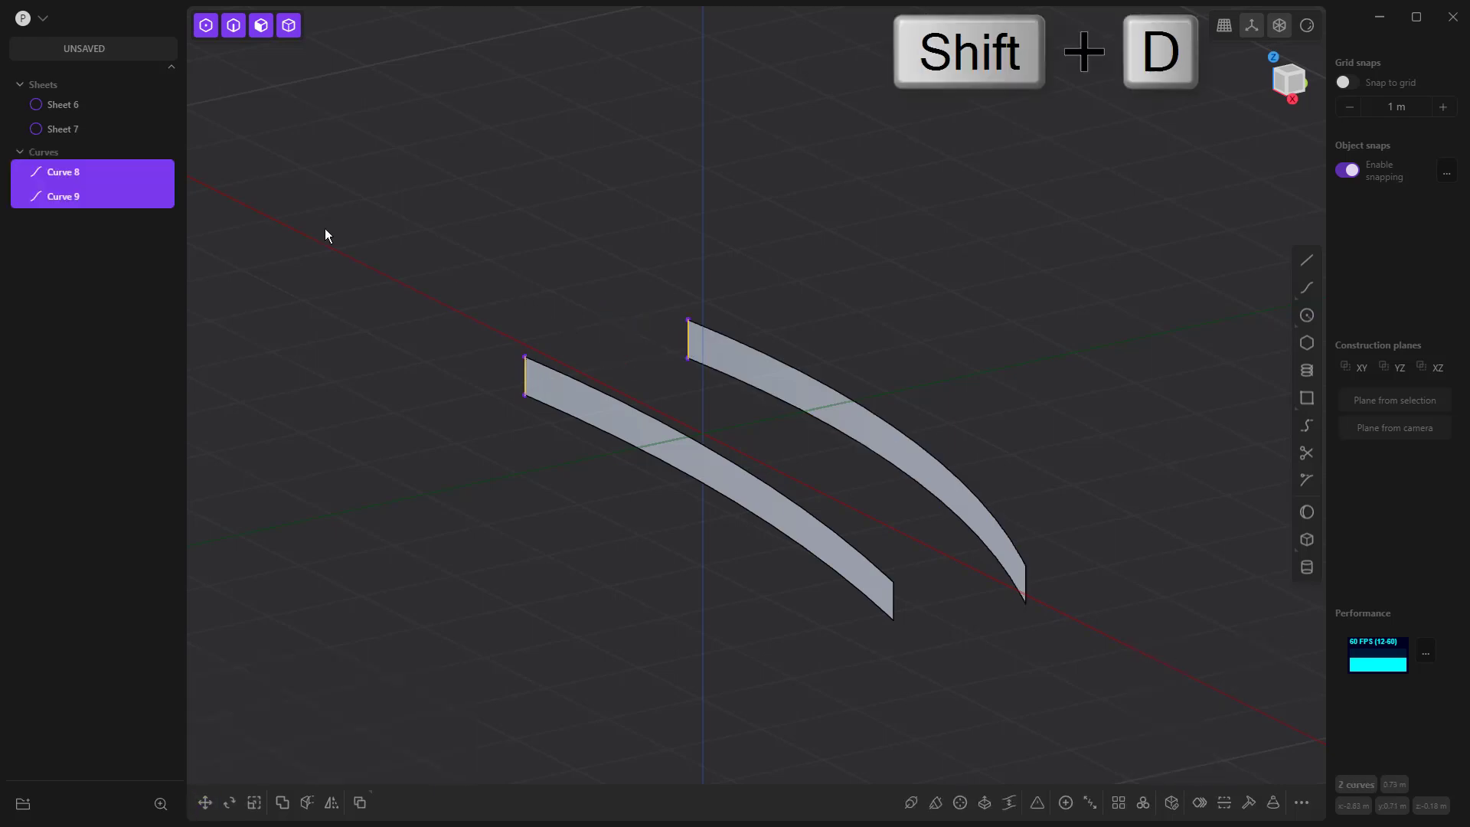
# Hide Sheet 6 and Sheet 7, then select the top points of both vertical curves.
pyautogui.click(121, 104)
pyautogui.click(122, 128)
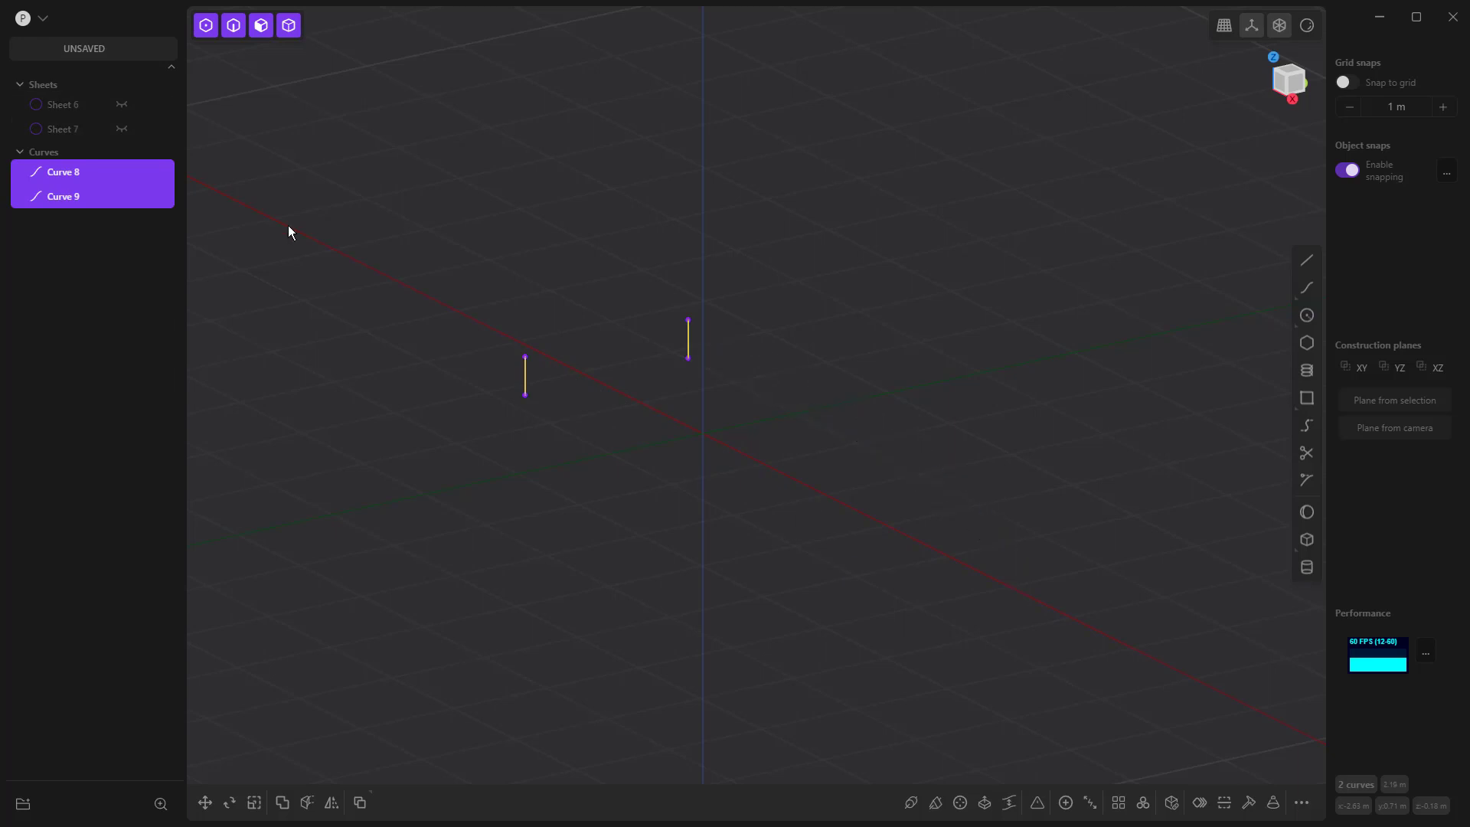
pyautogui.click(291, 232)
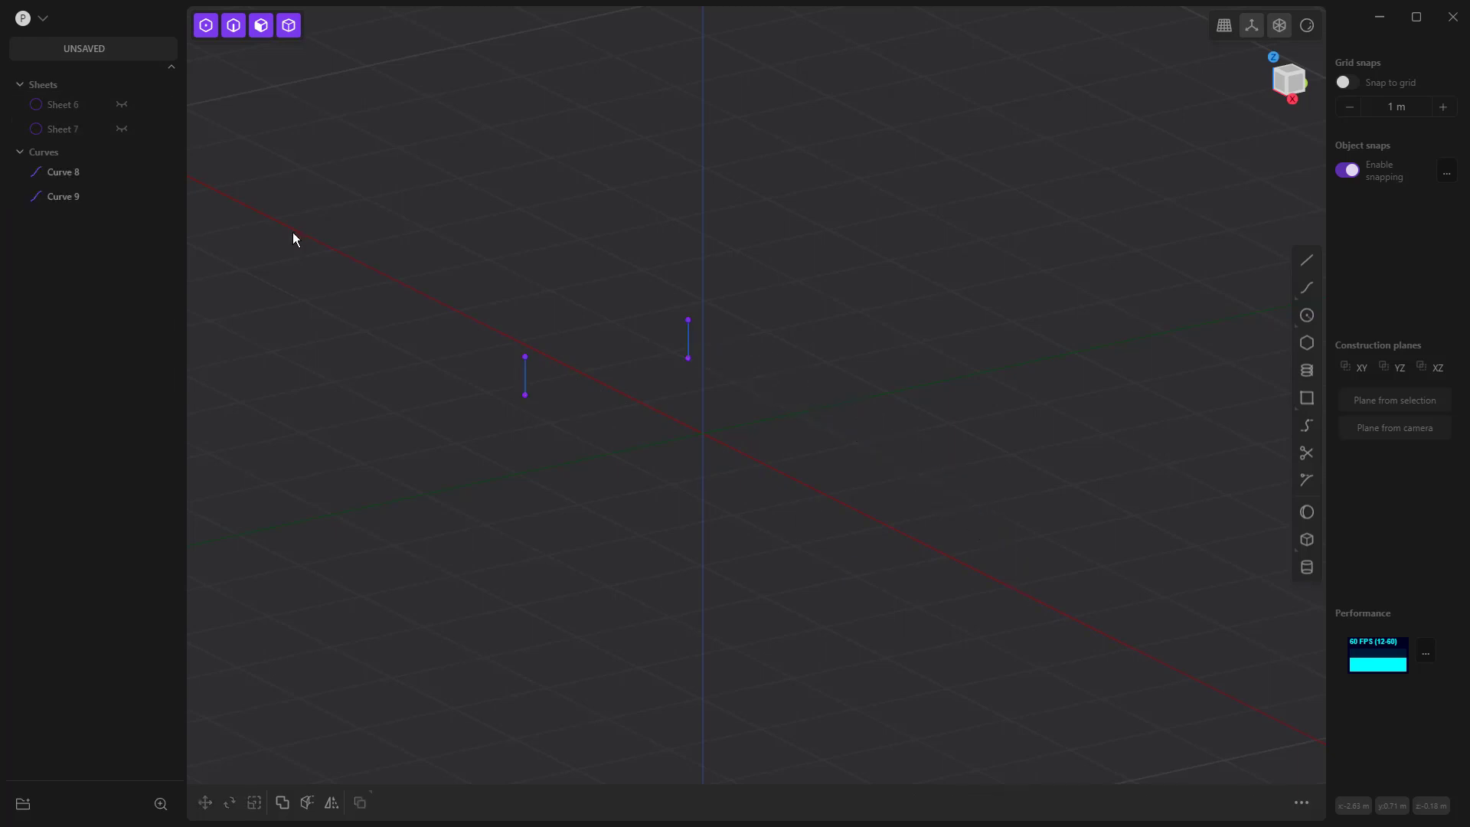
pyautogui.click(525, 357)
pyautogui.keyDown('shift'); pyautogui.click(689, 320); pyautogui.keyUp('shift')
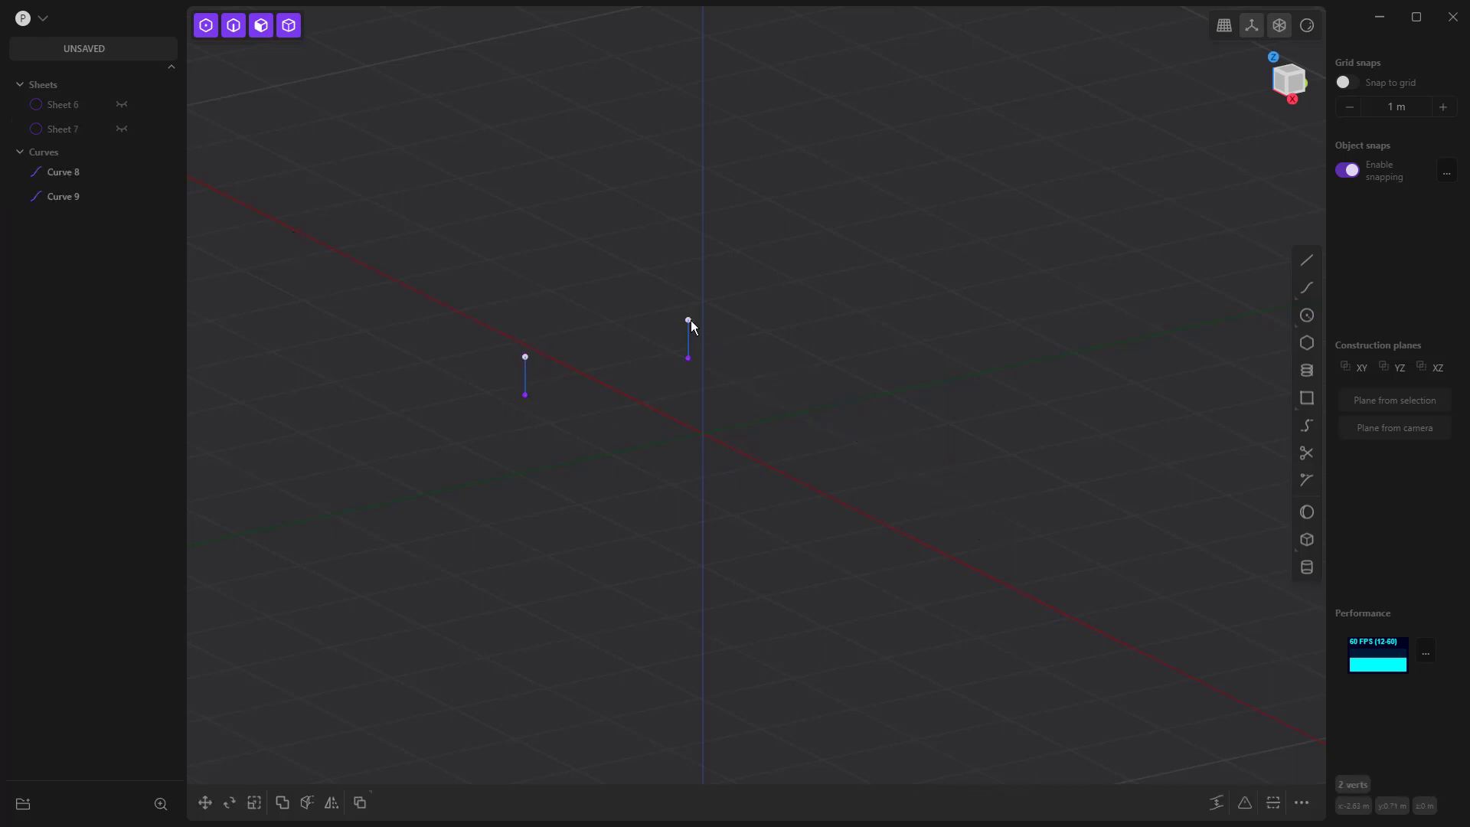
# Bridge the two top points with an arc, G2 at the start and G3 at the end.
pyautogui.press('l')
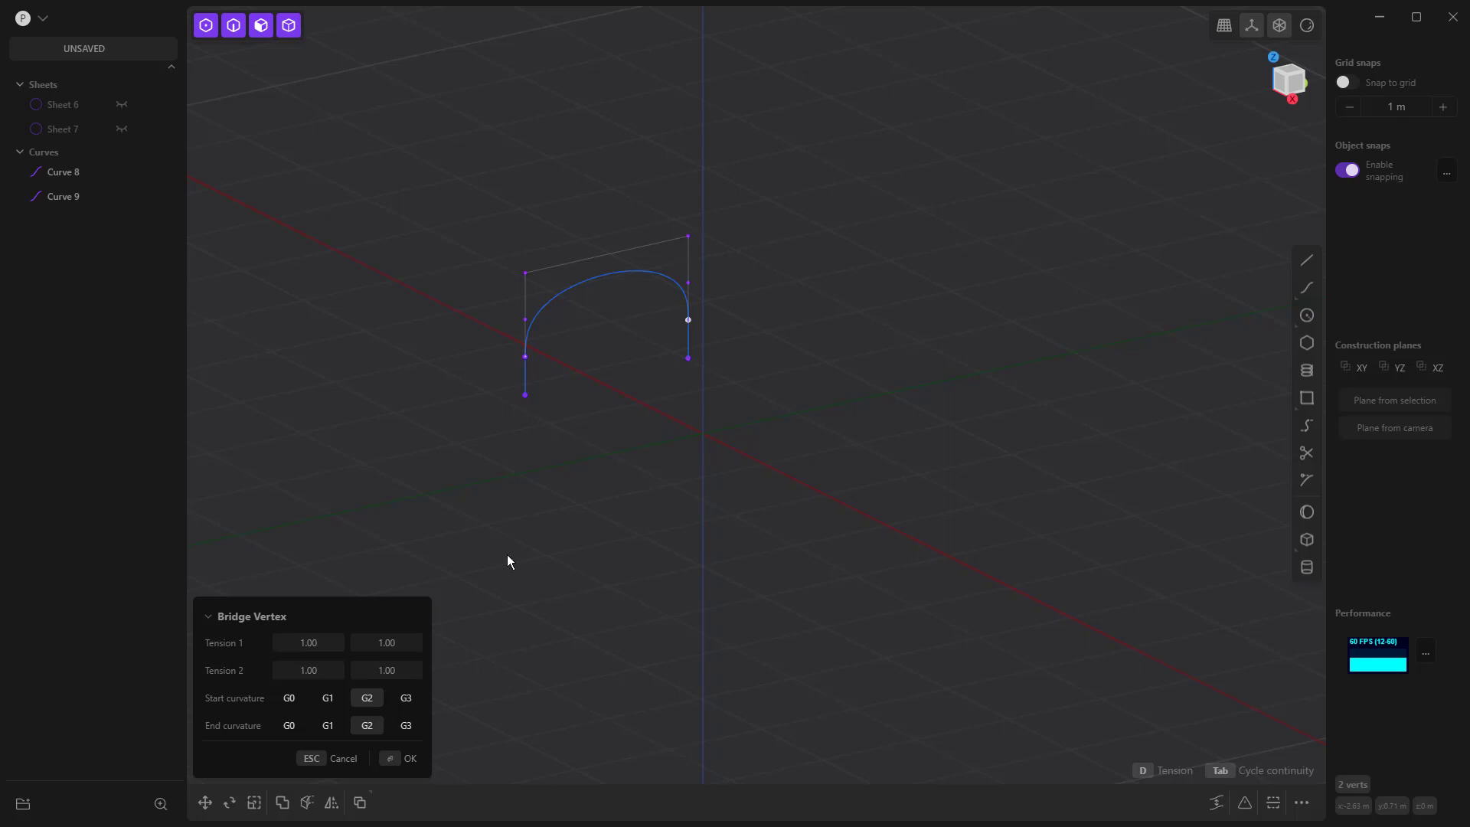
pyautogui.click(407, 698)
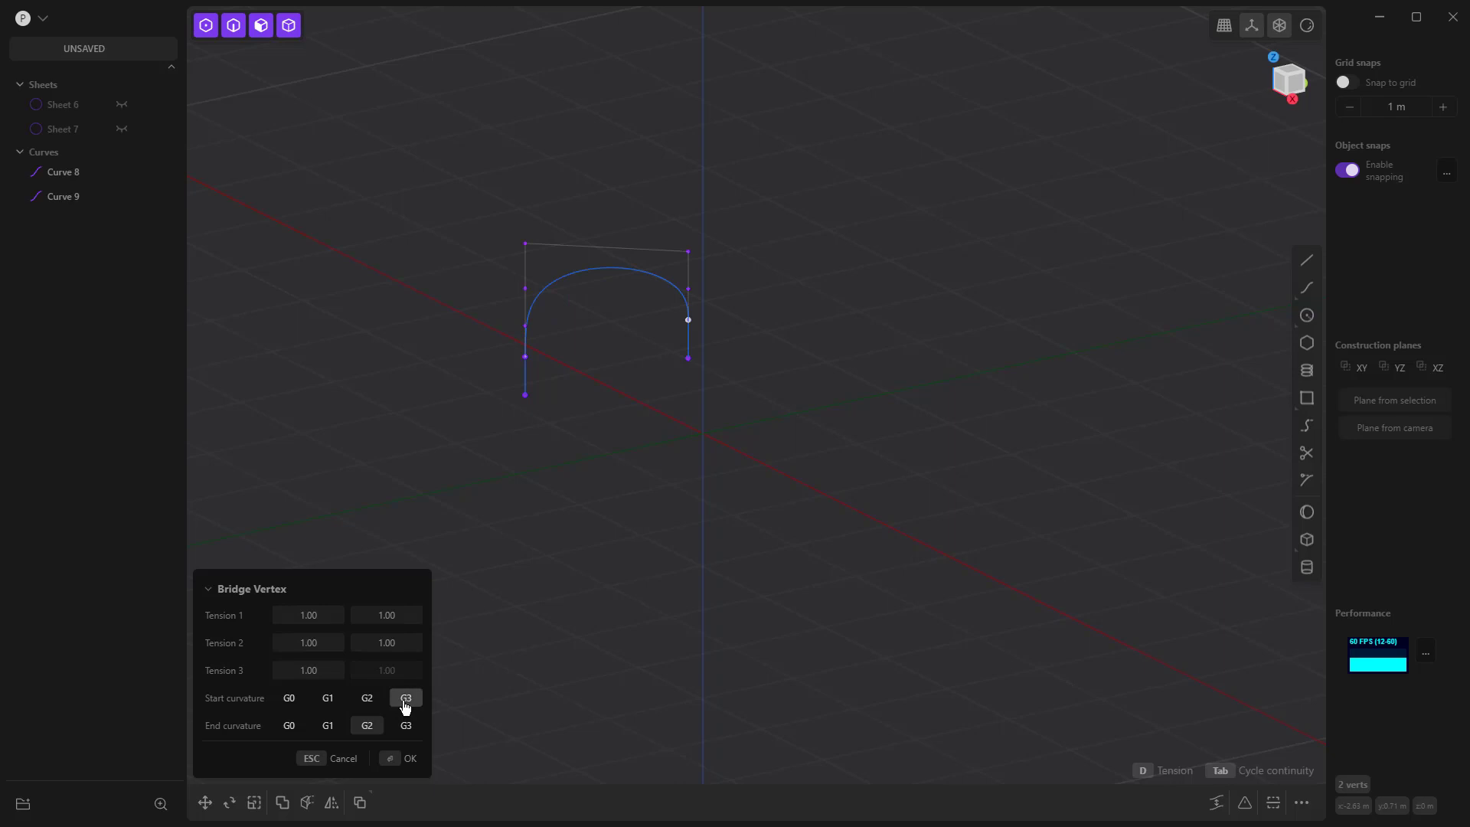
pyautogui.click(369, 700)
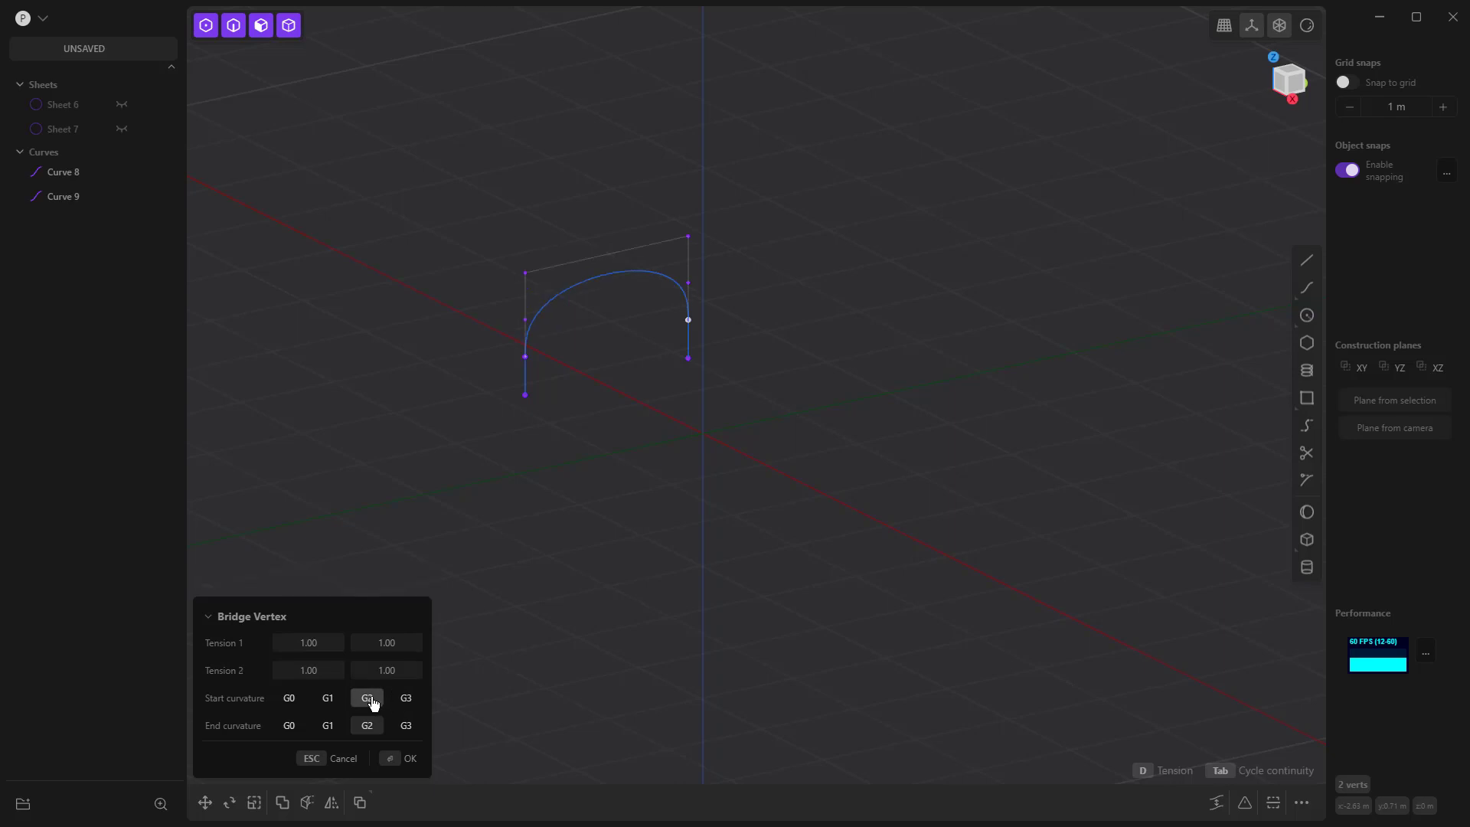
pyautogui.click(407, 726)
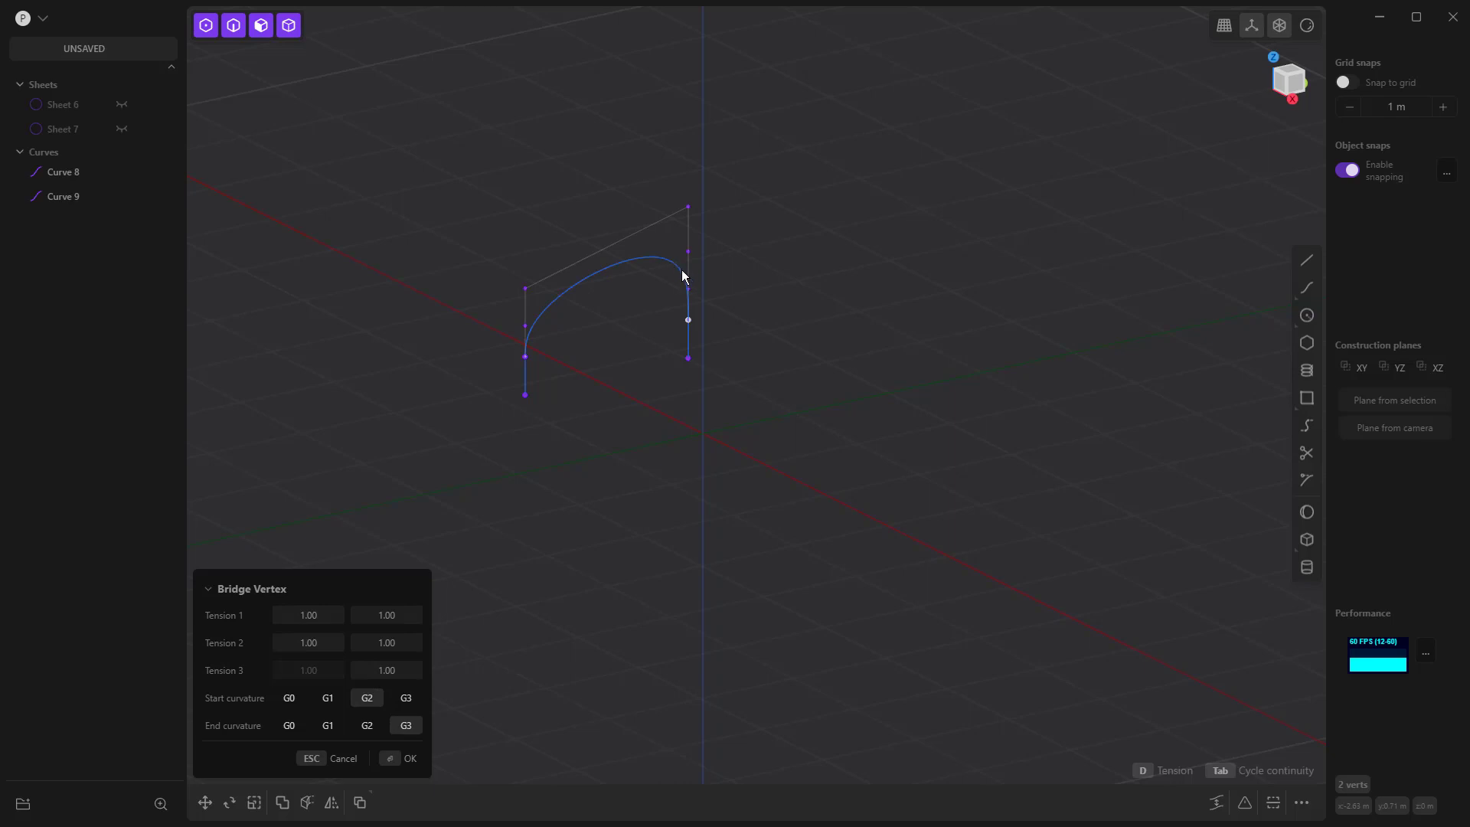
pyautogui.press('Return')
pyautogui.click(528, 376)
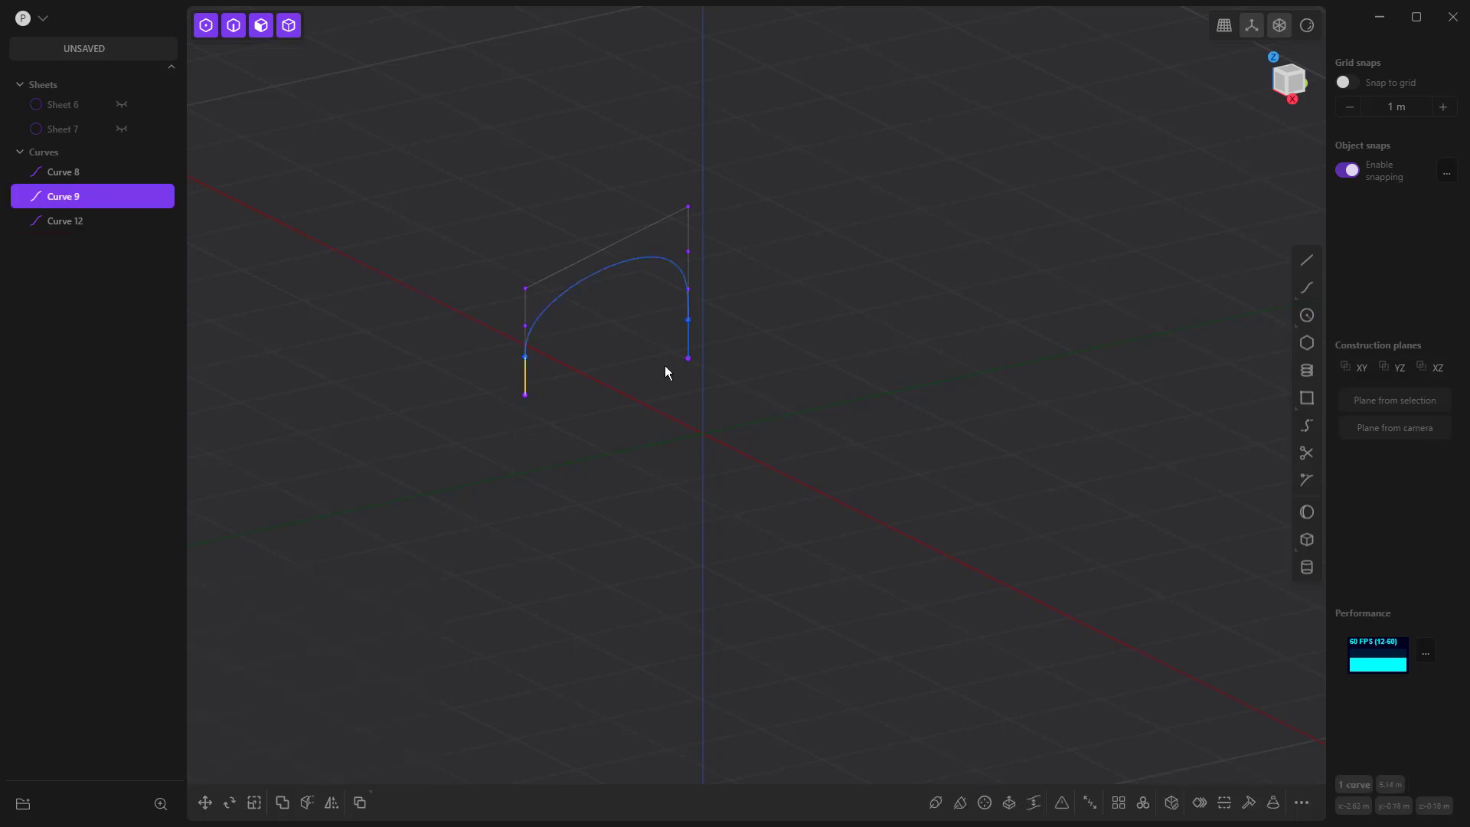
# Delete helper Curves 8 and 9 and show Sheet 6 and Sheet 7 again.
pyautogui.keyDown('shift'); pyautogui.click(689, 341); pyautogui.keyUp('shift')
pyautogui.press('Delete')
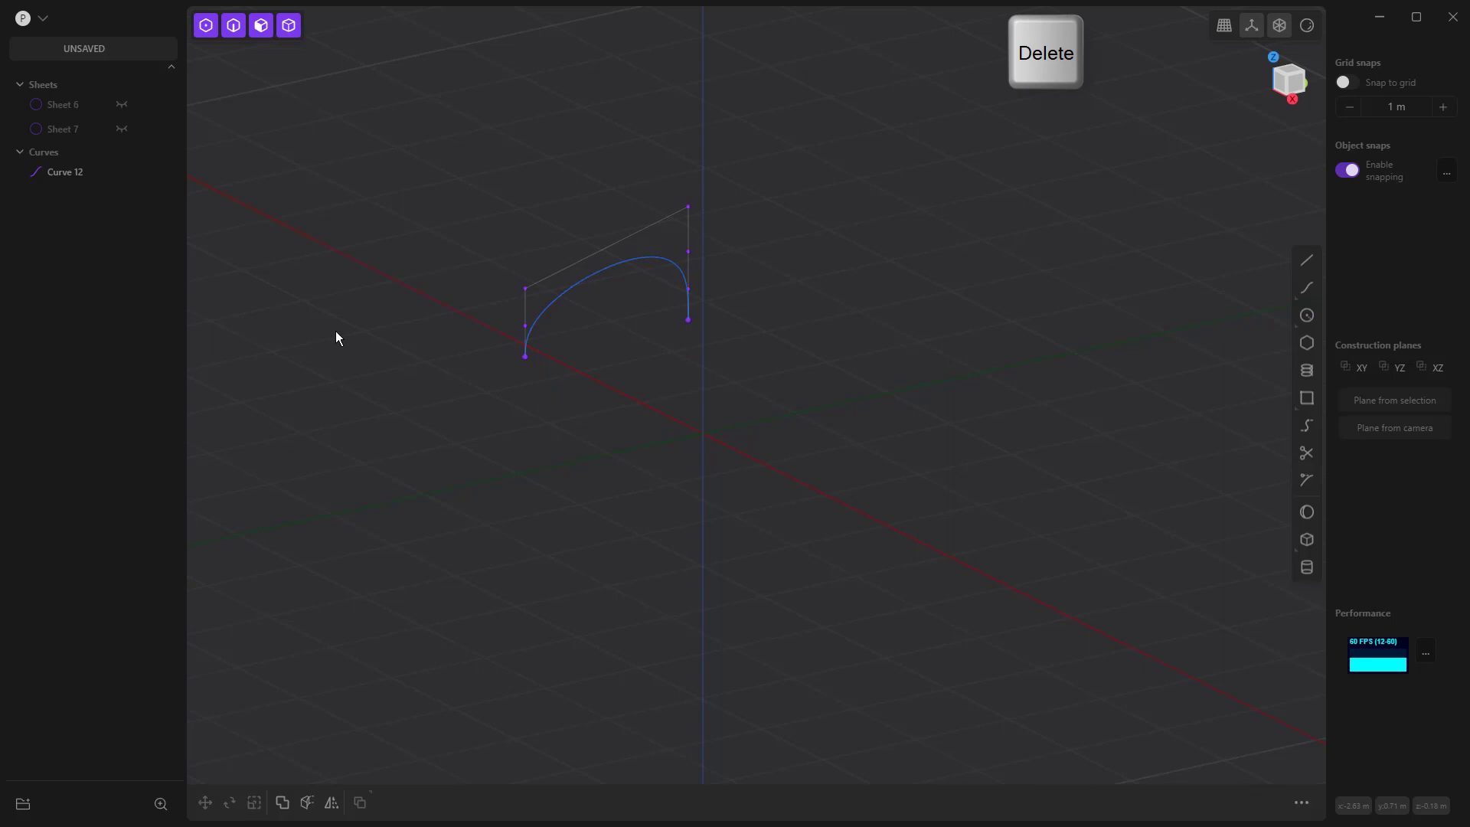
pyautogui.click(121, 105)
pyautogui.click(121, 129)
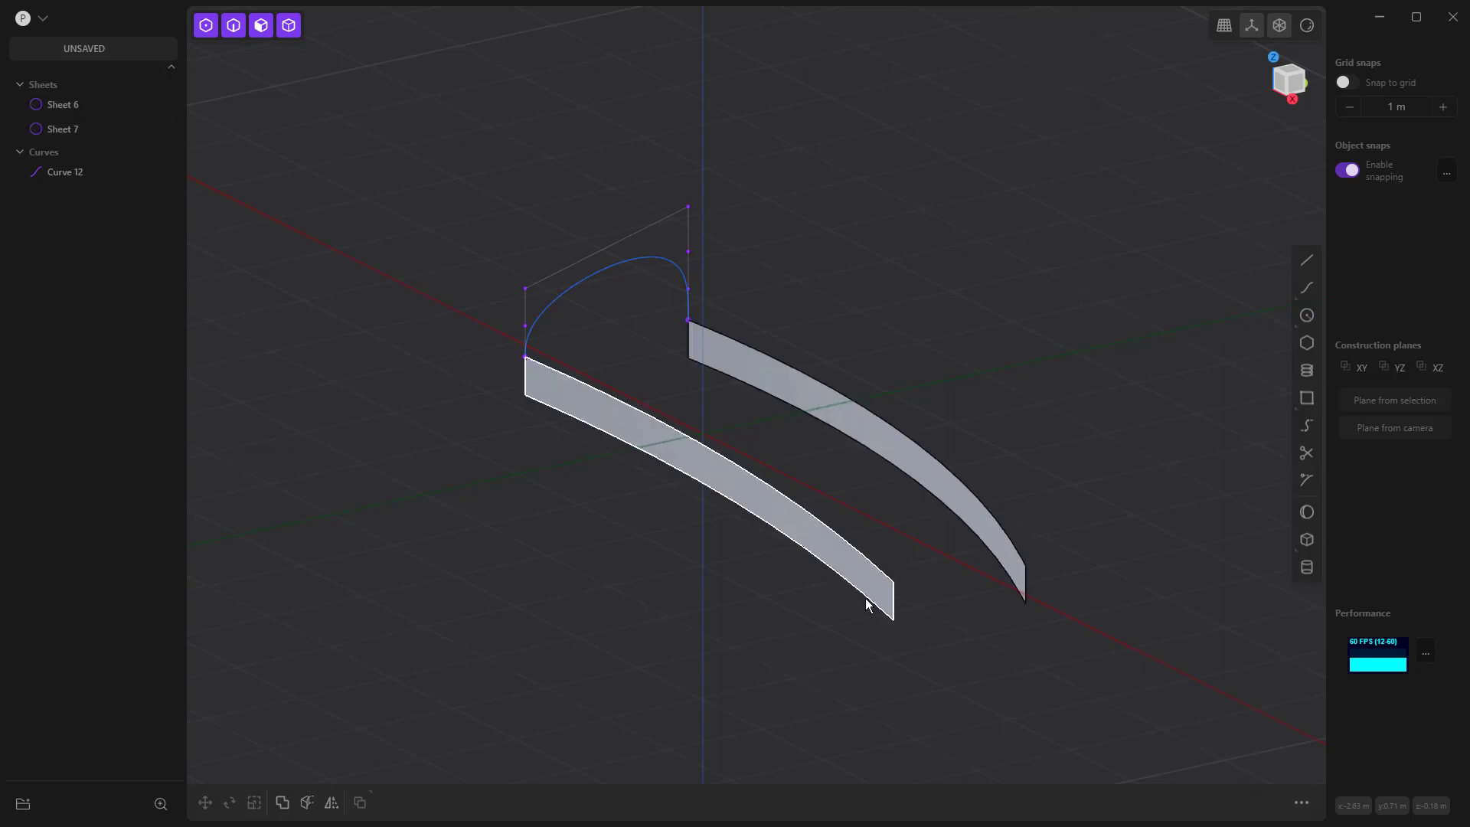
# Duplicate the far end edges of both sheets as separate curves.
pyautogui.click(893, 606)
pyautogui.click(893, 609)
pyautogui.press('e')
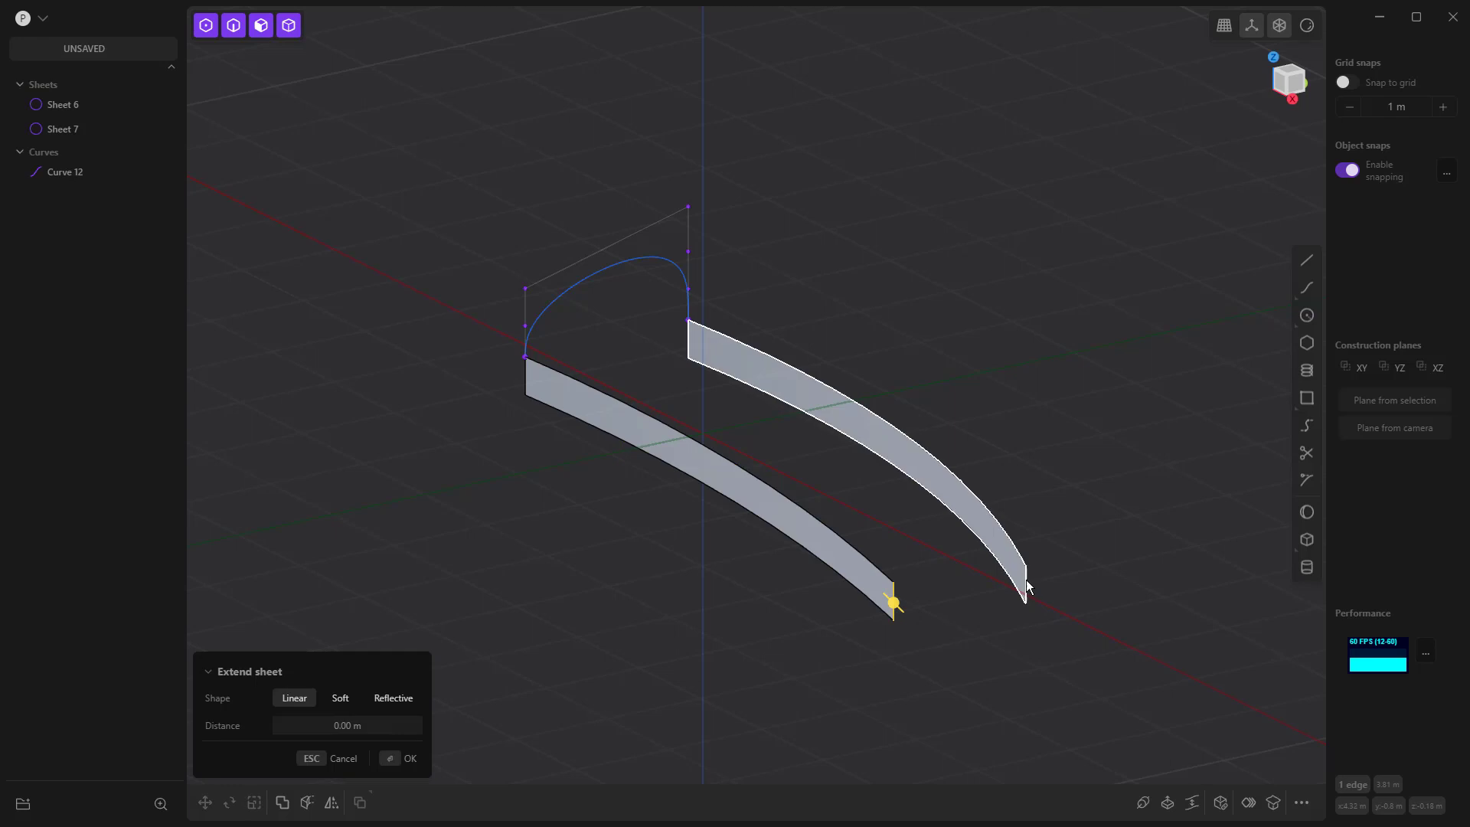
pyautogui.keyDown('shift'); pyautogui.click(1027, 591); pyautogui.keyUp('shift')
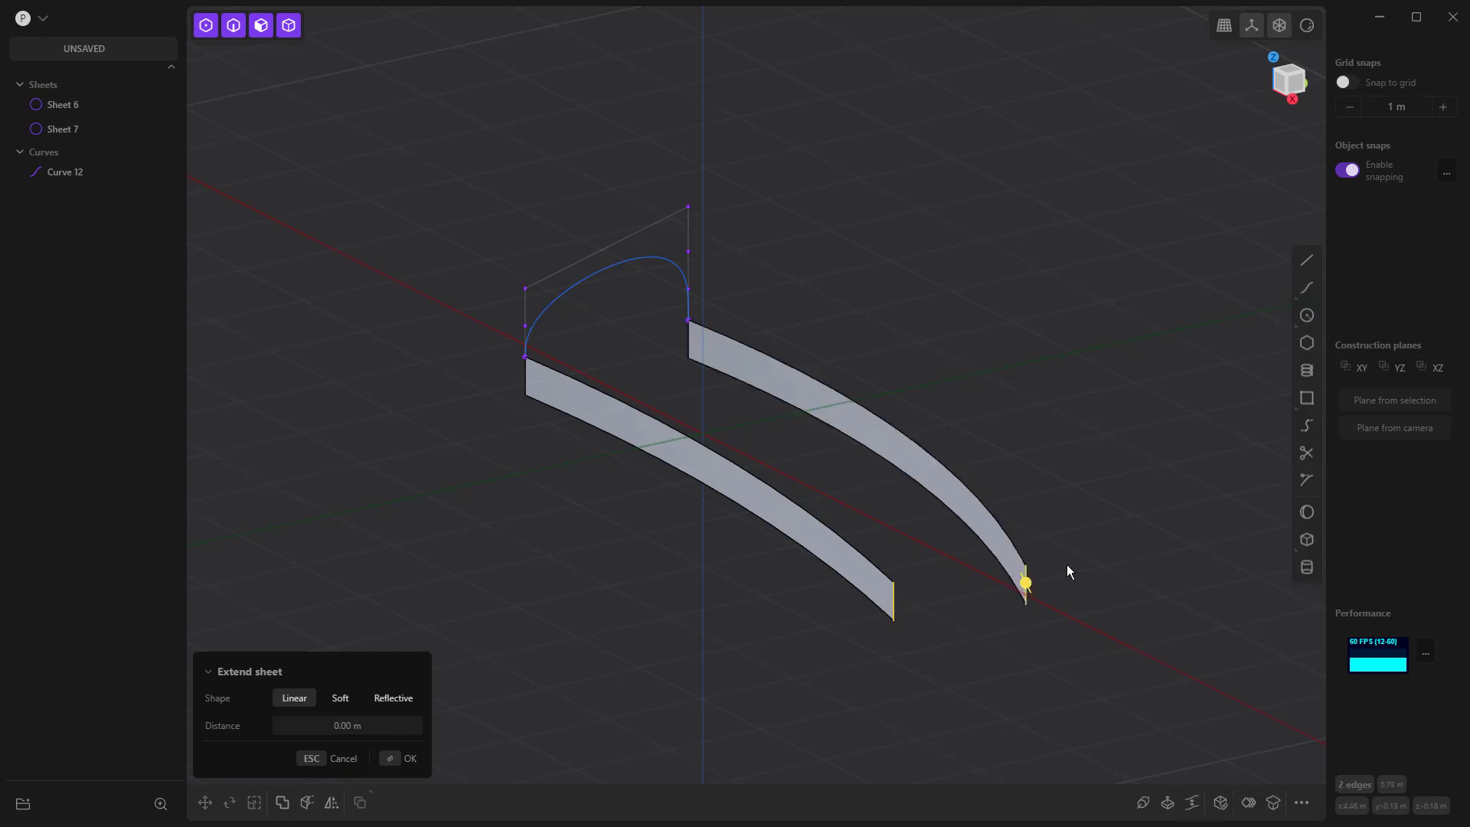
pyautogui.hotkey('shift', 'd')
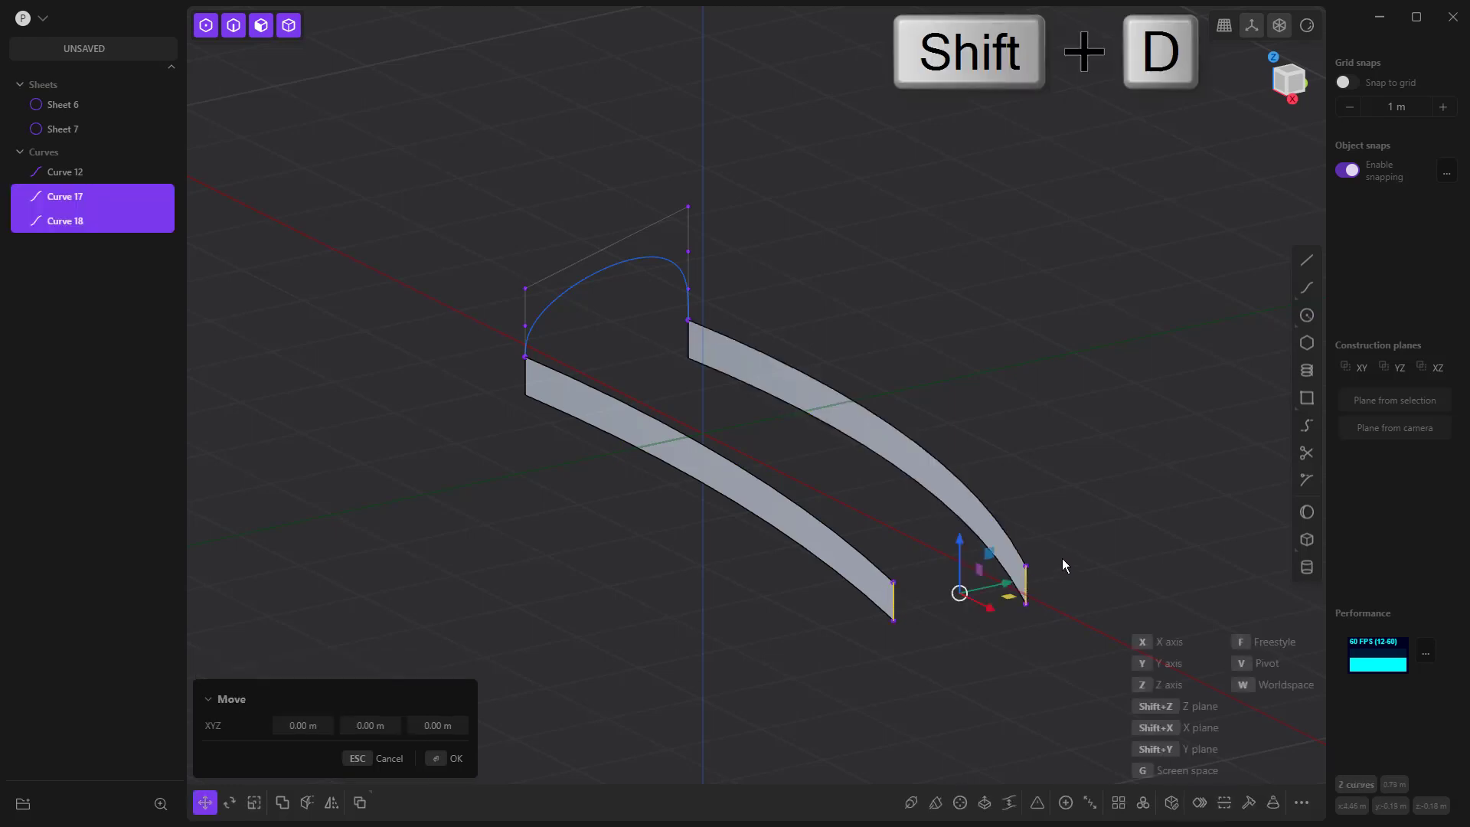
pyautogui.click(1048, 499)
# Bridge the sheets' top far corners with an arc, G2 at start and G3 at end.
pyautogui.click(1027, 566)
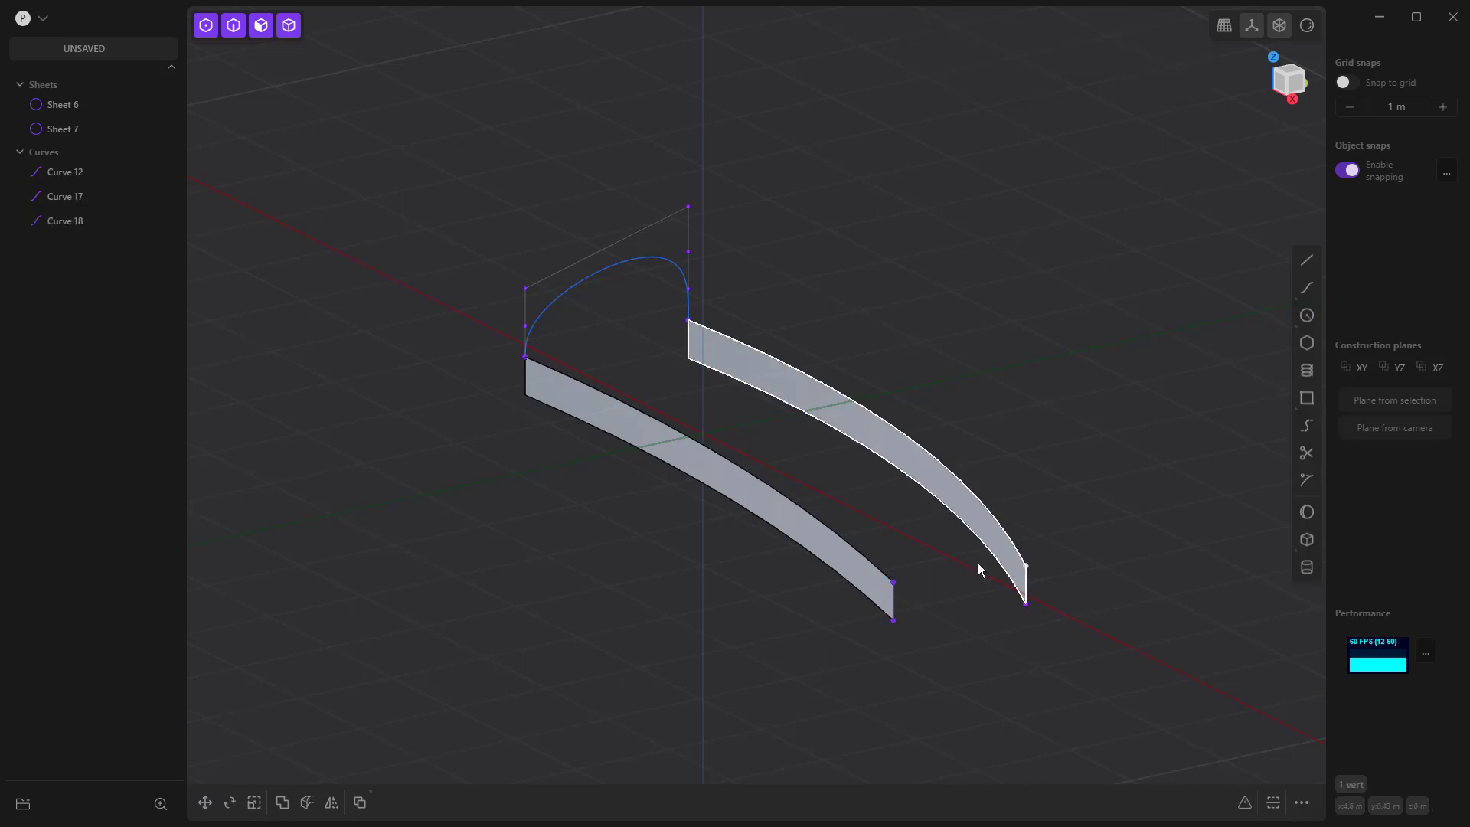
pyautogui.keyDown('shift'); pyautogui.click(895, 582); pyautogui.keyUp('shift')
pyautogui.click(894, 582)
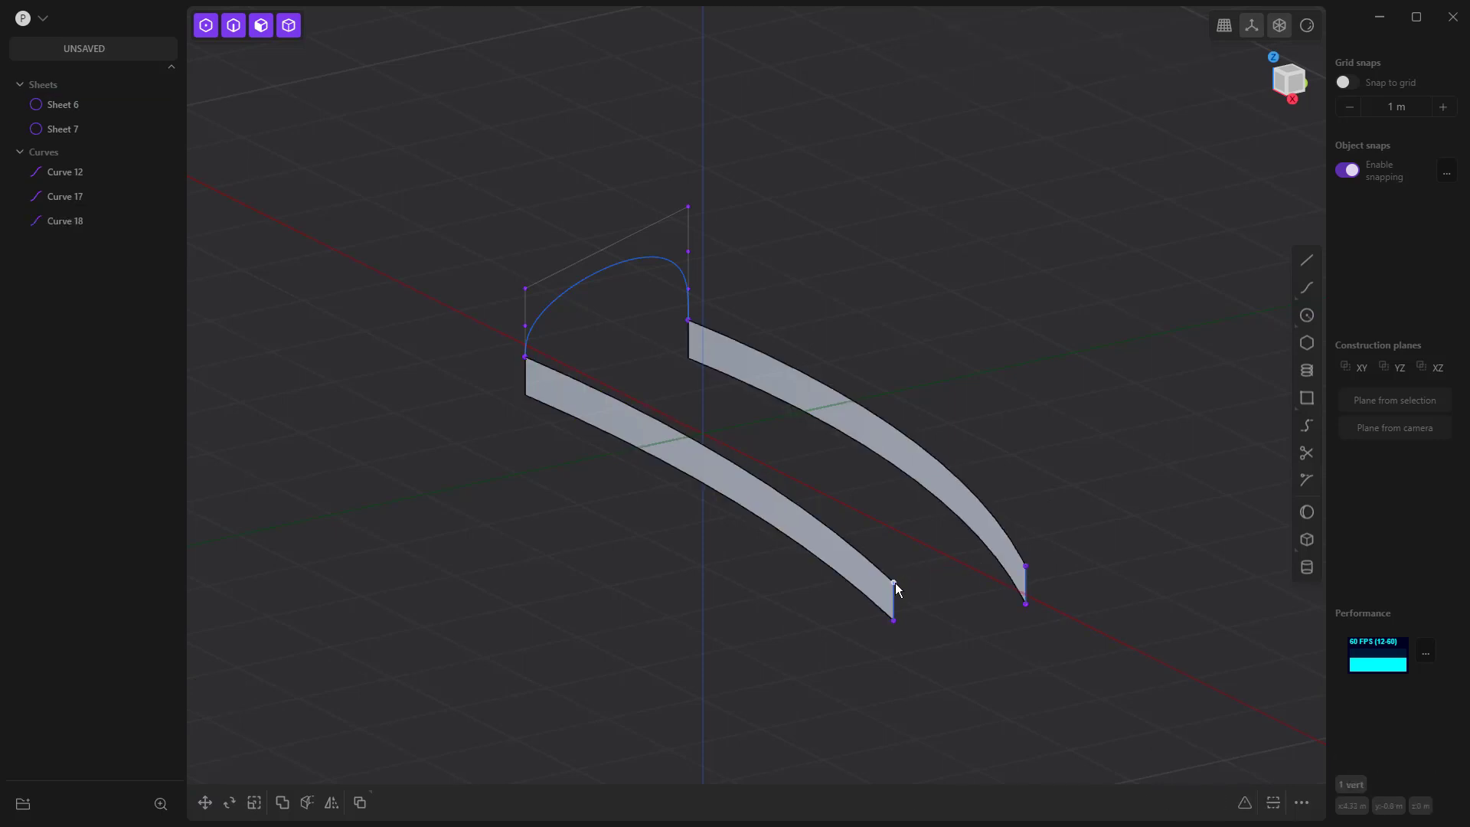
pyautogui.keyDown('shift'); pyautogui.click(1026, 566); pyautogui.keyUp('shift')
pyautogui.press('l')
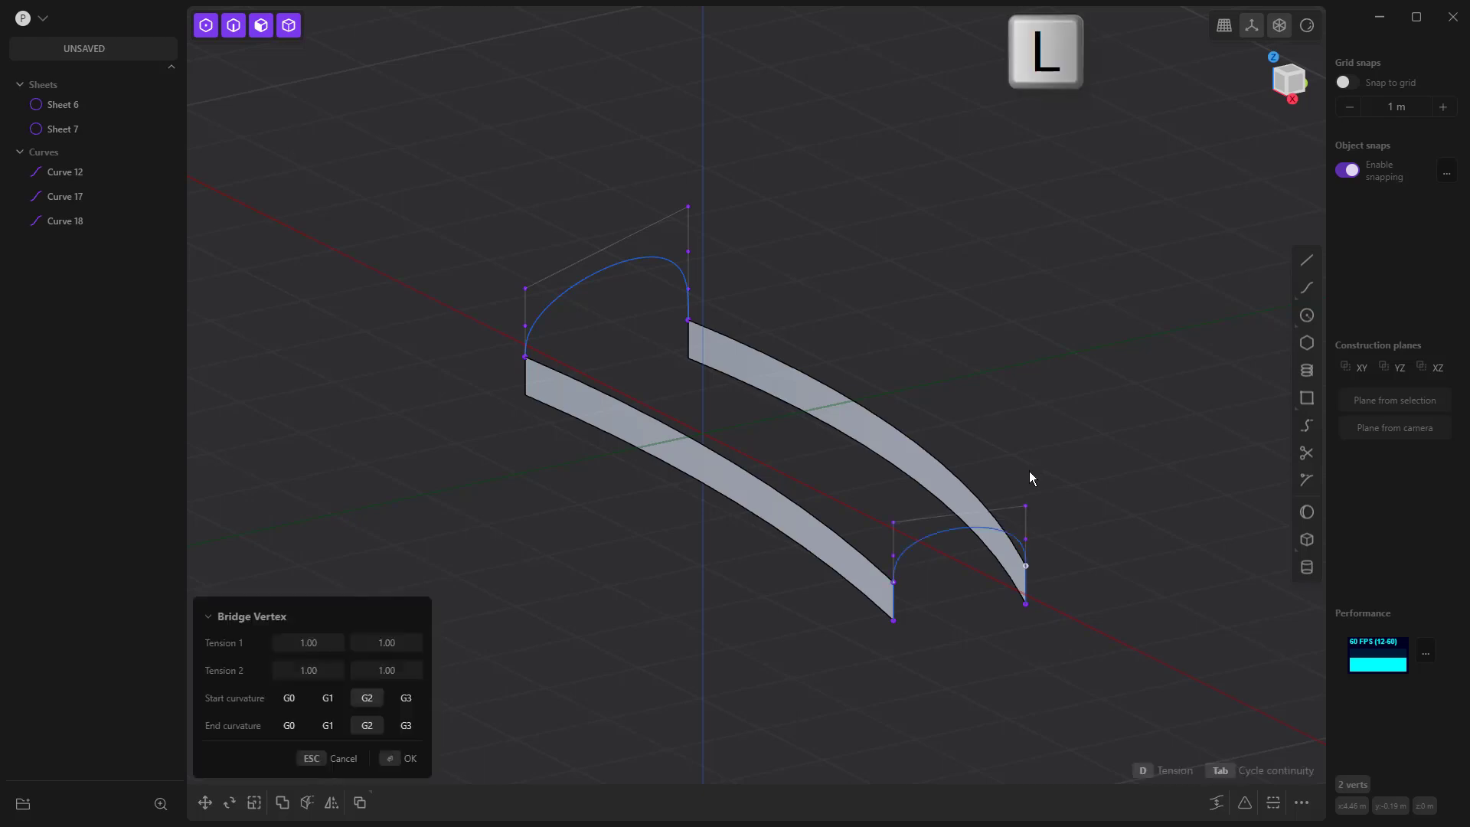
pyautogui.click(406, 700)
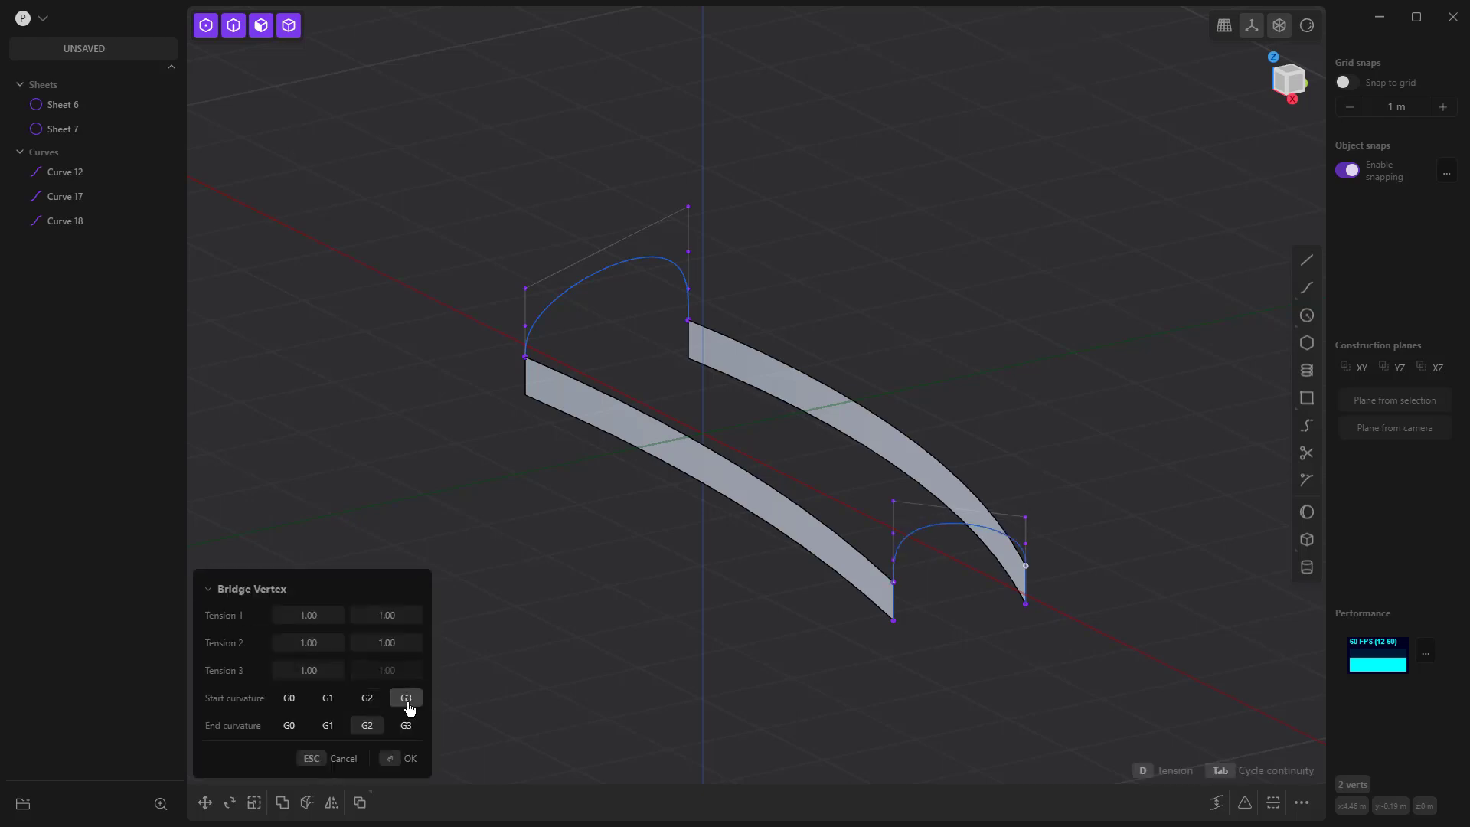
pyautogui.click(367, 698)
pyautogui.click(406, 725)
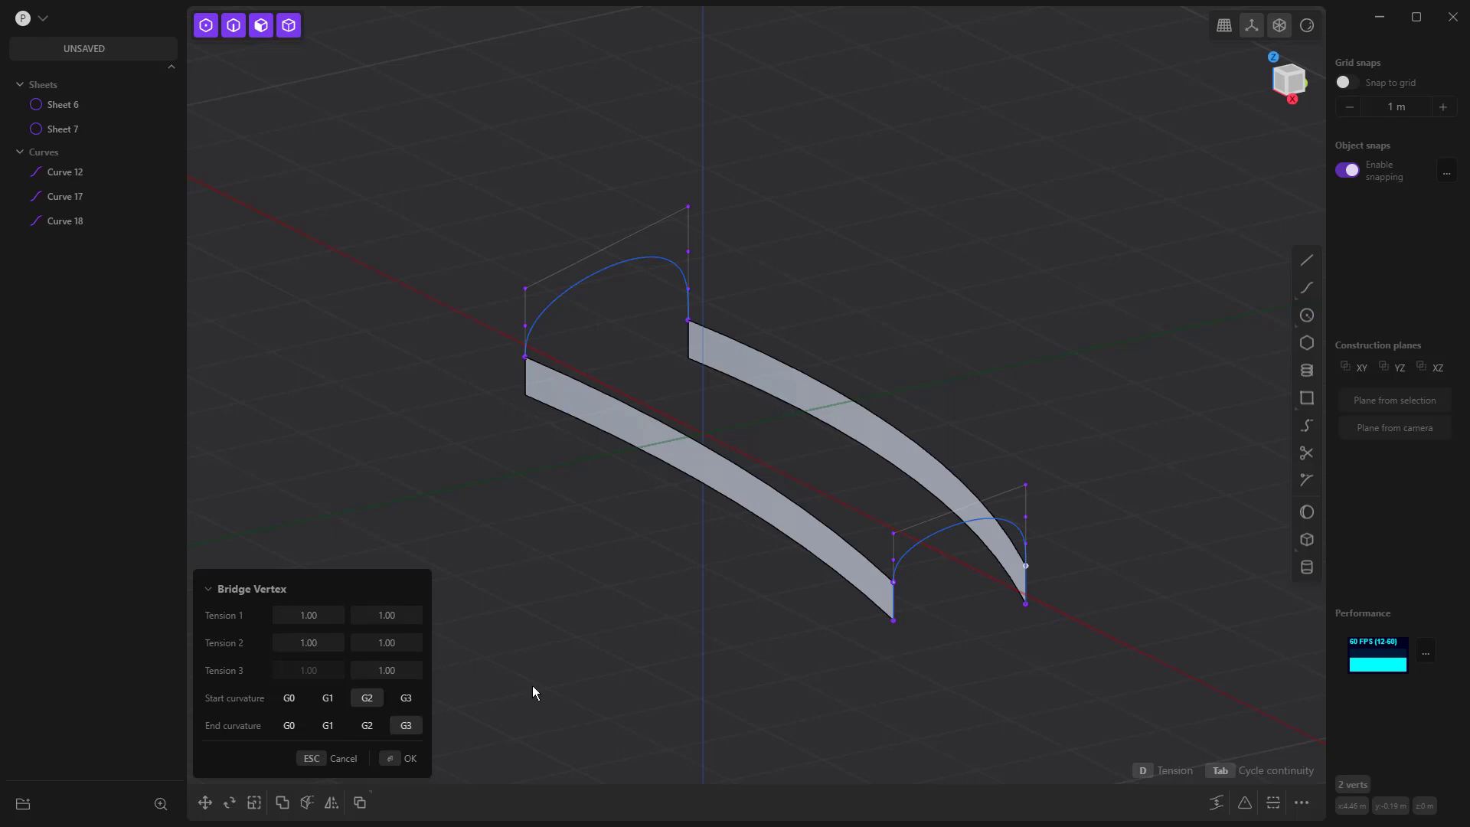
pyautogui.press('Return')
# Delete the helper edge curves, Curve 17 and Curve 18.
pyautogui.moveTo(637, 652); pyautogui.dragTo(692, 626, button='middle')
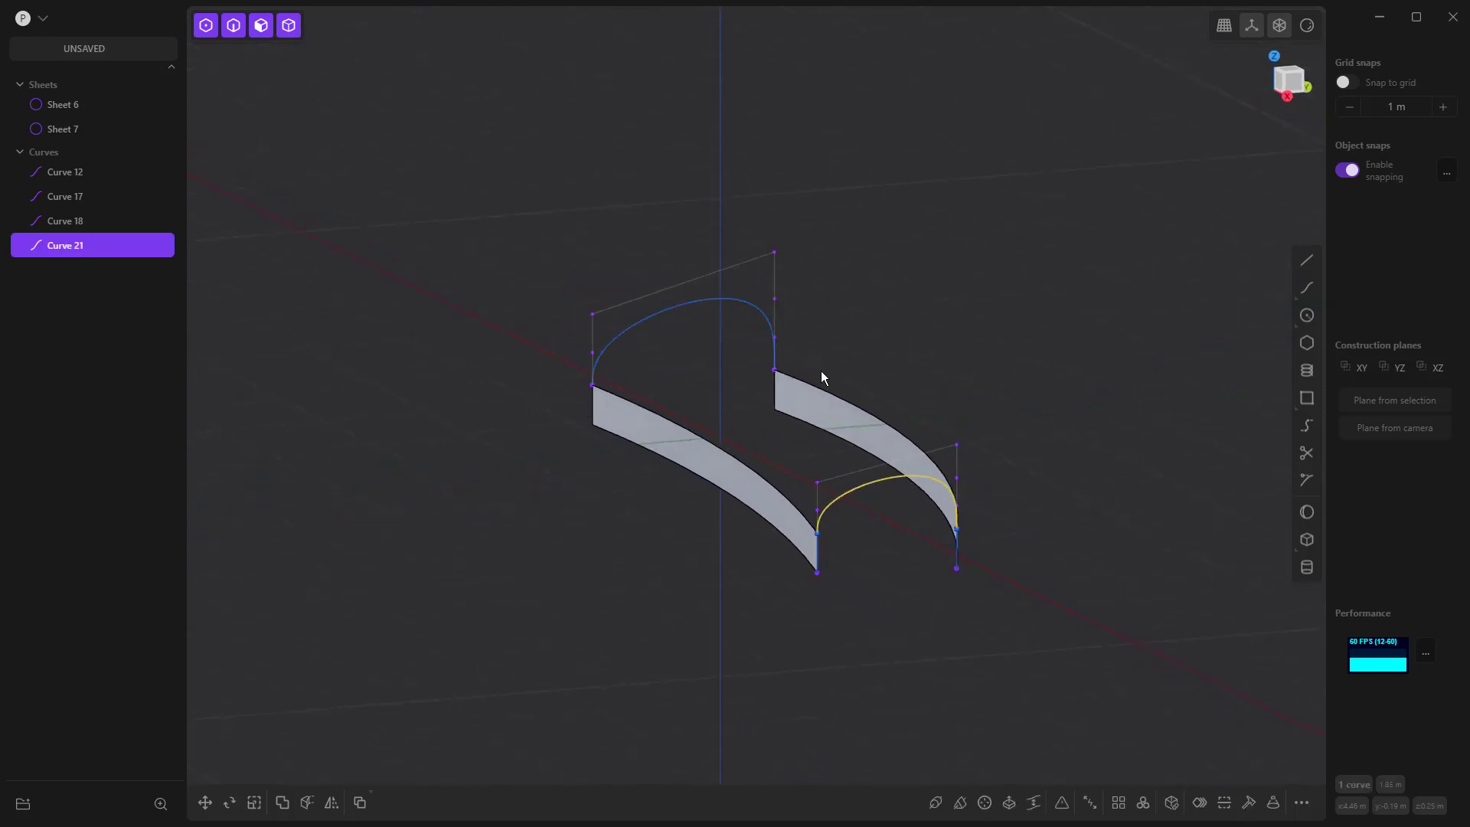
pyautogui.click(818, 557)
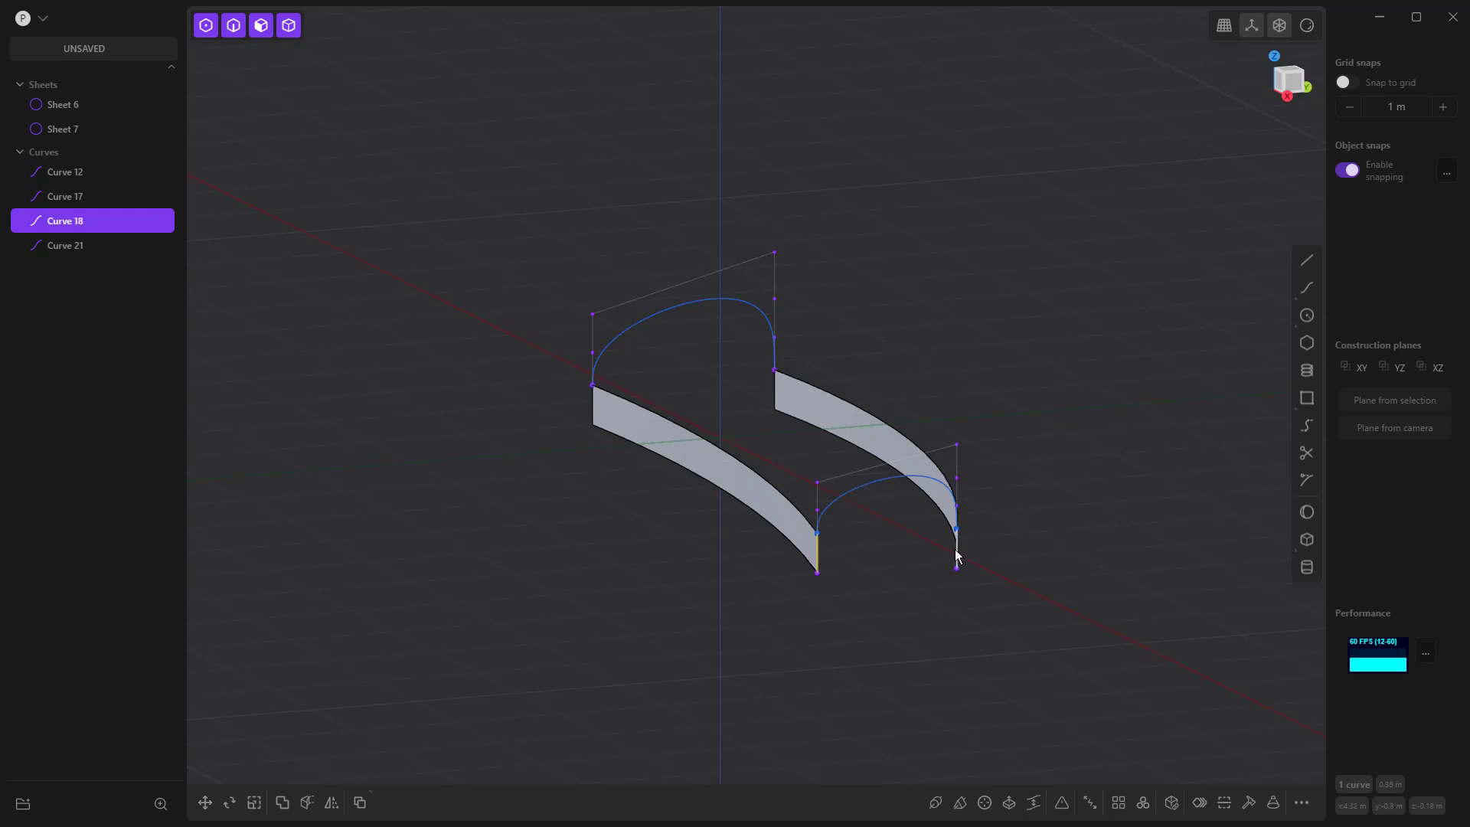
pyautogui.keyDown('shift'); pyautogui.click(957, 553); pyautogui.keyUp('shift')
pyautogui.moveTo(958, 558); pyautogui.dragTo(842, 605, button='middle')
pyautogui.press('Delete')
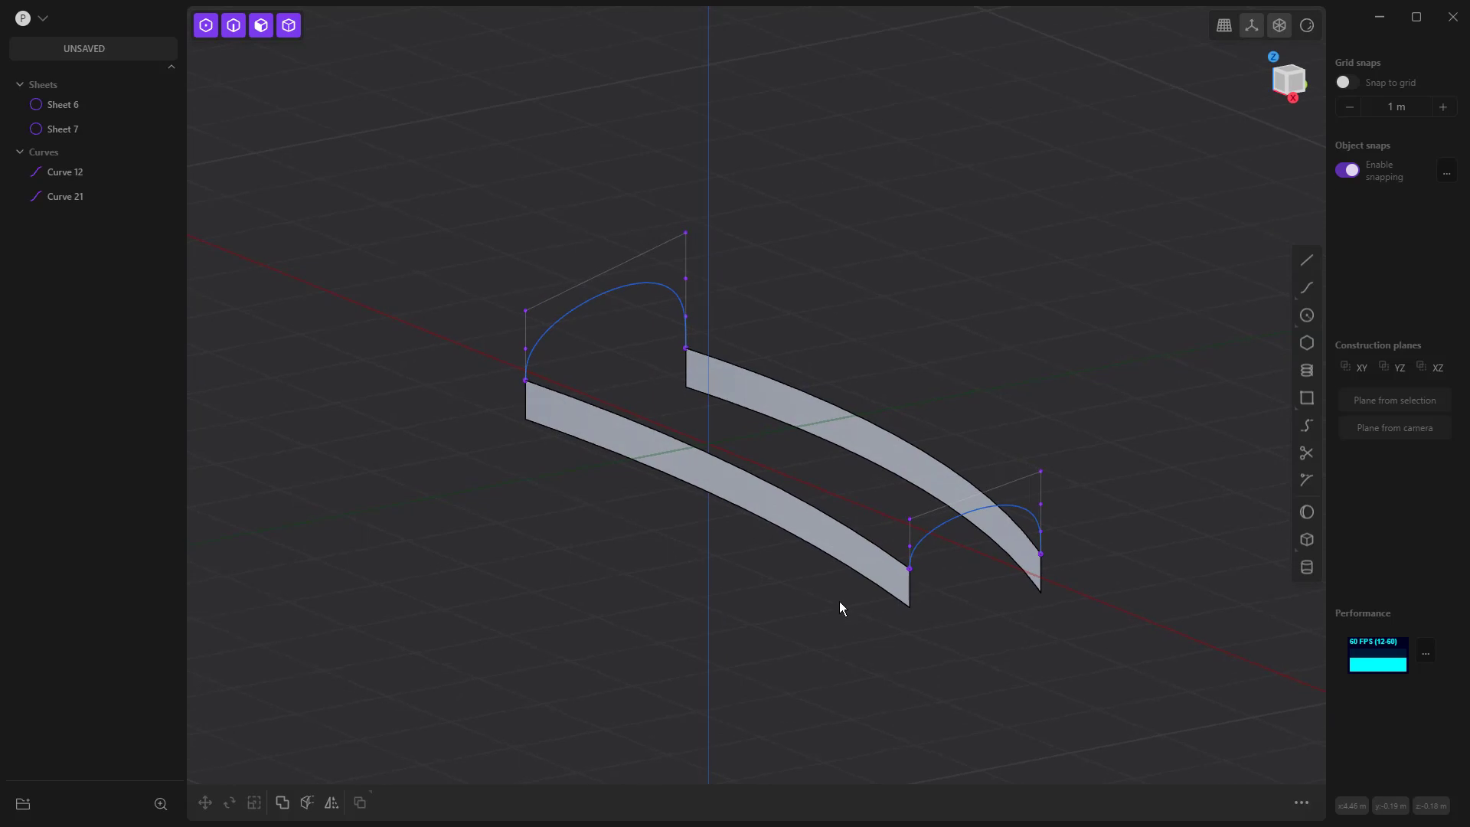
# Loft a roof between both sheets' top edges, guided by Curve 12 and Curve 21.
pyautogui.click(829, 516)
pyautogui.click(830, 514)
pyautogui.press('e')
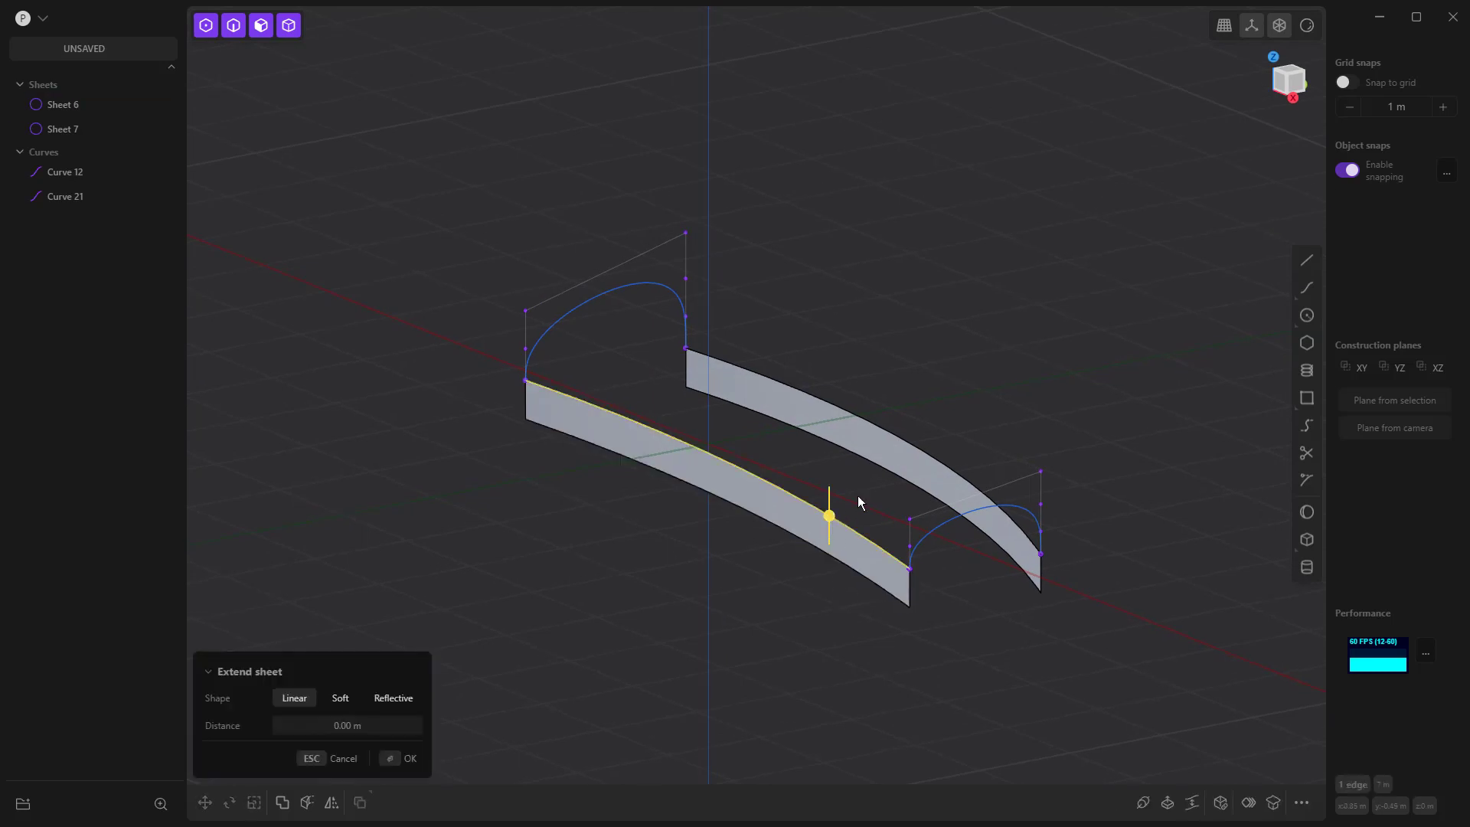
pyautogui.keyDown('shift'); pyautogui.click(902, 437); pyautogui.keyUp('shift')
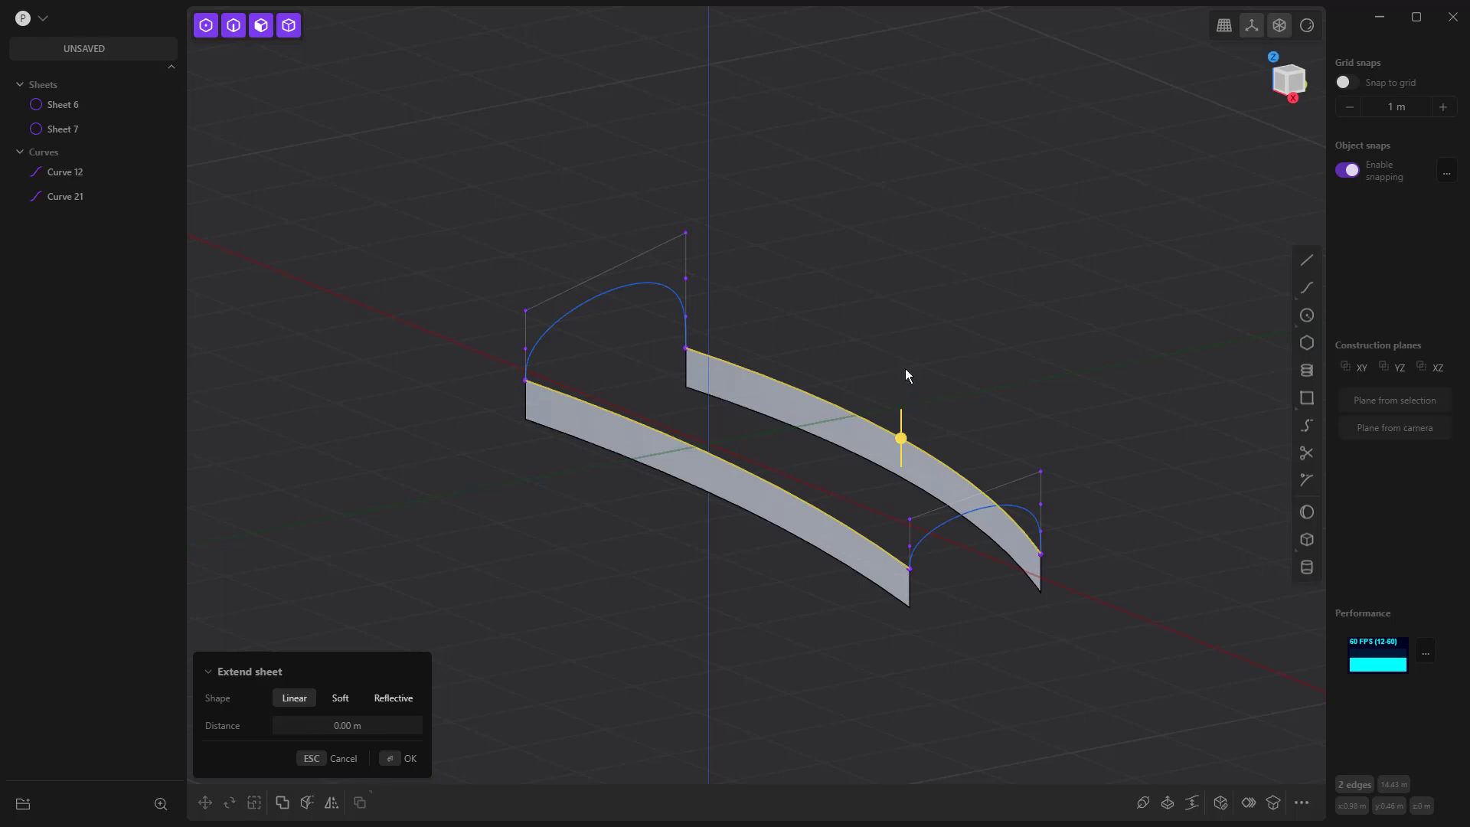
pyautogui.press('l')
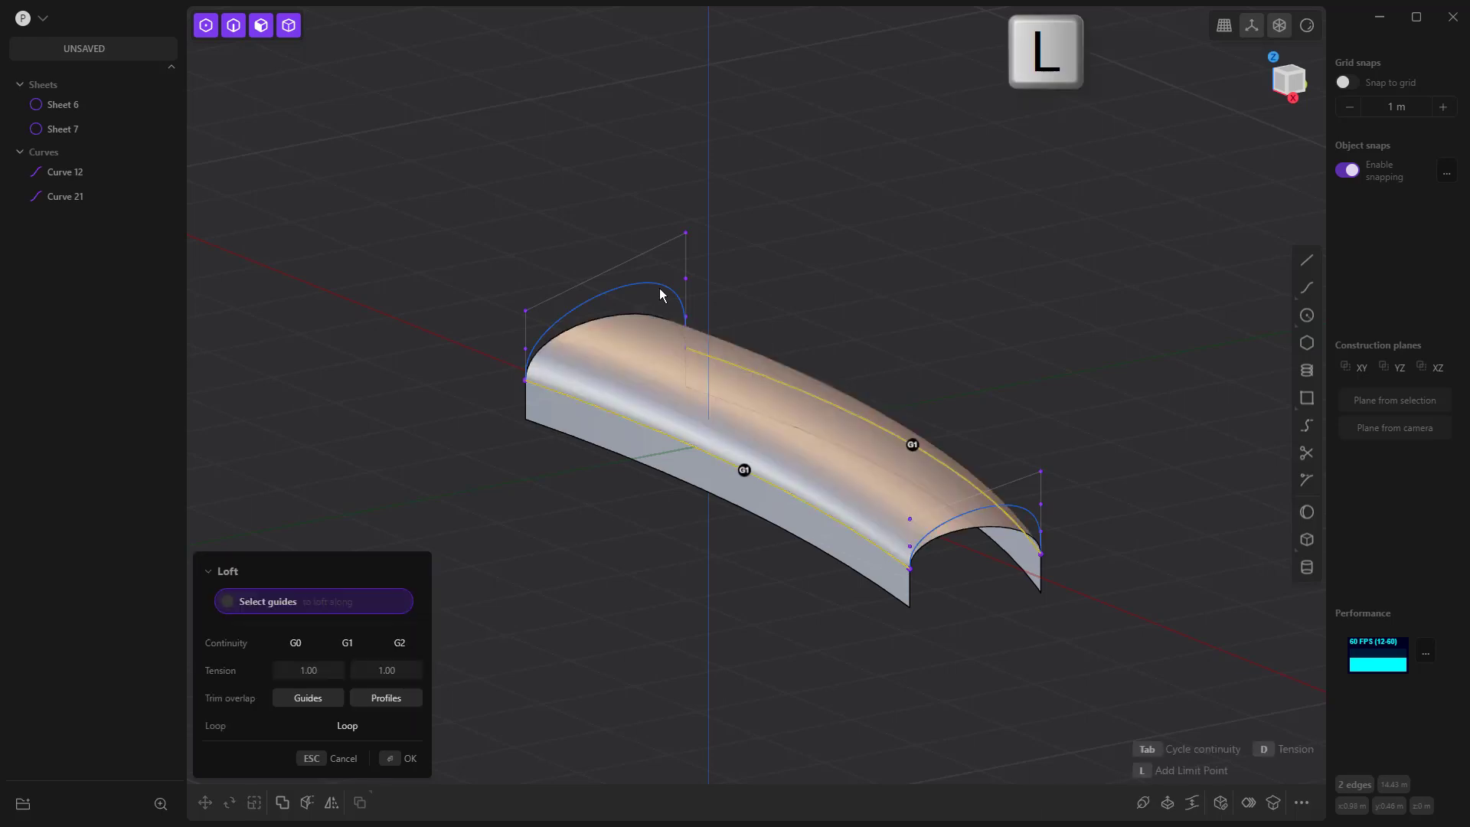
pyautogui.click(659, 292)
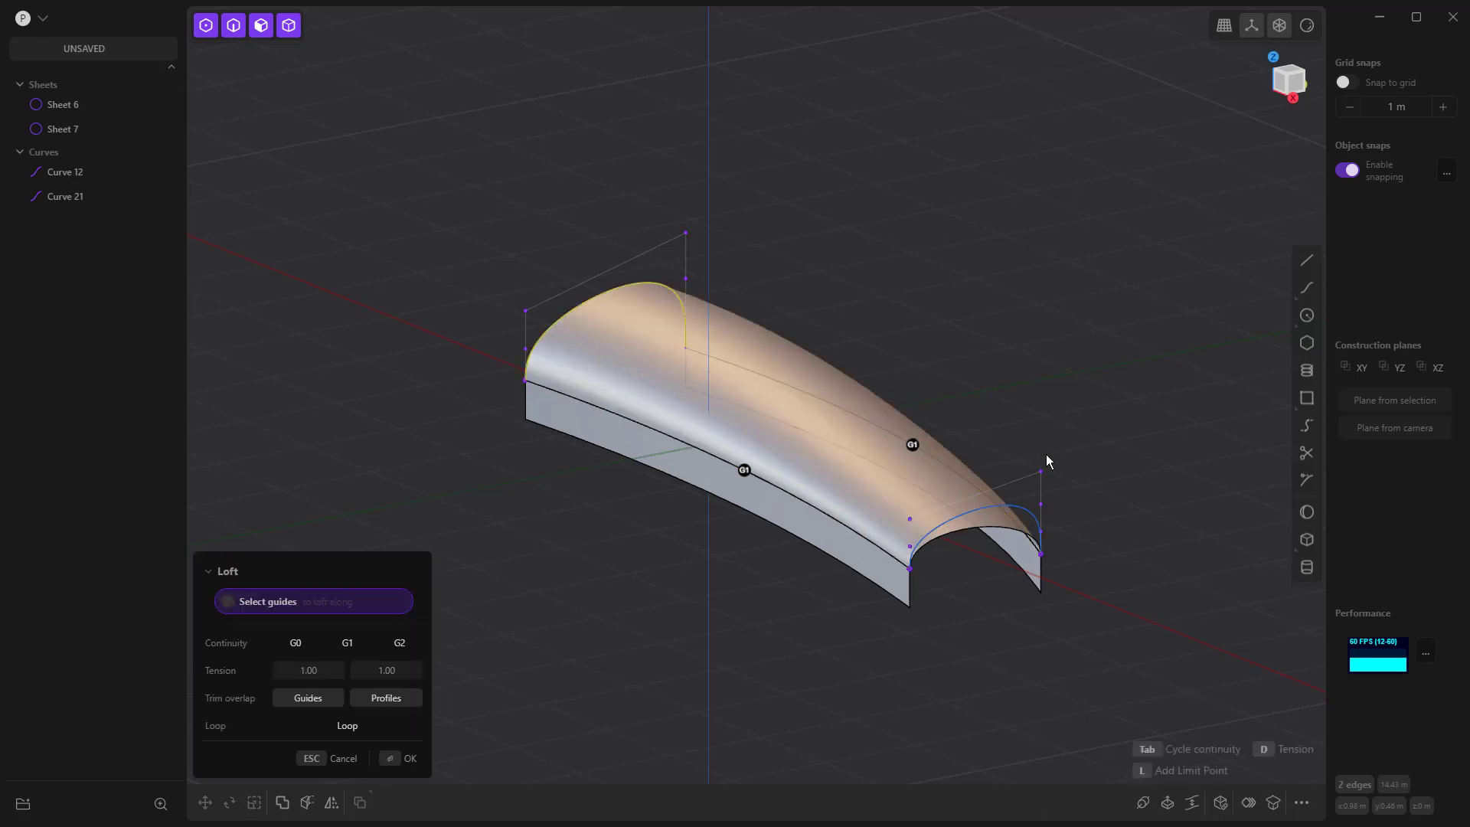
pyautogui.click(1031, 522)
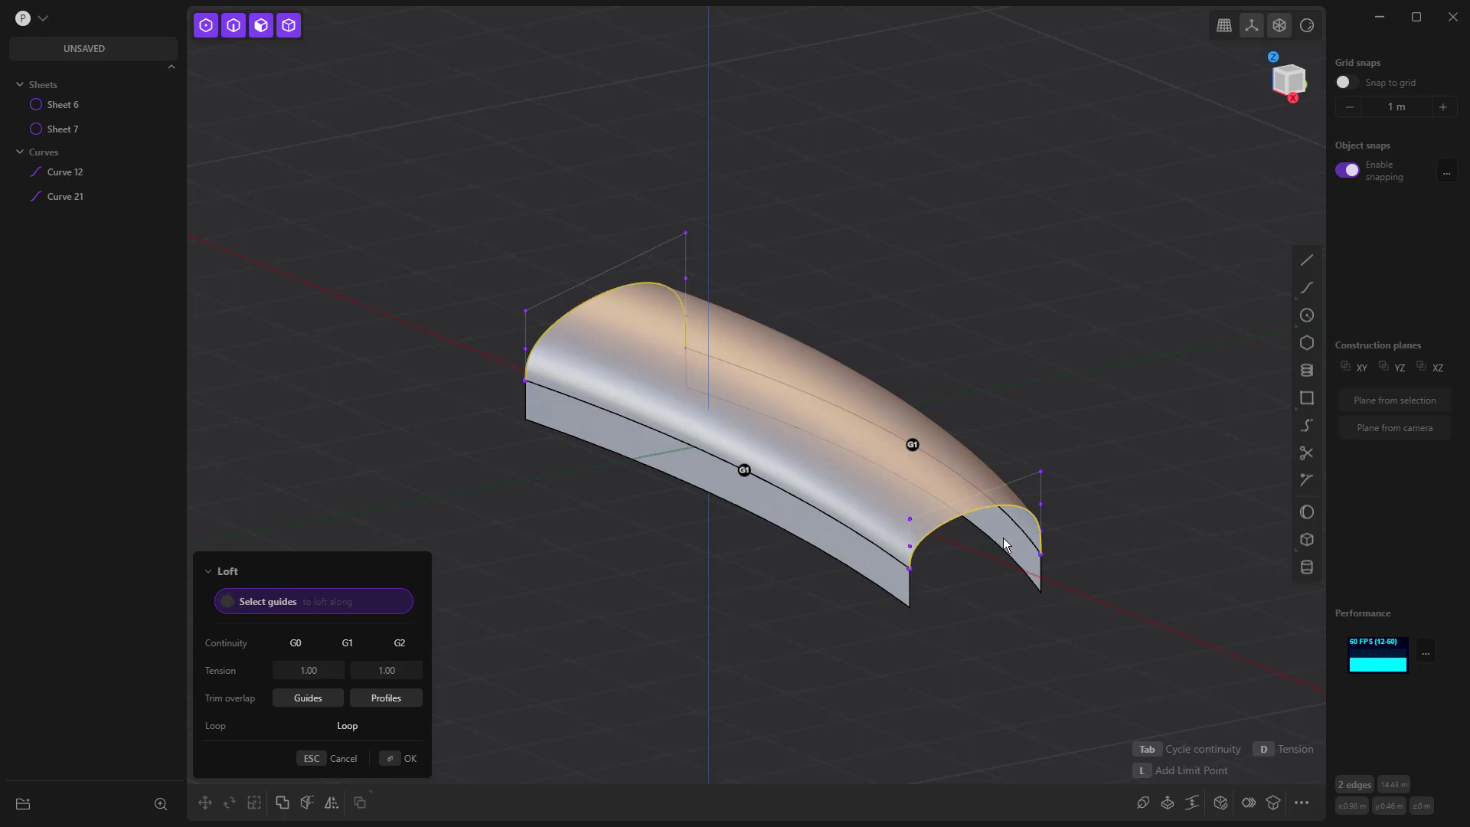
pyautogui.press('Return')
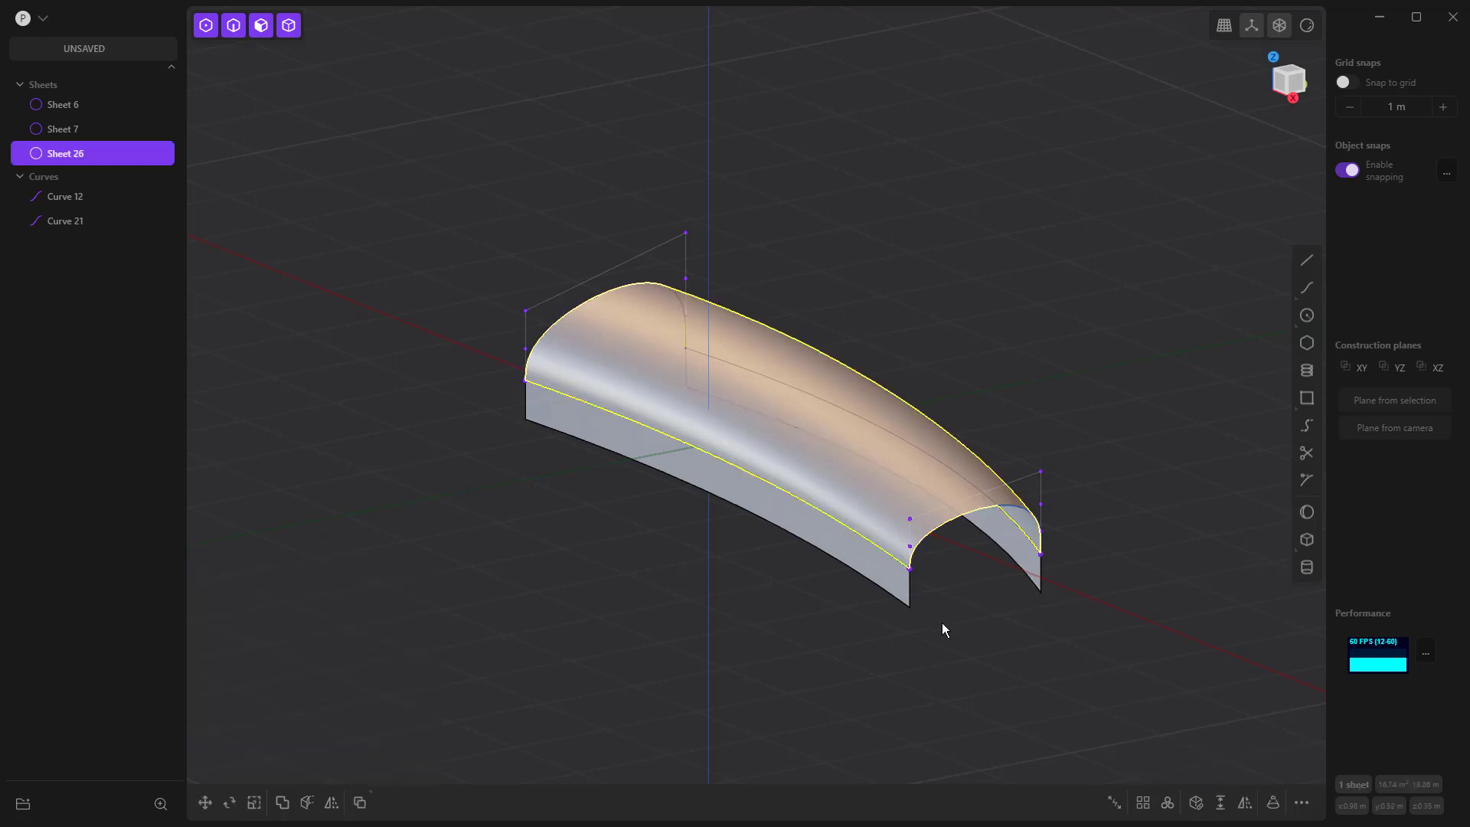
# Delete the arched construction curves, Curve 12 and Curve 21.
pyautogui.click(75, 199)
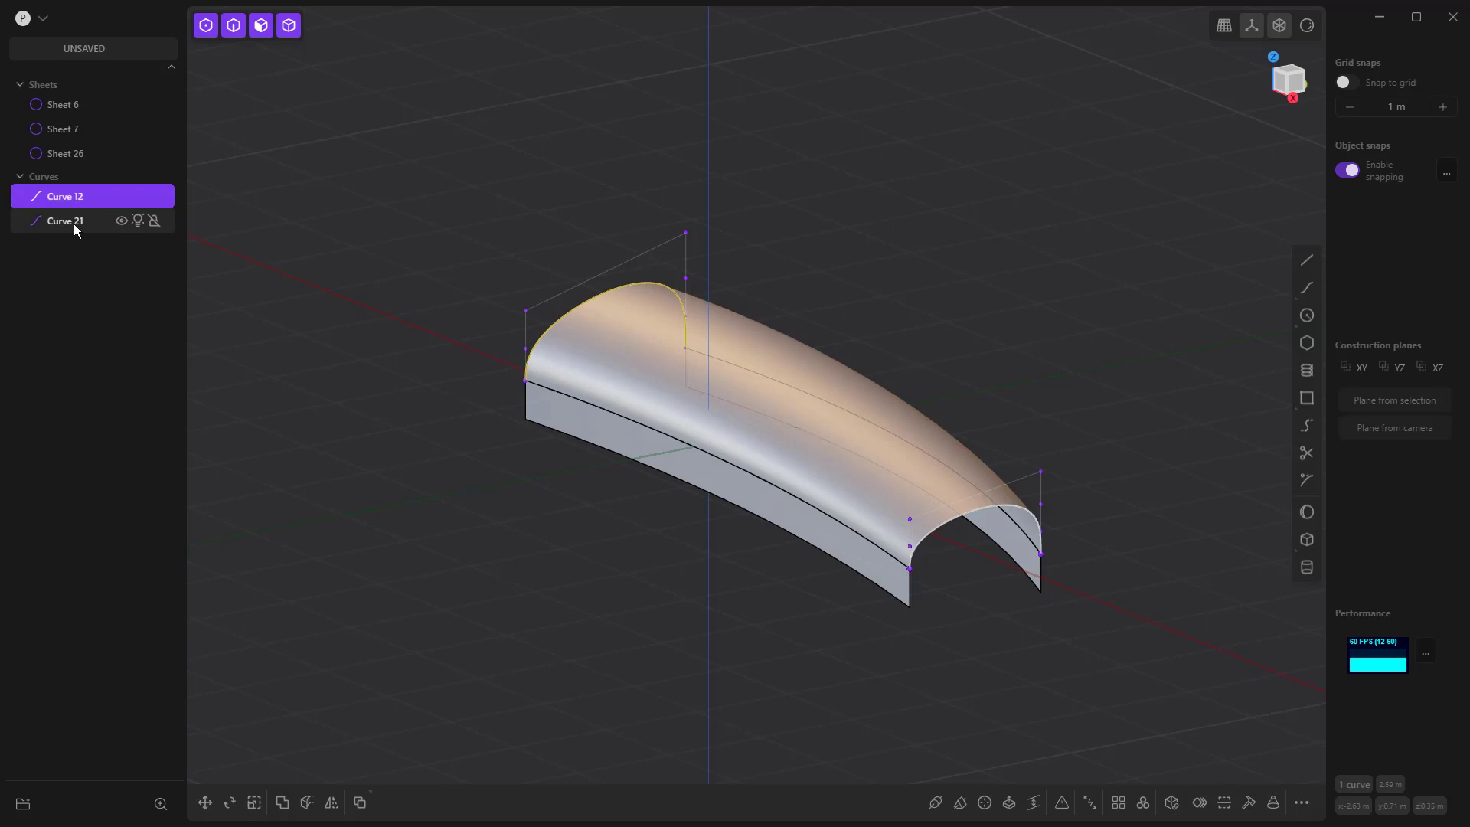
pyautogui.keyDown('shift'); pyautogui.click(75, 222); pyautogui.keyUp('shift')
pyautogui.press('Delete')
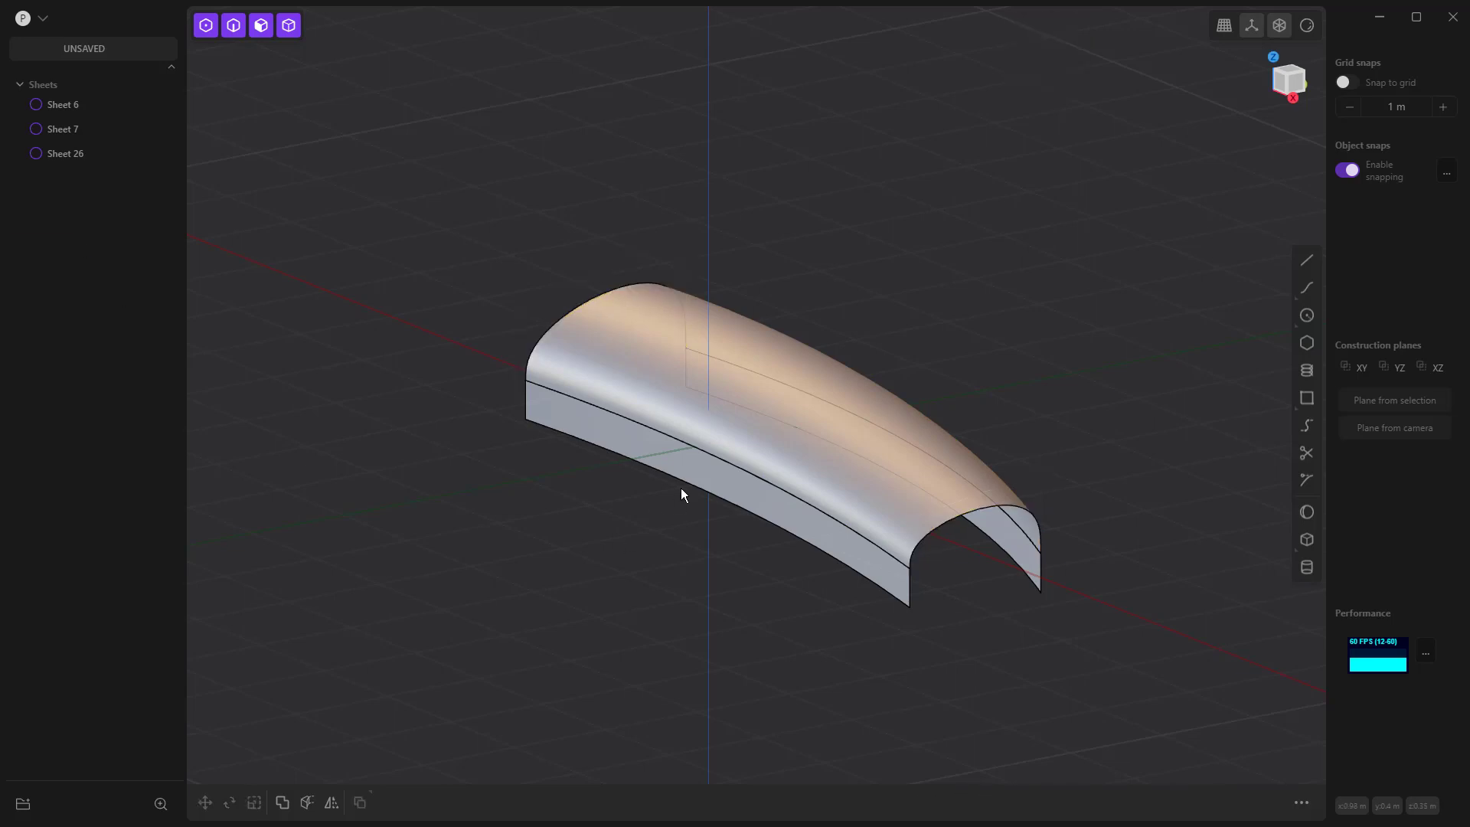
# Delete the lower slab and the small end flap, then view Sheet 26 from the top.
pyautogui.click(855, 570)
pyautogui.press('Delete')
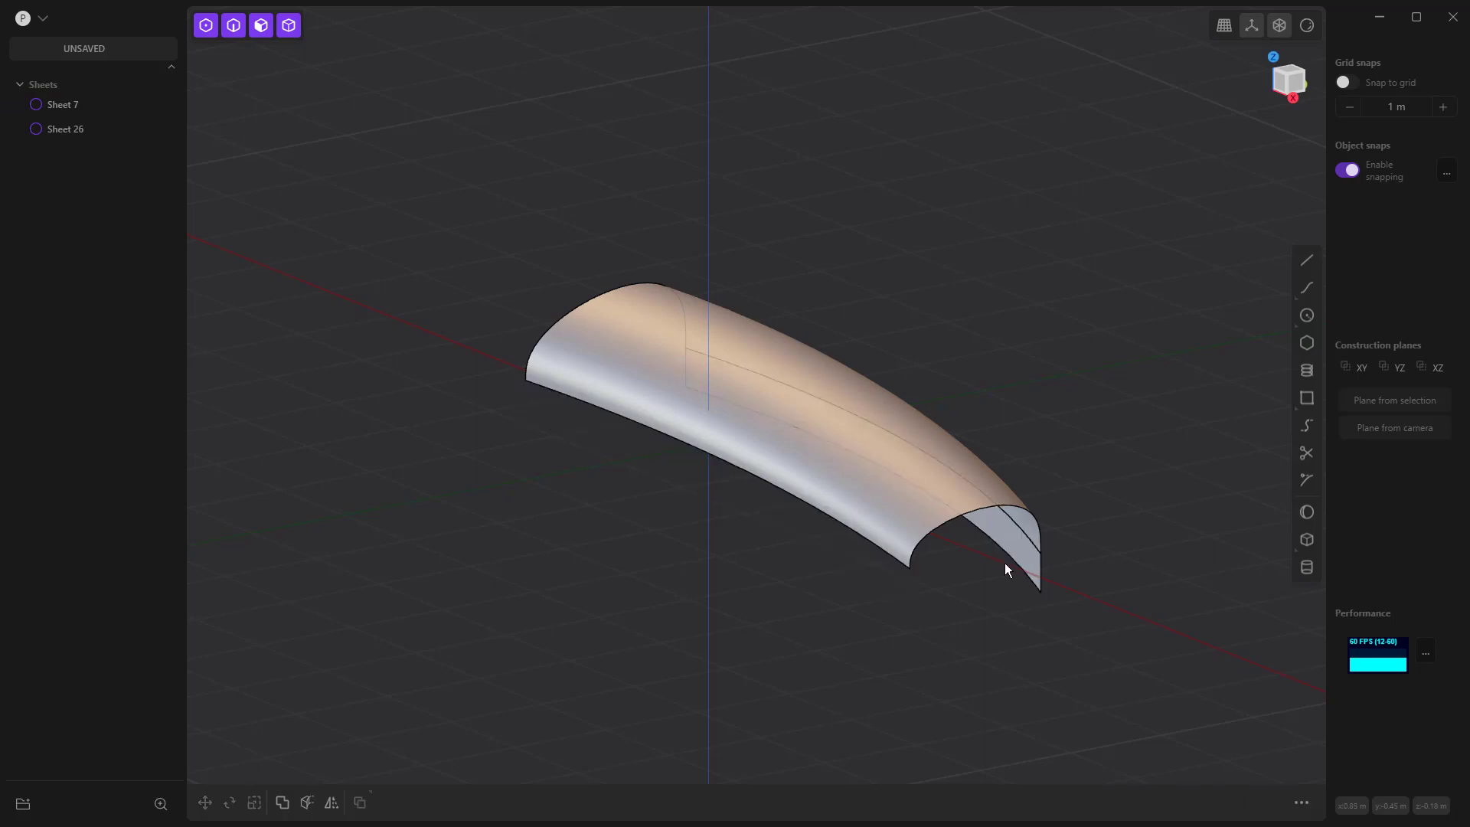
pyautogui.click(1004, 543)
pyautogui.press('Delete')
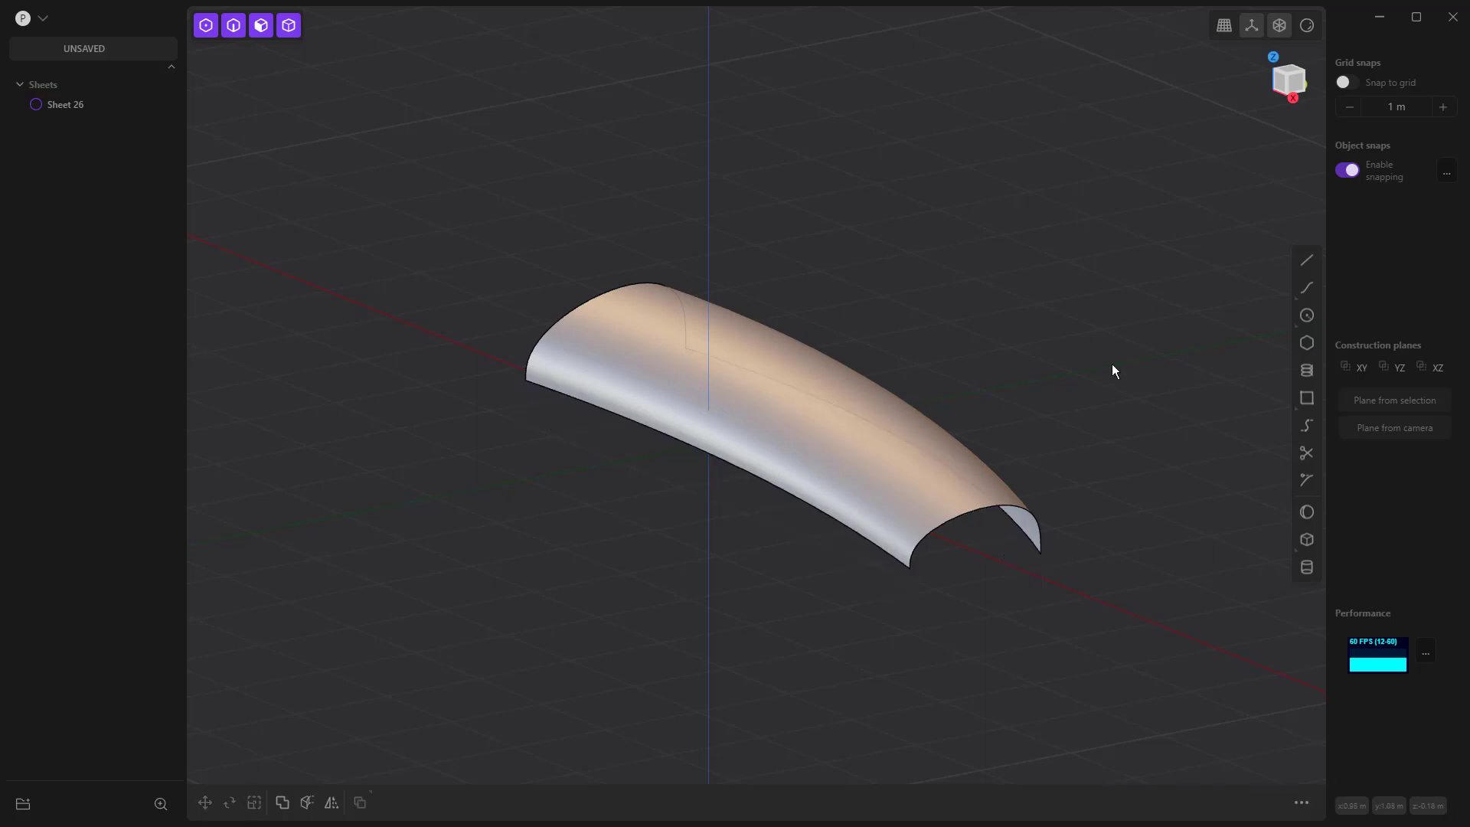
pyautogui.press('KP_7')
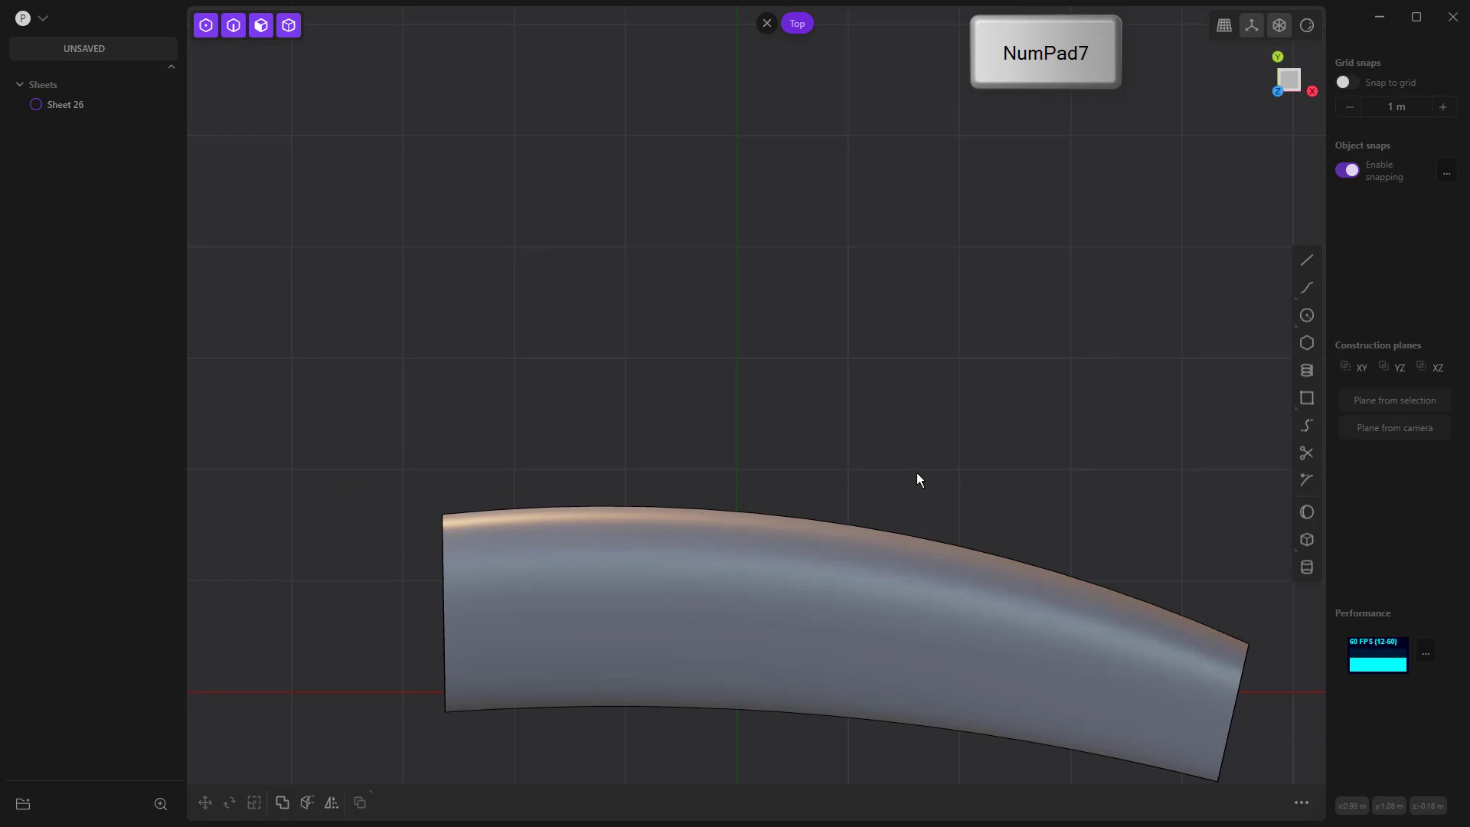
pyautogui.keyDown('shift'); pyautogui.moveTo(917, 478); pyautogui.dragTo(841, 213, button='middle'); pyautogui.keyUp('shift')
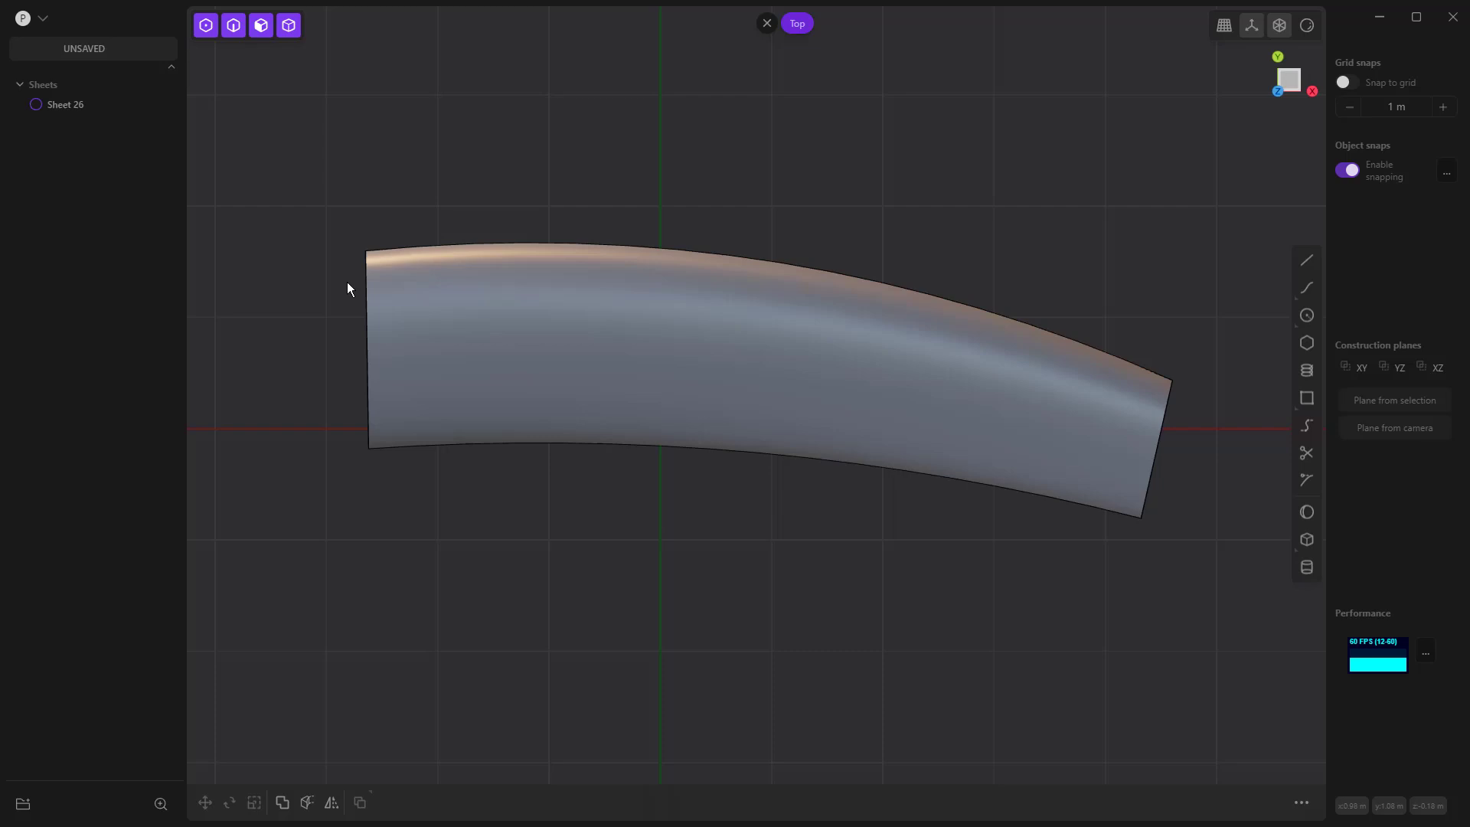
pyautogui.write('frule')
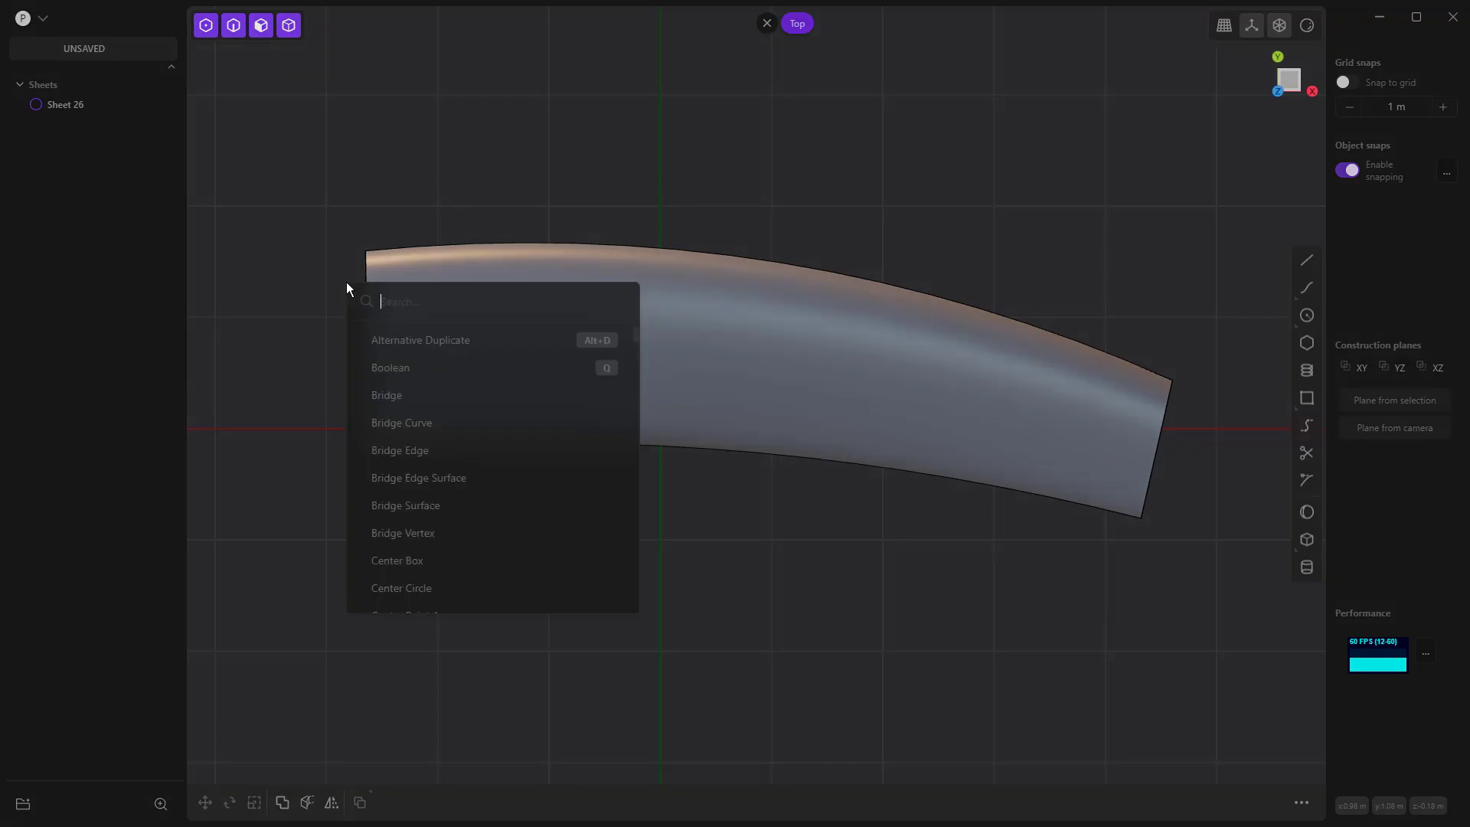
pyautogui.press('BackSpace')
pyautogui.press('BackSpace')
pyautogui.press('BackSpace')
pyautogui.press('BackSpace')
pyautogui.write('ex')
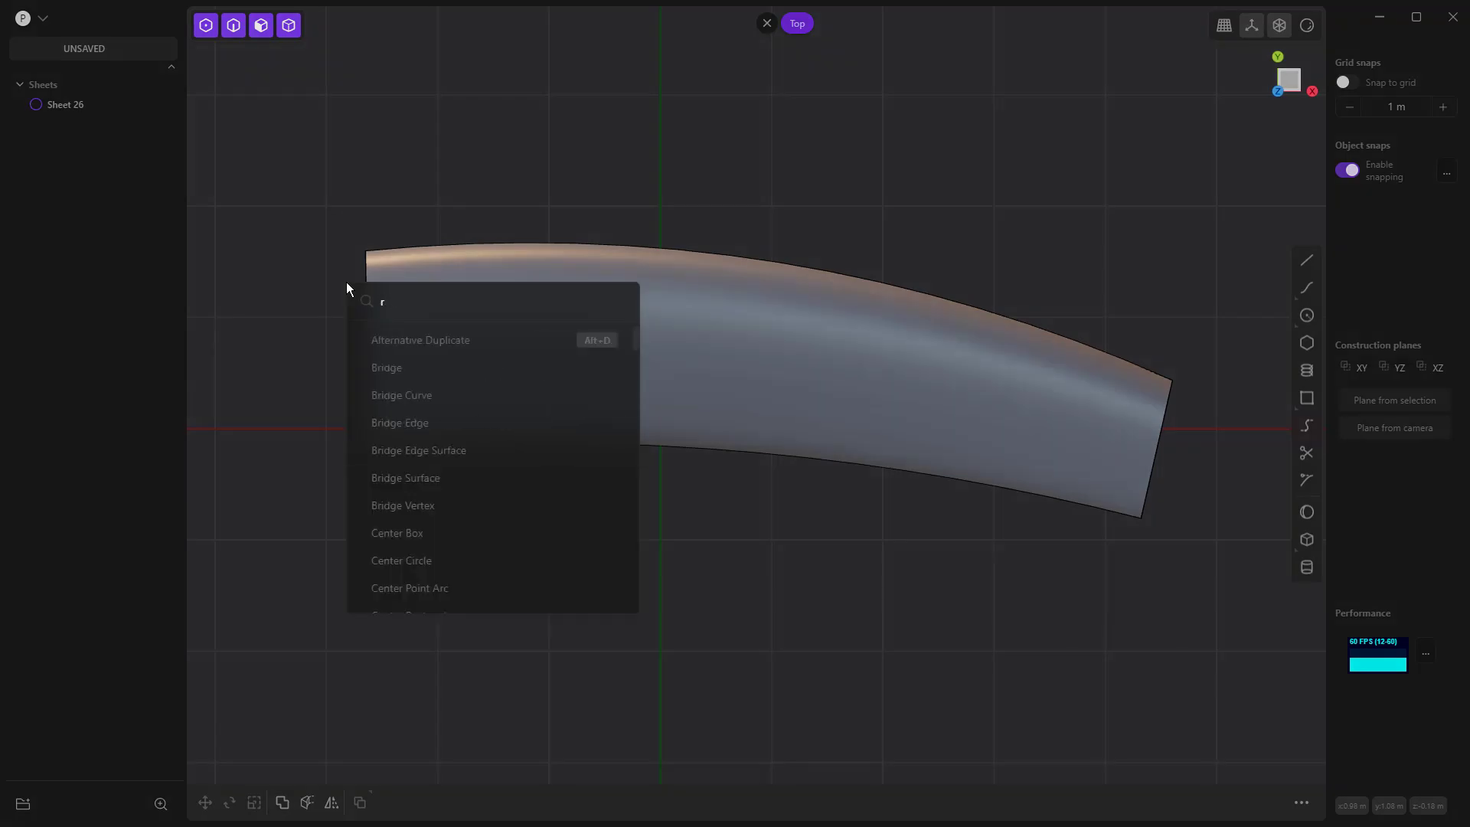
pyautogui.press('BackSpace')
pyautogui.press('BackSpace')
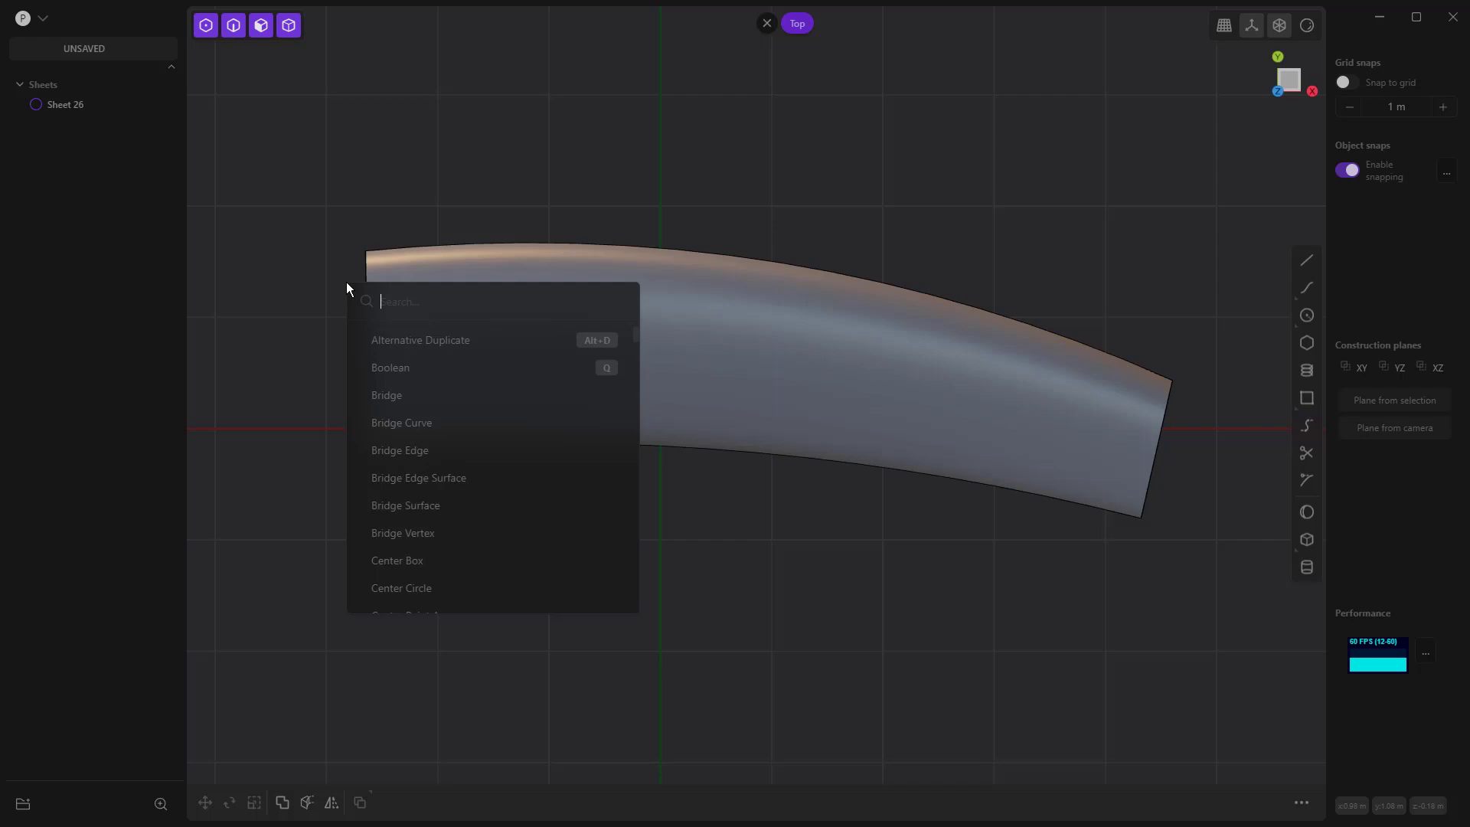
pyautogui.press('Escape')
pyautogui.click(366, 291)
pyautogui.press('e')
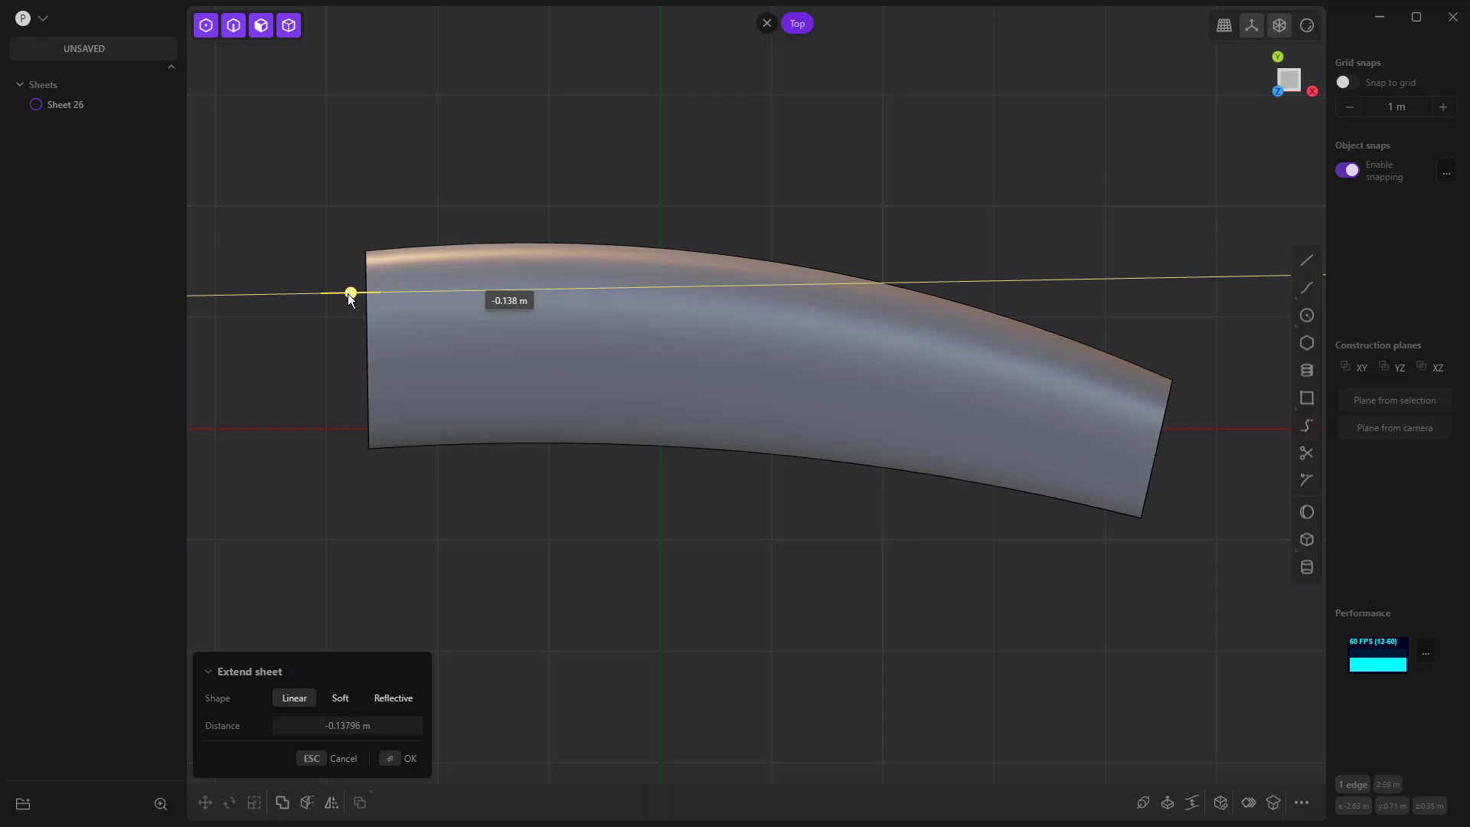
pyautogui.click(364, 293)
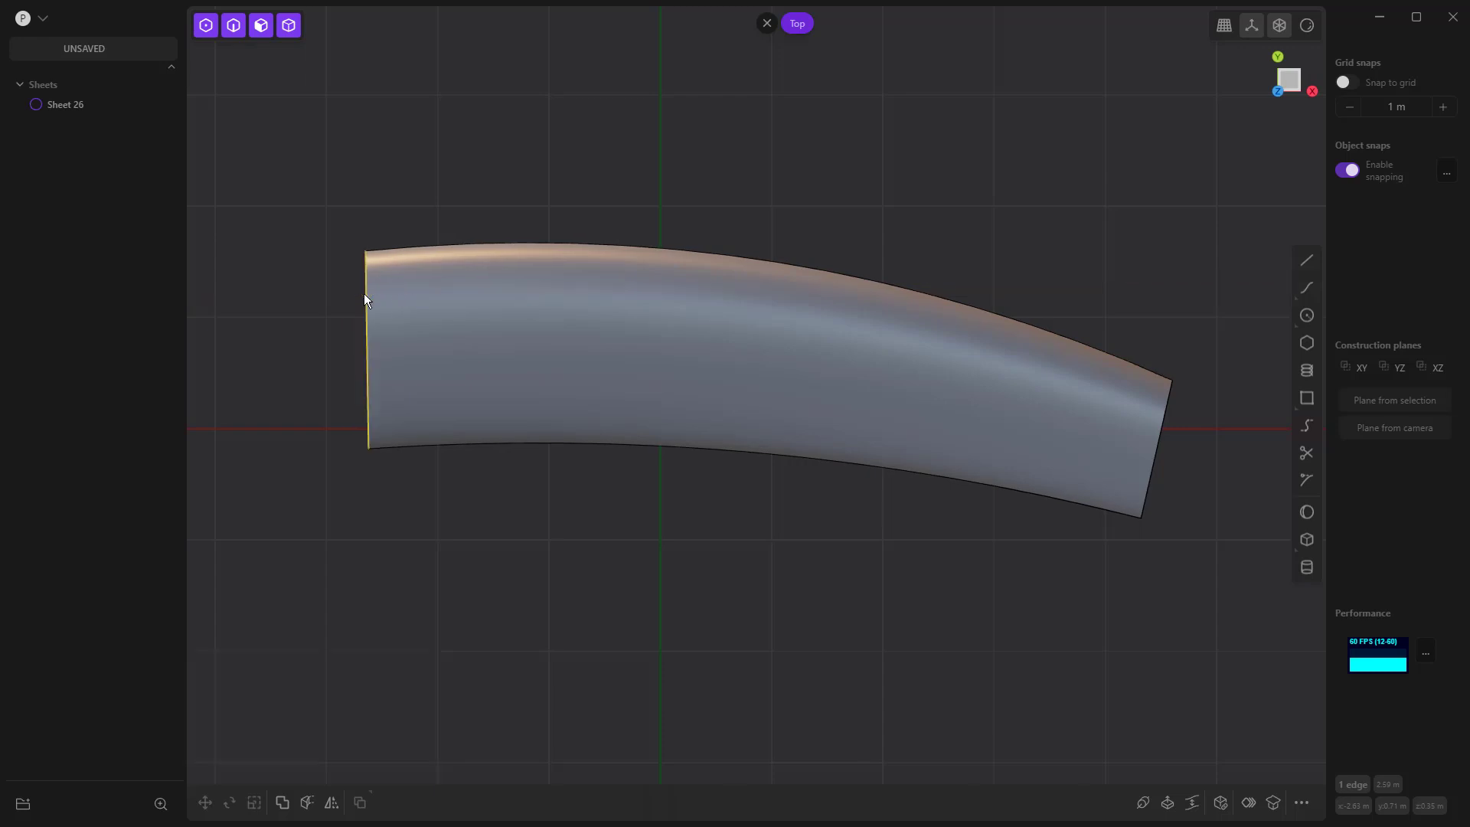
pyautogui.click(397, 471)
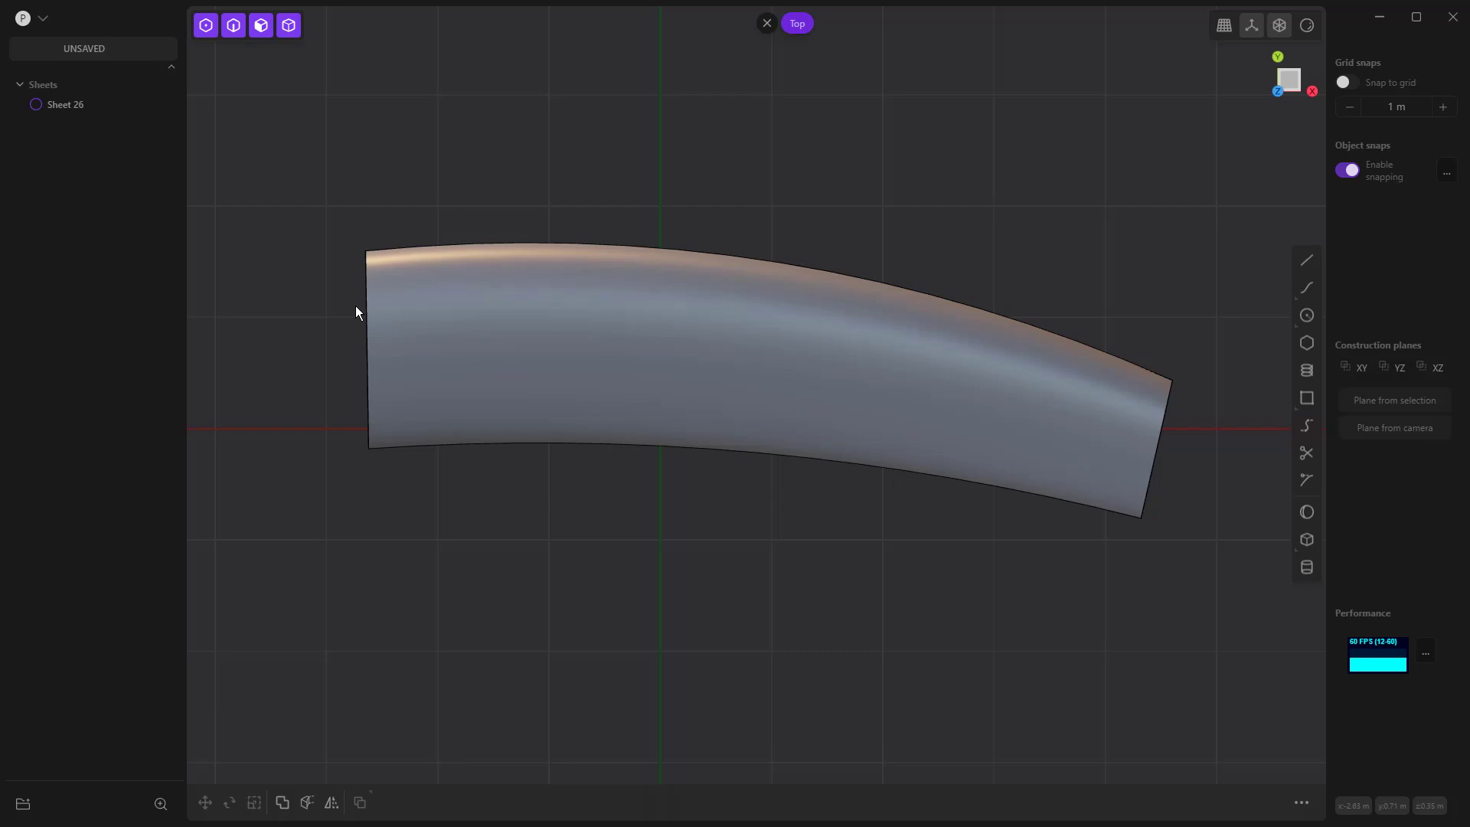
# Draw a vertical line and a three-point arc outlining a quarter-round at the sheet's left end.
pyautogui.click(1307, 260)
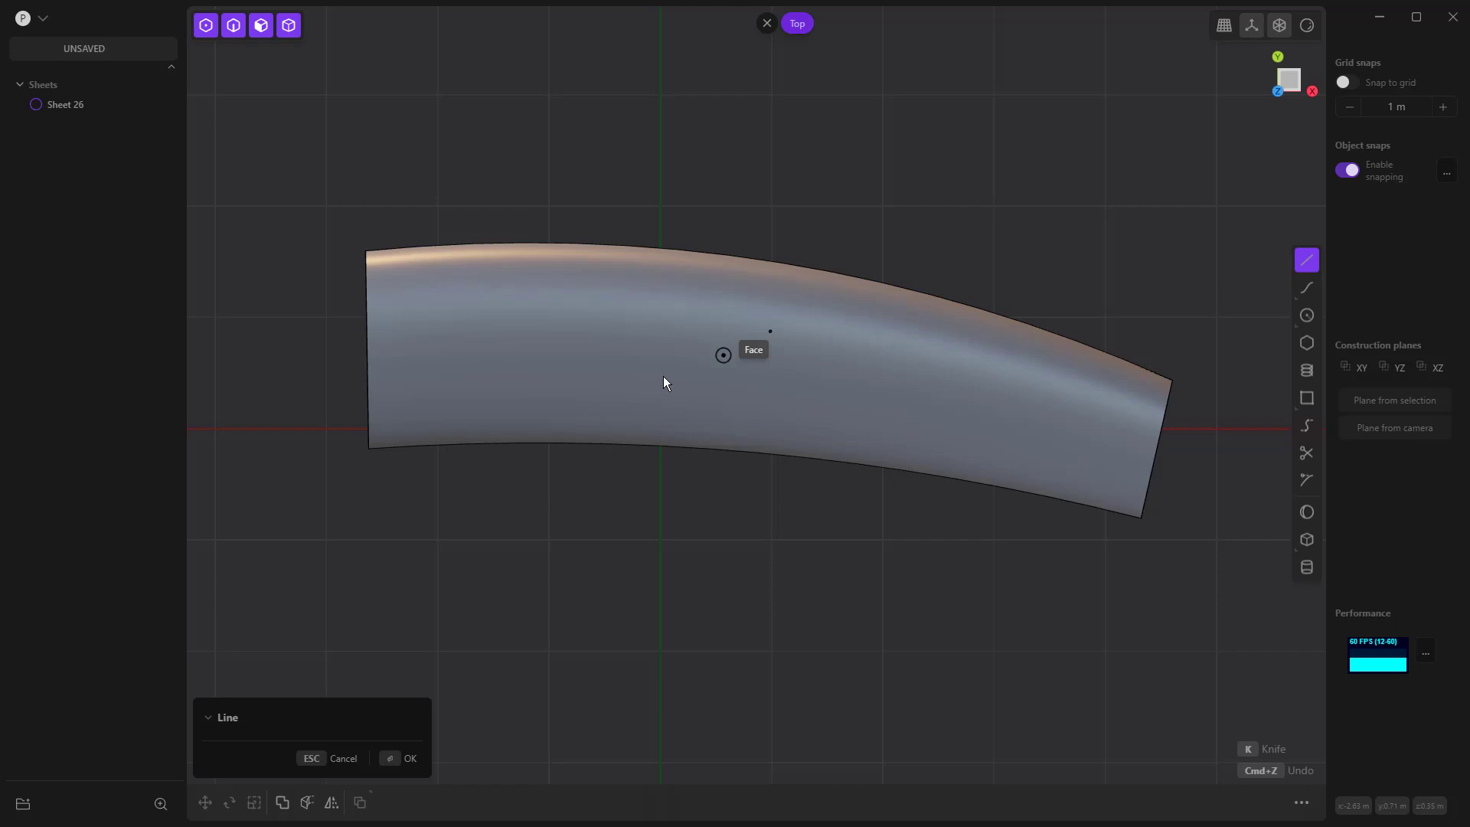
pyautogui.click(389, 448)
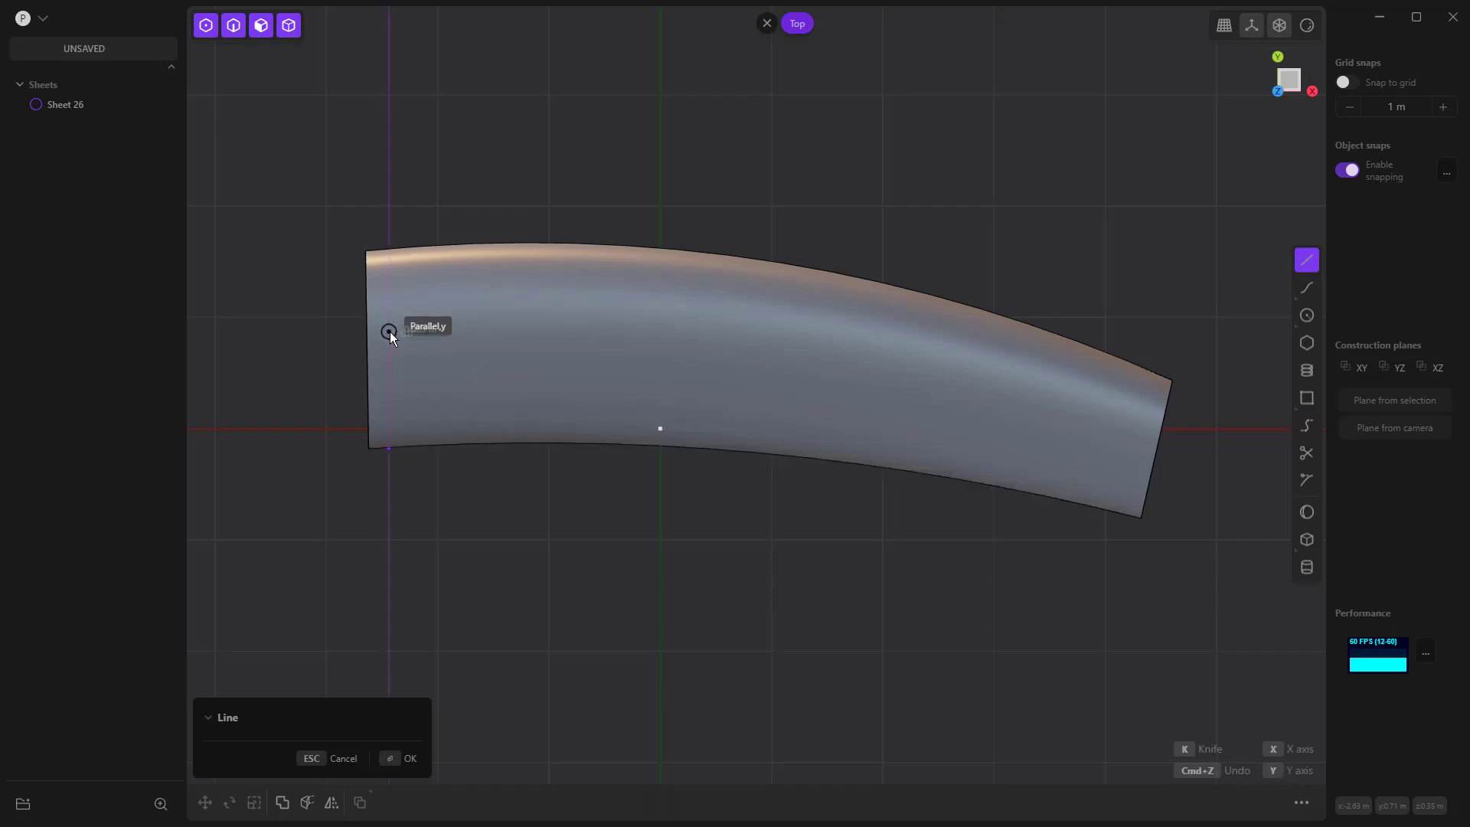
pyautogui.press('Return')
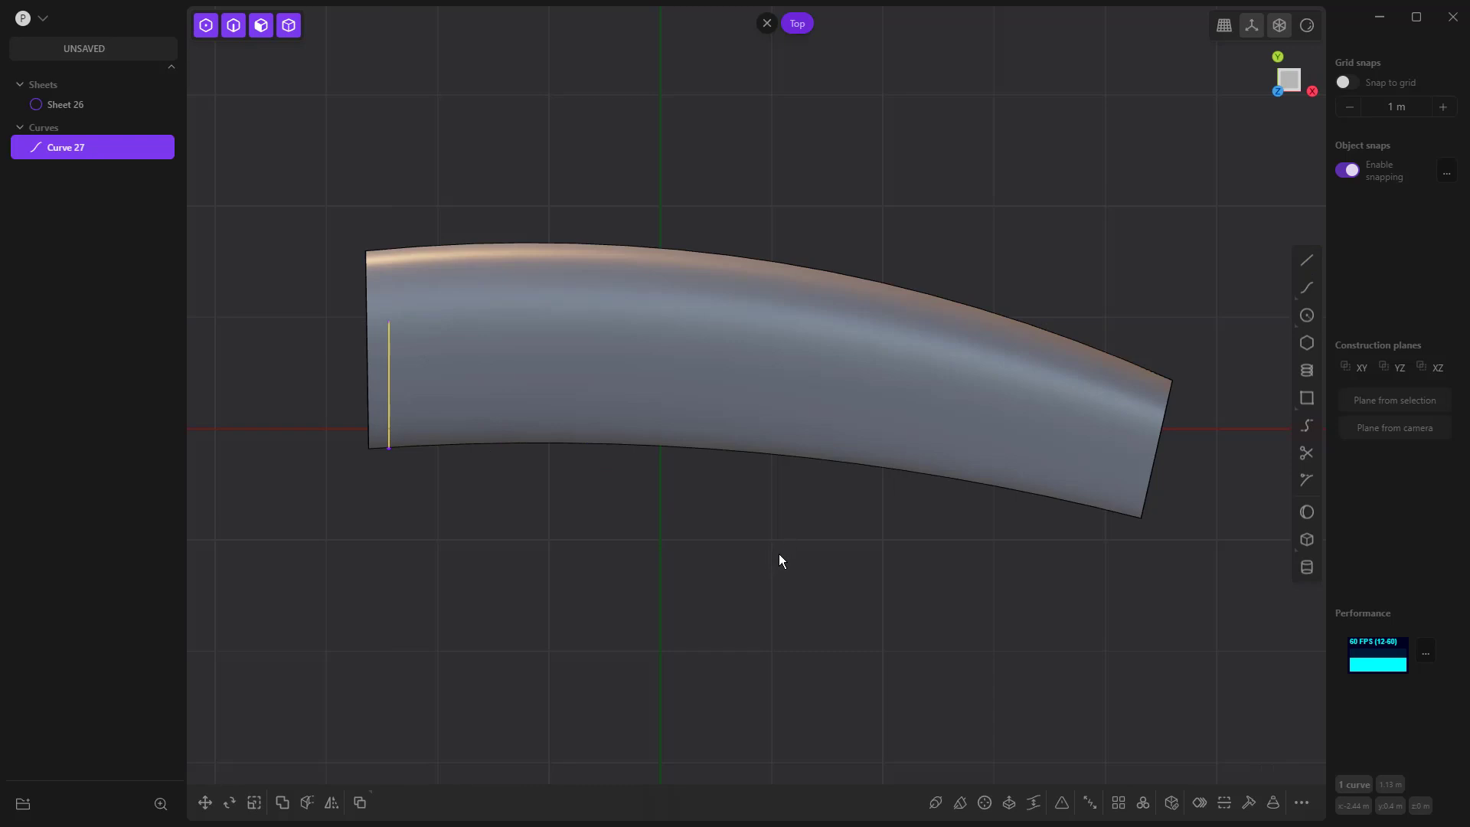
pyautogui.click(1305, 288)
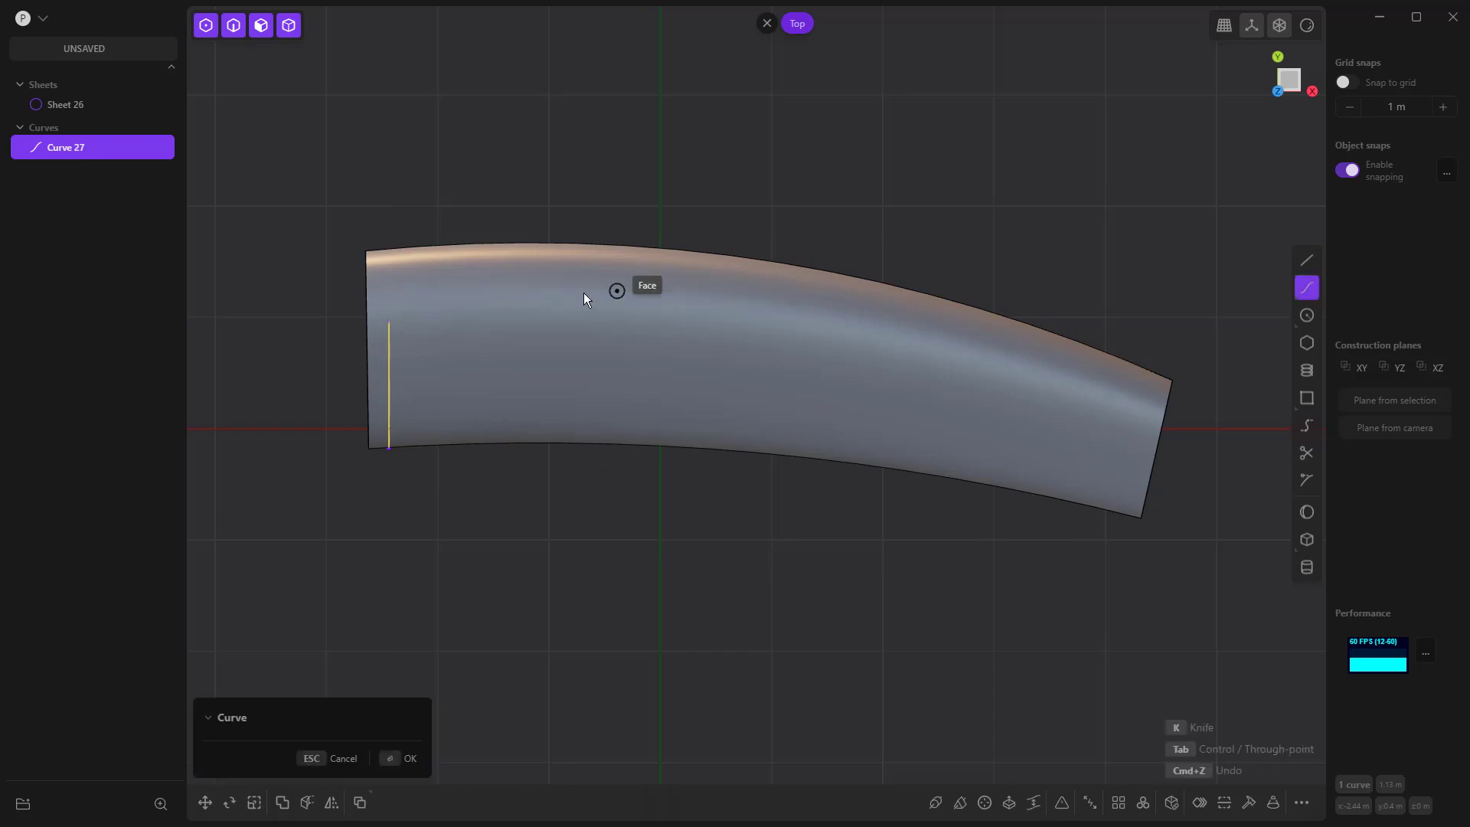
pyautogui.click(391, 322)
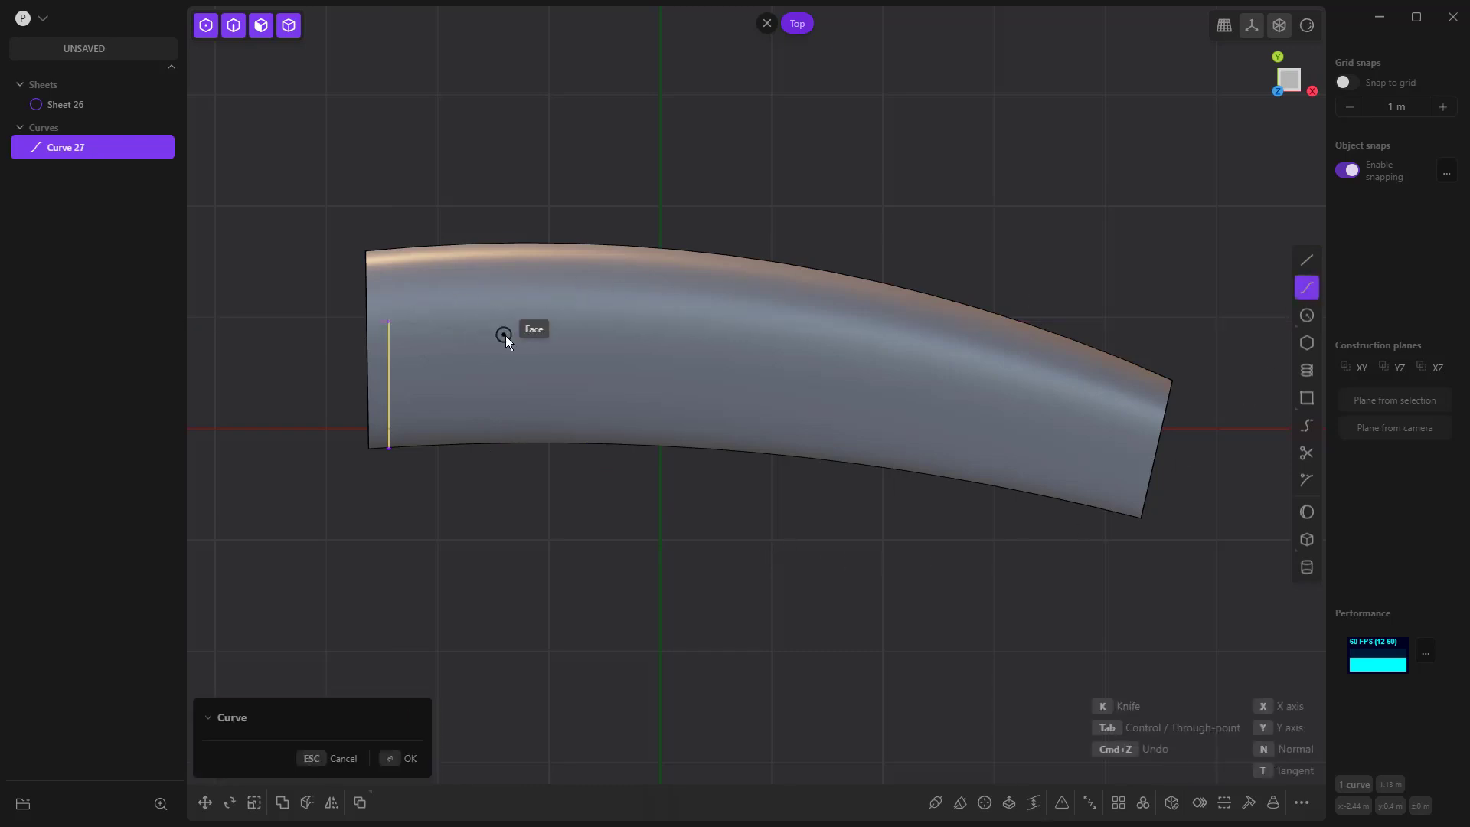
pyautogui.click(550, 353)
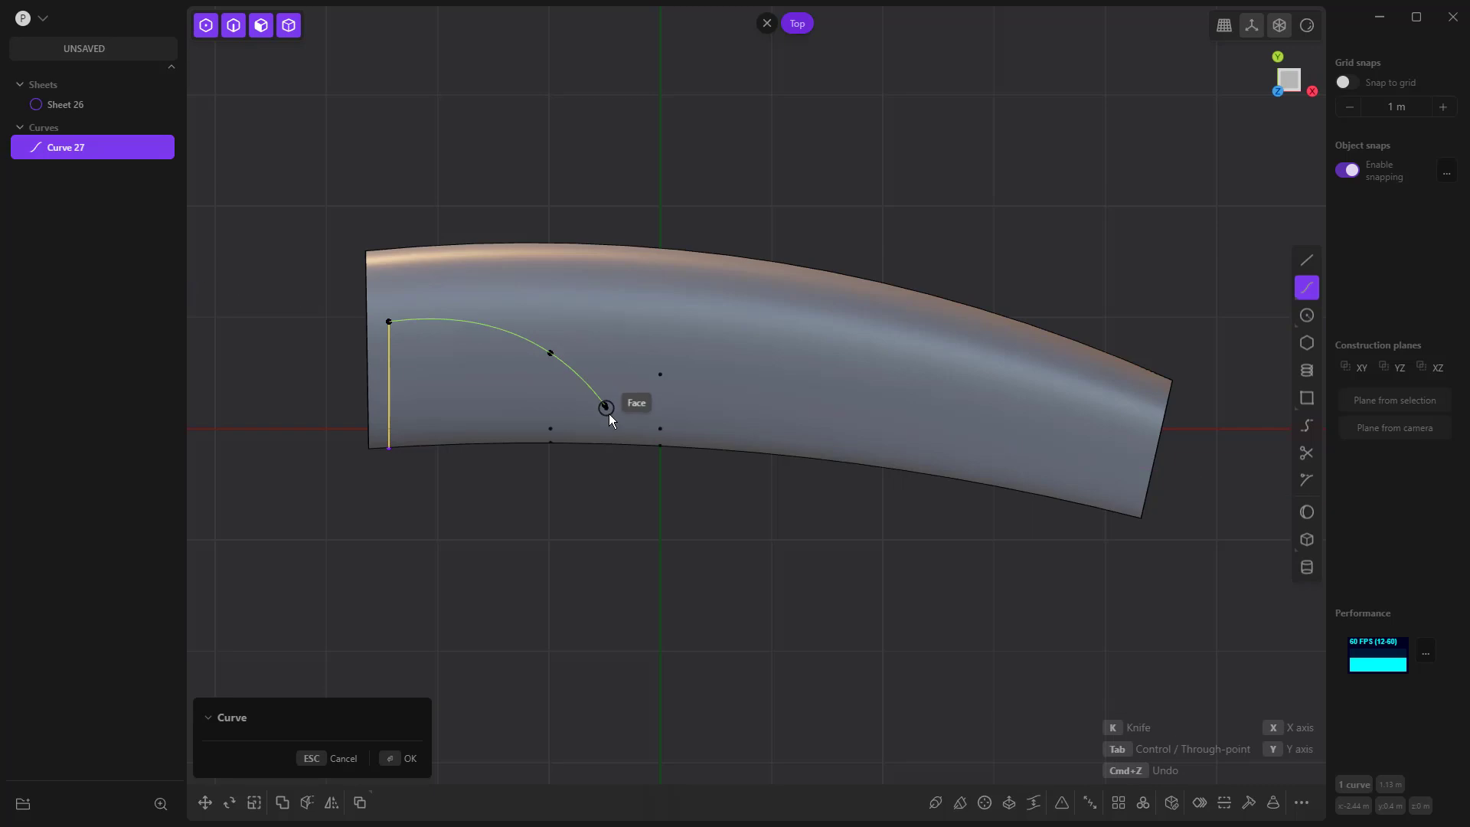
pyautogui.click(631, 461)
pyautogui.press('Return')
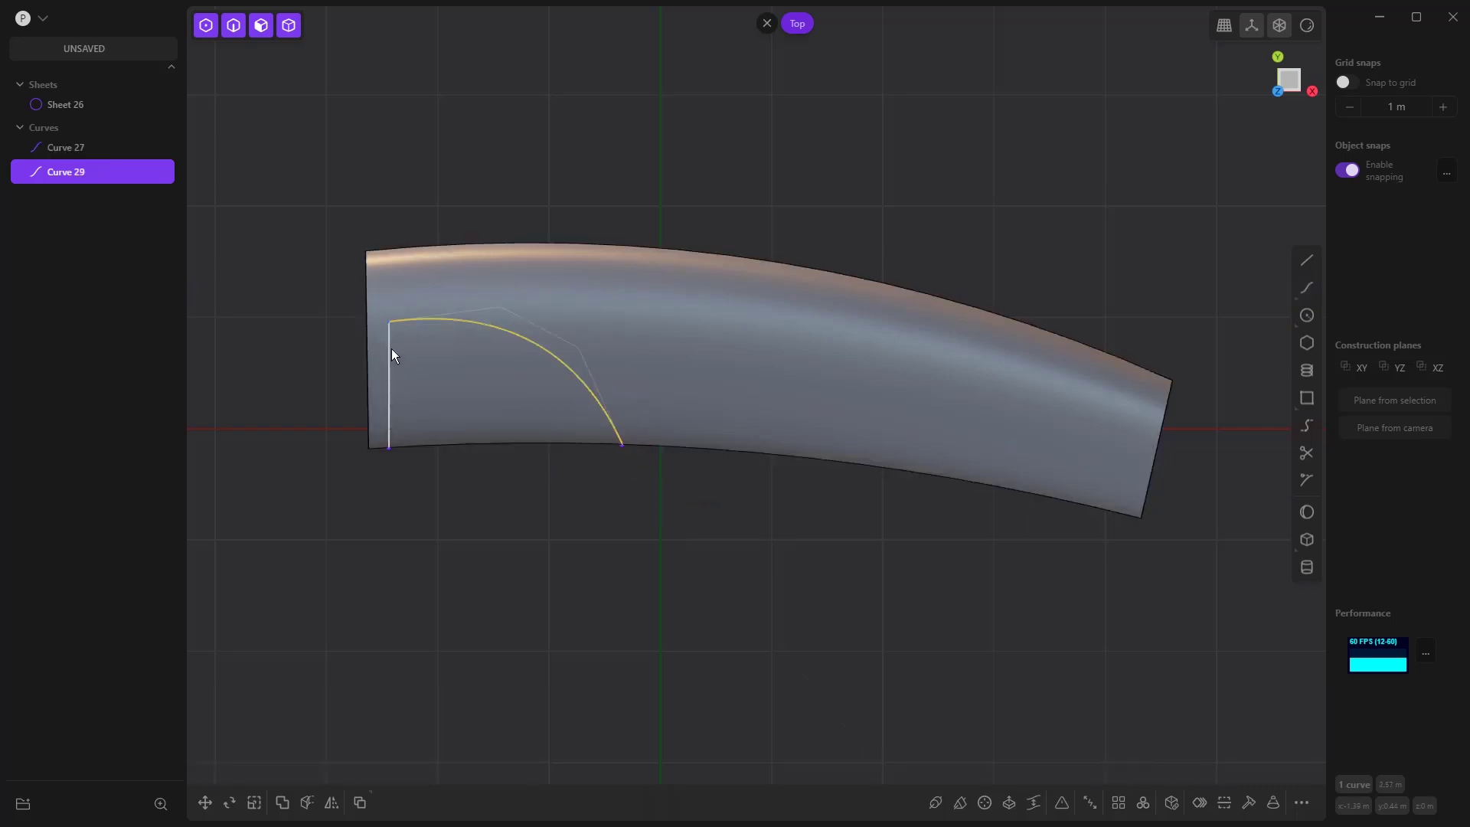
# Join the line and arc into one outline and cut Sheet 26 with it.
pyautogui.click(392, 351)
pyautogui.press('j')
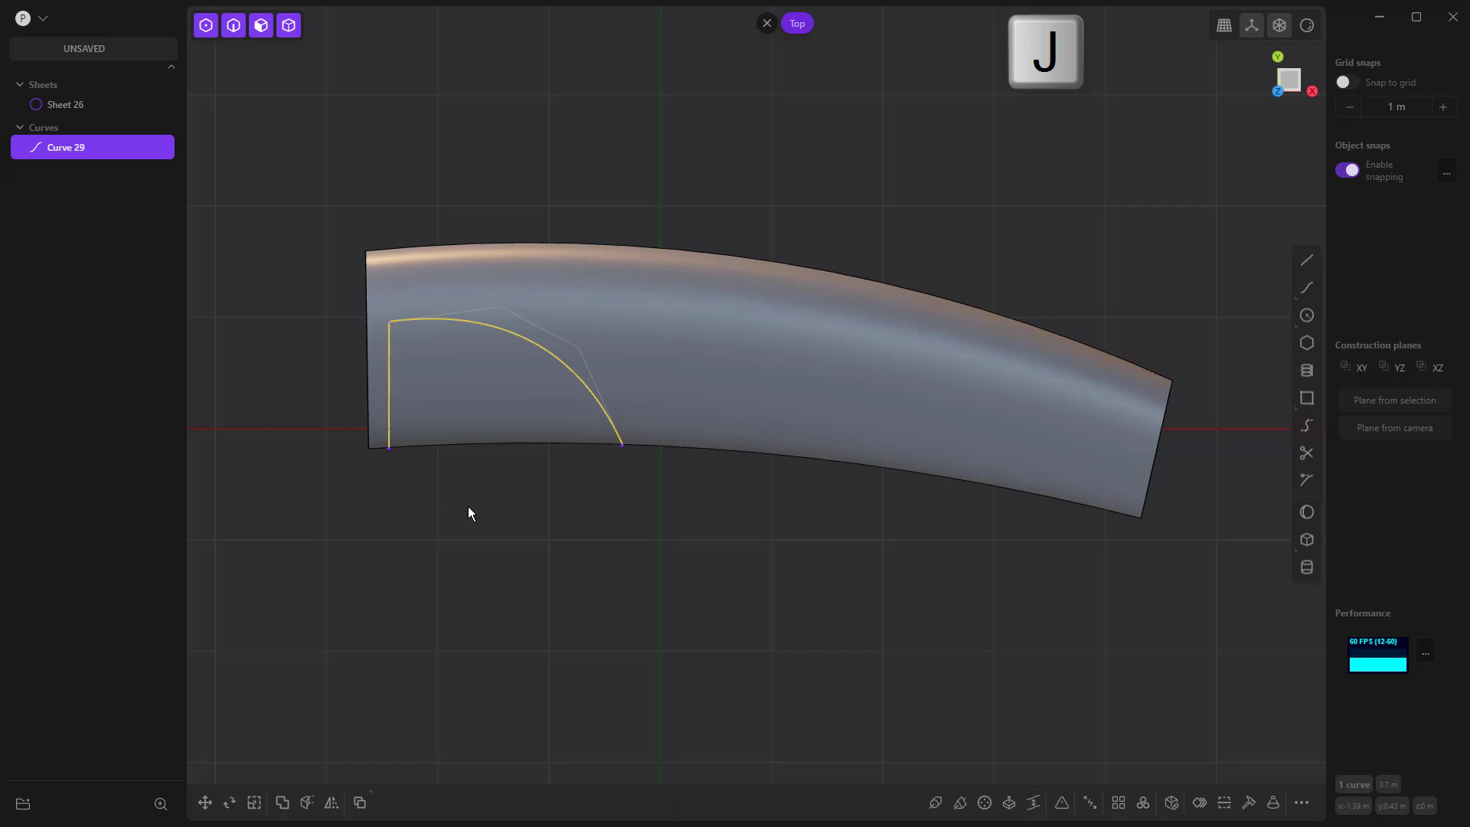
pyautogui.press('c')
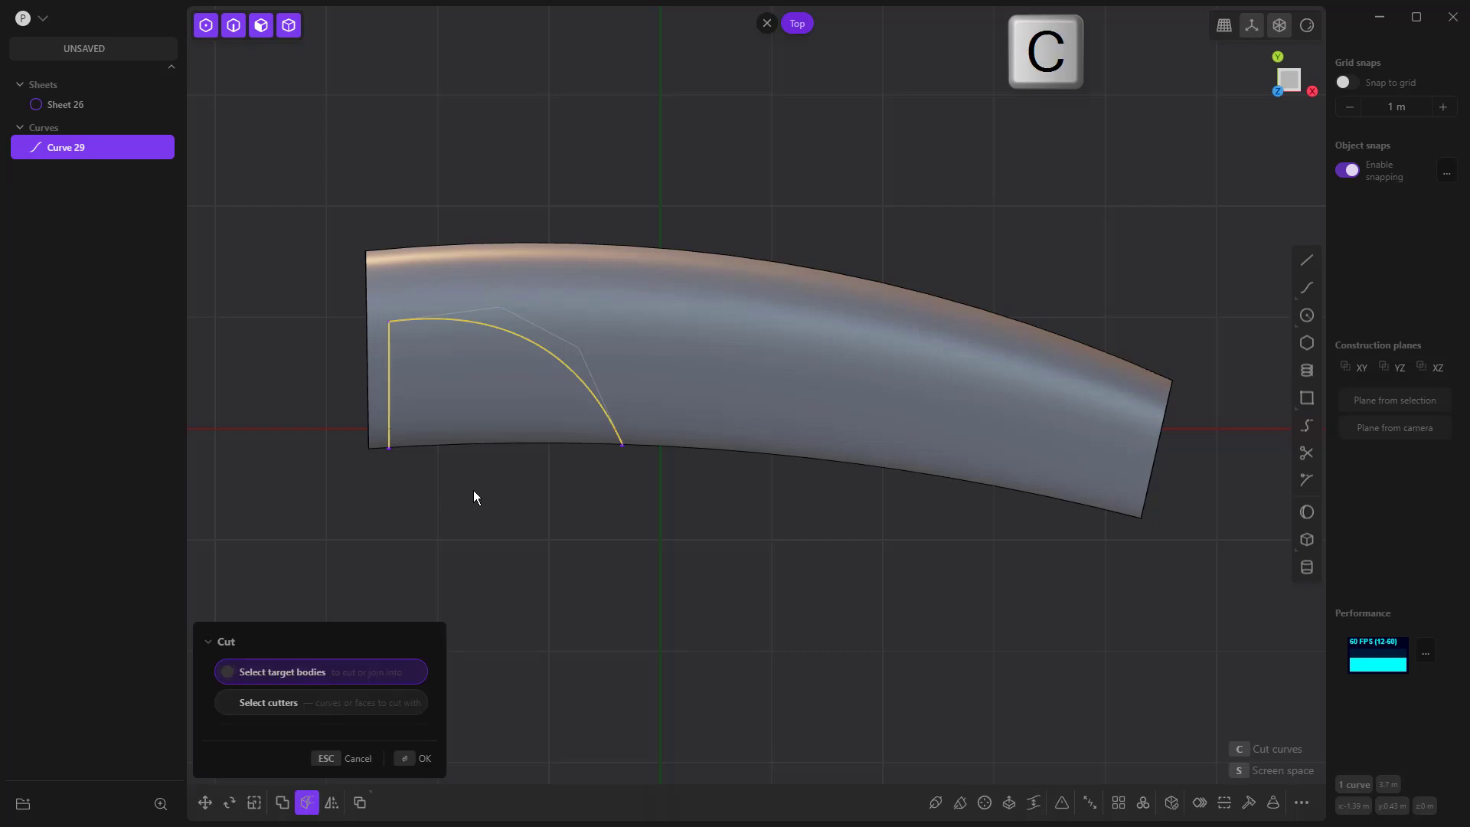
pyautogui.press('Return')
pyautogui.moveTo(536, 522); pyautogui.dragTo(508, 541, button='middle')
pyautogui.click(498, 542)
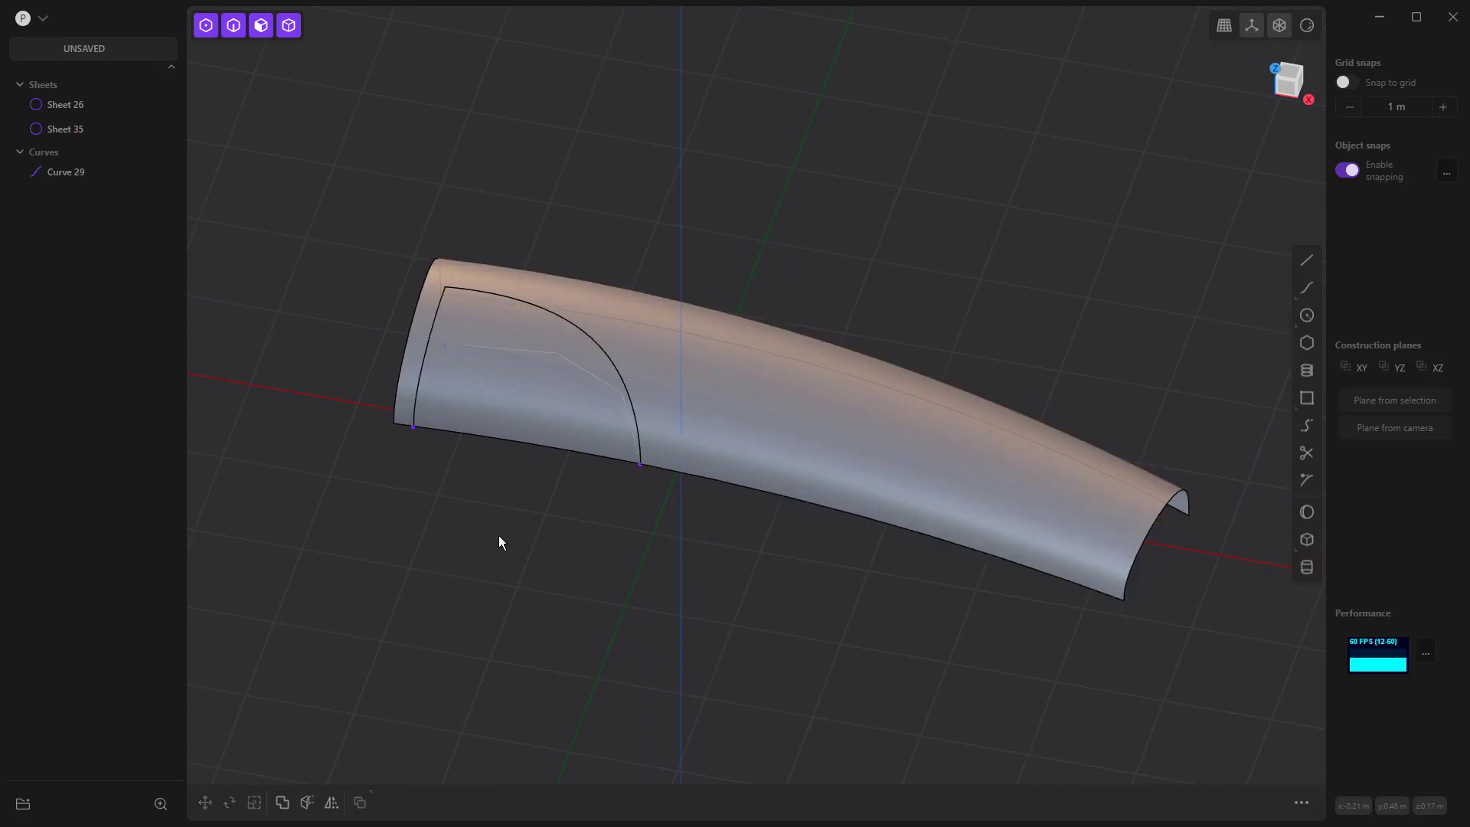
# Delete the cutting outline curve and select both pieces of the split sheet.
pyautogui.click(70, 170)
pyautogui.press('Delete')
pyautogui.click(69, 130)
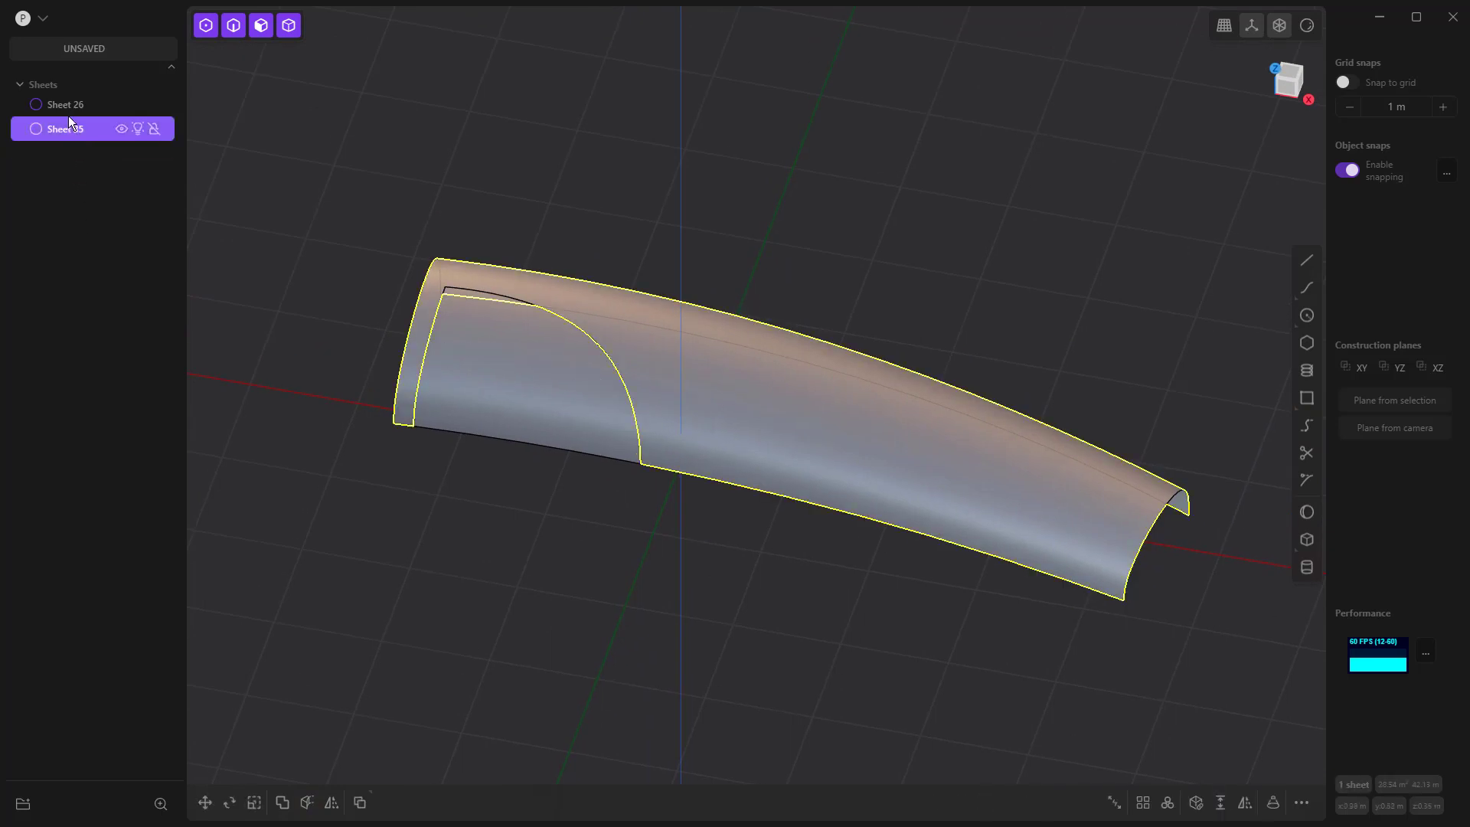
pyautogui.click(70, 109)
# Hide and delete the split-off corner patch, then view the notched sheet from the top.
pyautogui.click(121, 104)
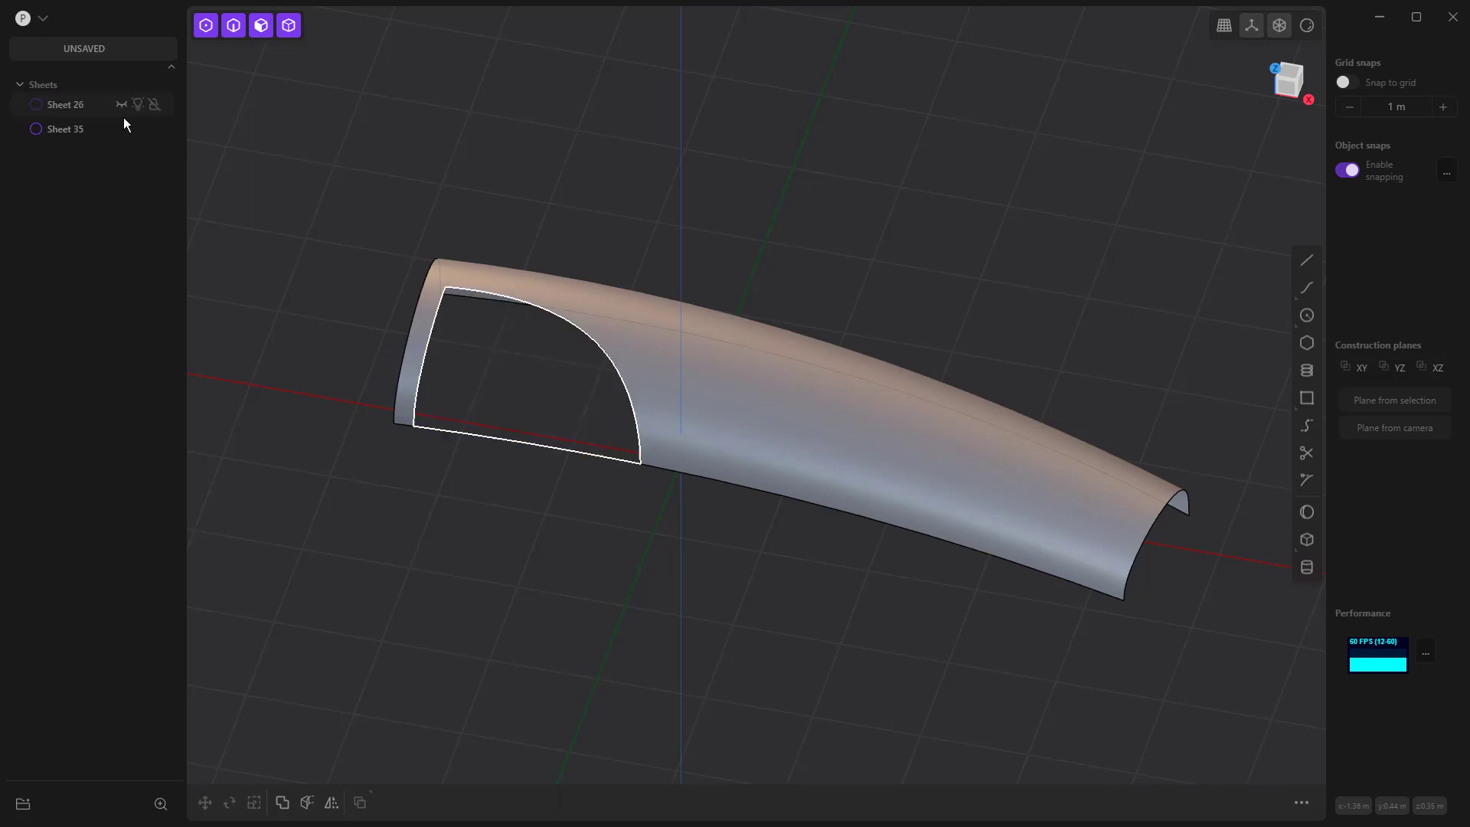
pyautogui.click(68, 104)
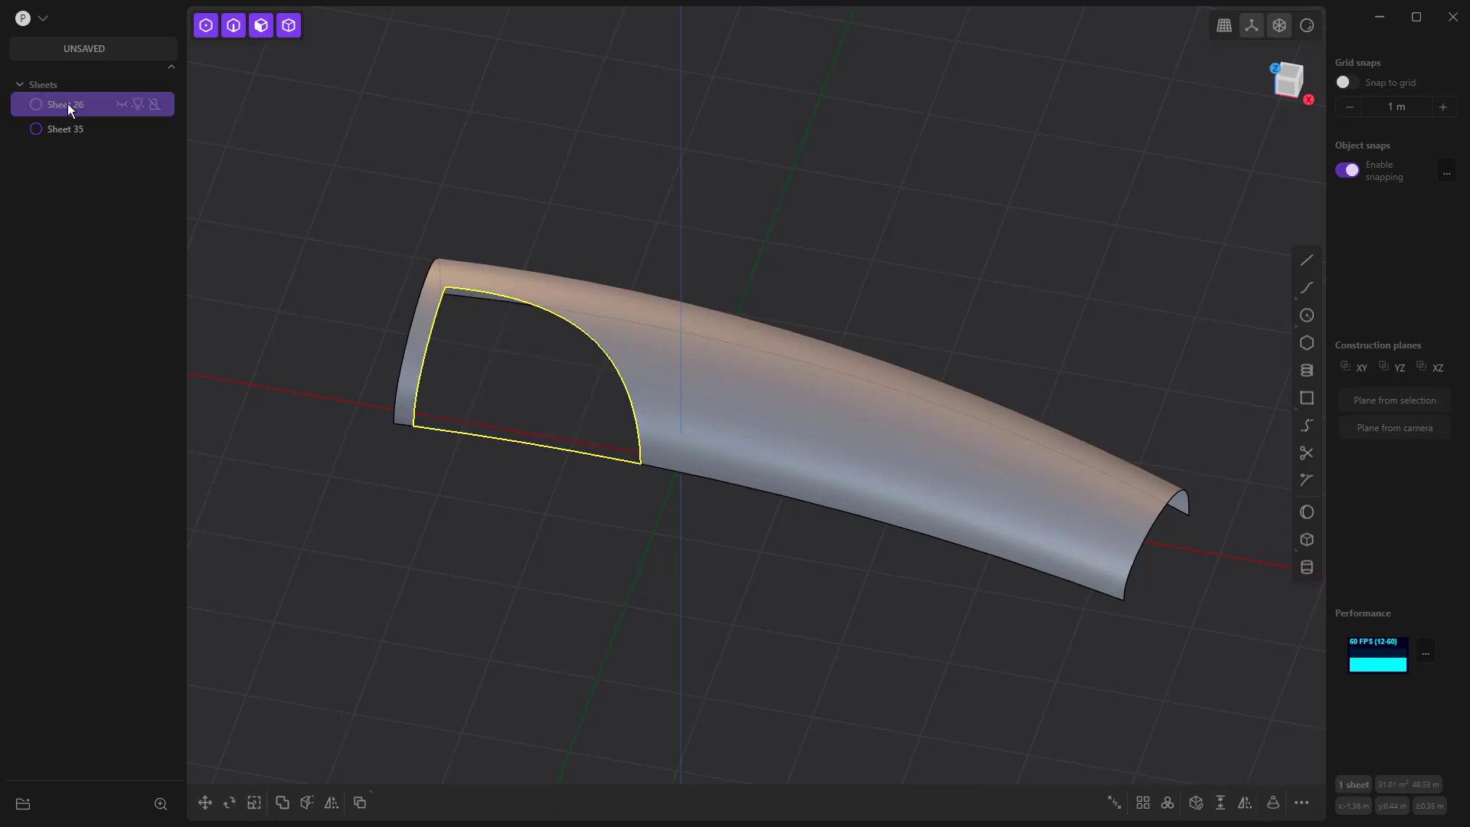
pyautogui.press('Delete')
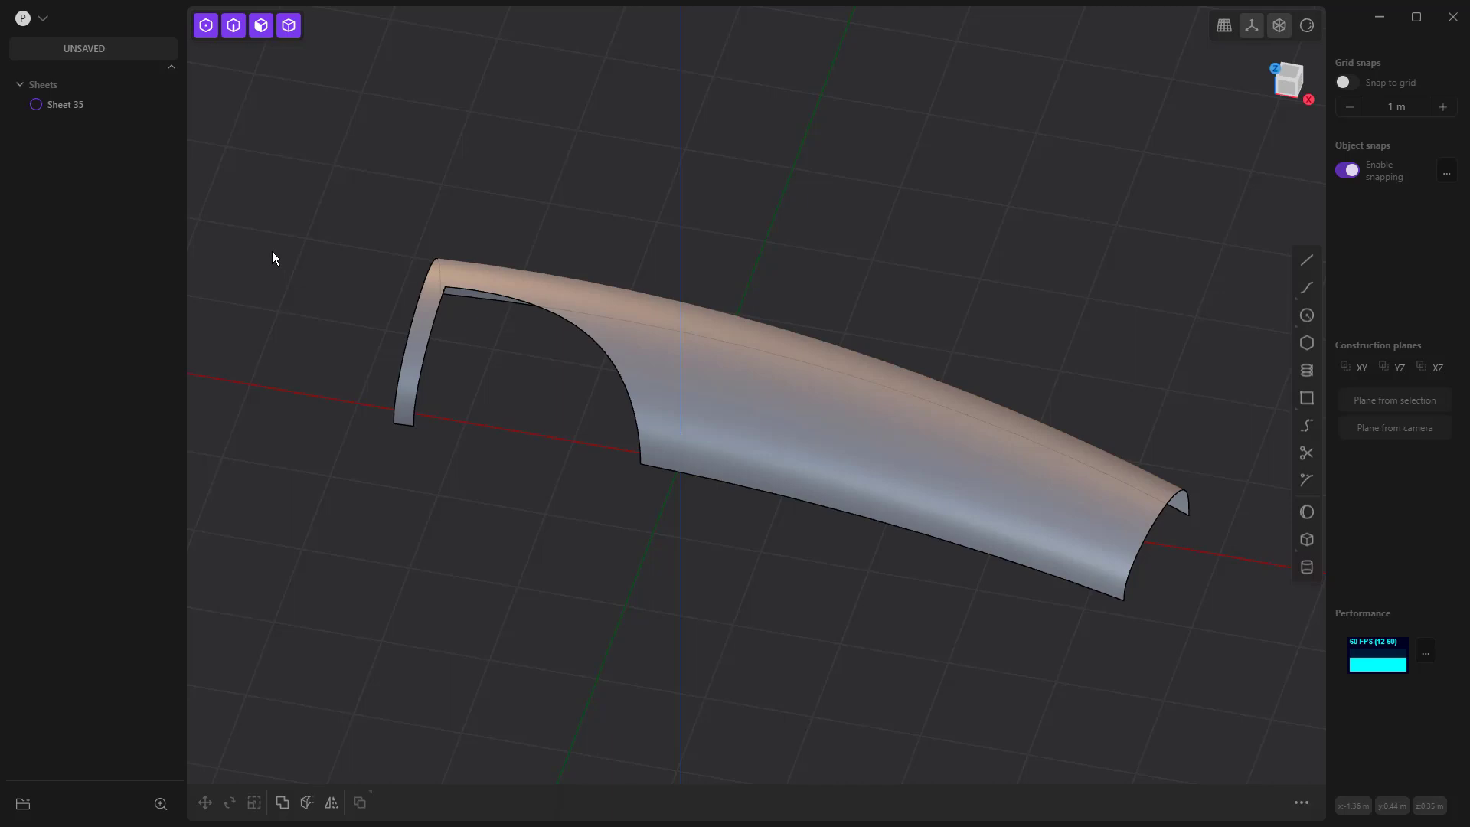
pyautogui.press('7')
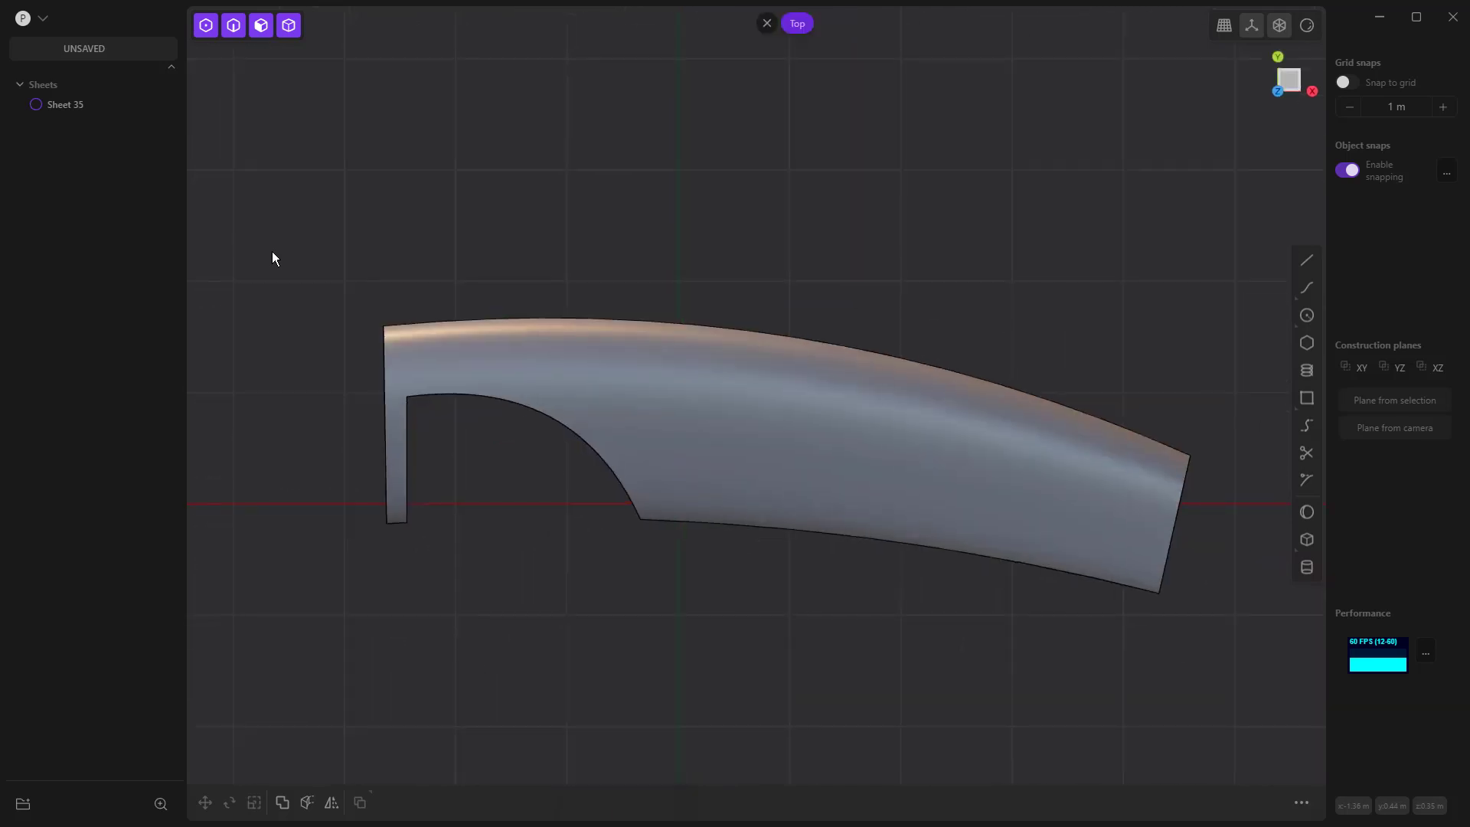
# Draw a curve across the cutaway's bottom, from its lower-left to lower-right corner.
pyautogui.click(1308, 287)
pyautogui.click(409, 524)
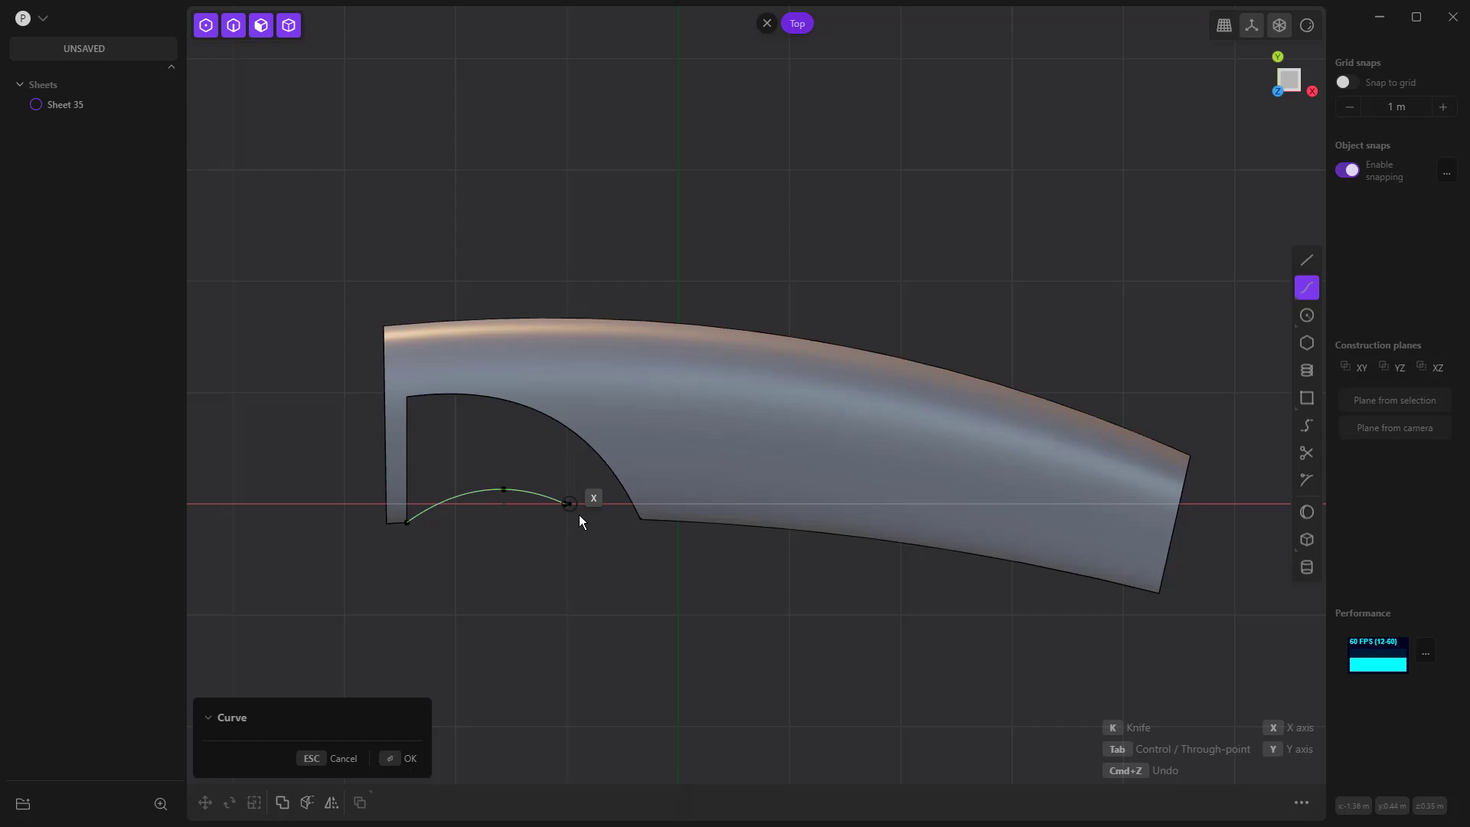
pyautogui.click(644, 519)
pyautogui.press('Return')
pyautogui.moveTo(673, 566); pyautogui.dragTo(637, 475, button='middle')
# Extrude the new curve downward into a strip sheet and delete the leftover Curve 37.
pyautogui.press('e')
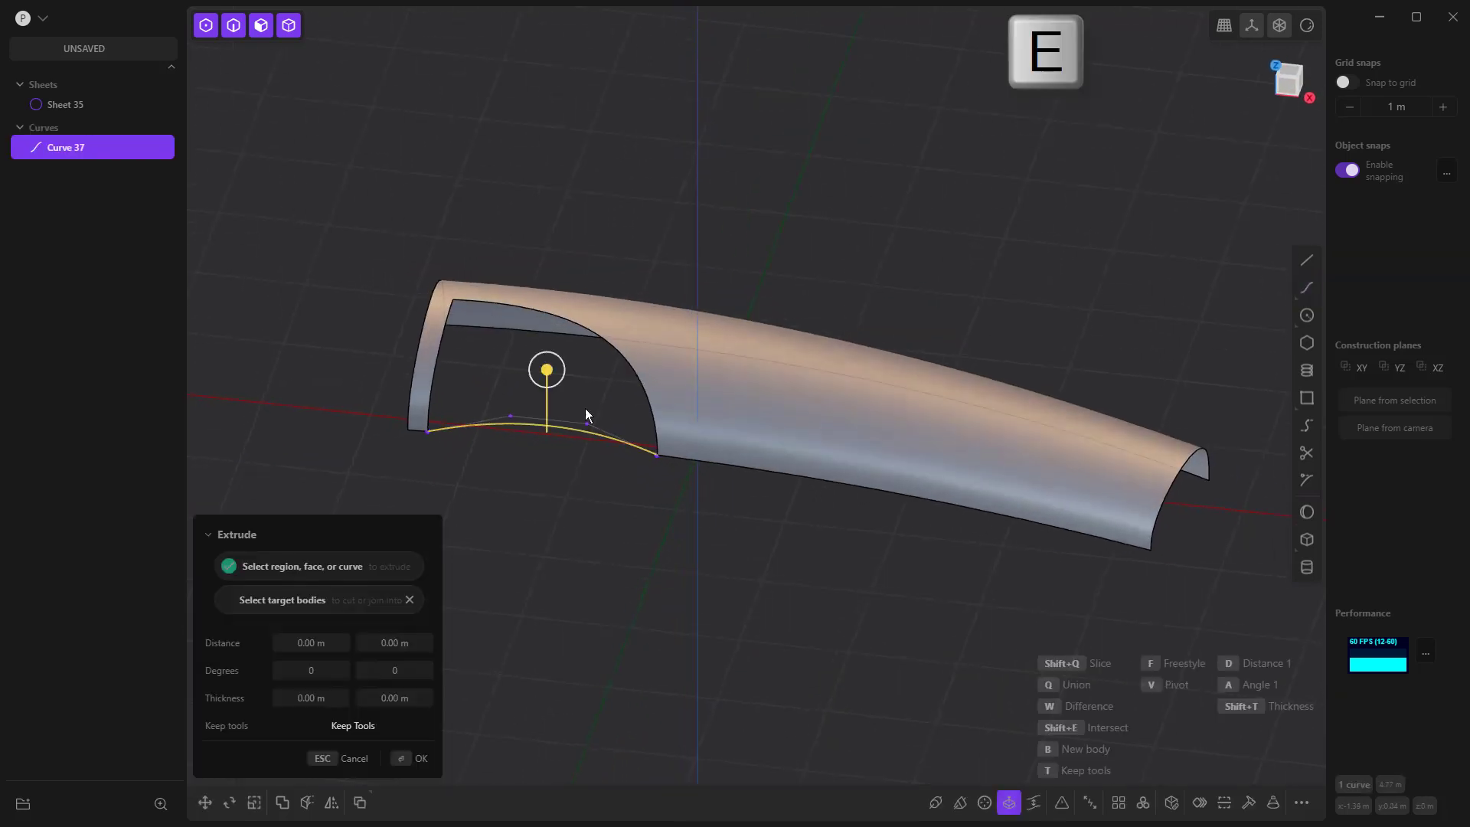
pyautogui.moveTo(547, 370); pyautogui.dragTo(547, 418)
pyautogui.click(616, 565)
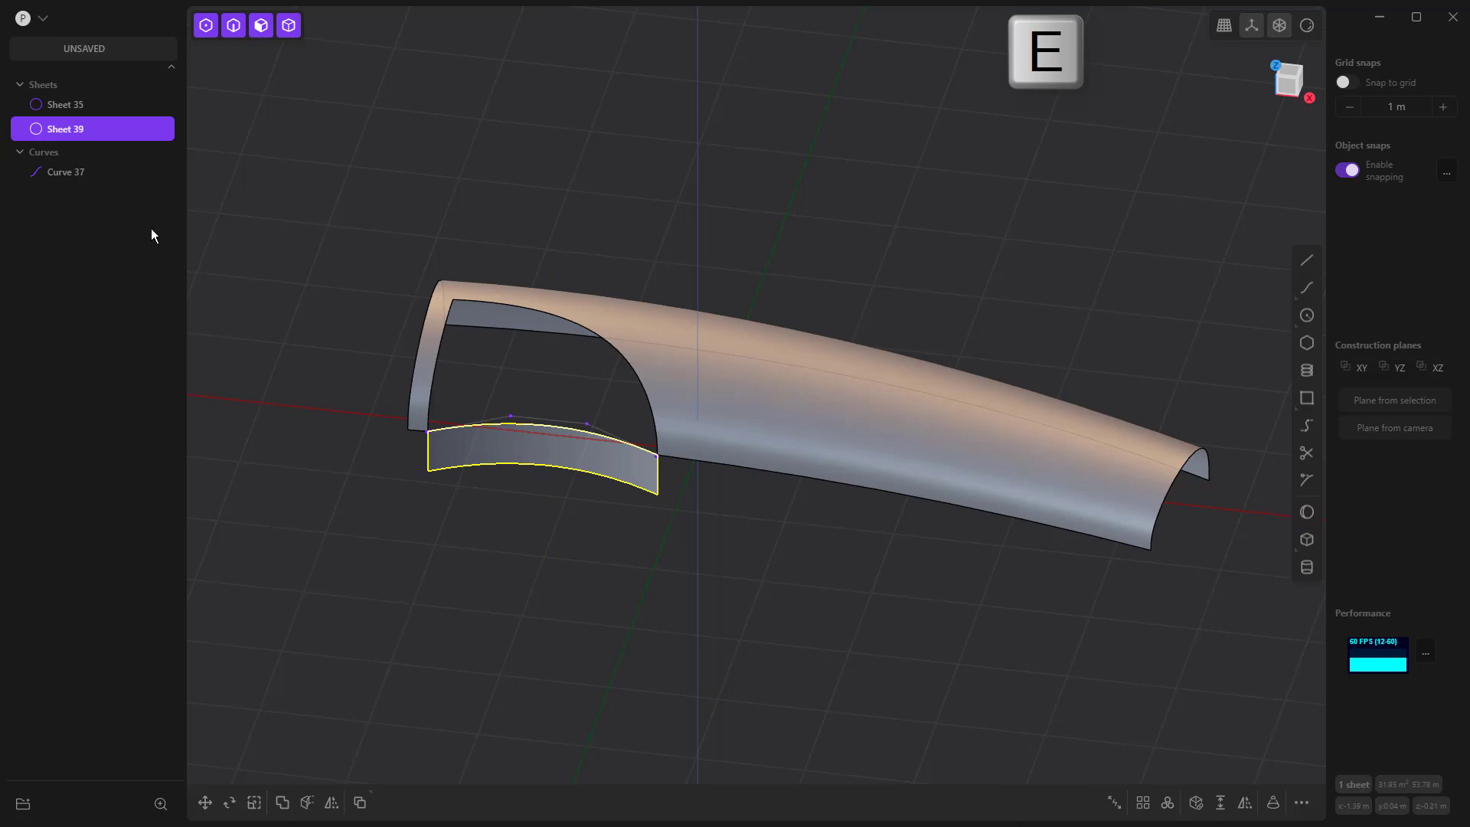
pyautogui.click(75, 173)
pyautogui.press('Delete')
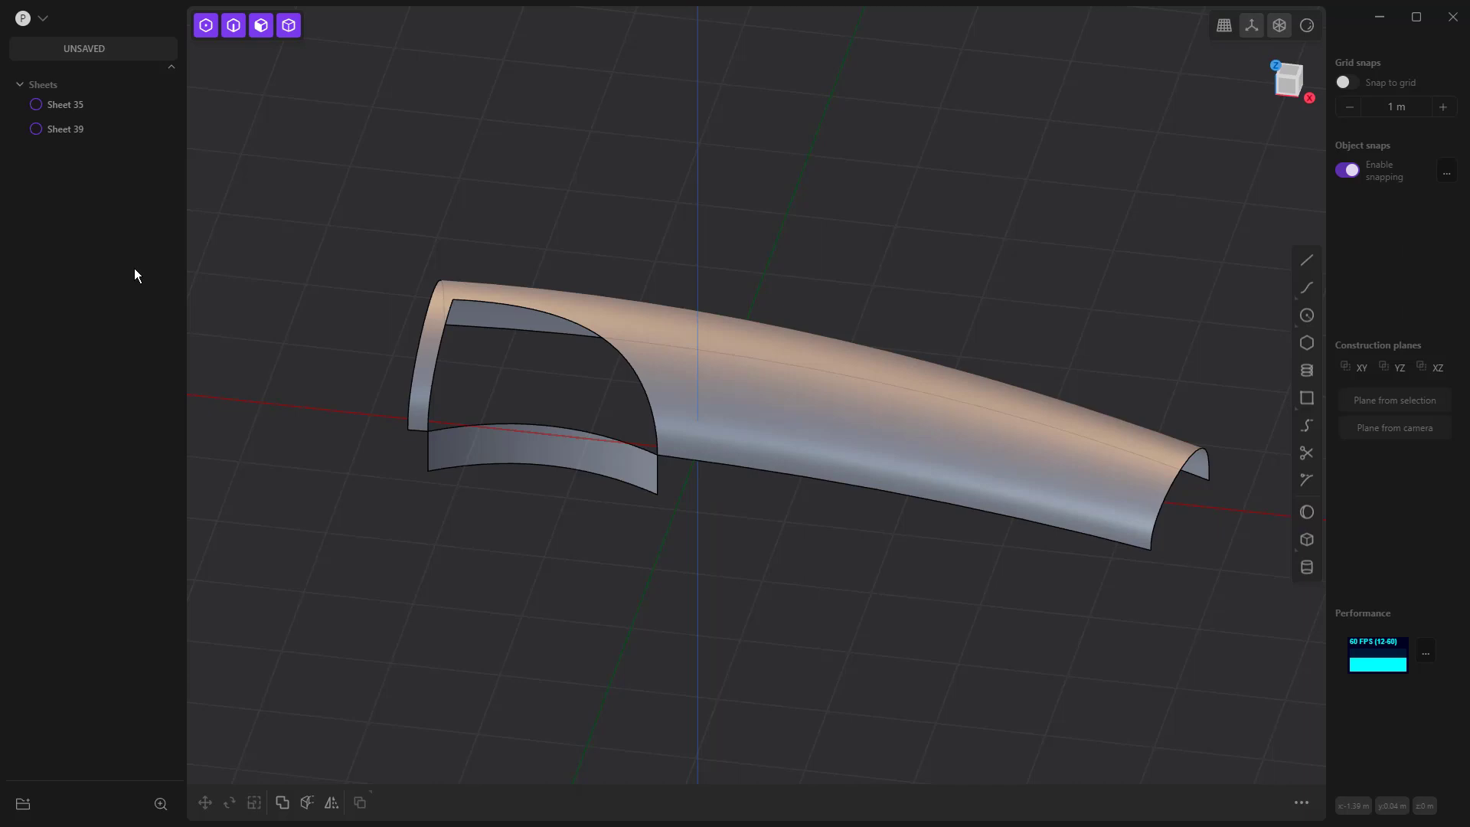
pyautogui.click(604, 435)
pyautogui.click(609, 433)
pyautogui.press('e')
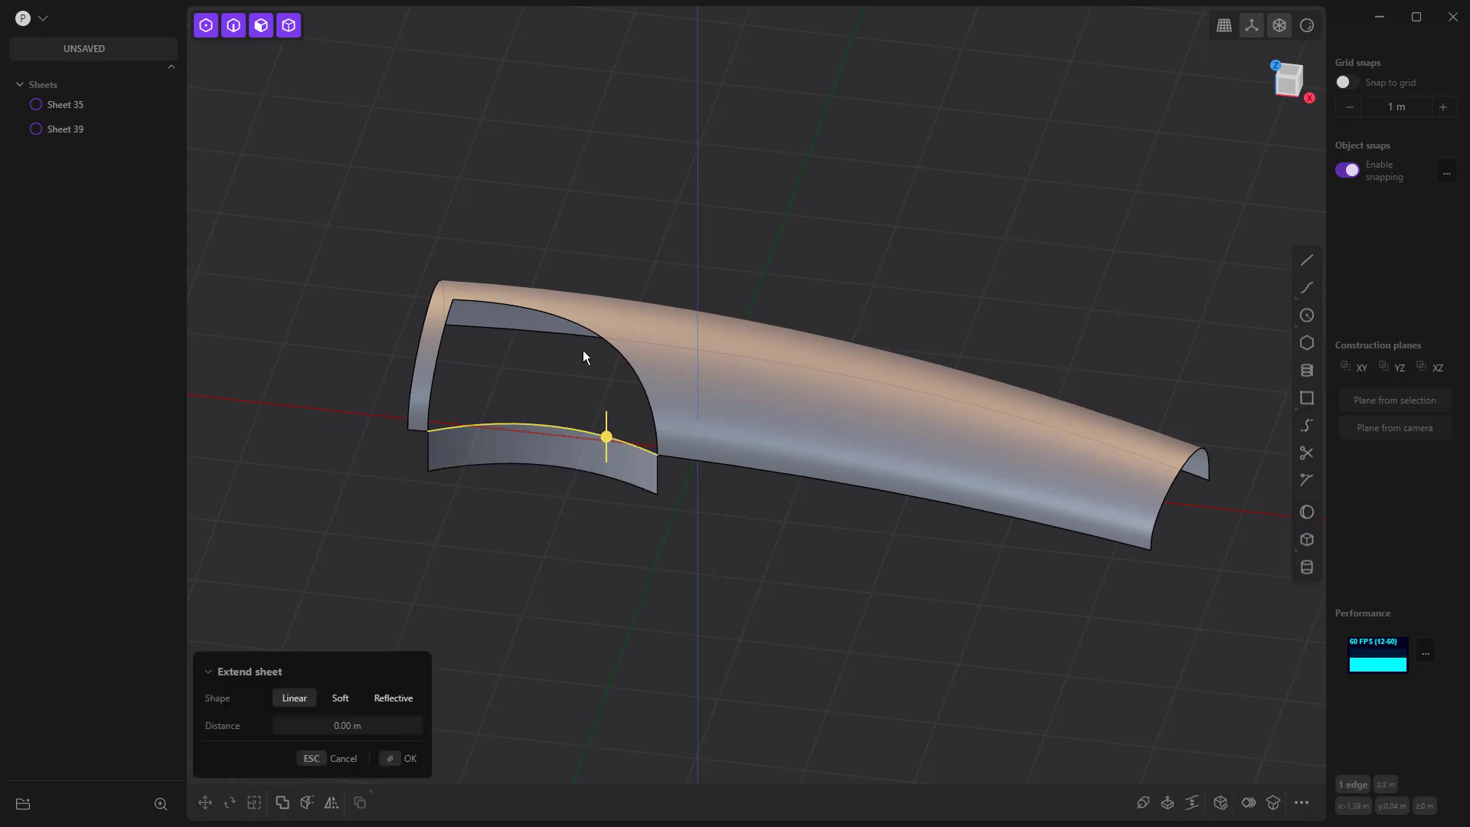
pyautogui.click(451, 314)
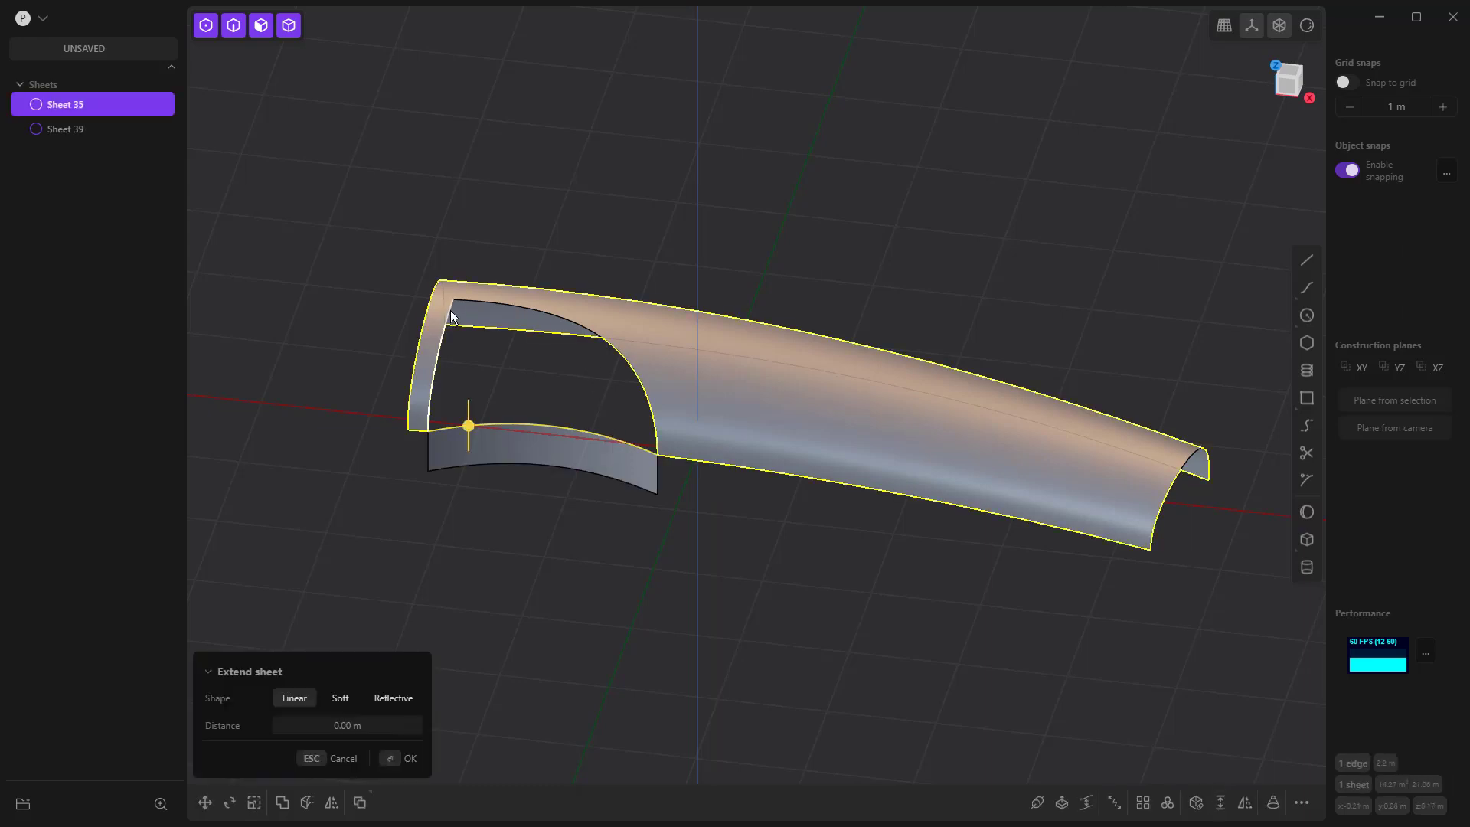
pyautogui.press('l')
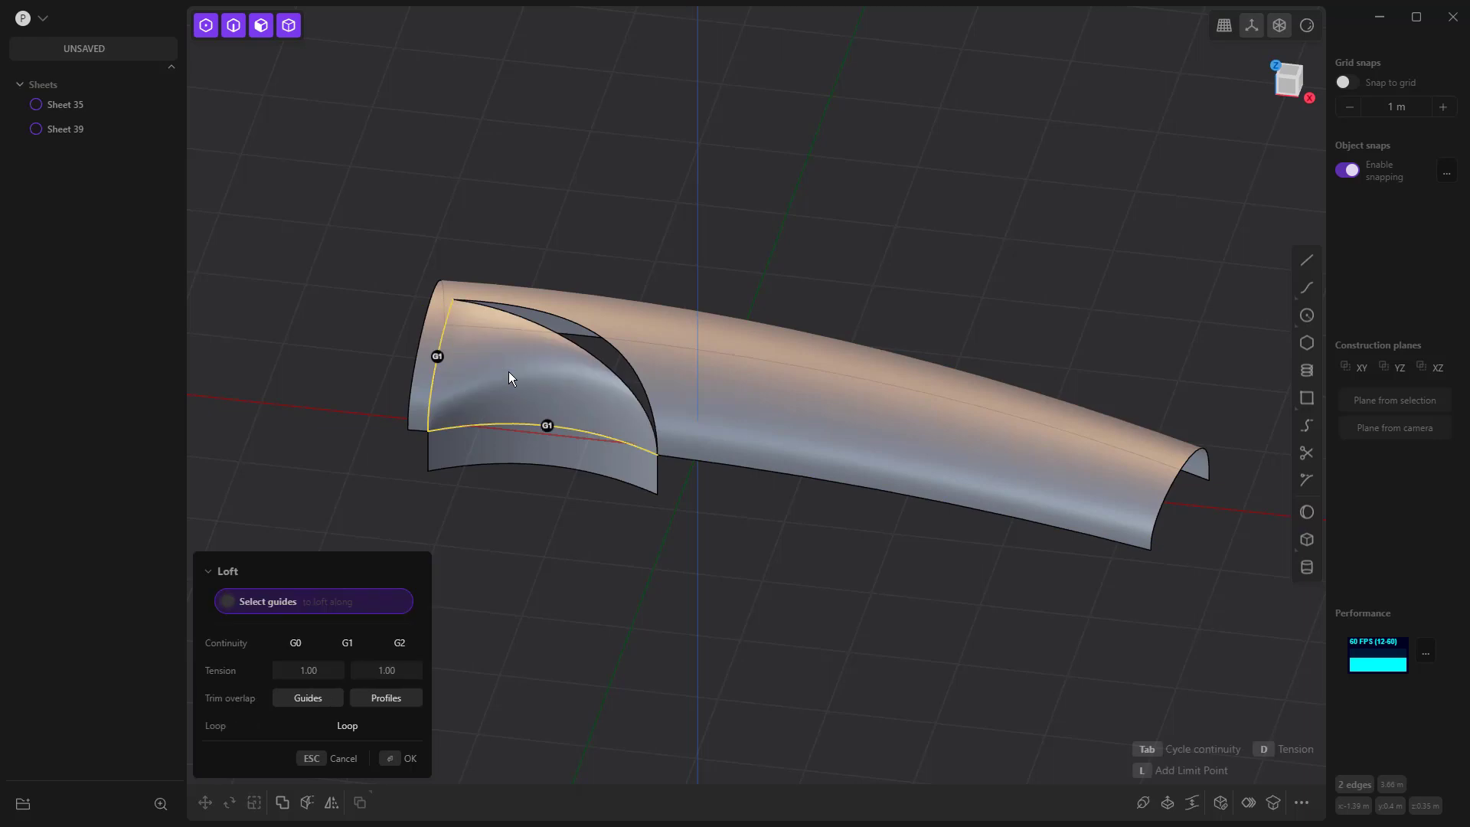
pyautogui.click(612, 348)
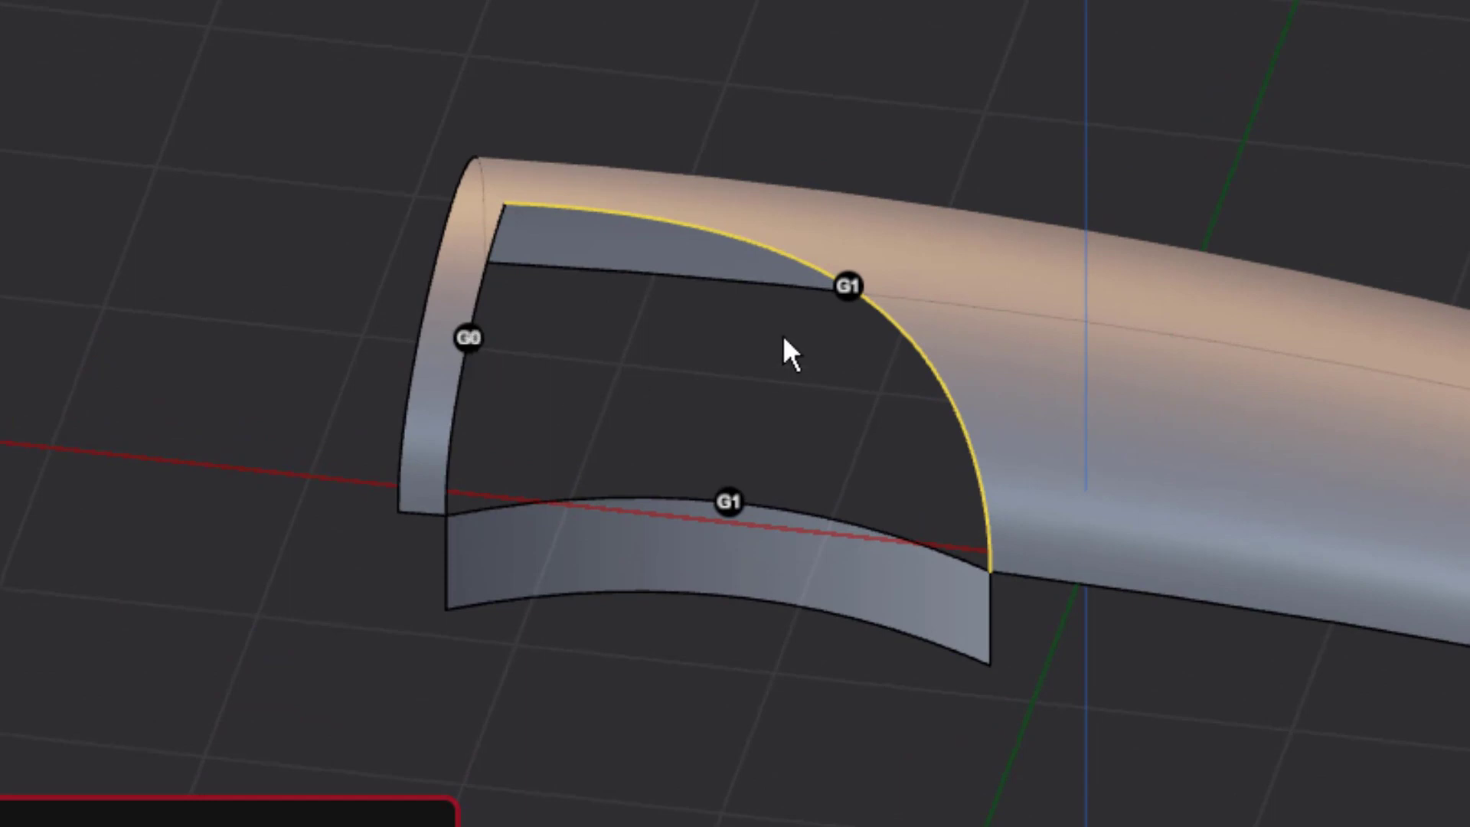
pyautogui.click(848, 288)
pyautogui.click(849, 287)
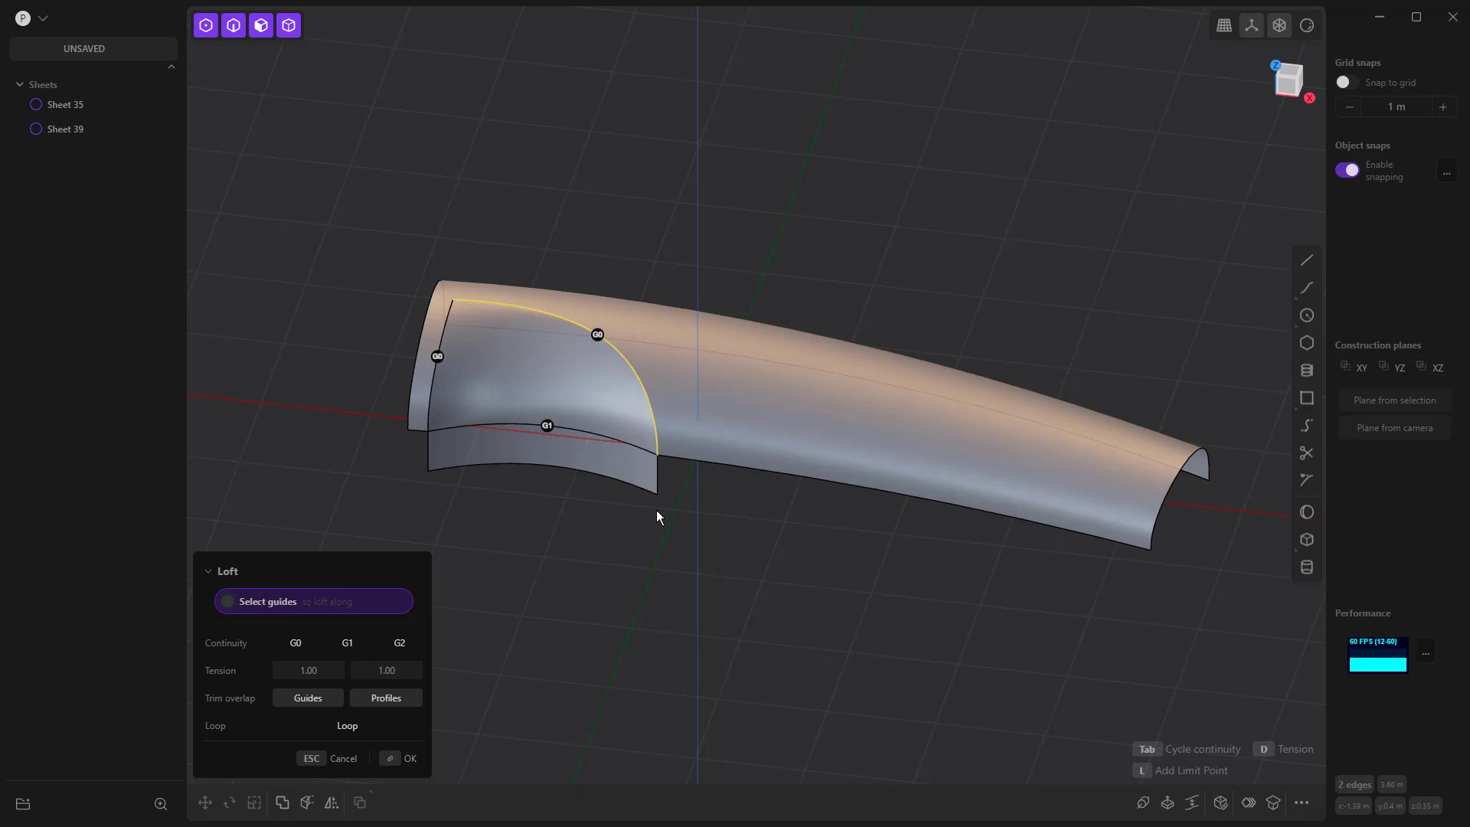
# Select the lower strip's top edge plus the opening's upper arc and left edges.
pyautogui.press('Escape')
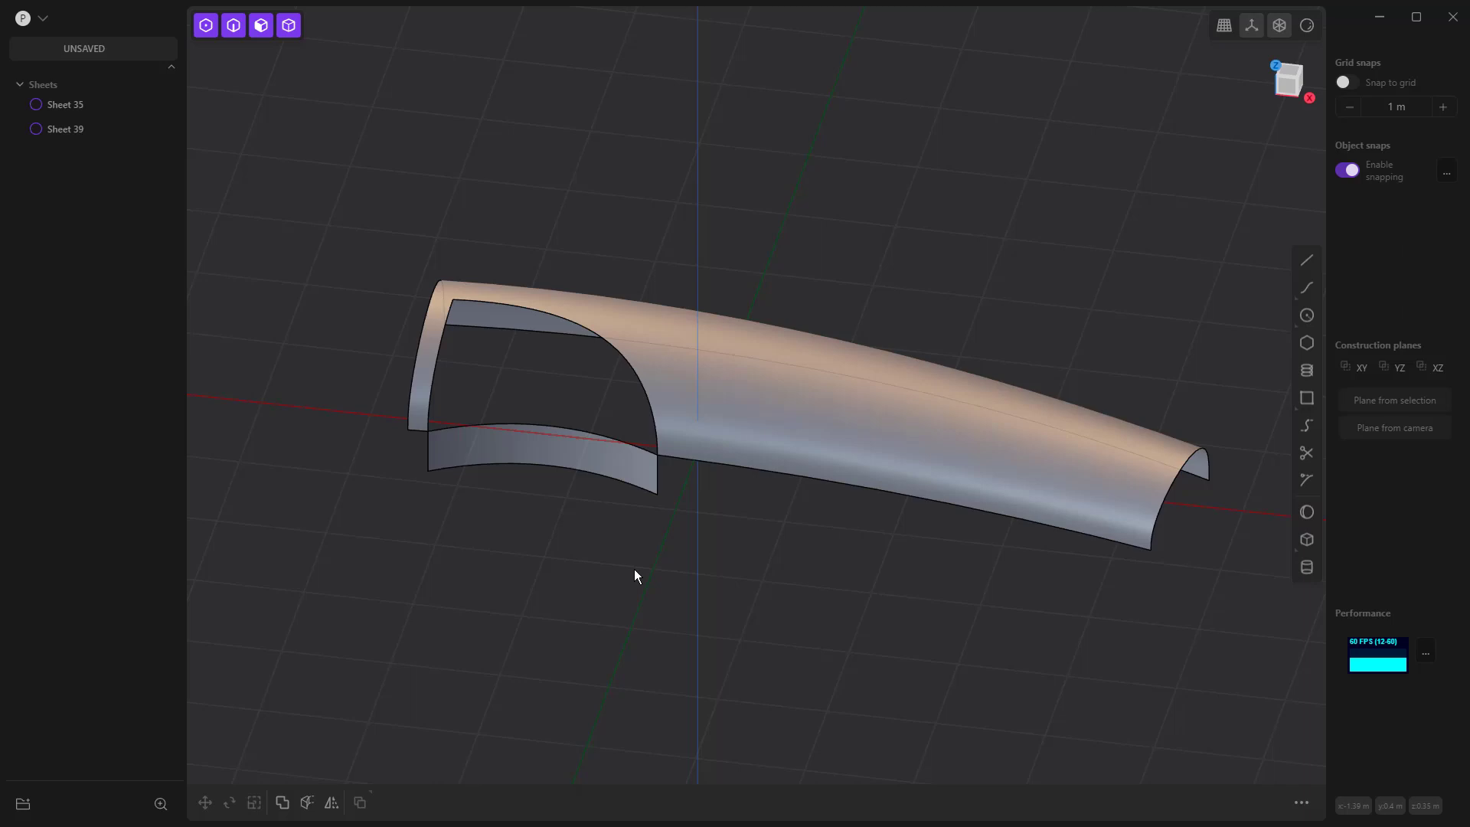
pyautogui.click(623, 438)
pyautogui.press('e')
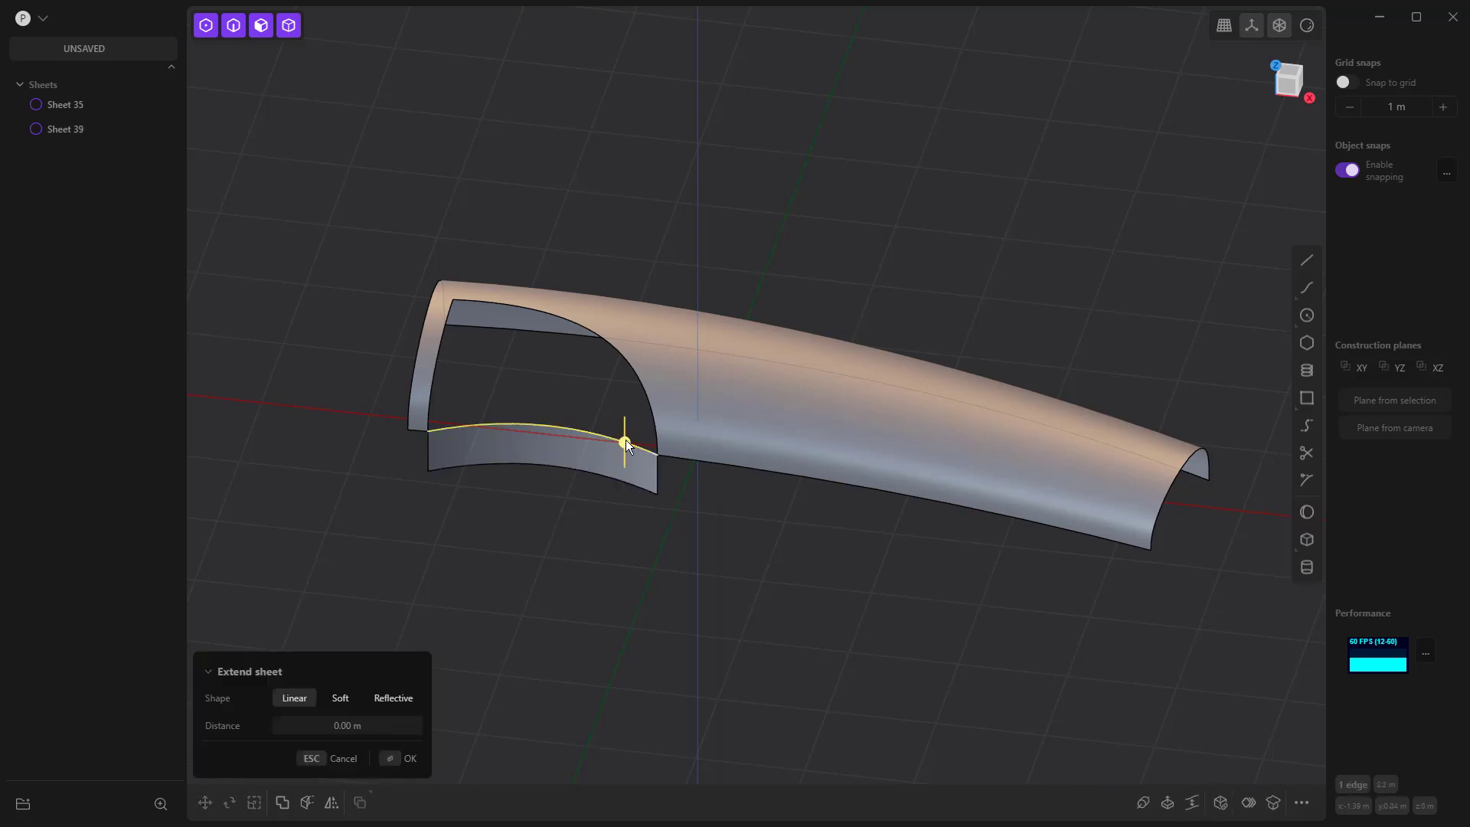
pyautogui.keyDown('shift'); pyautogui.click(639, 380); pyautogui.keyUp('shift')
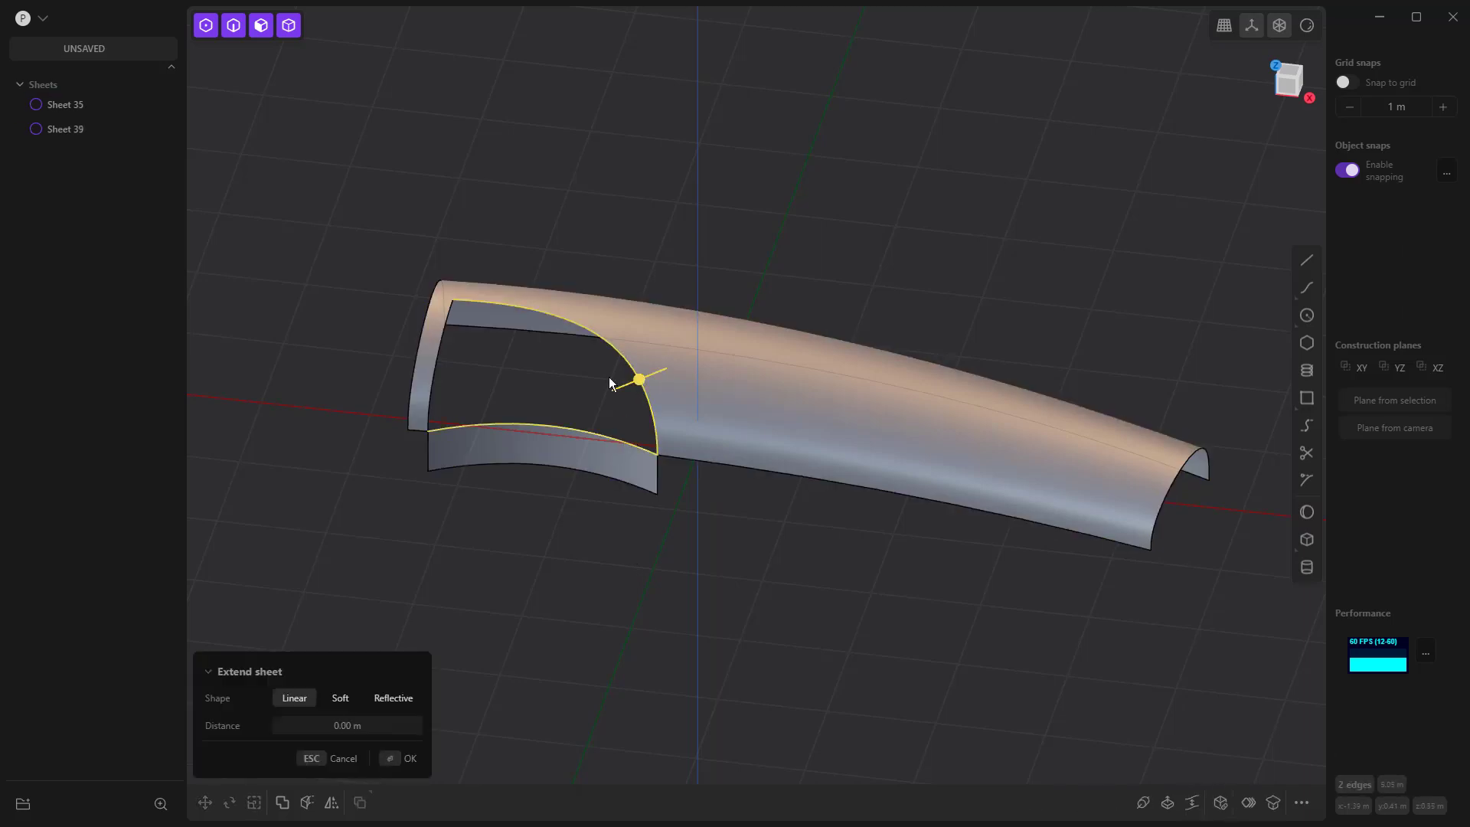
pyautogui.keyDown('shift'); pyautogui.click(447, 316); pyautogui.keyUp('shift')
# Fill the opening with a Patch surface, setting the strip edge to G1 tangency.
pyautogui.press('f')
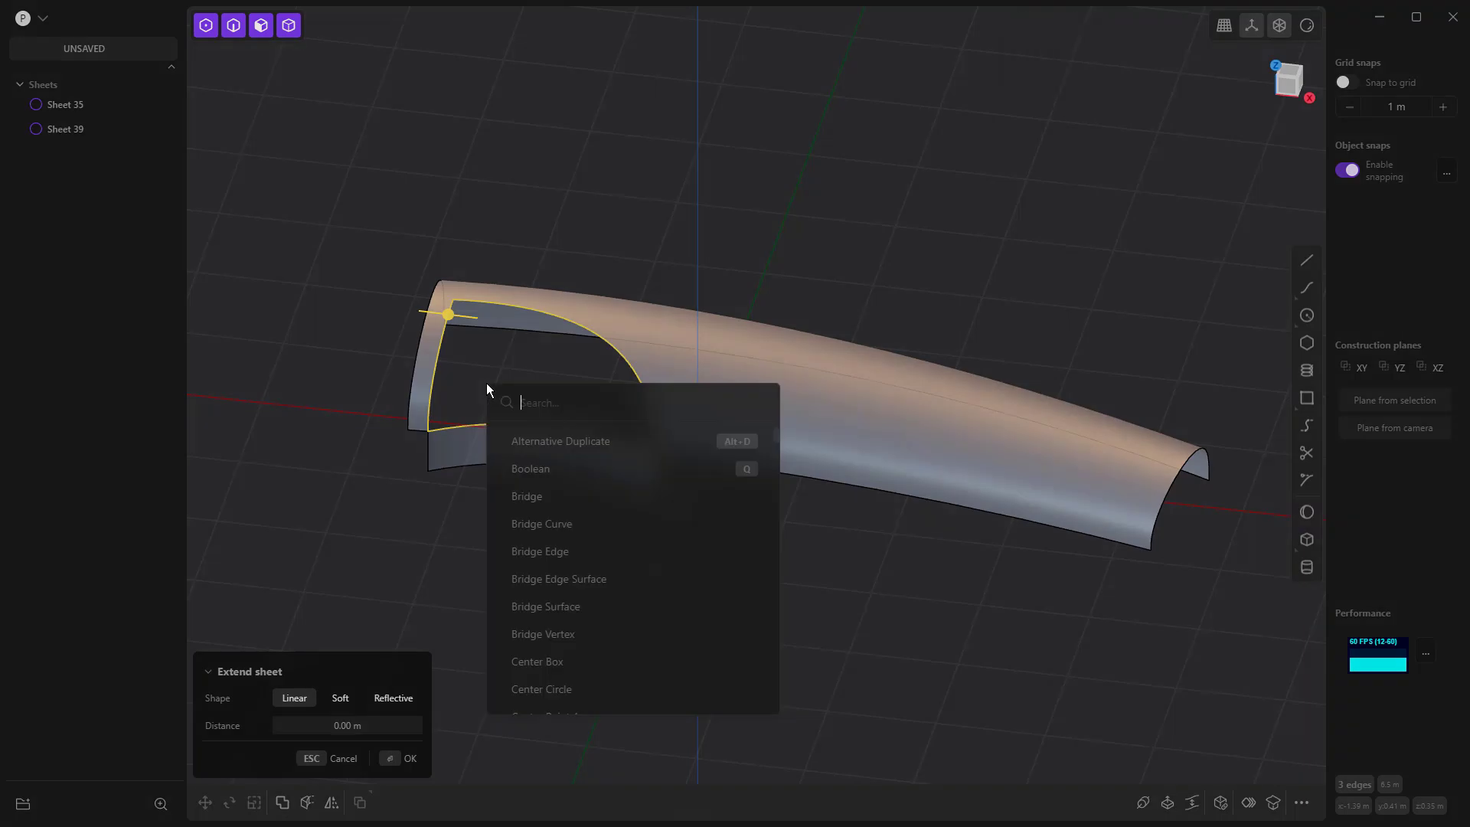
pyautogui.write('par')
pyautogui.press('BackSpace')
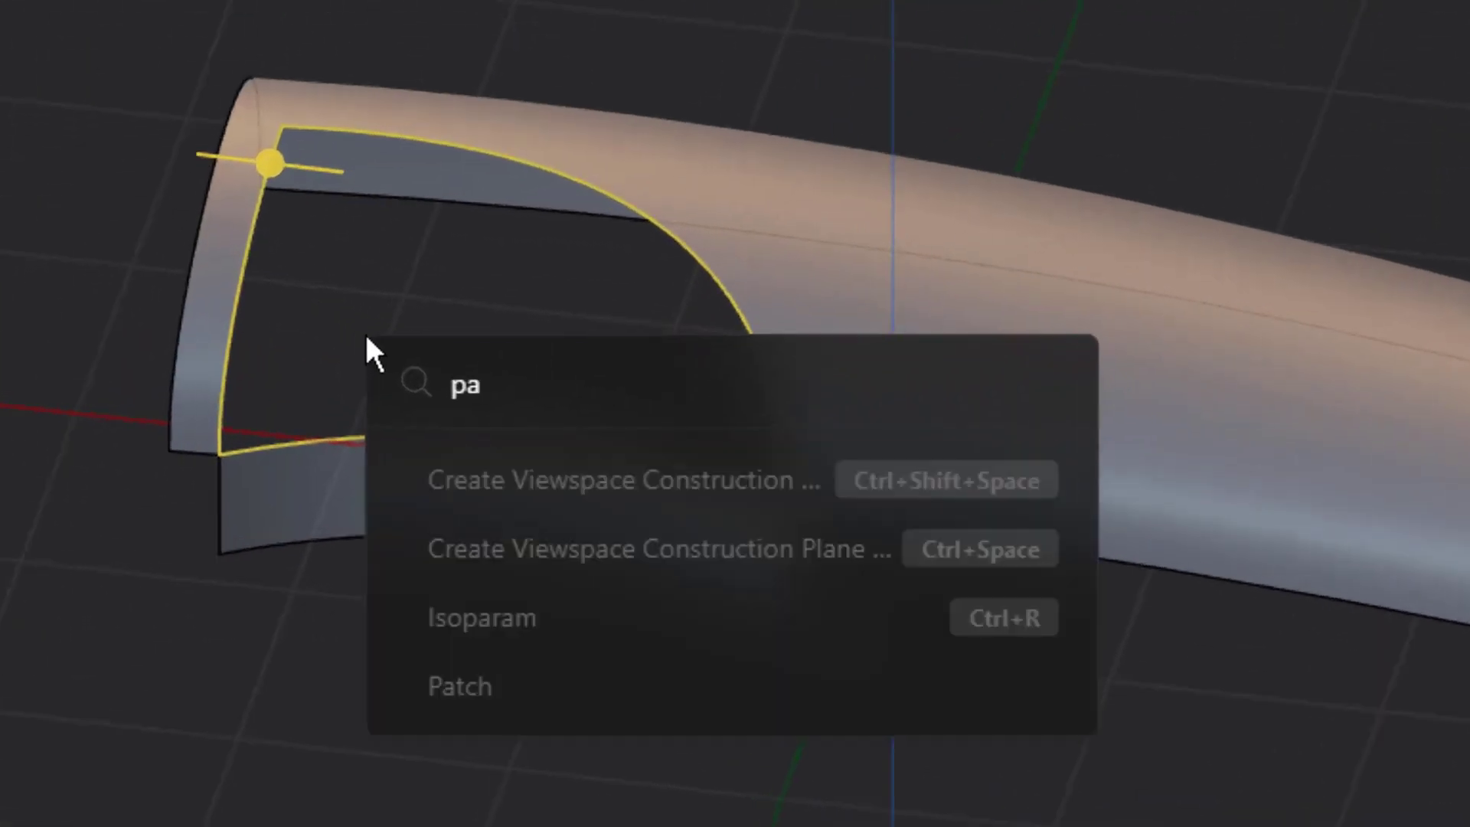
pyautogui.press('BackSpace')
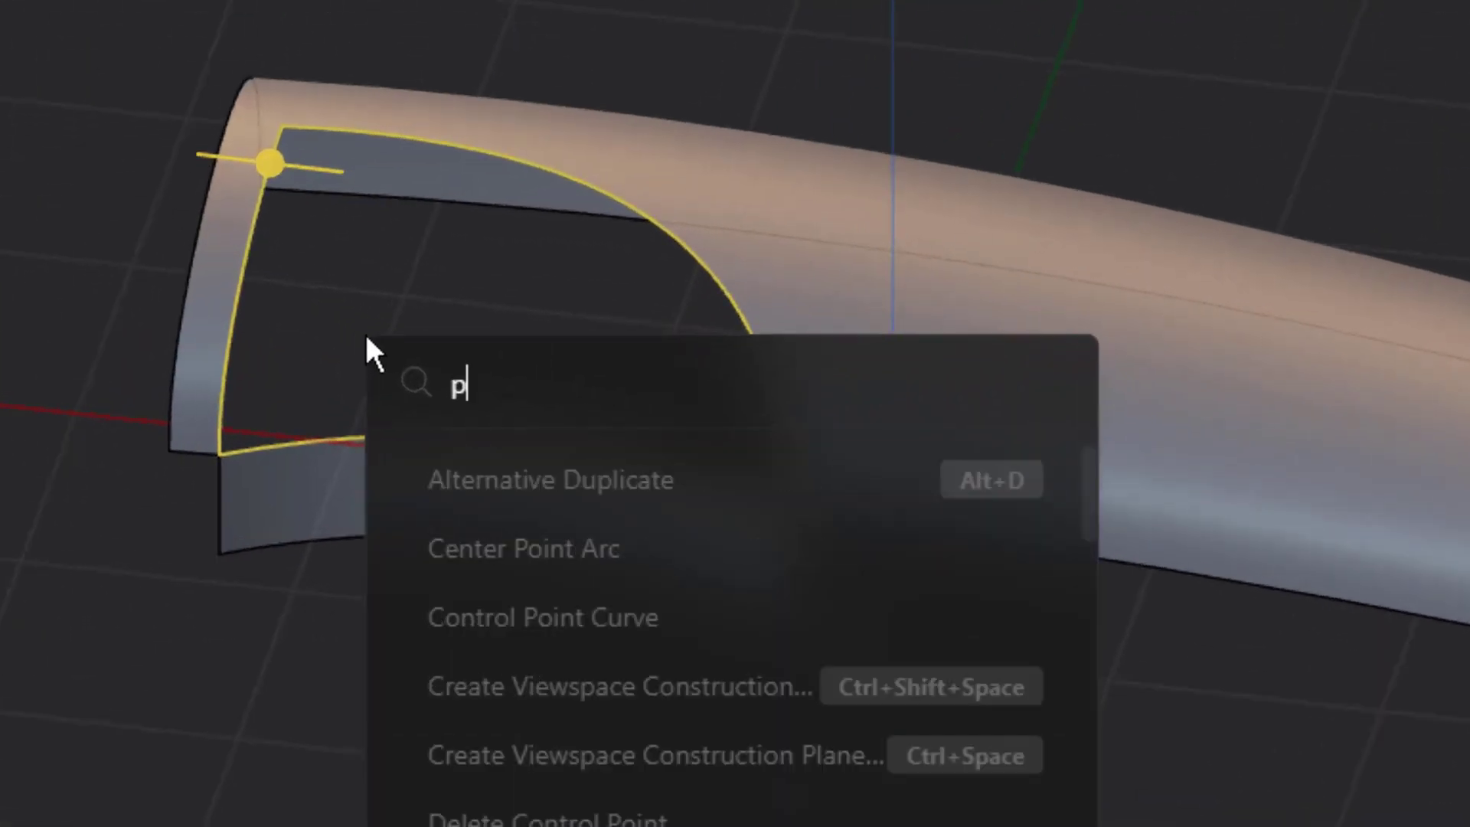
pyautogui.write('at')
pyautogui.press('Return')
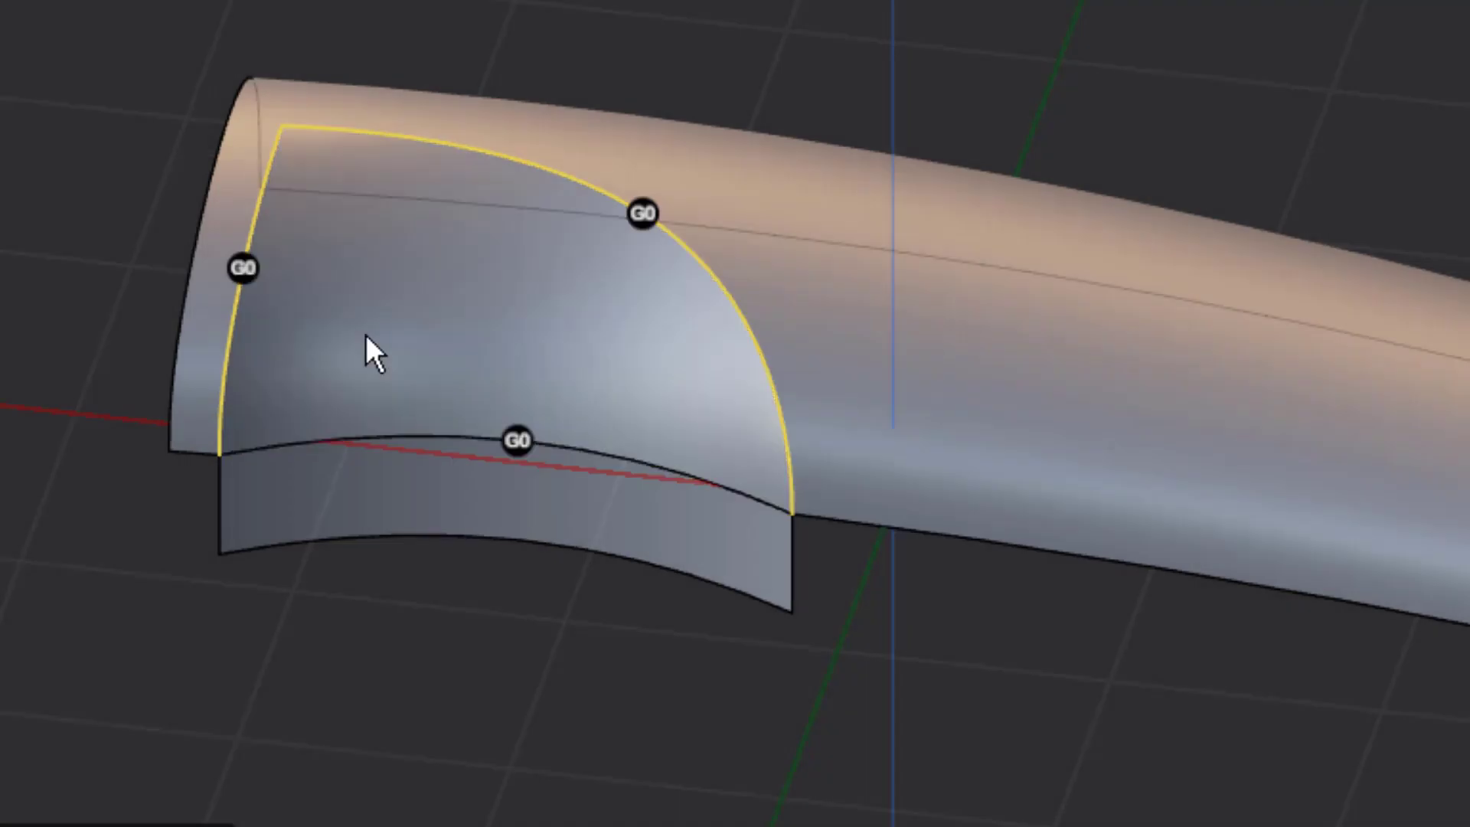
pyautogui.click(518, 441)
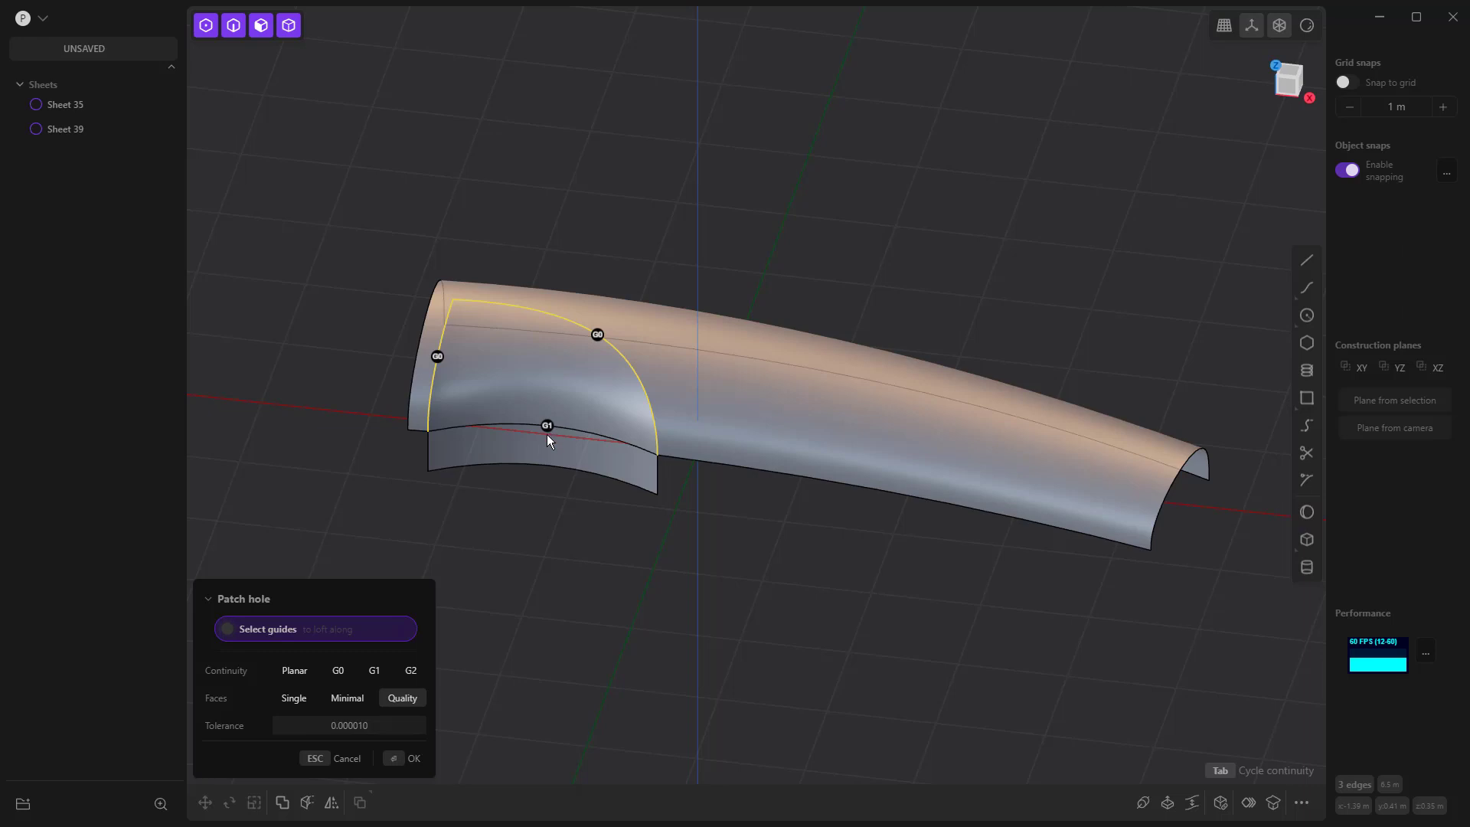
pyautogui.press('Return')
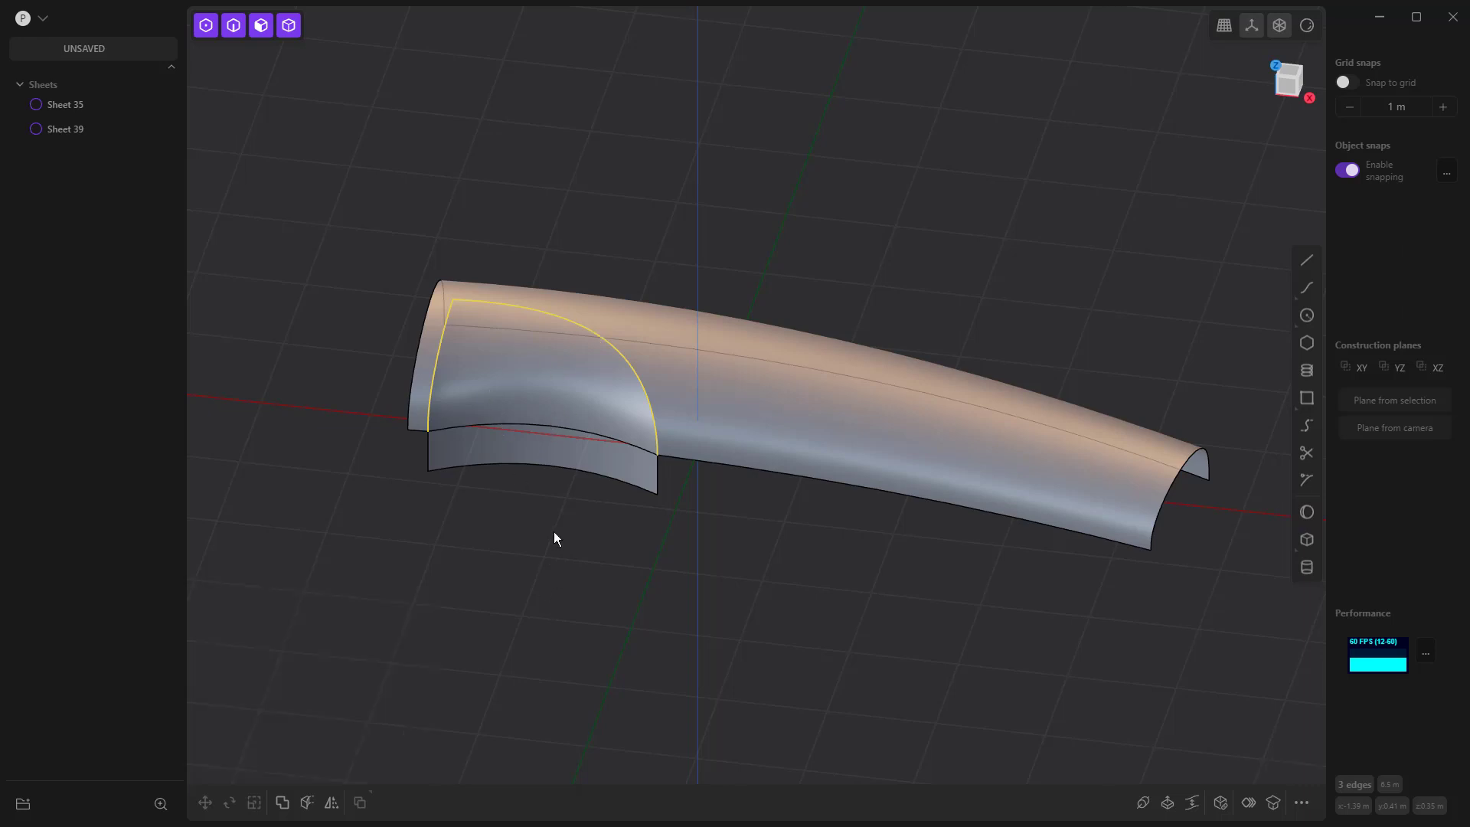
# Toggle Sheet 39 and Sheet 35 visibility to inspect the surfaces, leaving Sheet 35 hidden.
pyautogui.click(65, 104)
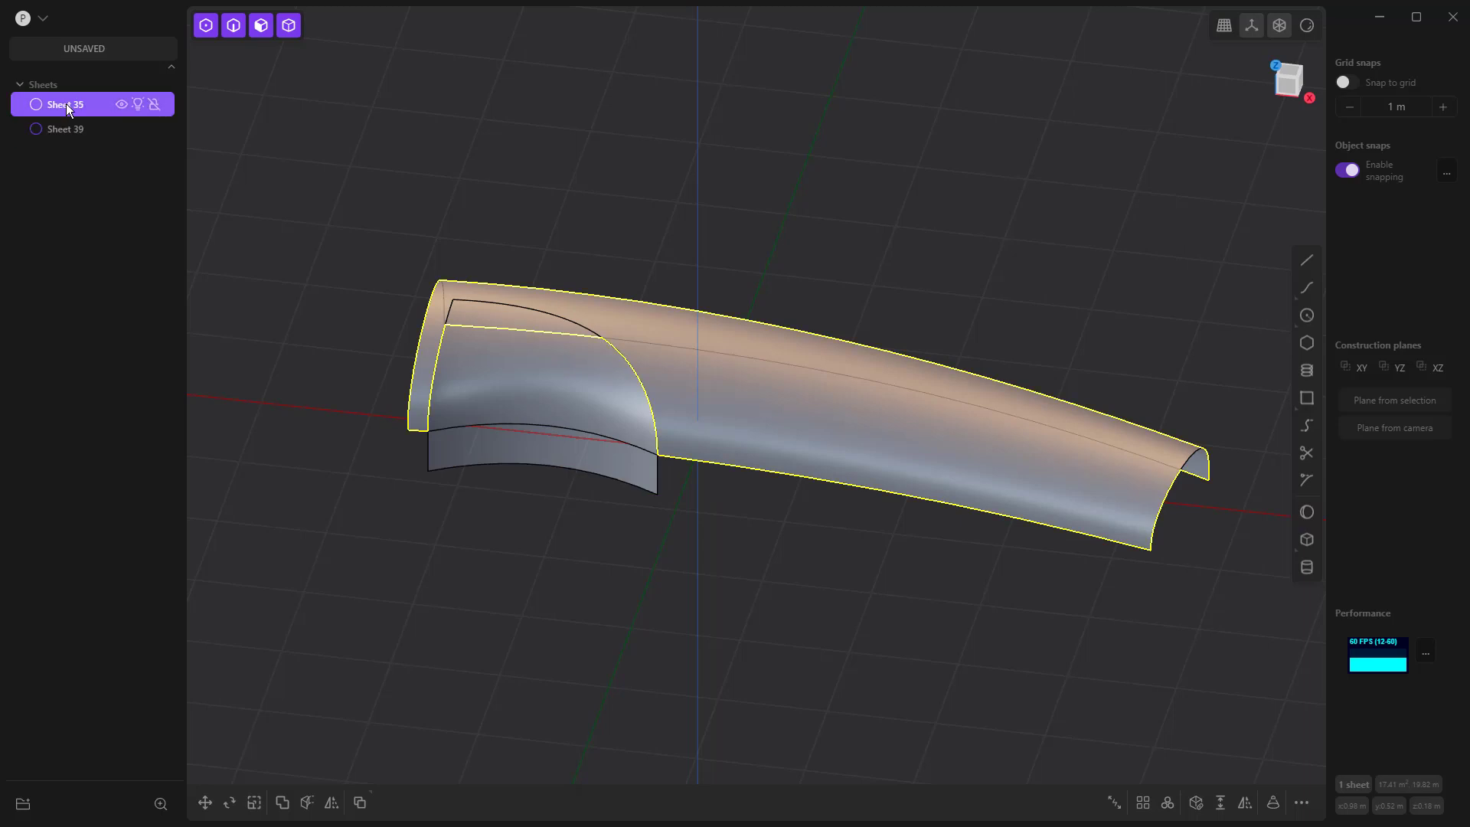
pyautogui.click(69, 129)
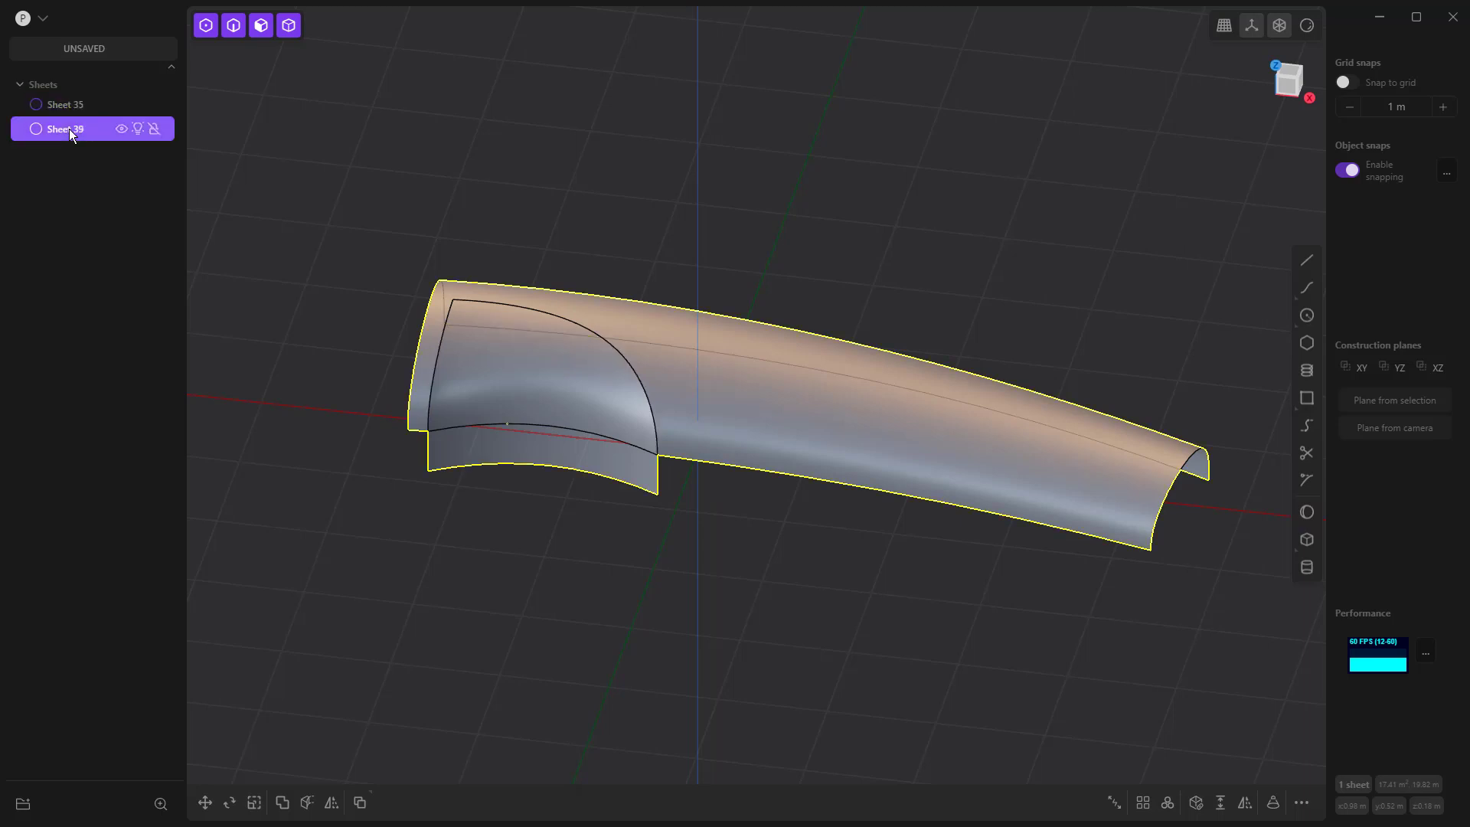
pyautogui.click(121, 127)
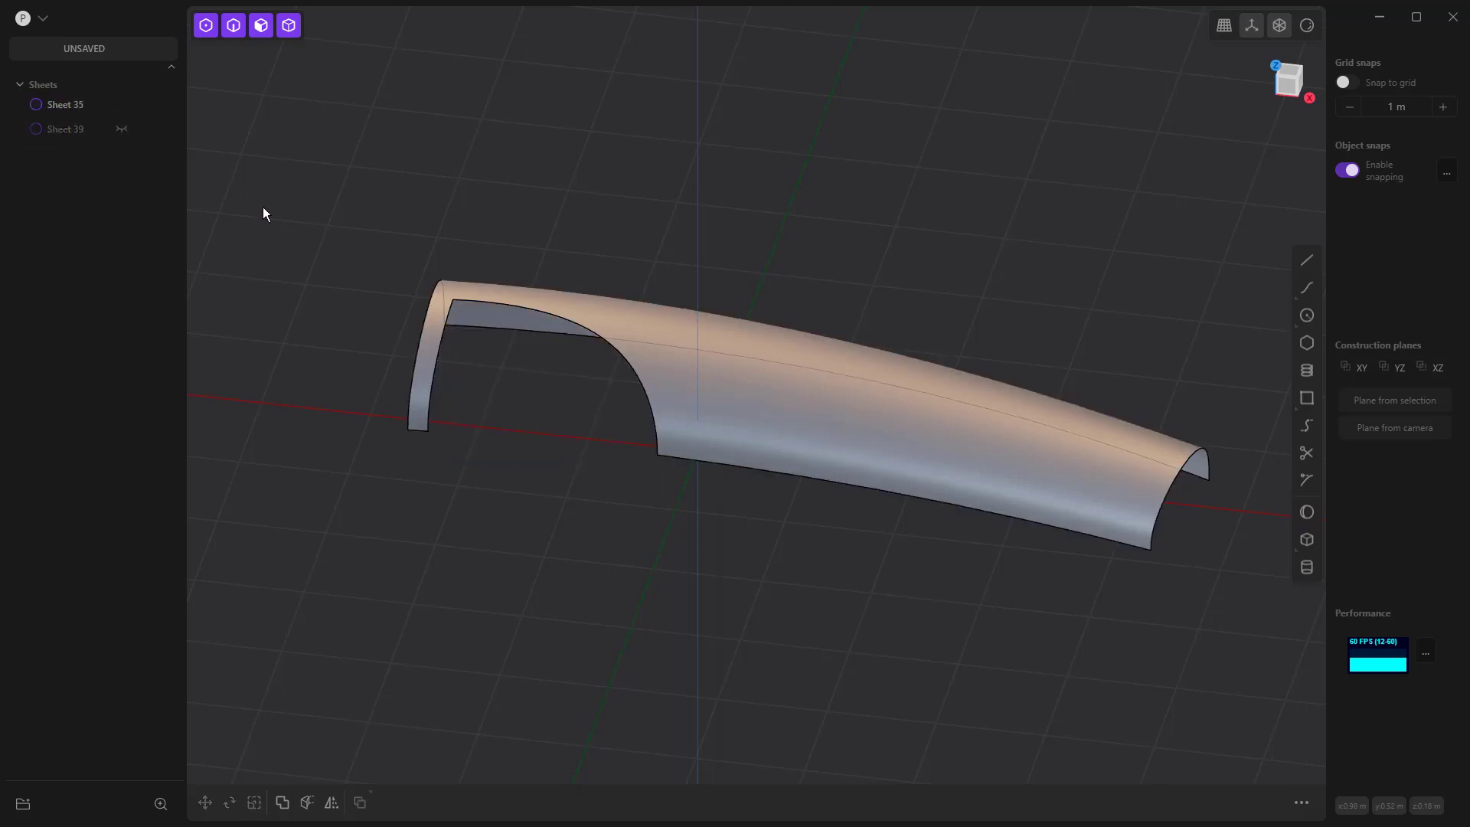
pyautogui.click(121, 129)
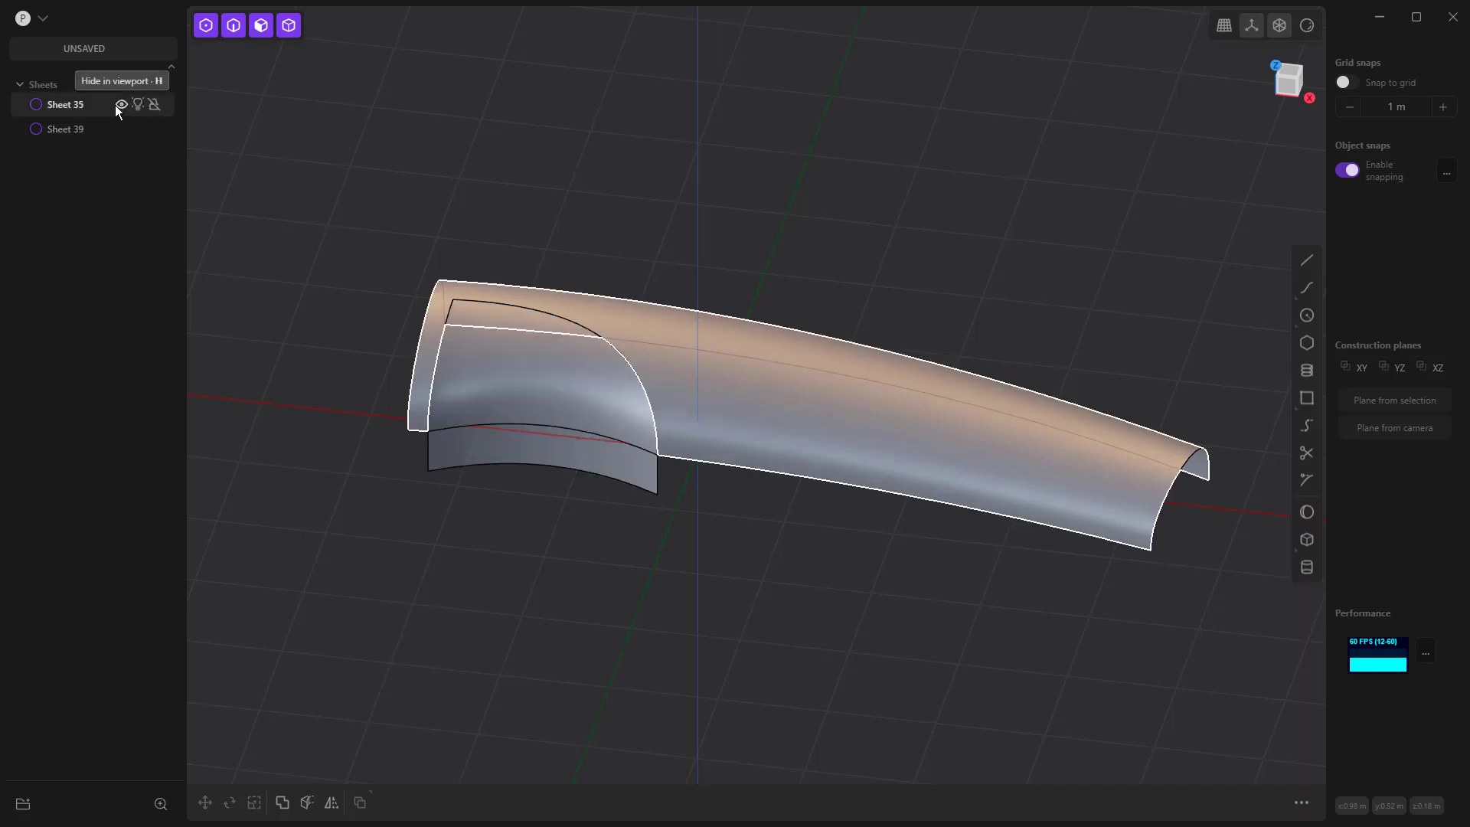
pyautogui.click(121, 104)
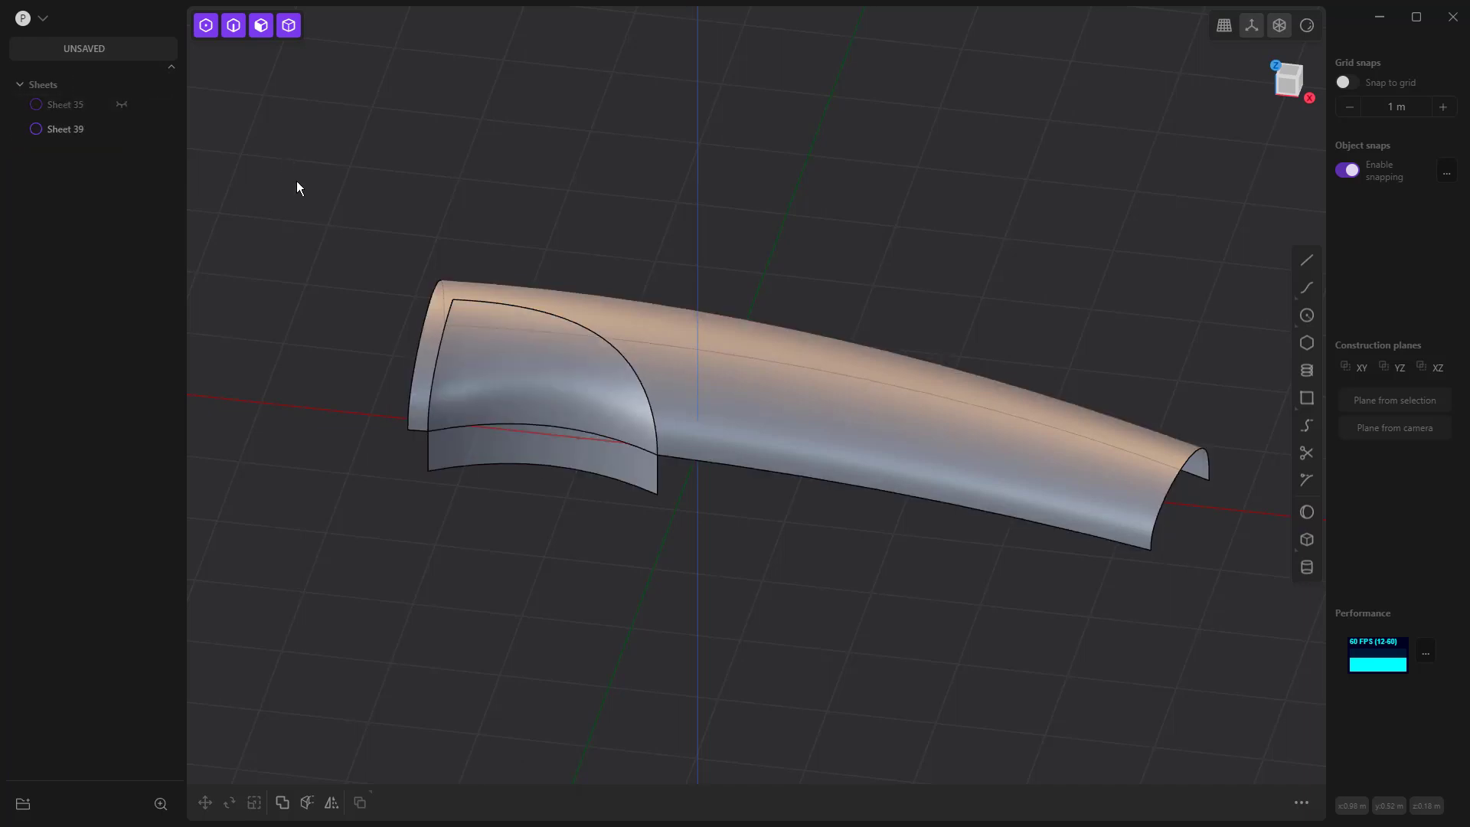
pyautogui.click(541, 463)
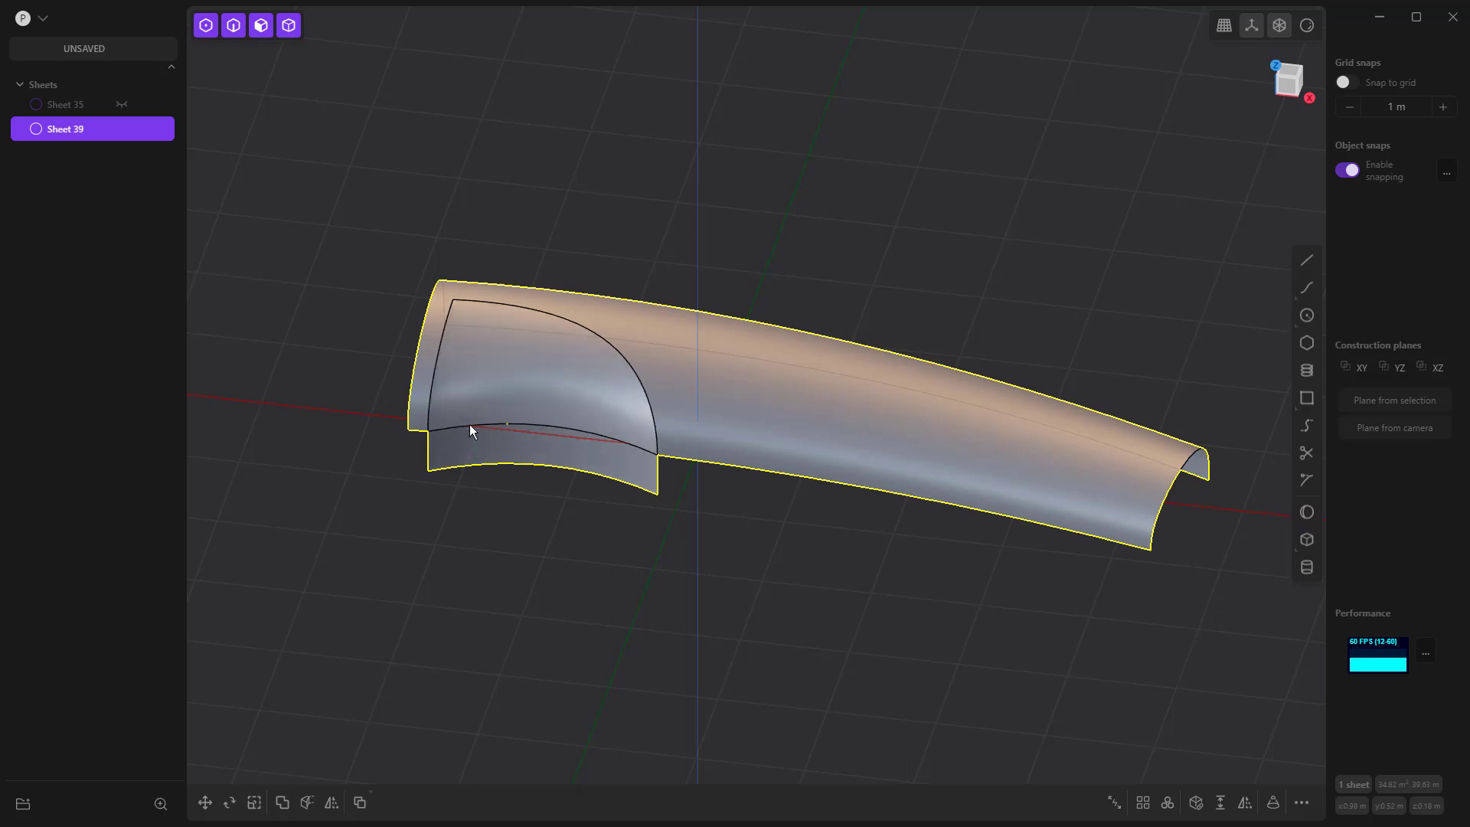
# Extract the lower strip face as Sheet 41, then delete it and the hidden Sheet 35.
pyautogui.click(538, 449)
pyautogui.press('o')
pyautogui.hotkey('alt', 'j')
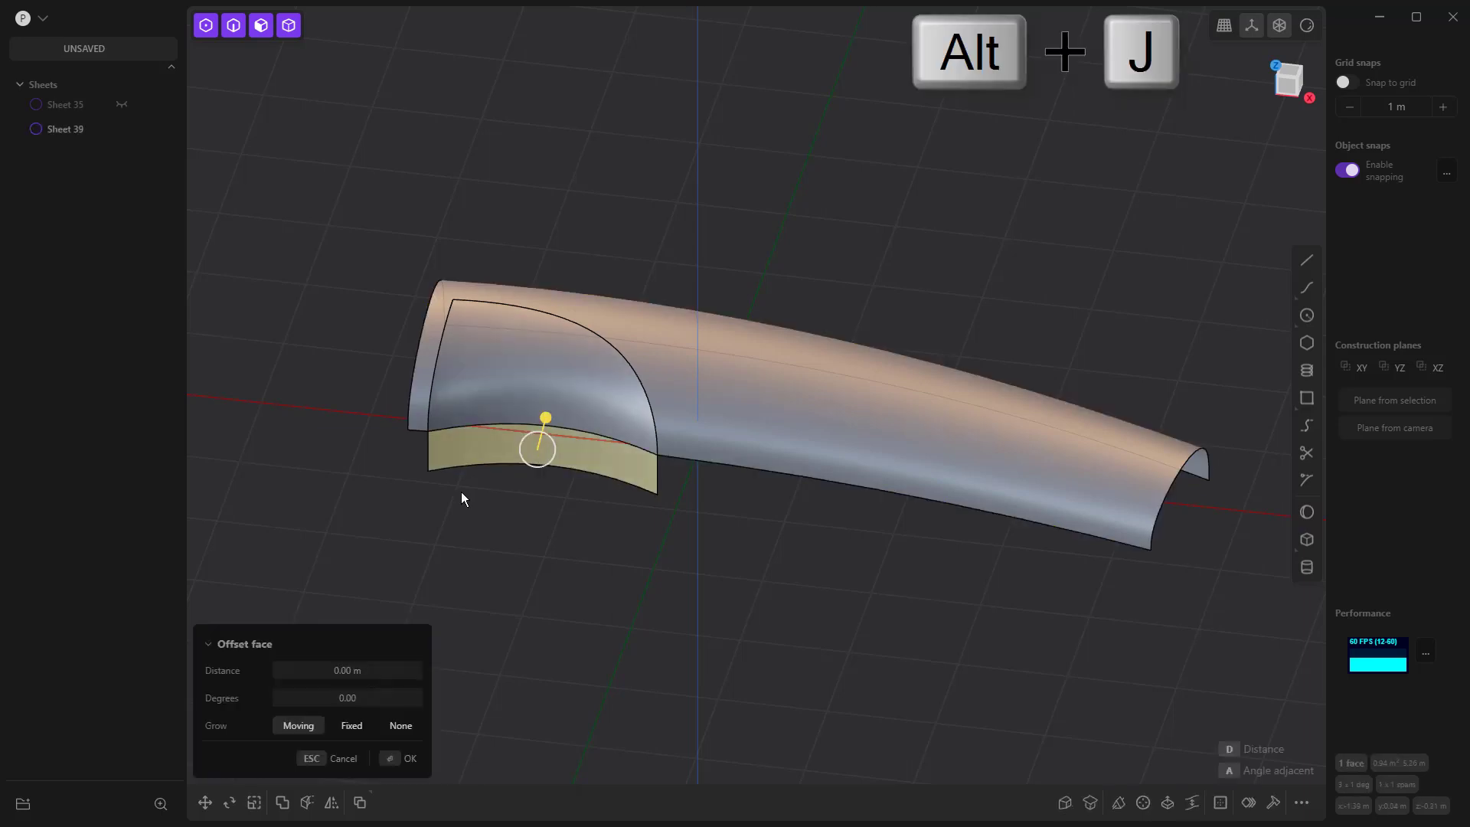
pyautogui.click(457, 494)
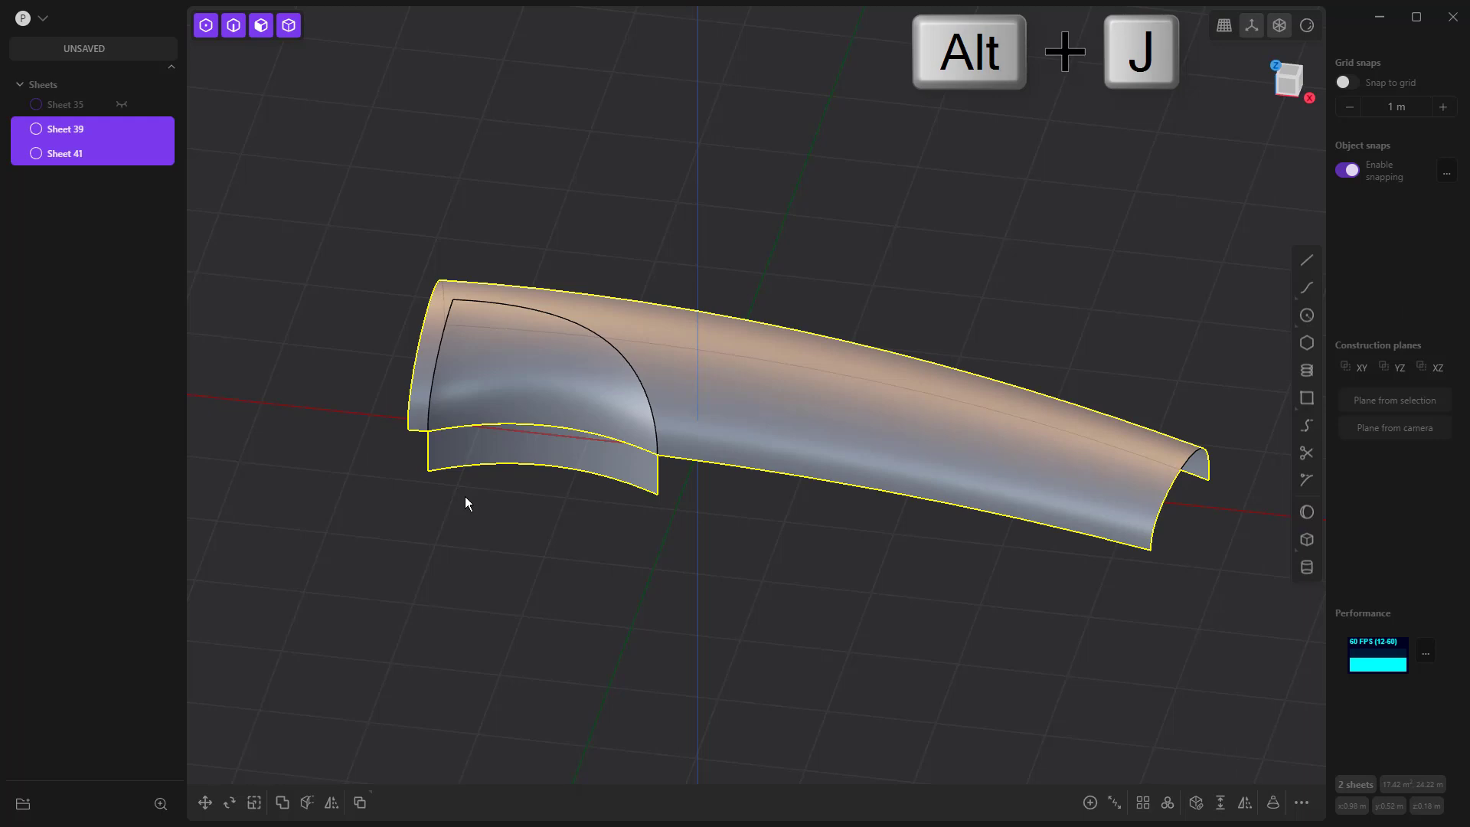
pyautogui.click(476, 507)
pyautogui.click(516, 456)
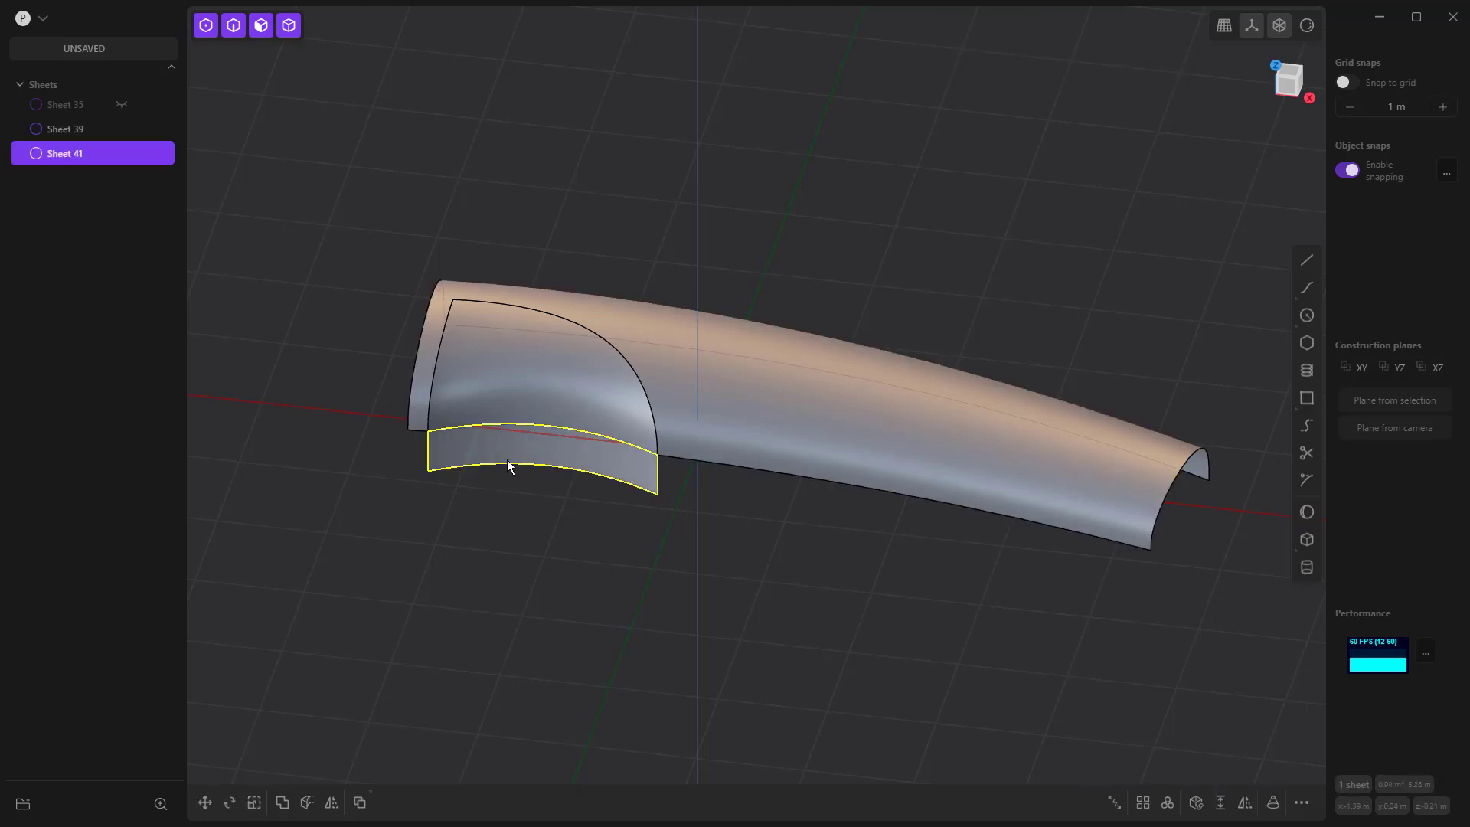
pyautogui.press('h')
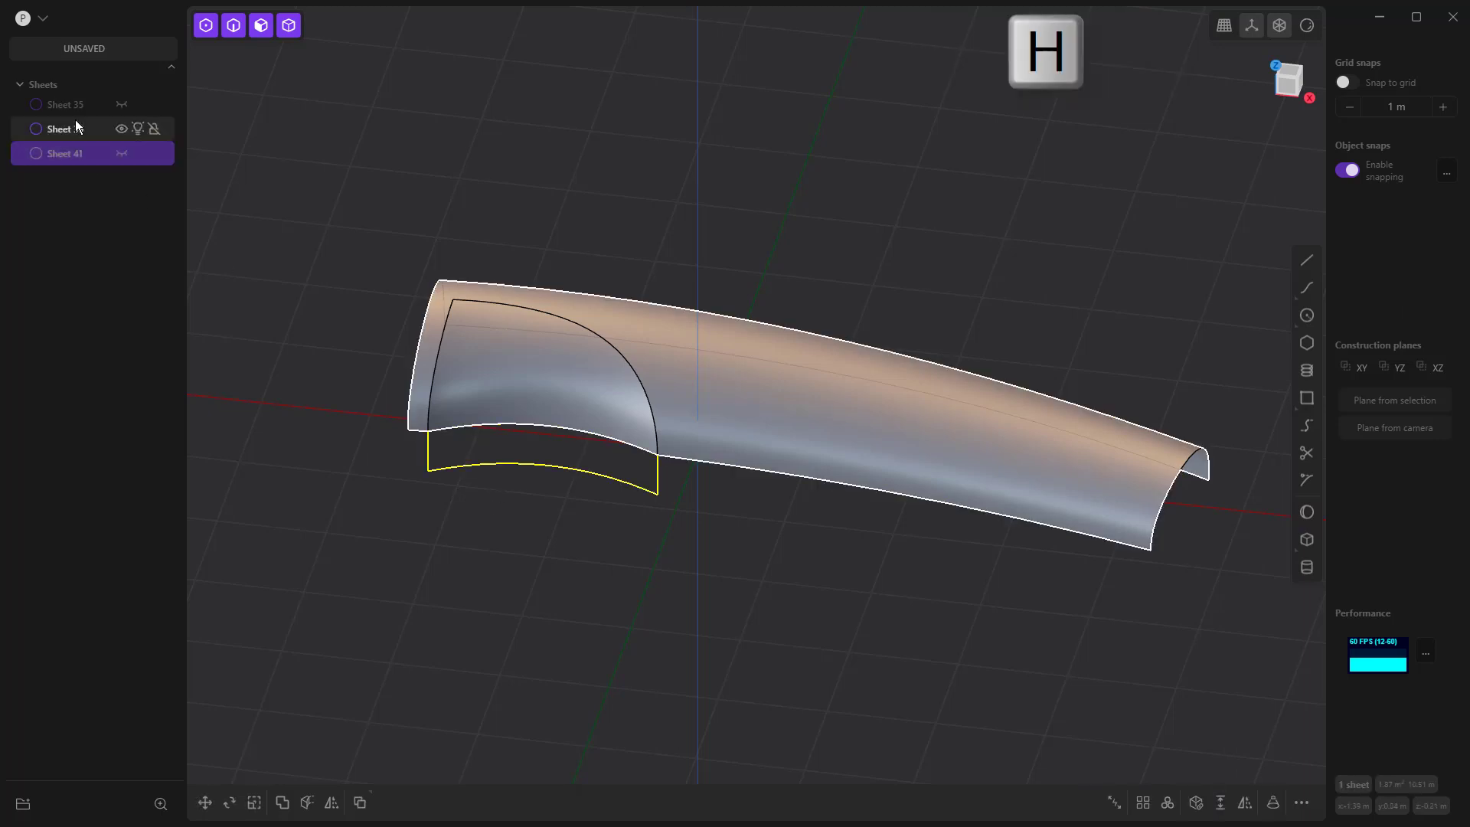
pyautogui.press('Delete')
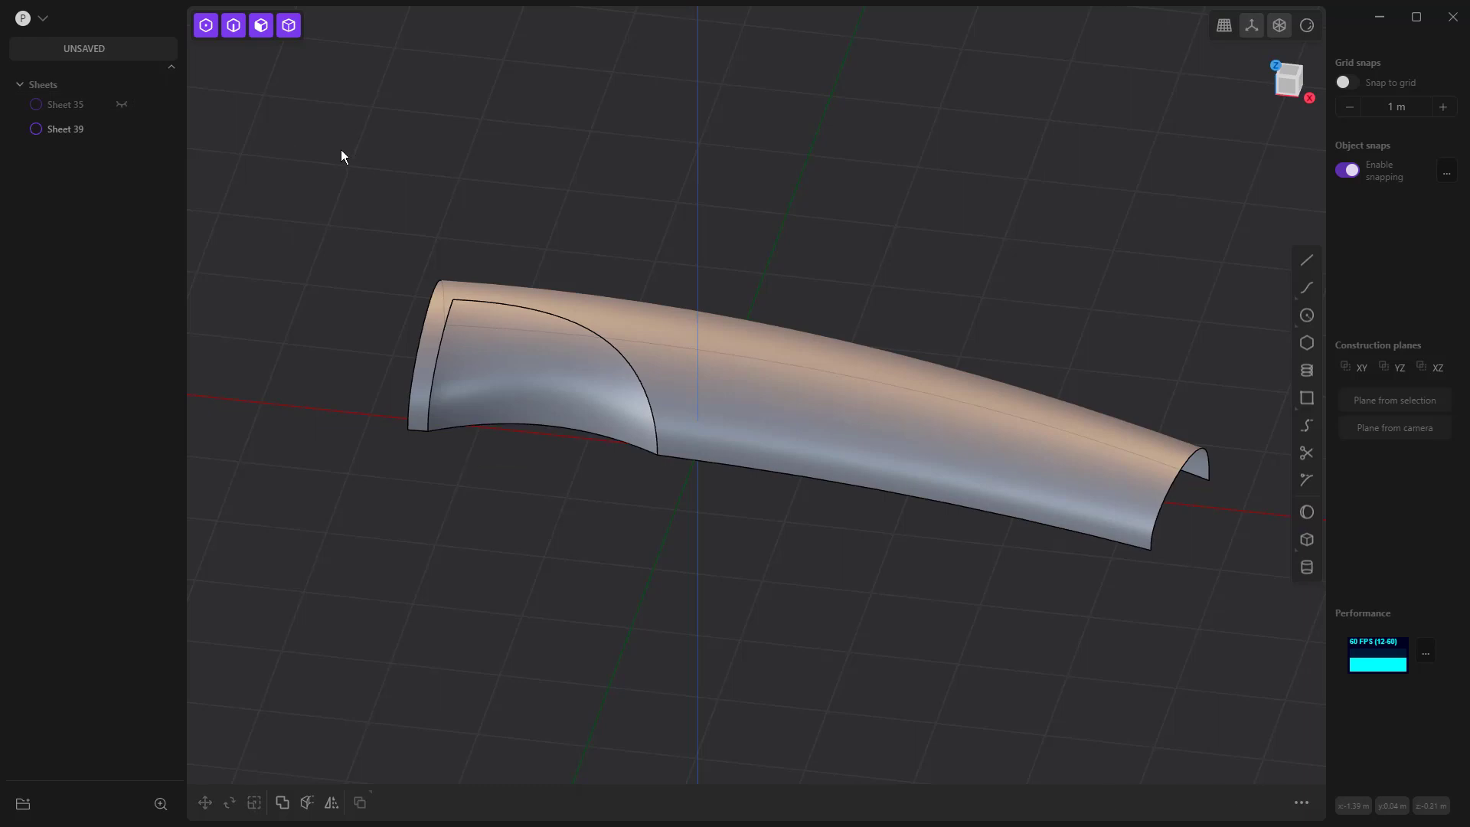
pyautogui.click(80, 104)
pyautogui.press('Delete')
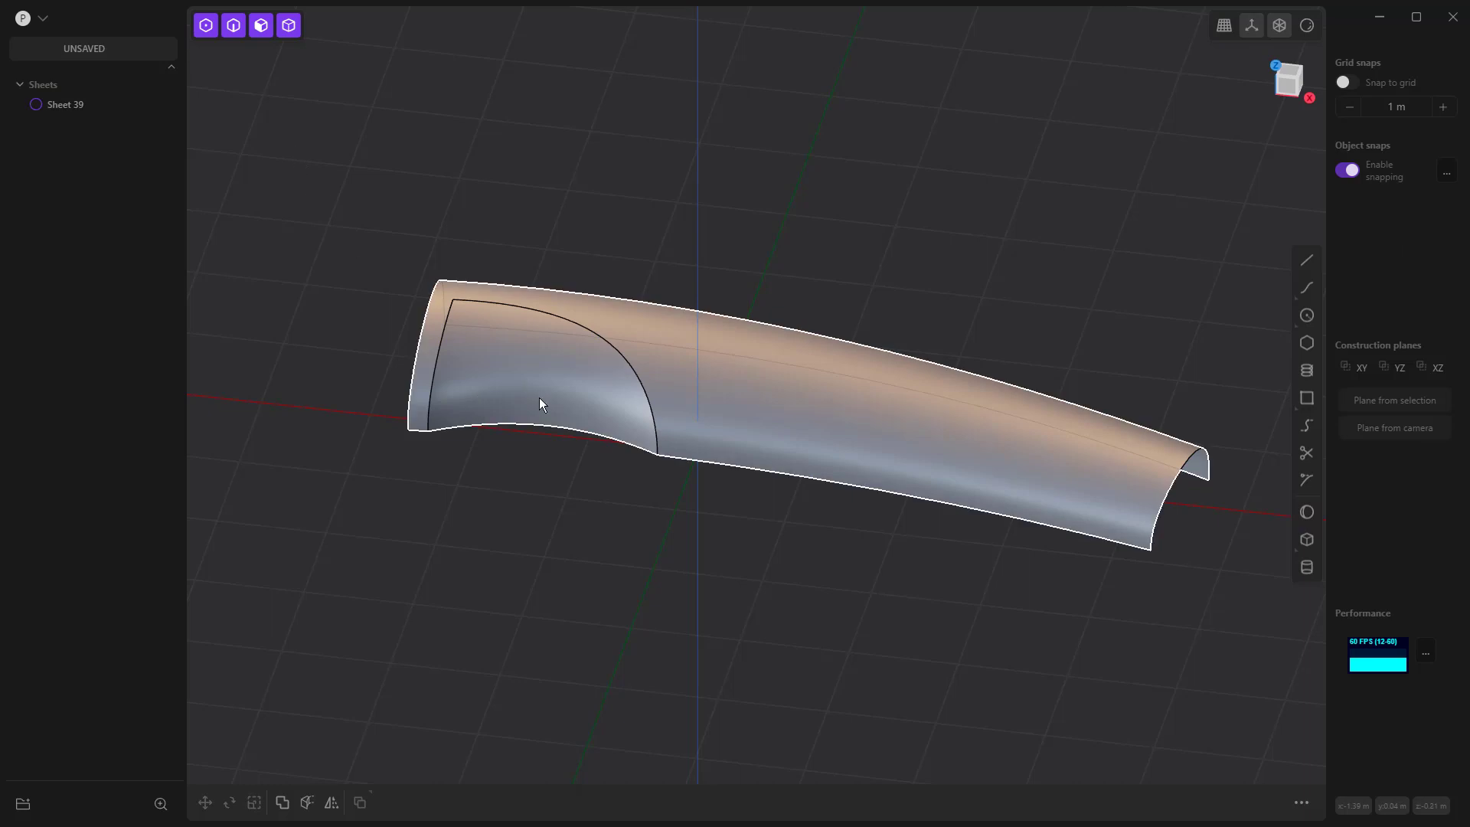
# In top view, draw a three-point spline from the handle's lower edge partway up the face.
pyautogui.press('KP_7')
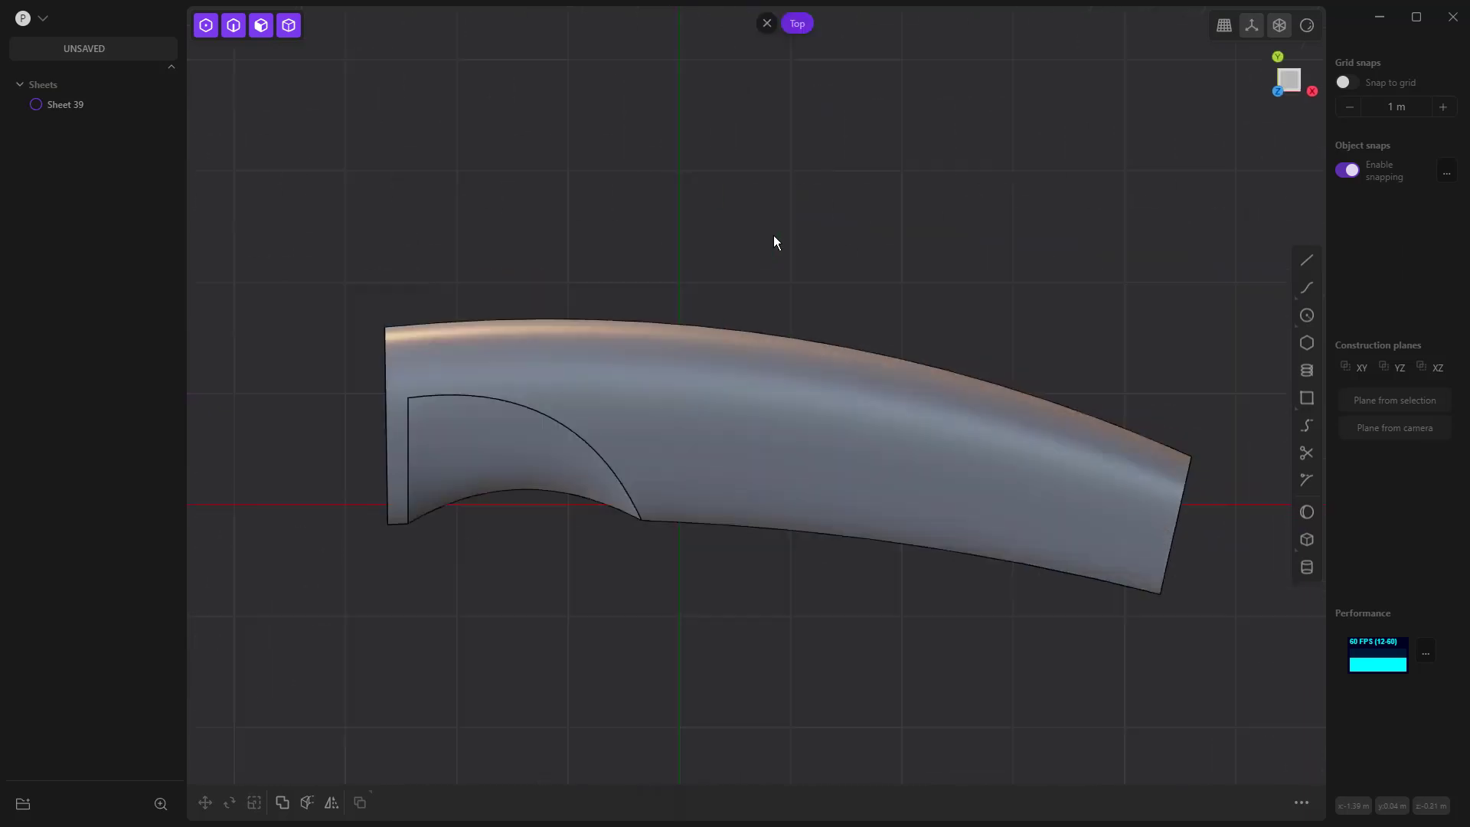
pyautogui.click(1309, 288)
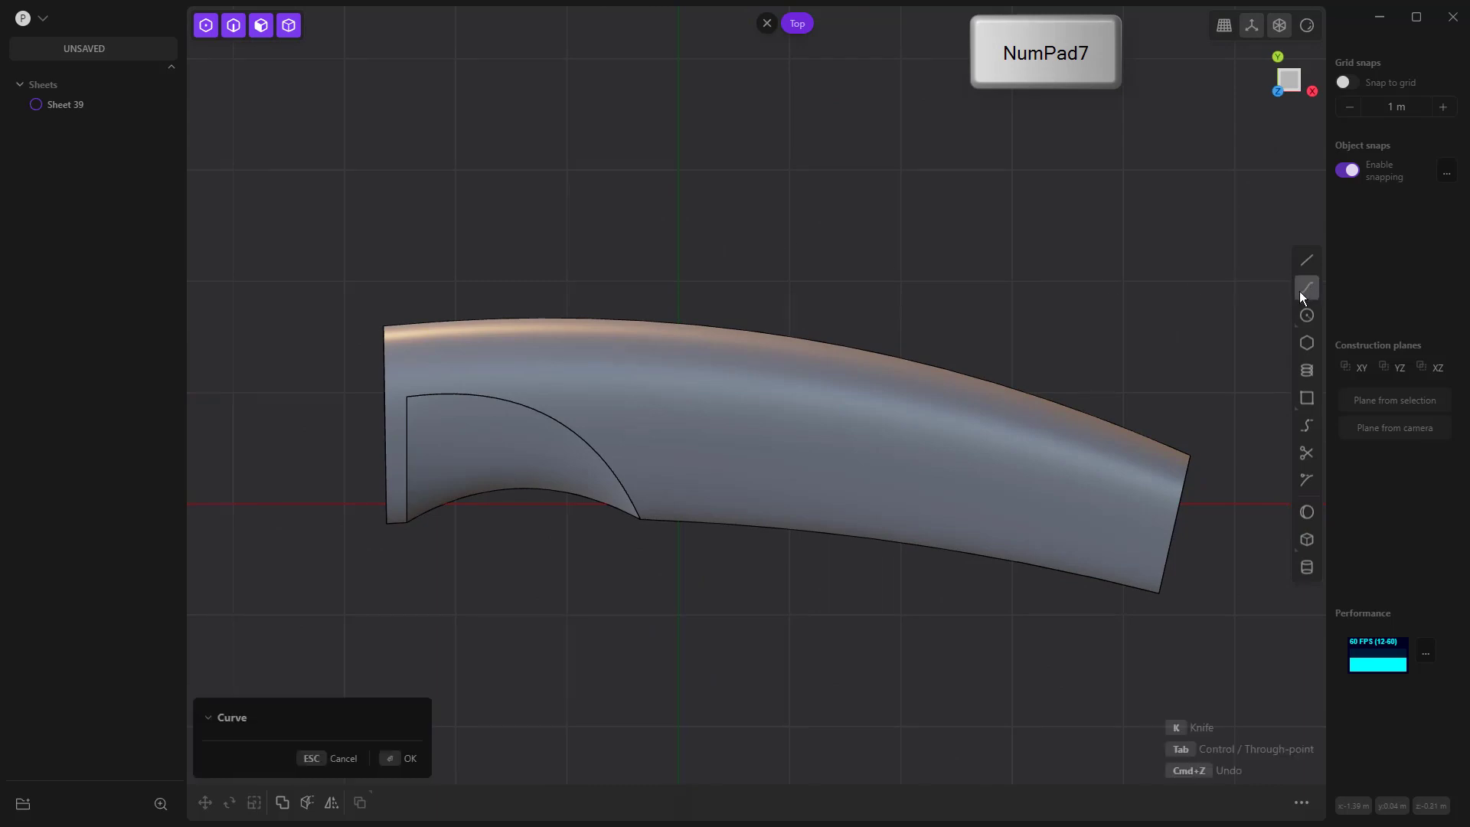
pyautogui.click(809, 530)
pyautogui.click(743, 453)
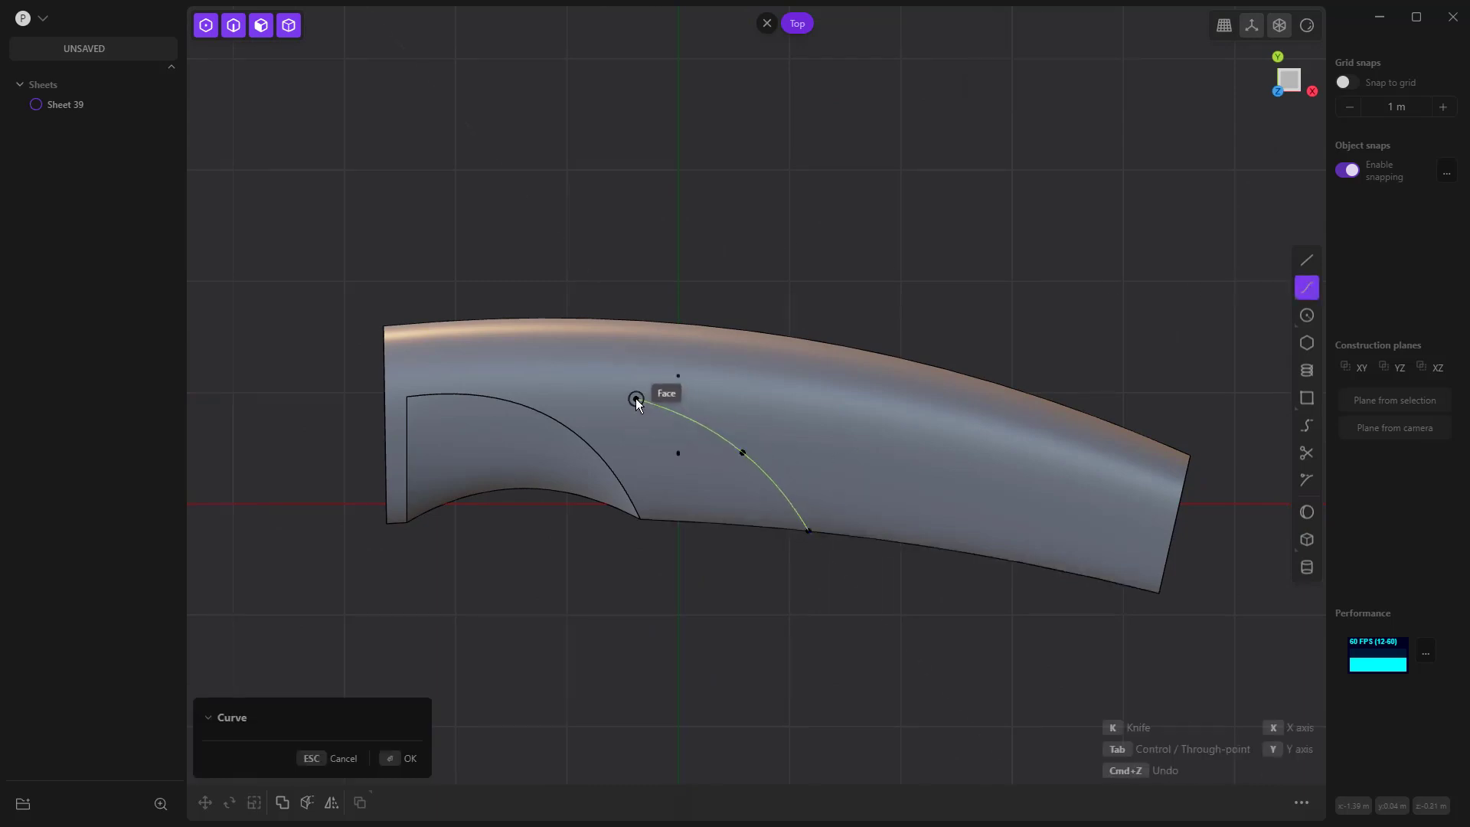
pyautogui.click(611, 390)
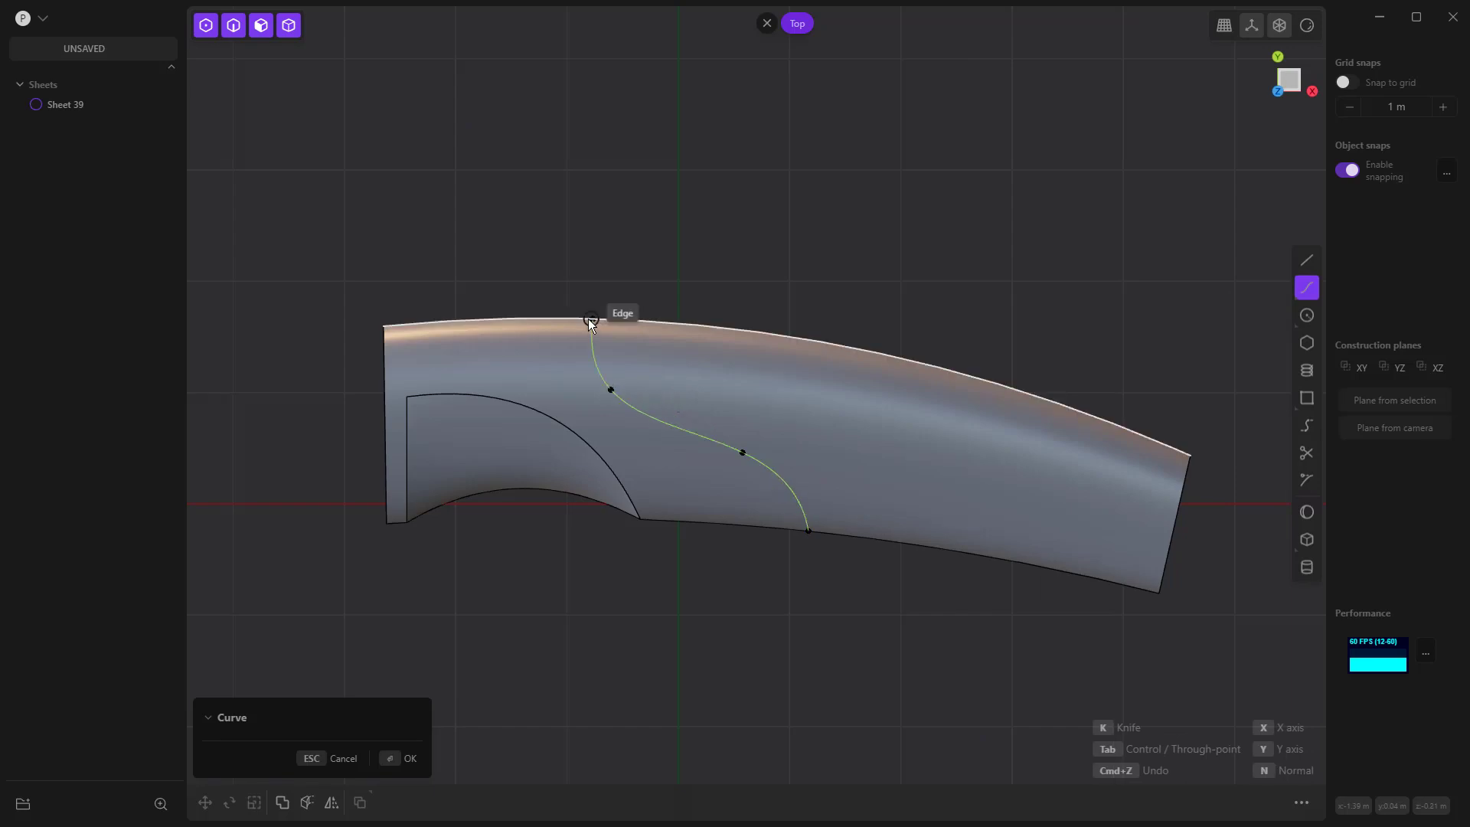
pyautogui.press('Return')
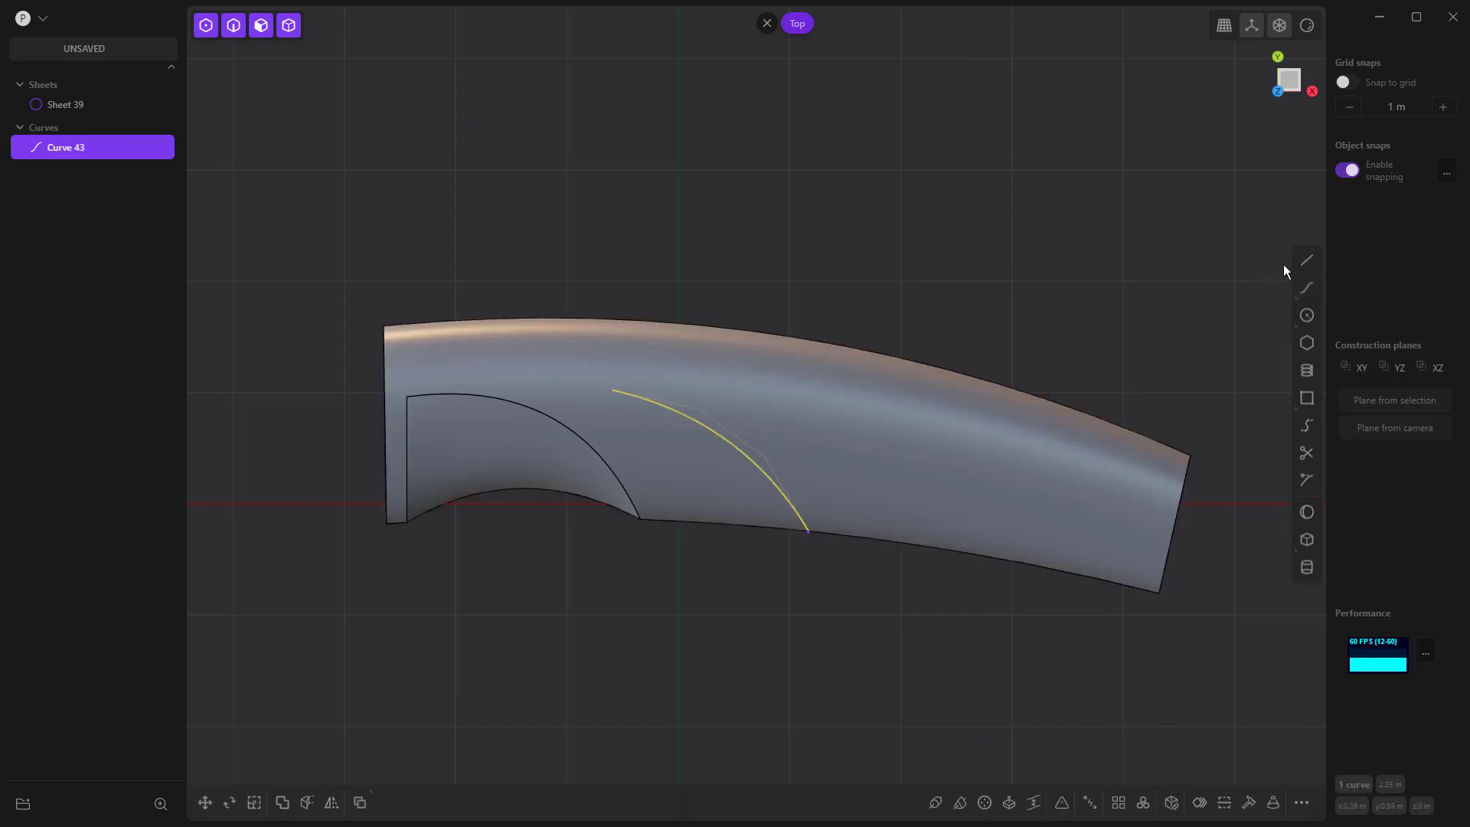
# Draw a line from the arc's end to the first cutaway, then join both into Curve 45.
pyautogui.click(1307, 260)
pyautogui.scroll(2, 620, 394)
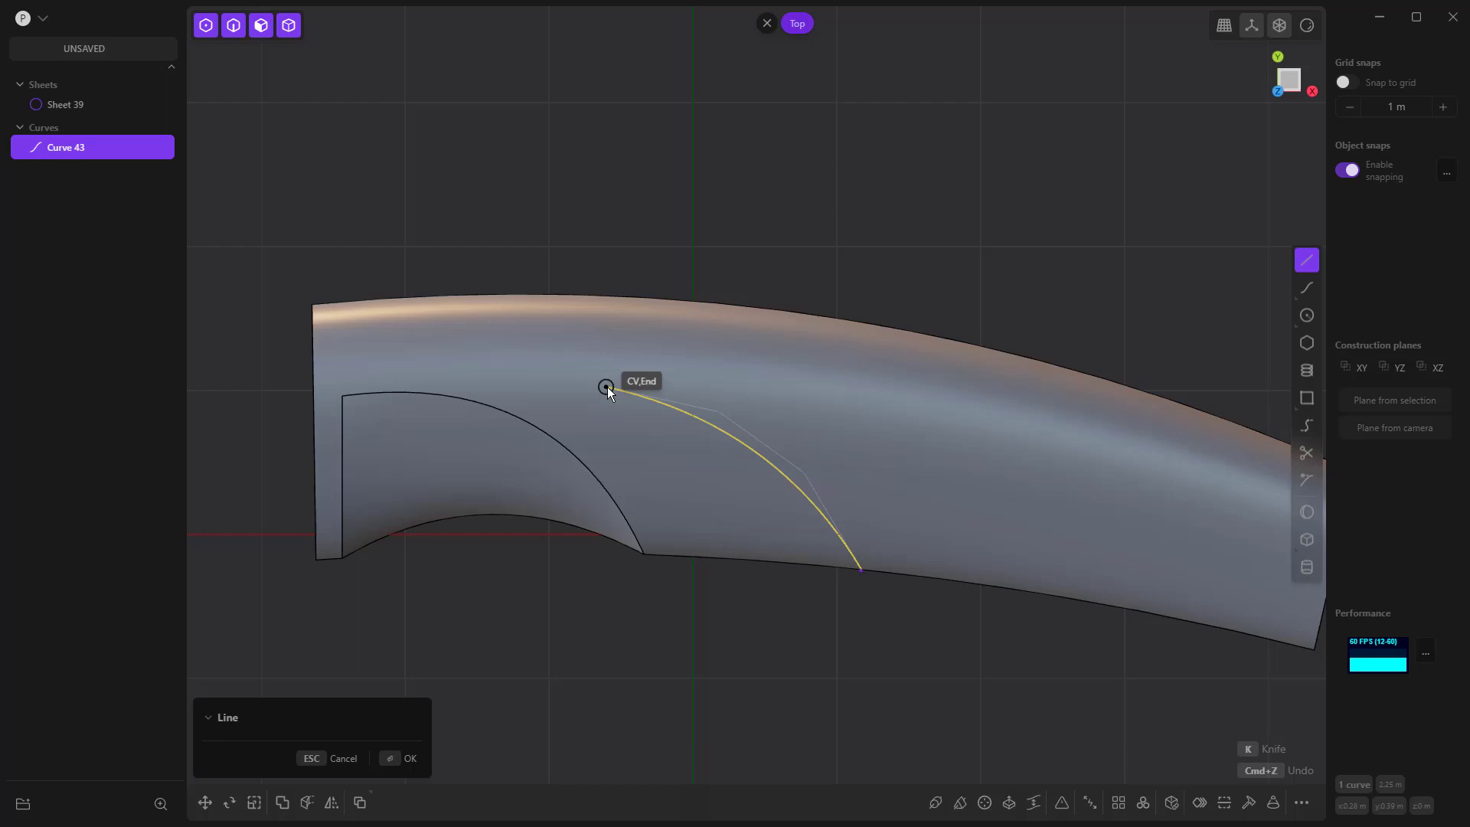
pyautogui.click(606, 388)
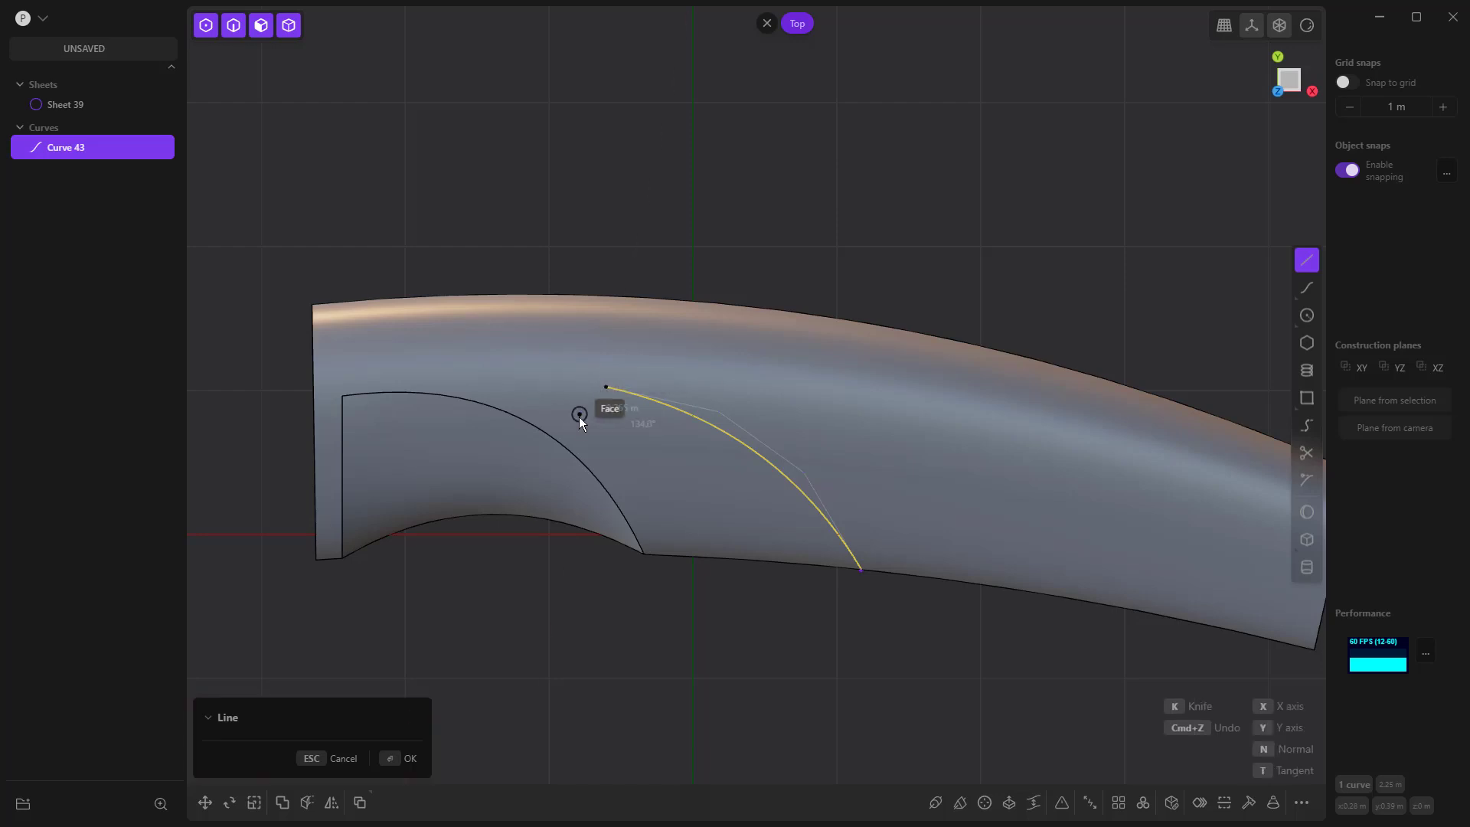
pyautogui.hotkey('ctrl', 'z')
pyautogui.click(631, 546)
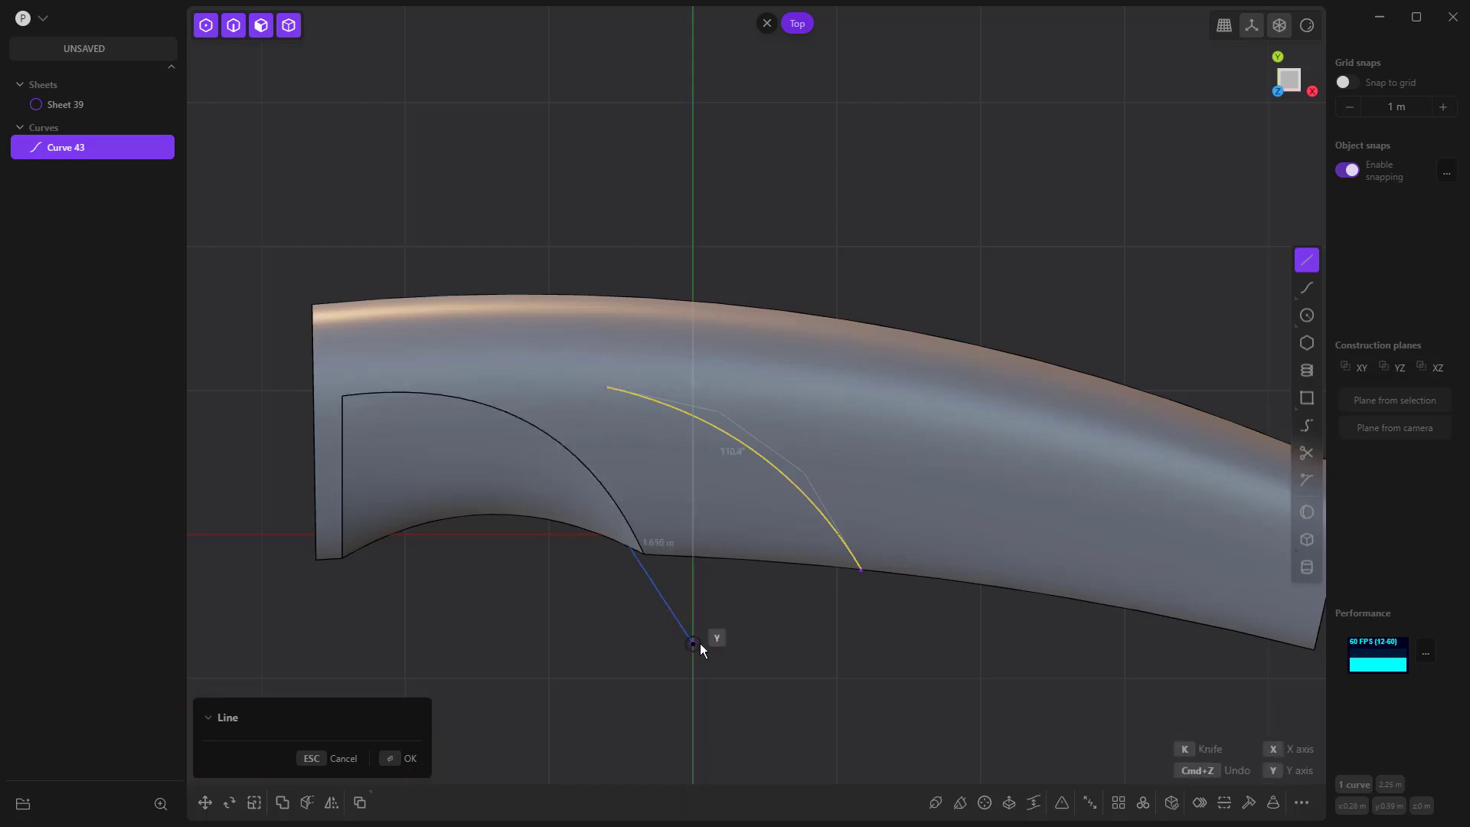
pyautogui.click(700, 644)
pyautogui.keyDown('shift'); pyautogui.click(623, 393); pyautogui.keyUp('shift')
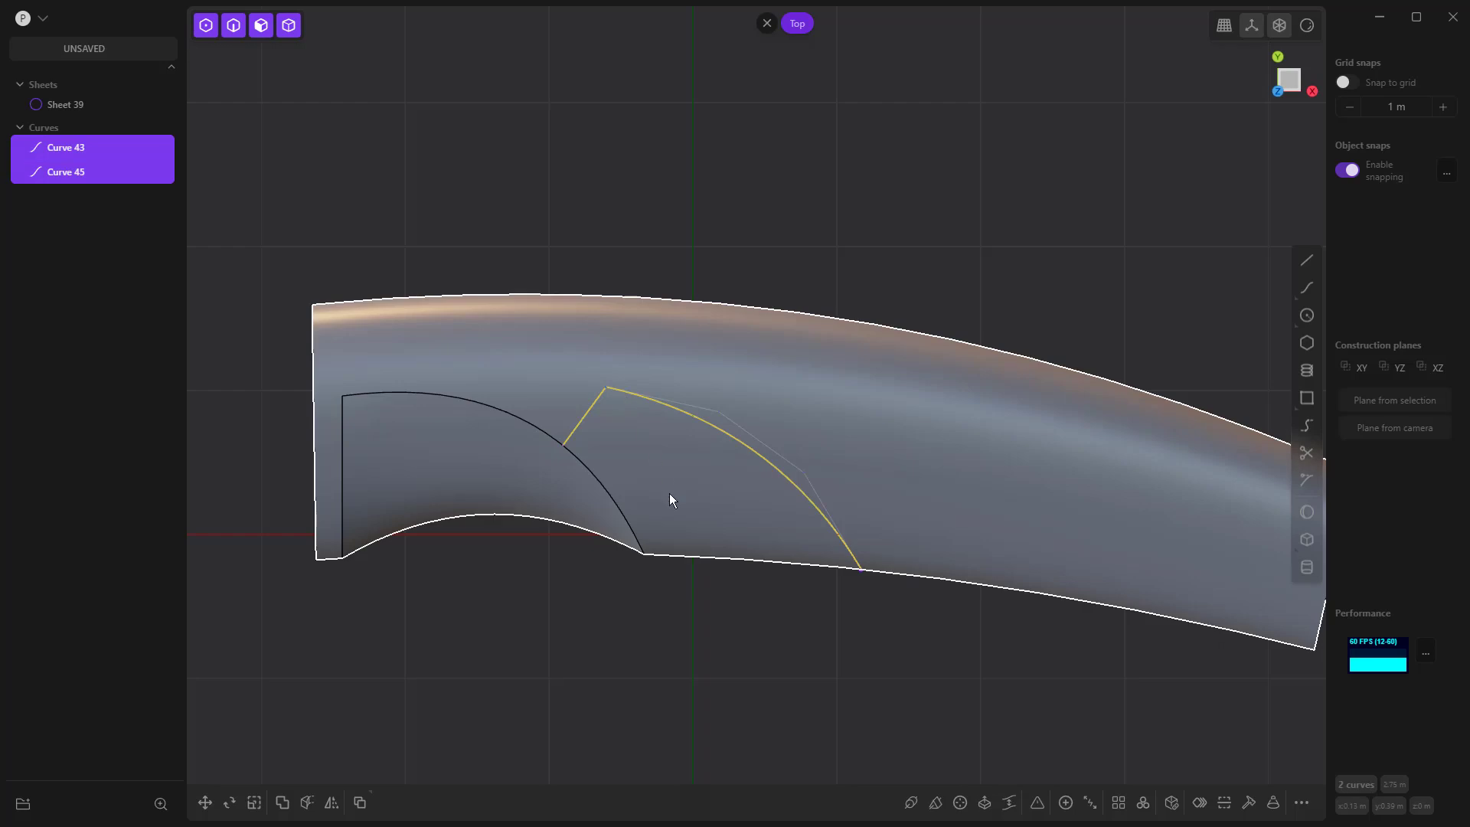
pyautogui.press('j')
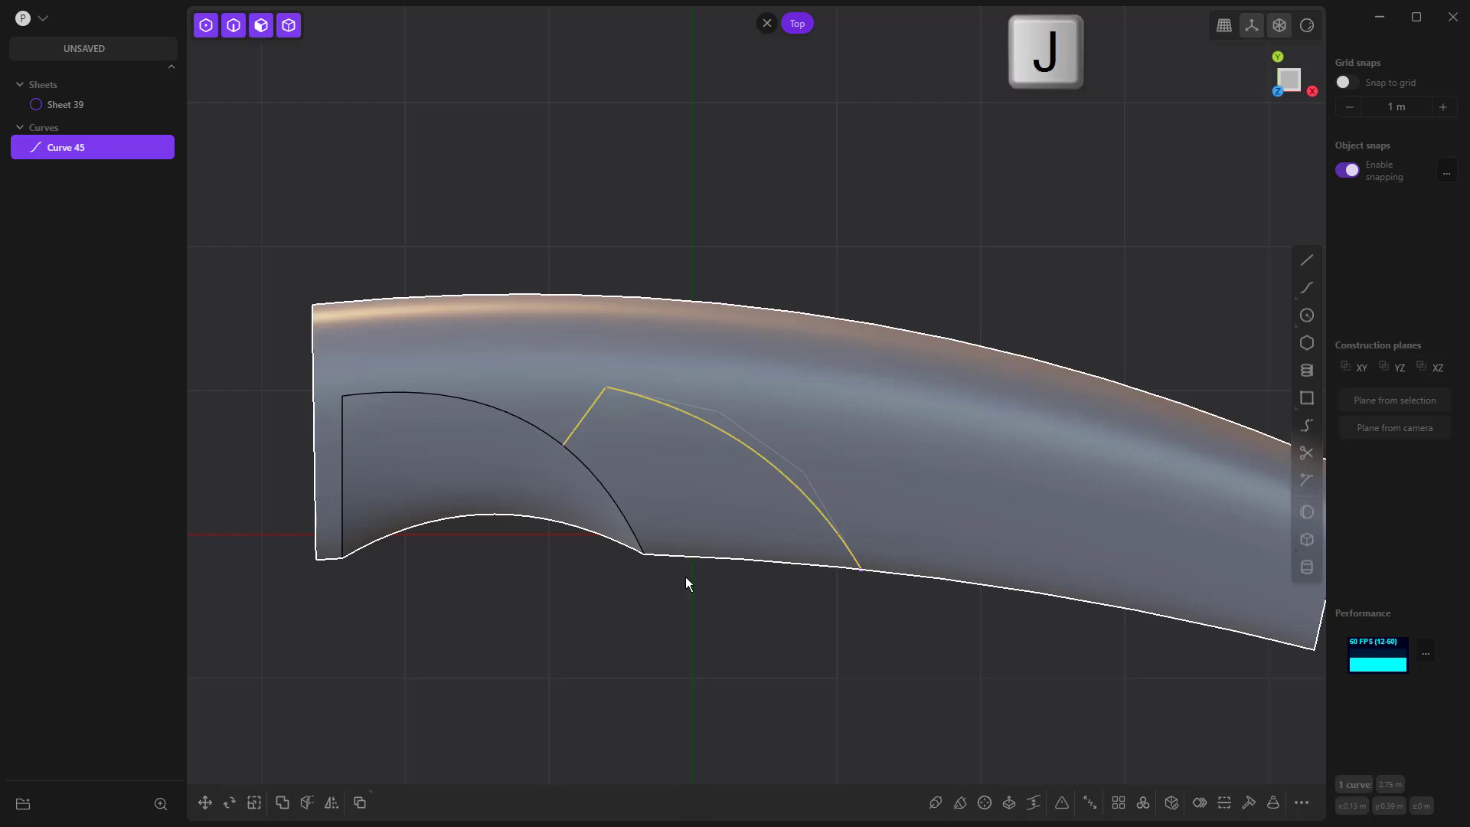
pyautogui.click(704, 633)
pyautogui.moveTo(705, 633); pyautogui.dragTo(802, 421, button='middle')
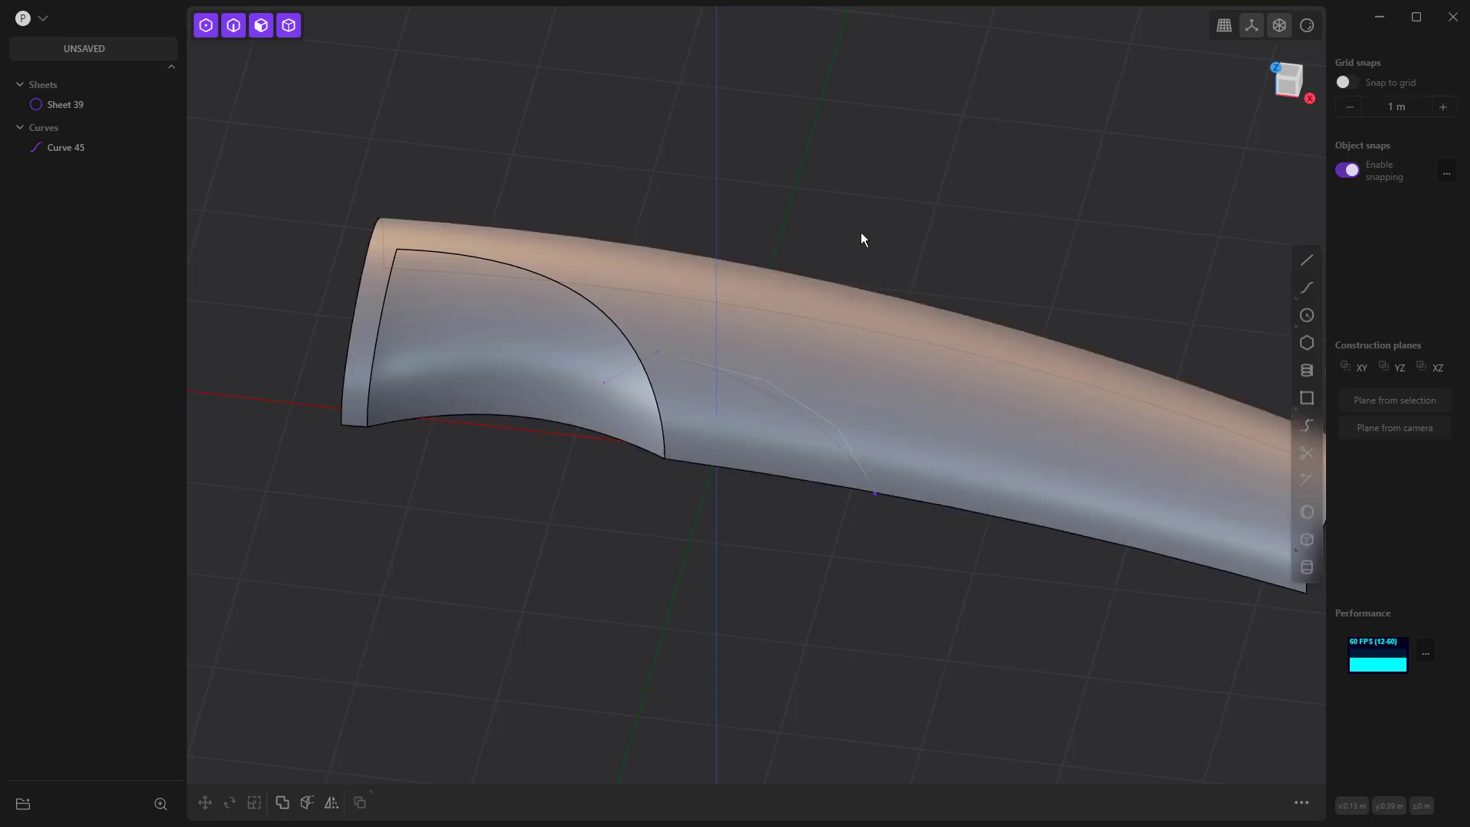
pyautogui.press('KP_7')
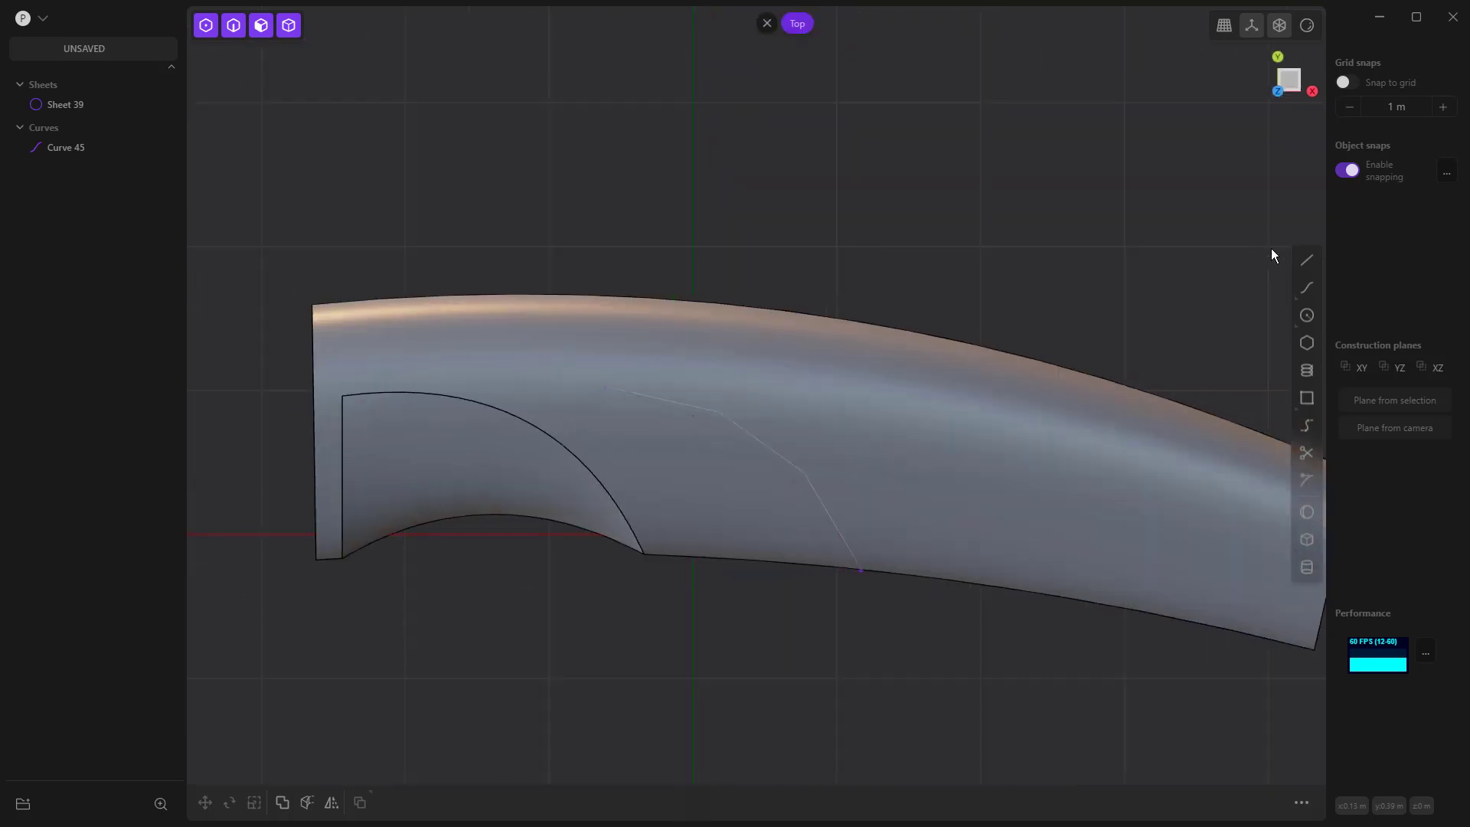
pyautogui.click(1307, 259)
pyautogui.click(520, 418)
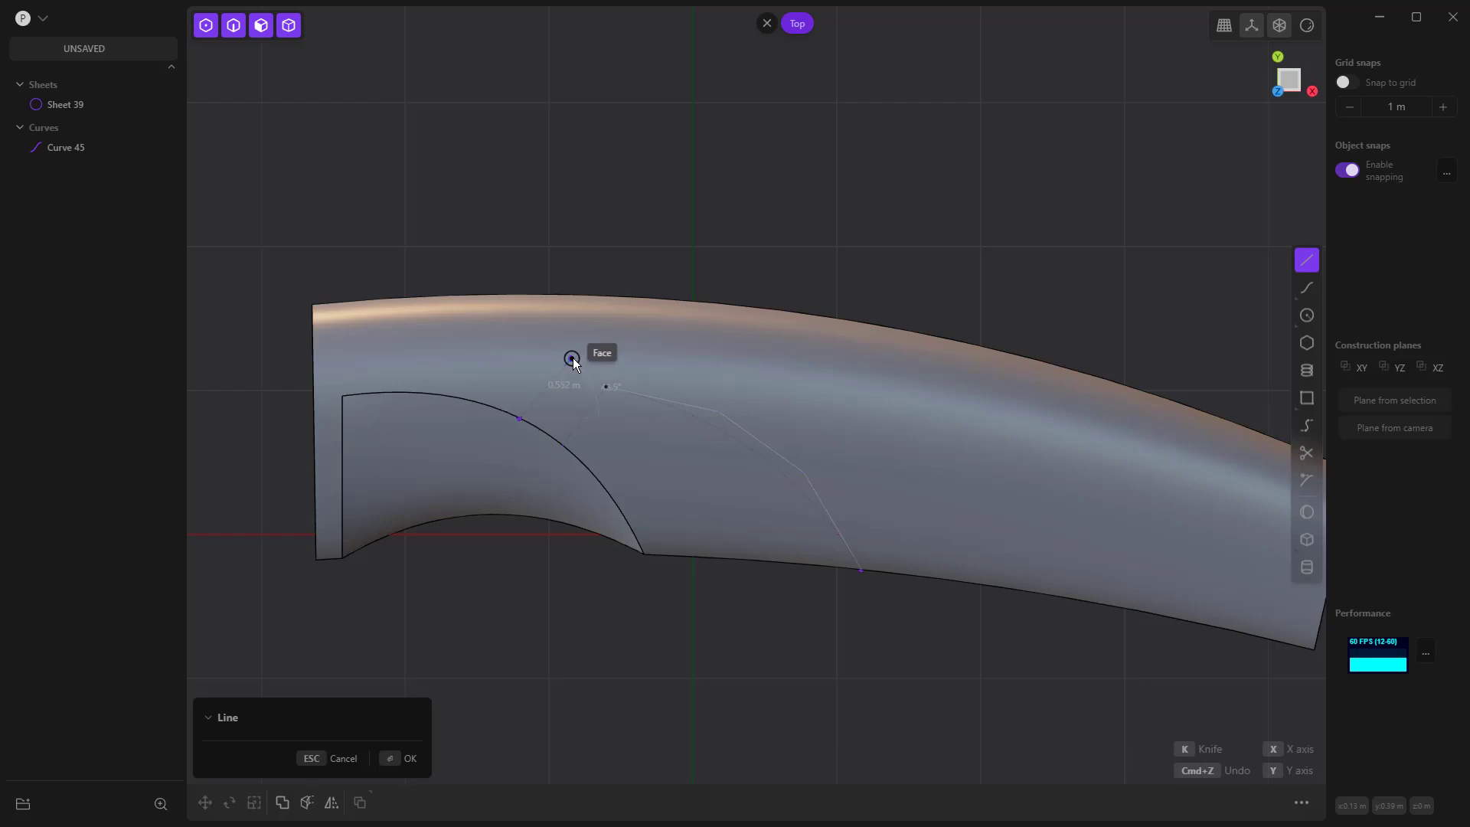
pyautogui.click(611, 335)
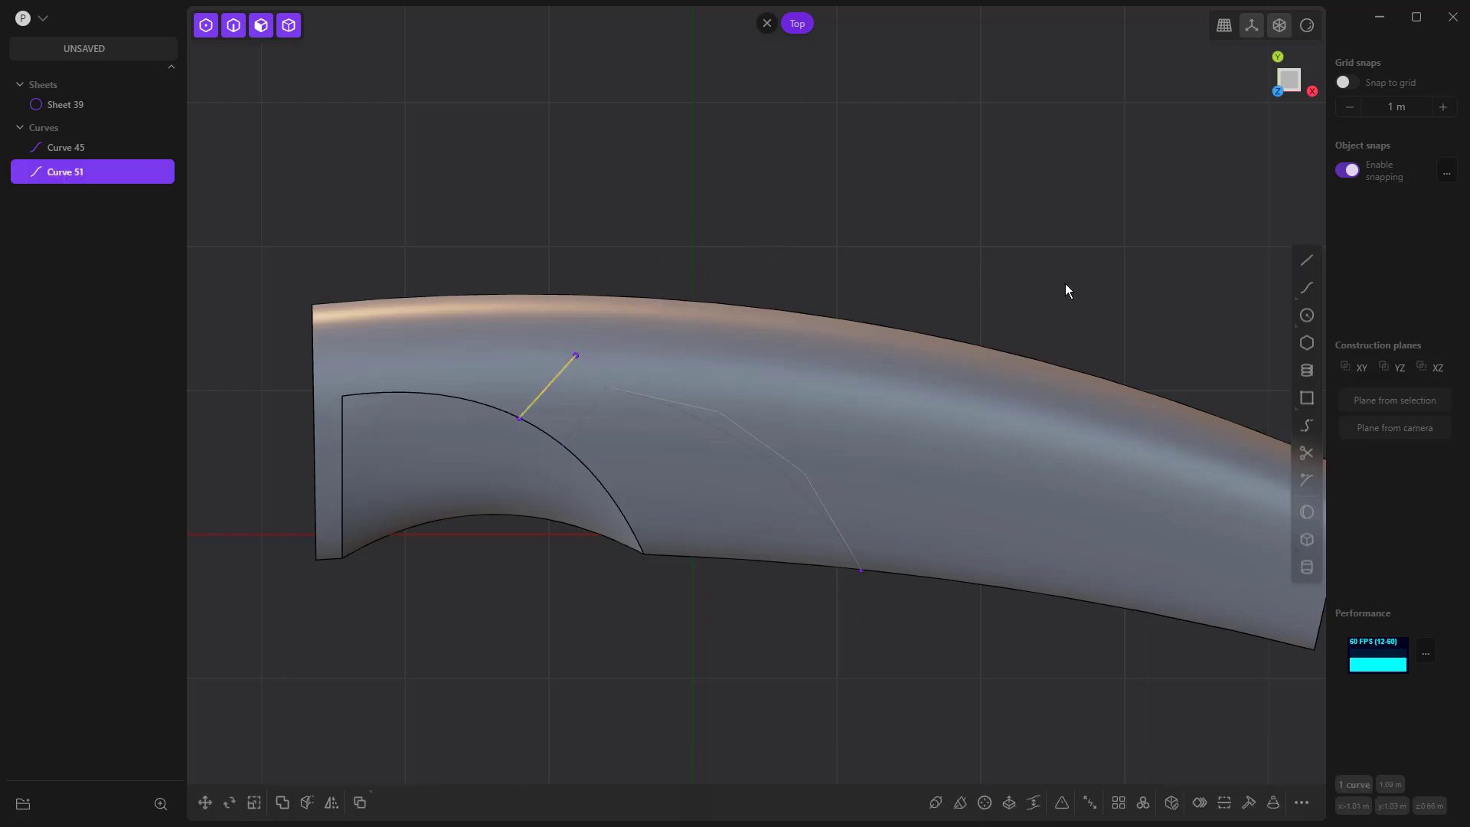
pyautogui.click(1307, 288)
pyautogui.click(575, 356)
pyautogui.click(831, 420)
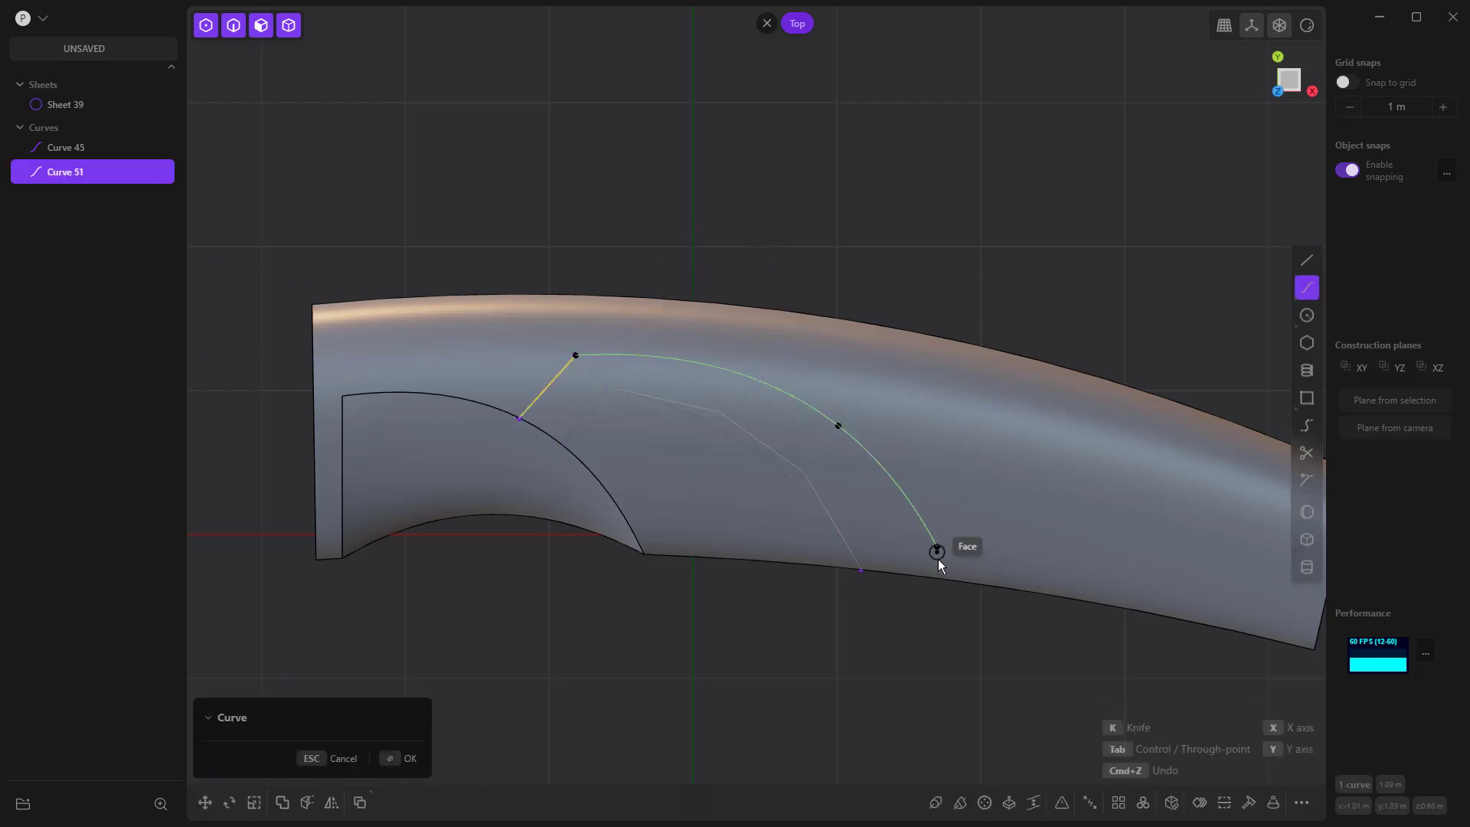
pyautogui.click(940, 574)
pyautogui.press('Return')
pyautogui.moveTo(944, 617); pyautogui.dragTo(802, 559, button='middle')
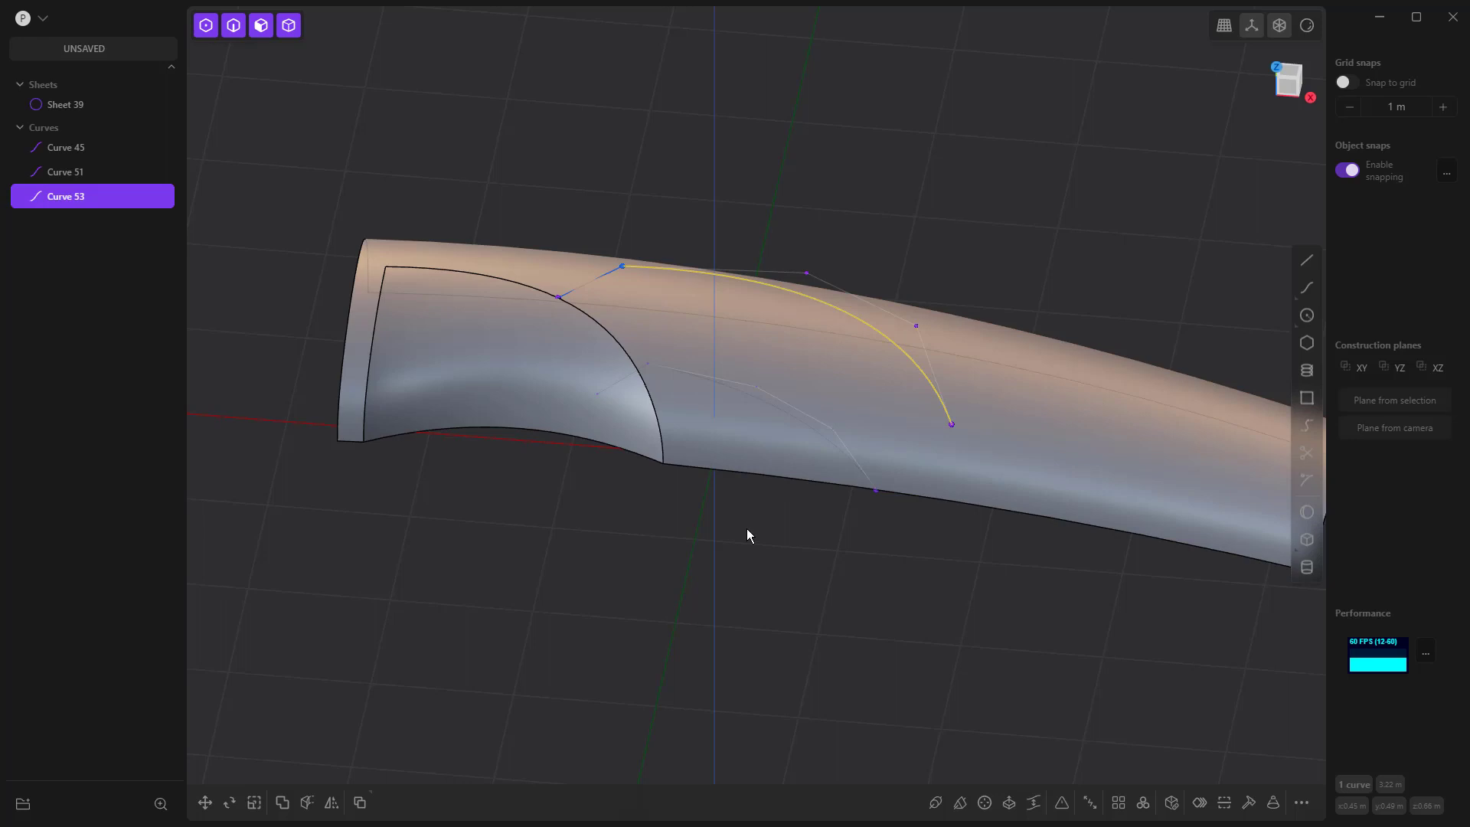
pyautogui.moveTo(748, 532); pyautogui.dragTo(756, 609, button='middle')
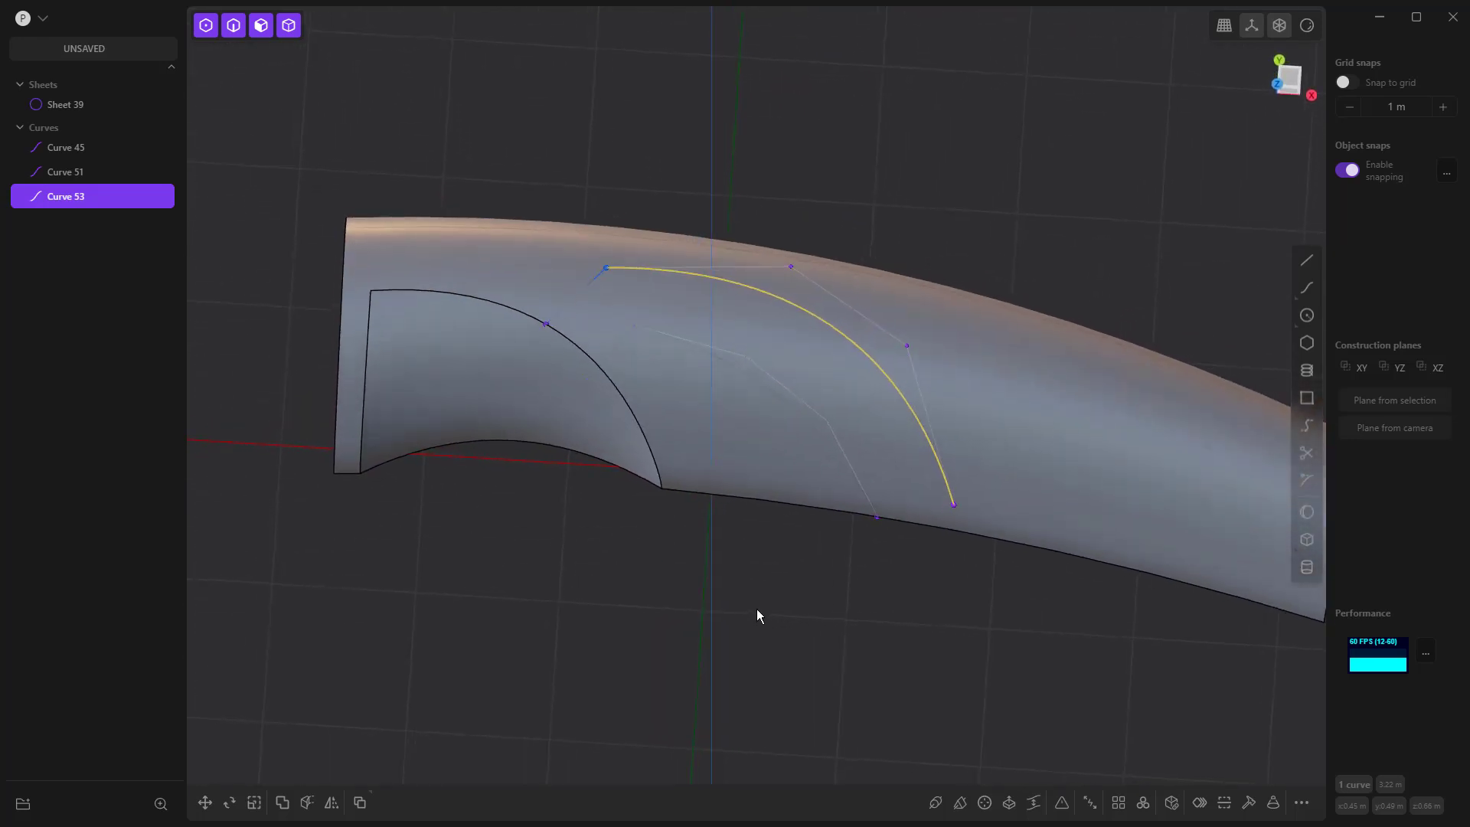
pyautogui.click(591, 284)
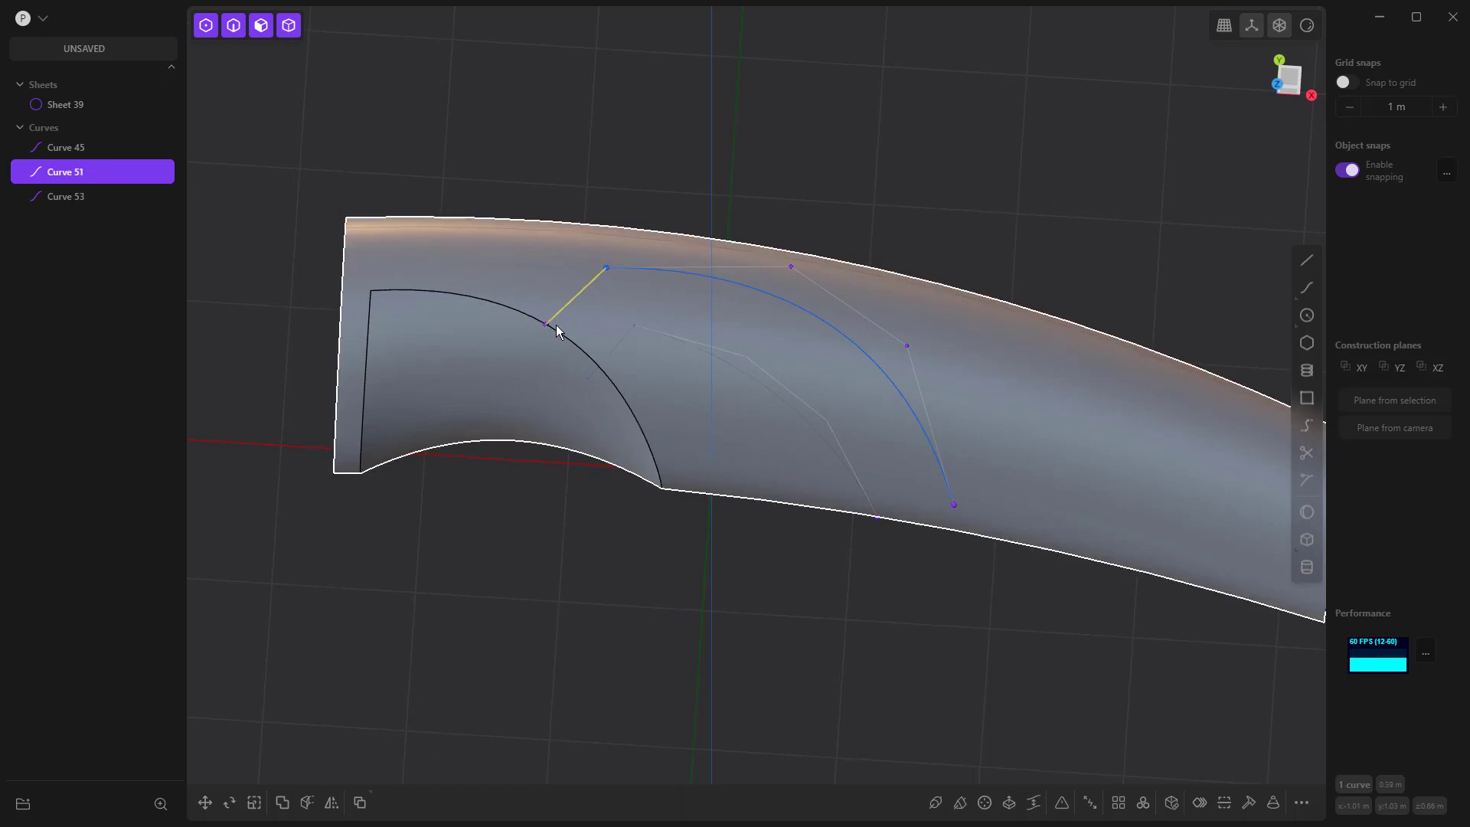
pyautogui.keyDown('shift'); pyautogui.click(669, 273); pyautogui.keyUp('shift')
pyautogui.press('Delete')
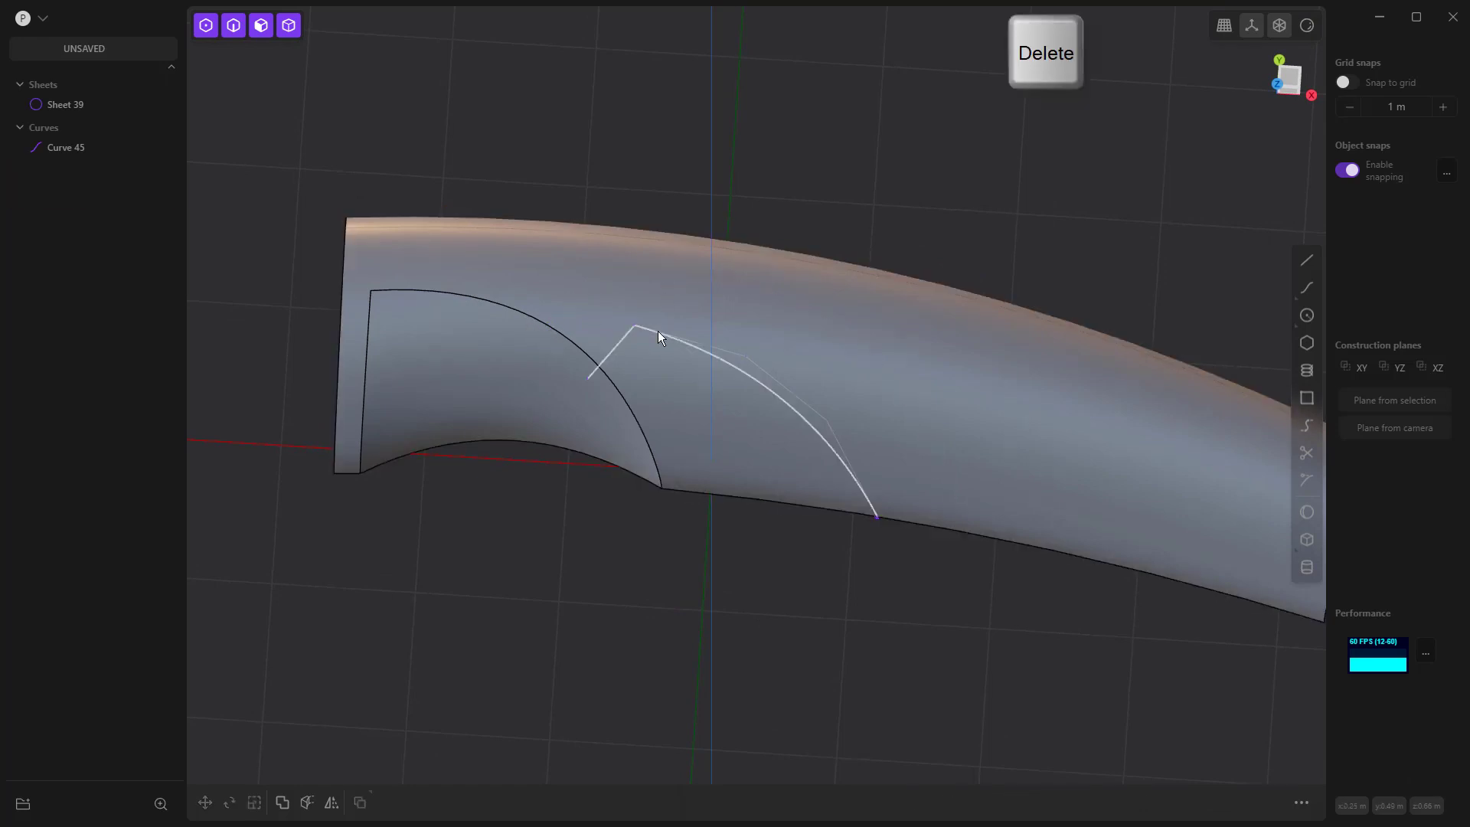
pyautogui.click(1244, 528)
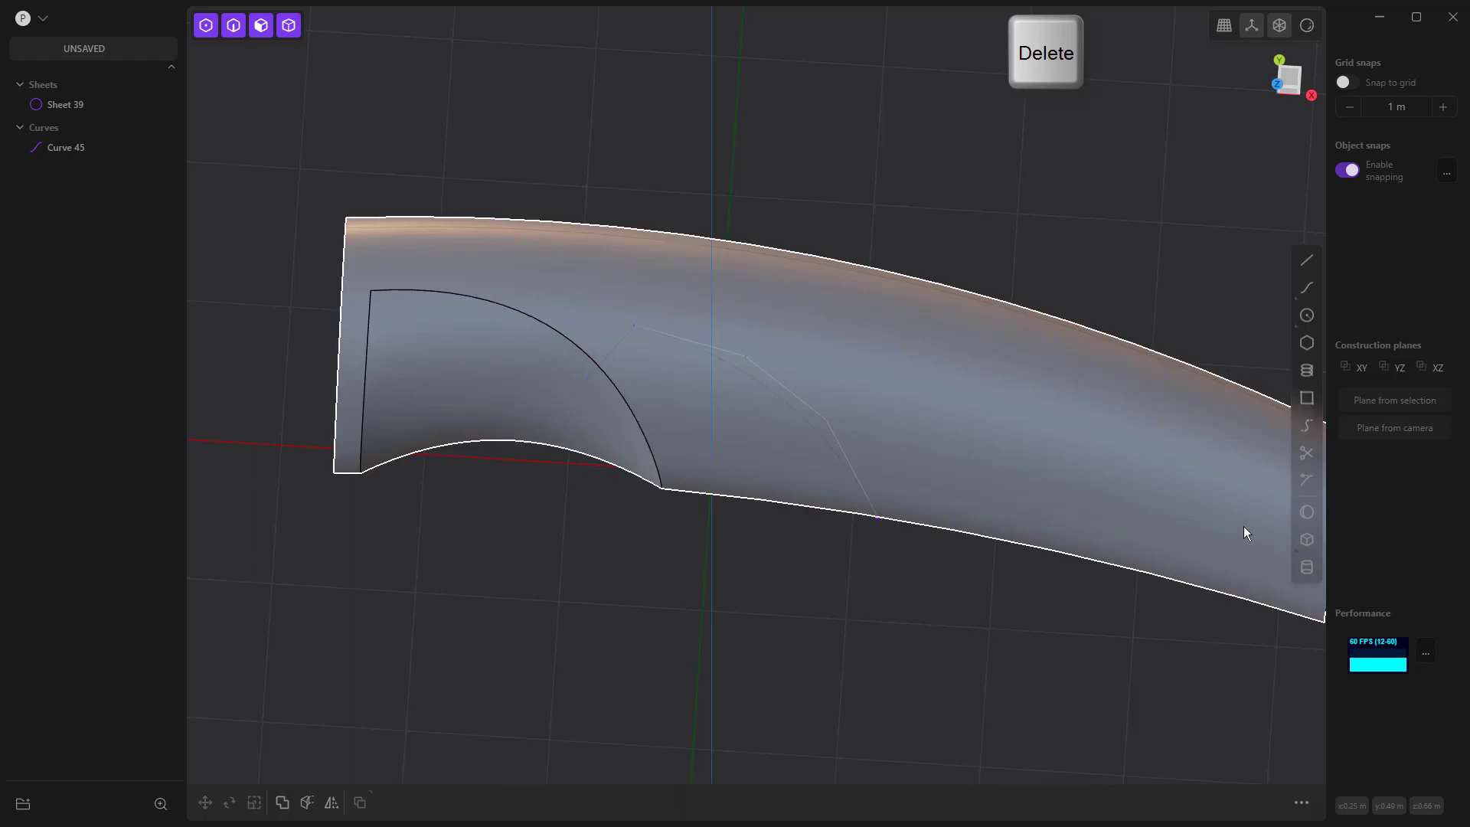
pyautogui.click(1436, 400)
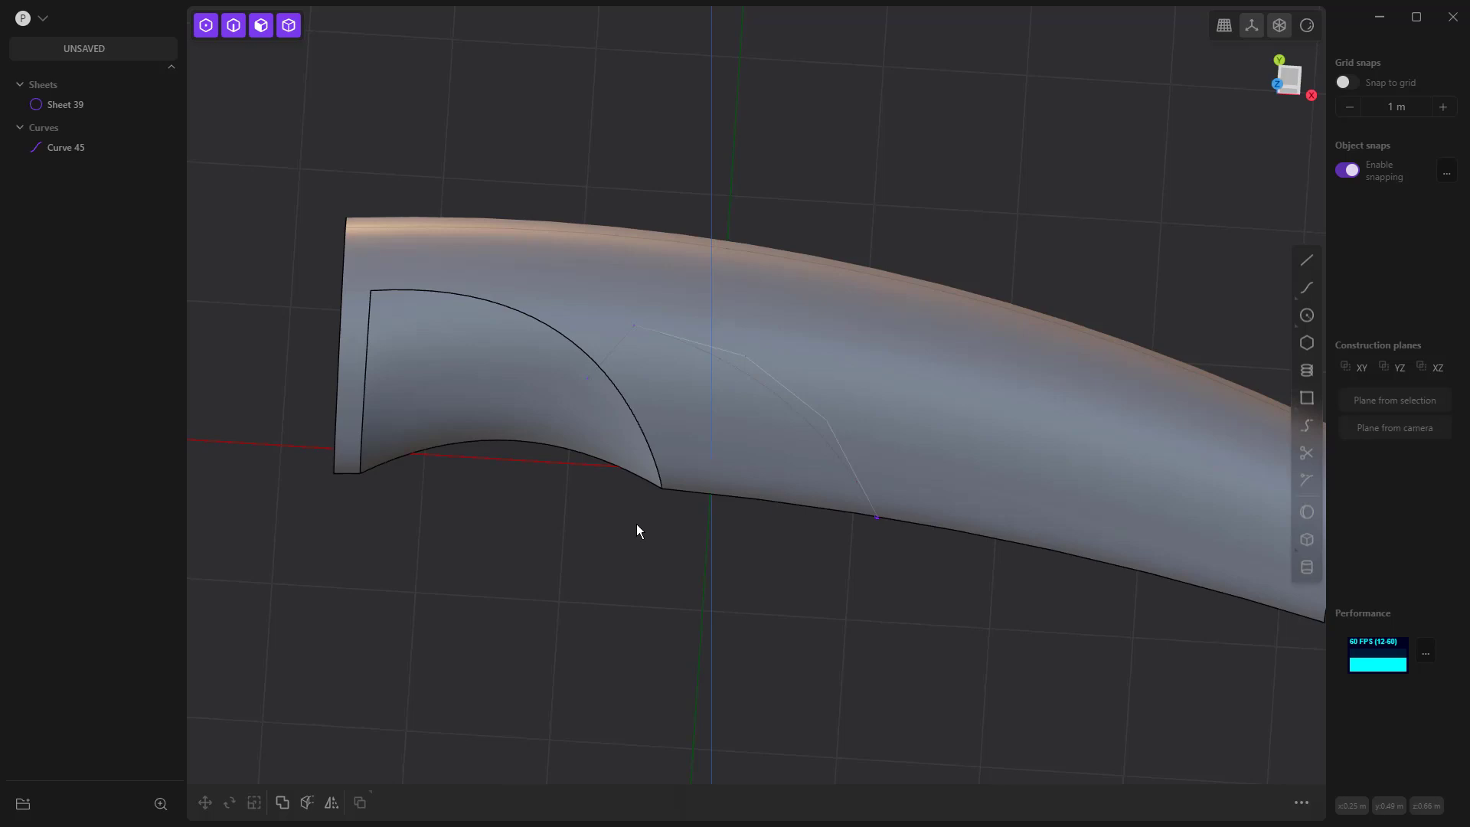
# Select Curve 45, try a Cut on the handle, cancel it, and reselect Curve 45.
pyautogui.press('KP_7')
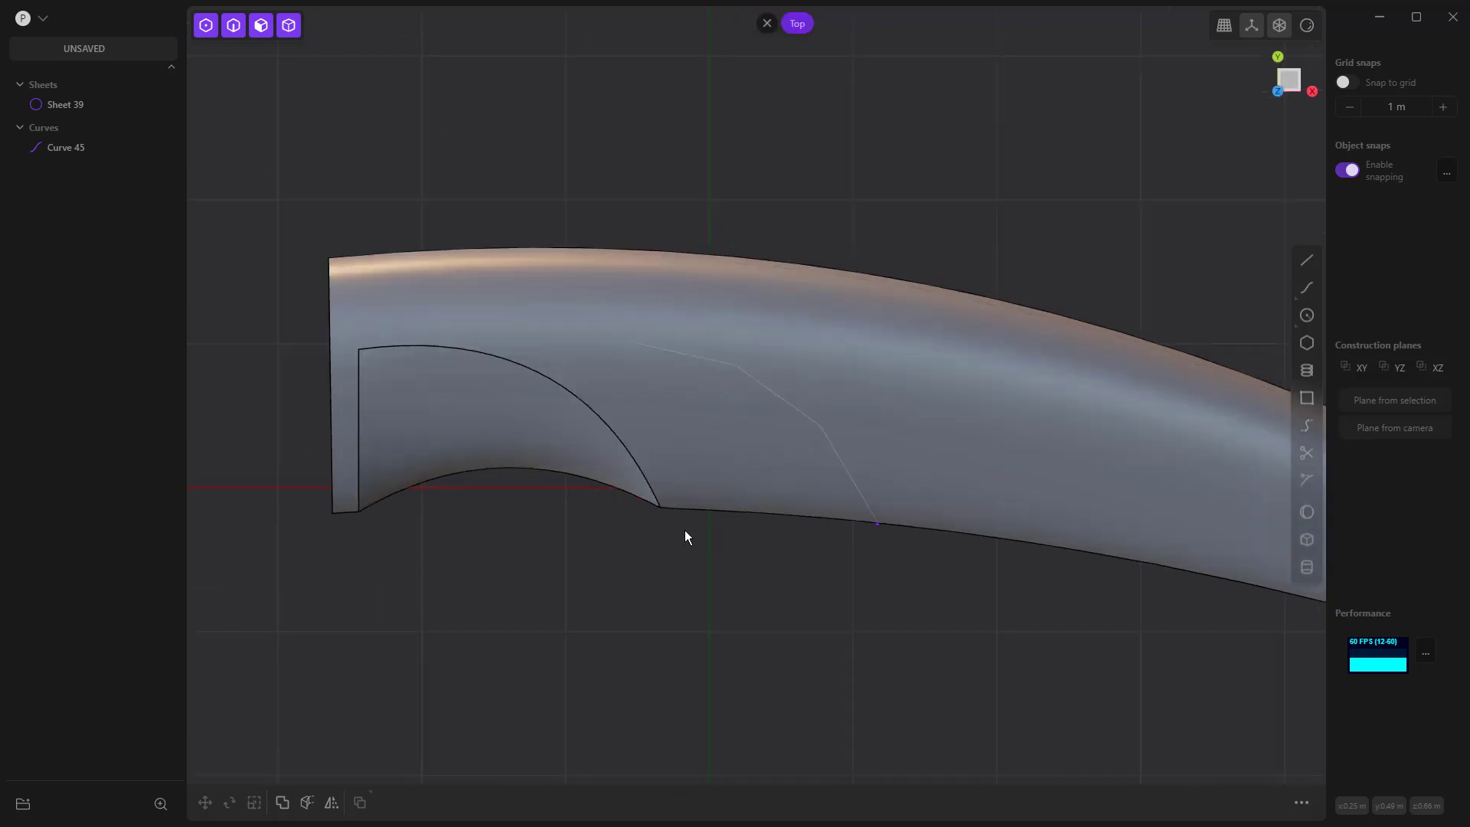
pyautogui.click(725, 379)
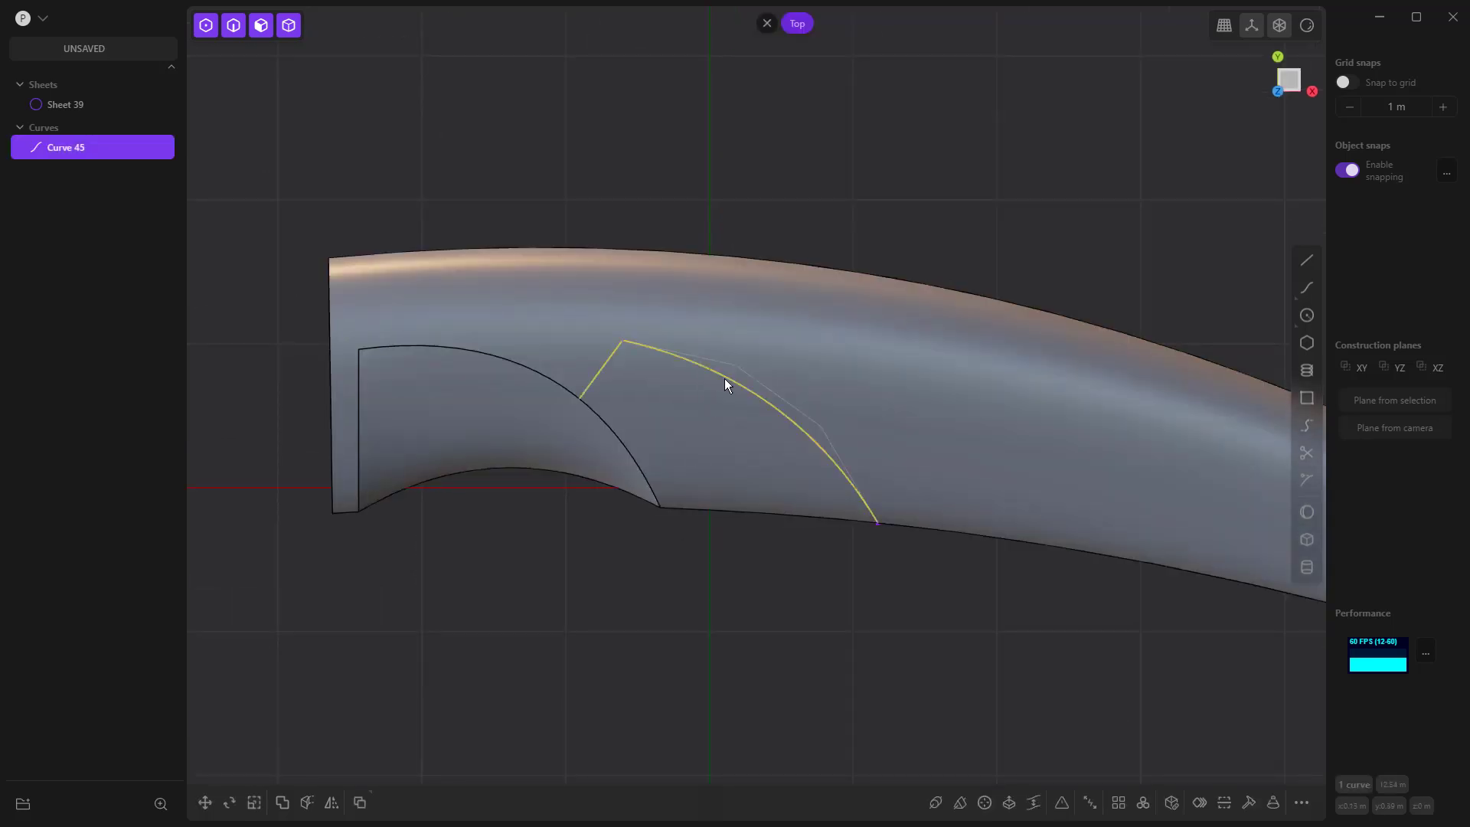
pyautogui.press('c')
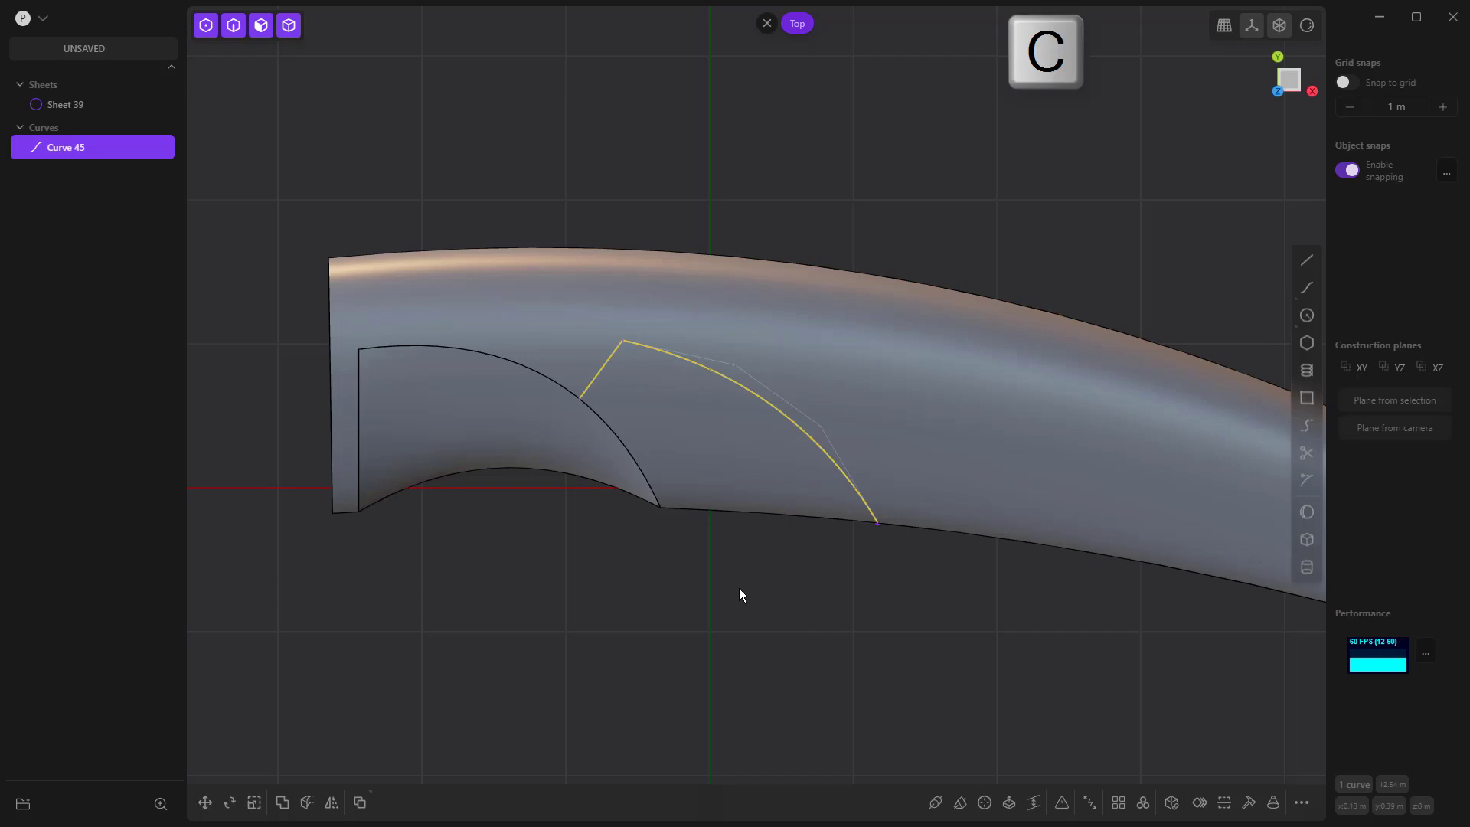
pyautogui.click(721, 480)
pyautogui.moveTo(723, 571); pyautogui.dragTo(583, 531, button='middle')
pyautogui.press('Escape')
pyautogui.click(589, 570)
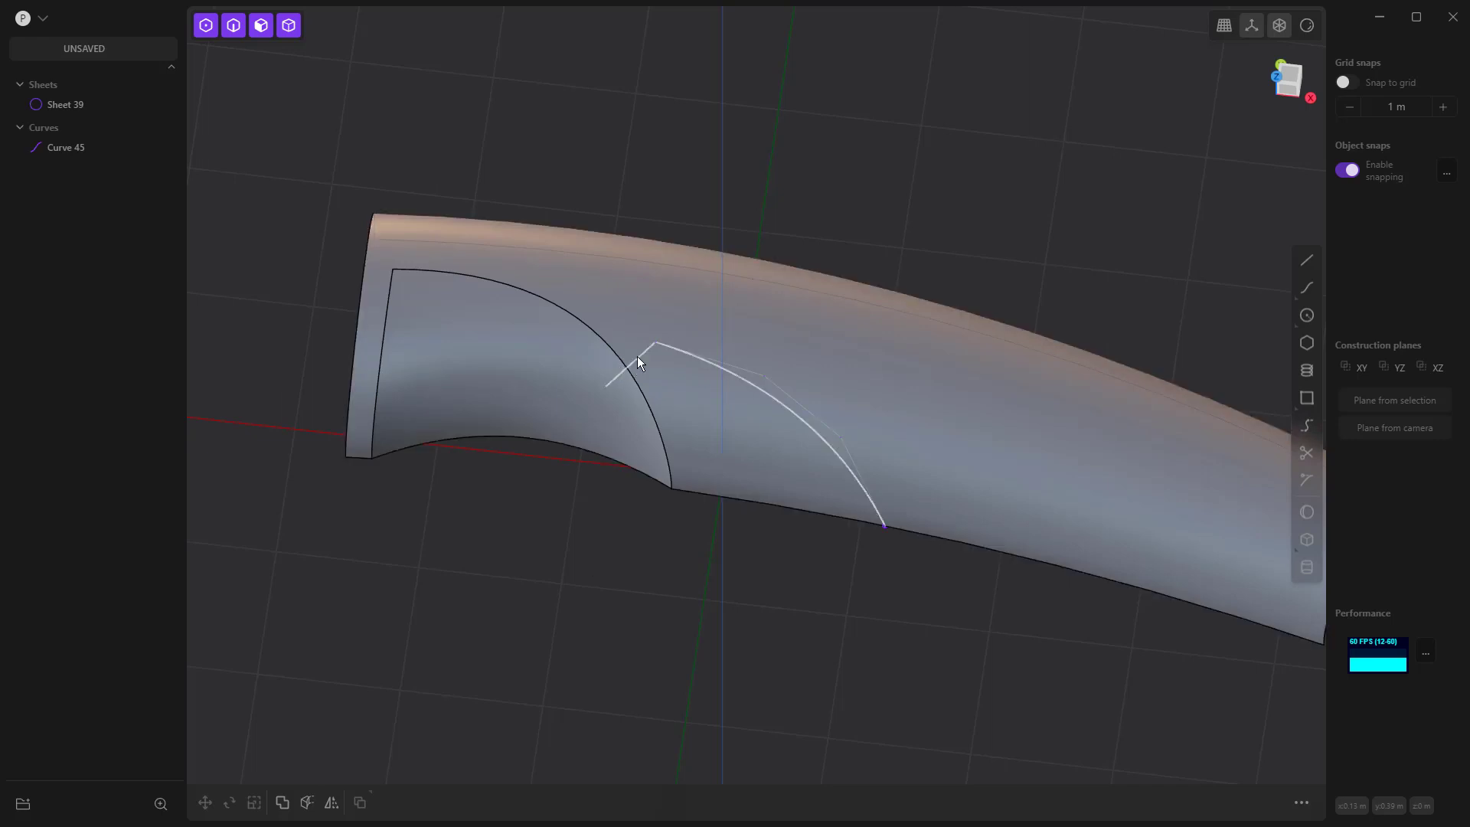
pyautogui.click(637, 356)
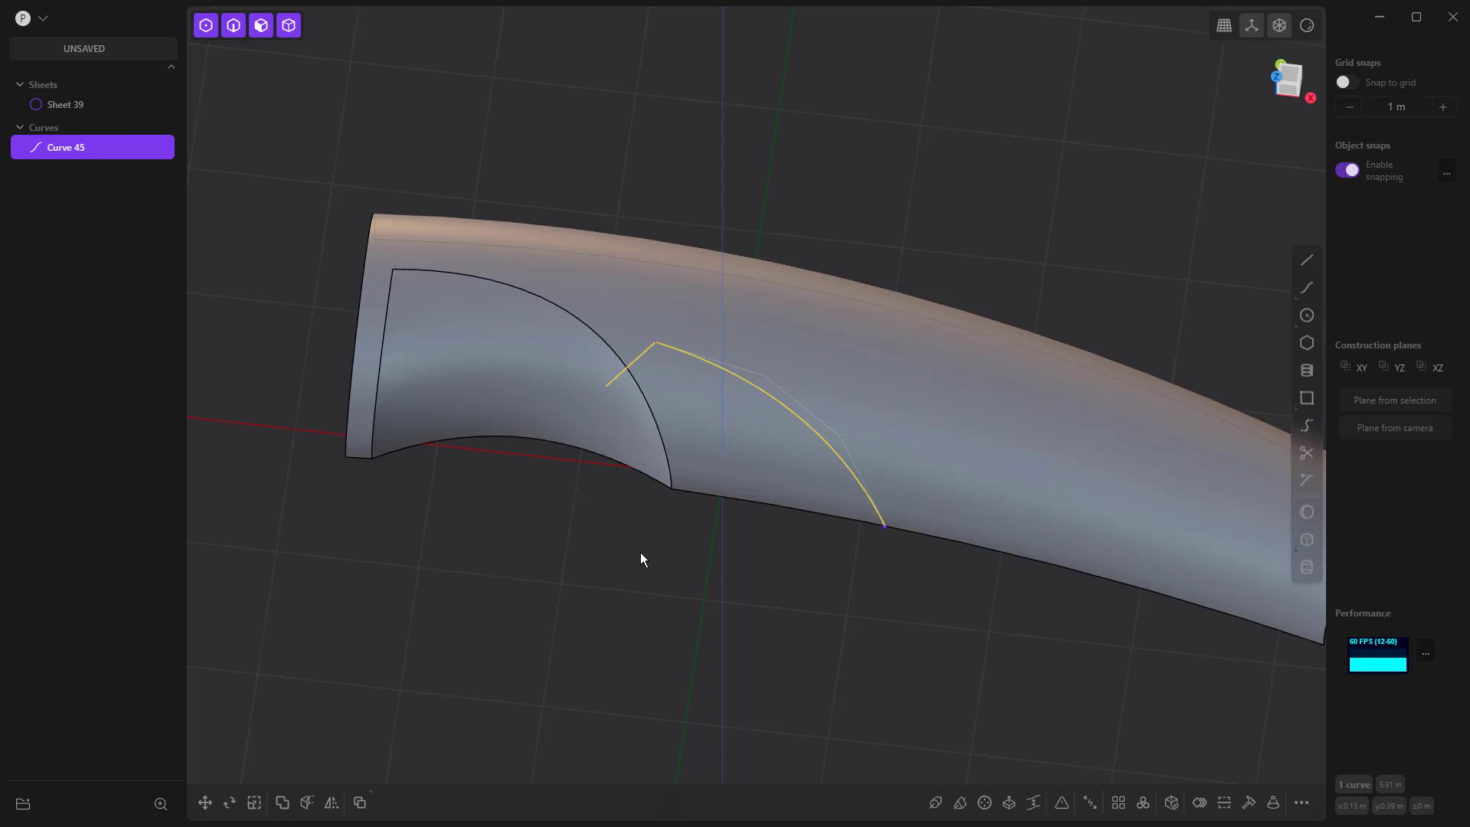
# Imprint Curve 45 onto the handle and delete the leftover construction curve.
pyautogui.hotkey('shift', 'i')
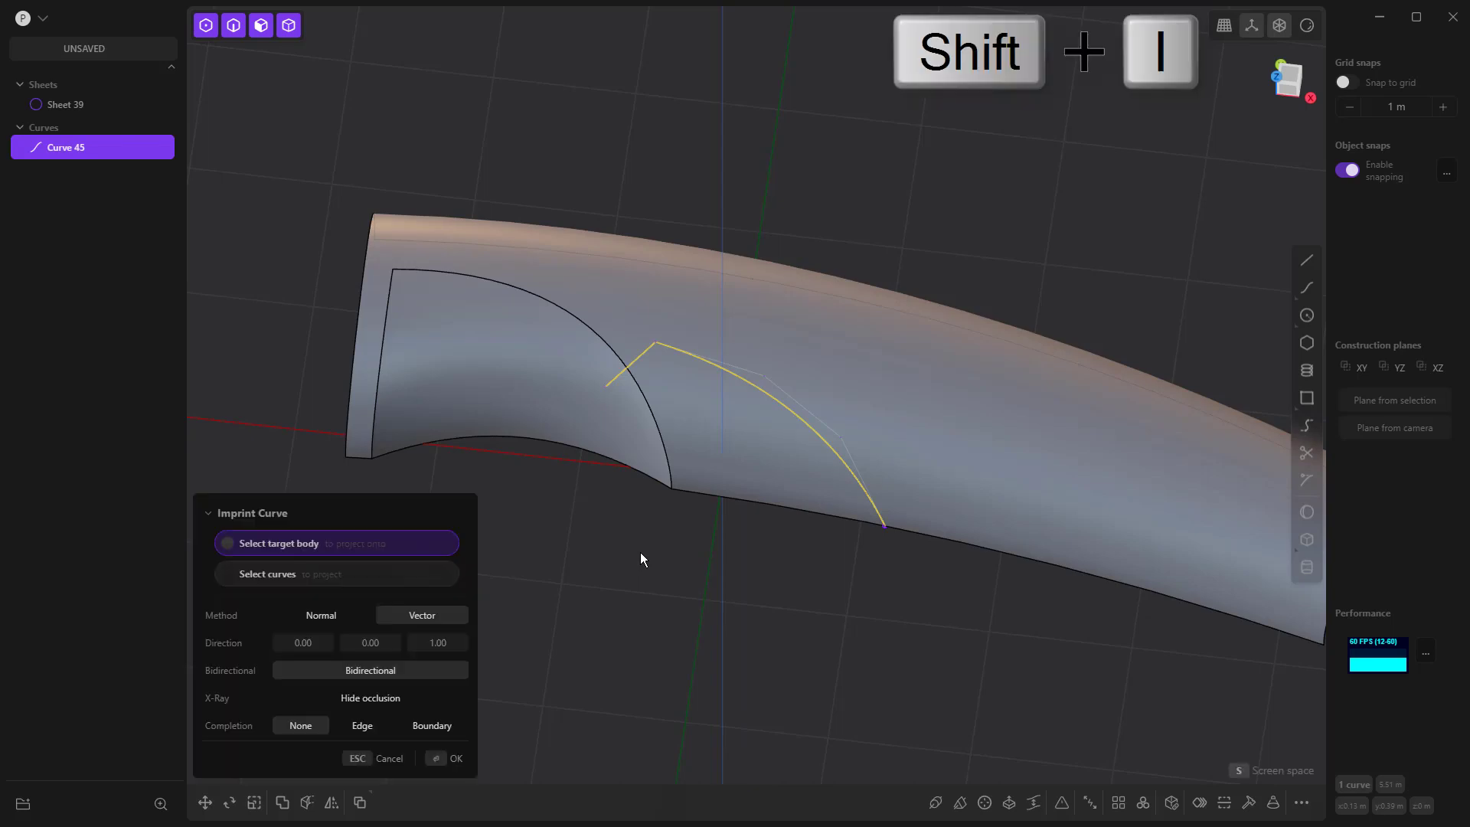
pyautogui.click(711, 434)
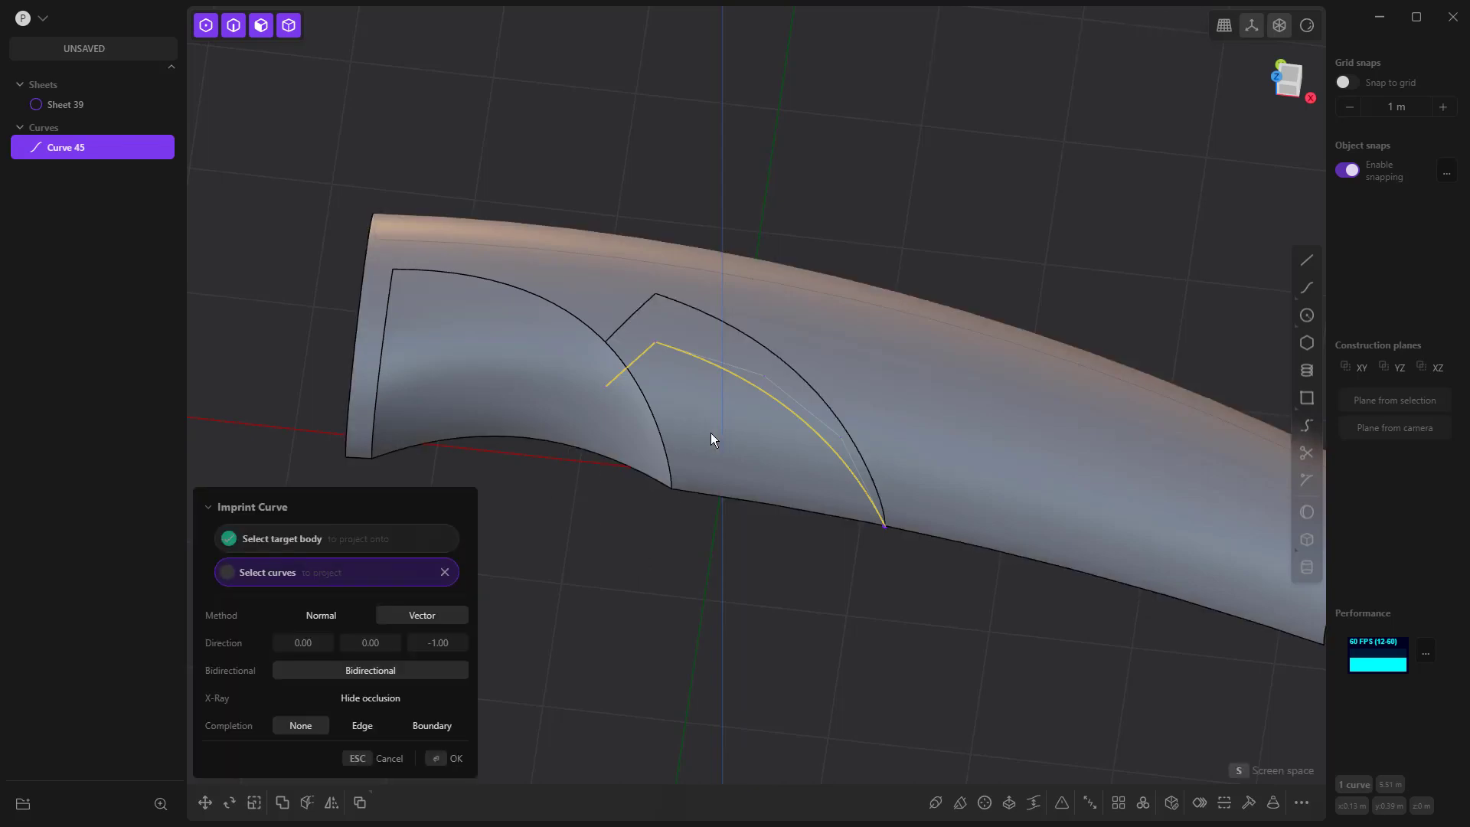
pyautogui.press('Return')
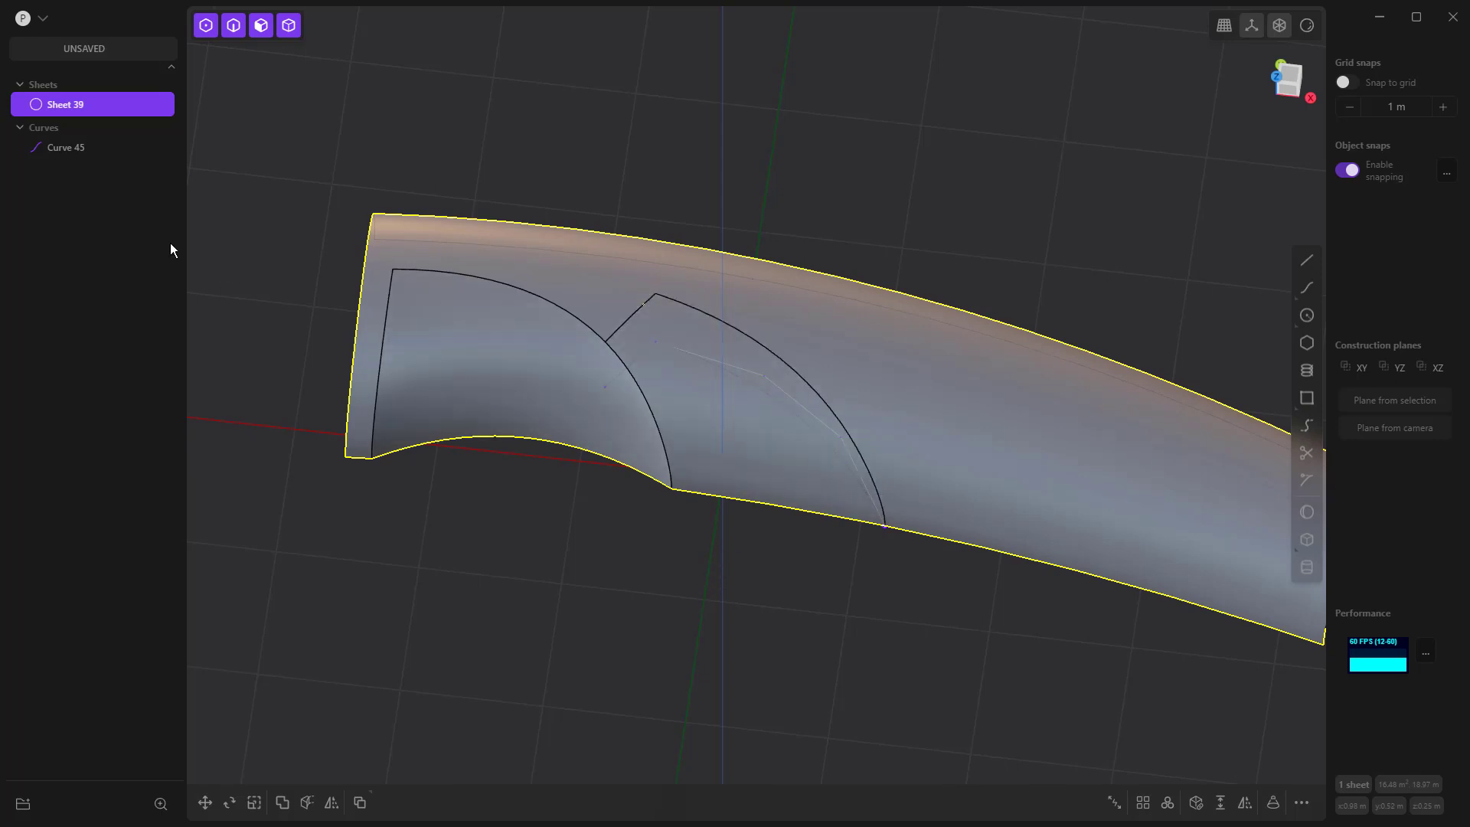
pyautogui.click(75, 149)
pyautogui.press('Delete')
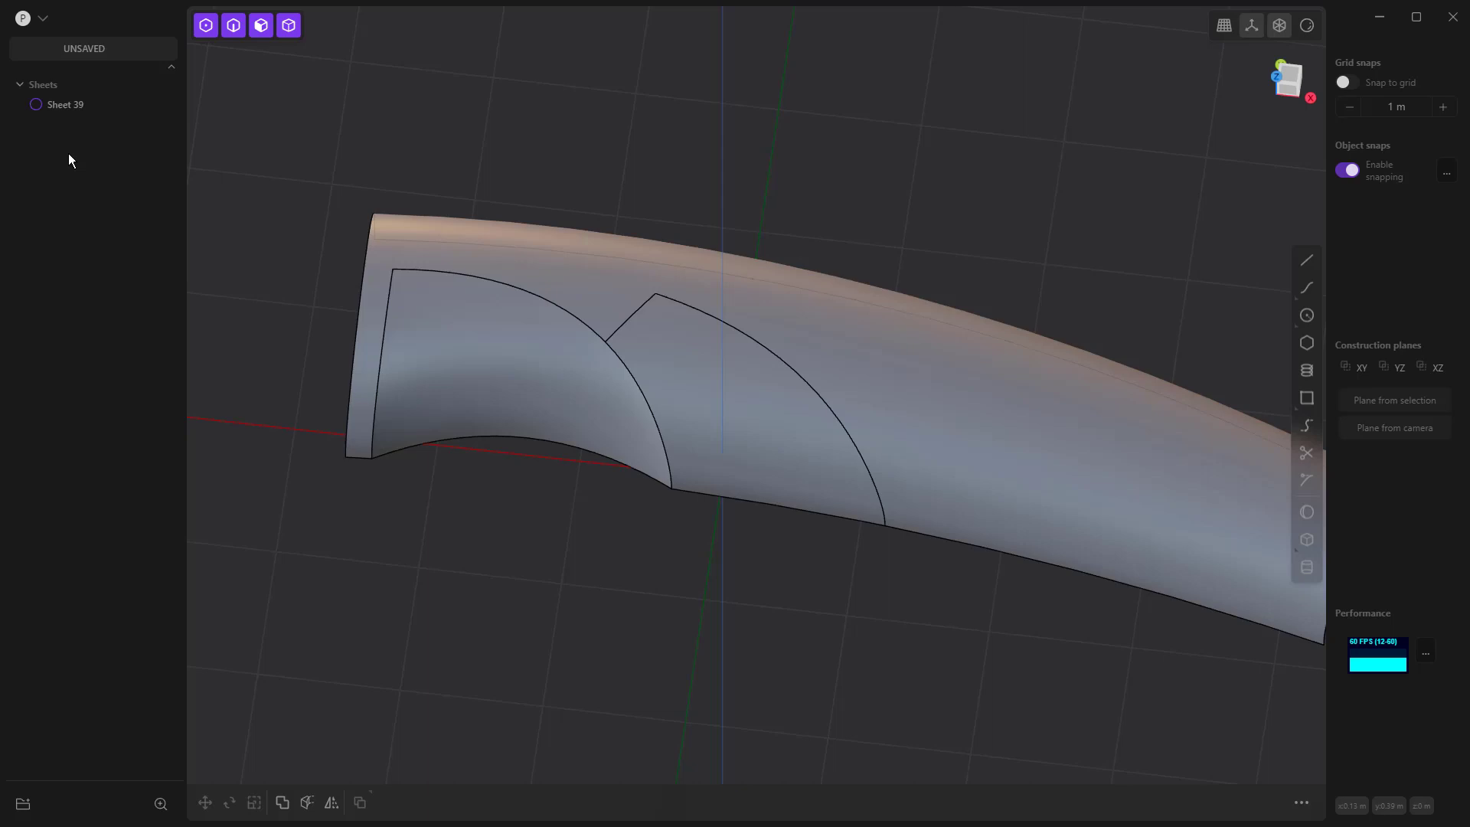
# Extract the face inside the second cutaway as Sheet 57 and delete it.
pyautogui.click(736, 413)
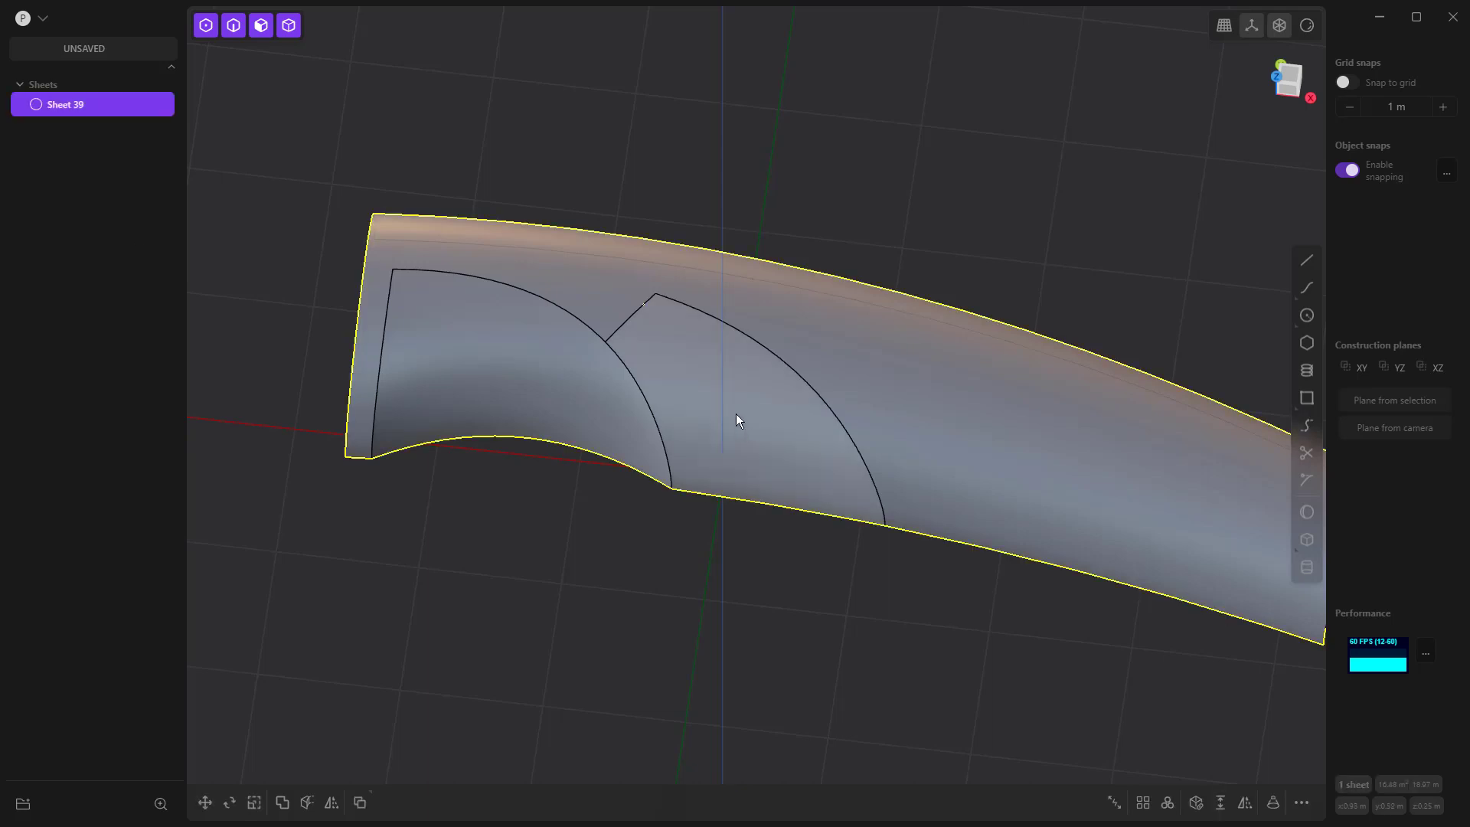
pyautogui.click(737, 412)
pyautogui.press('o')
pyautogui.hotkey('alt', 'j')
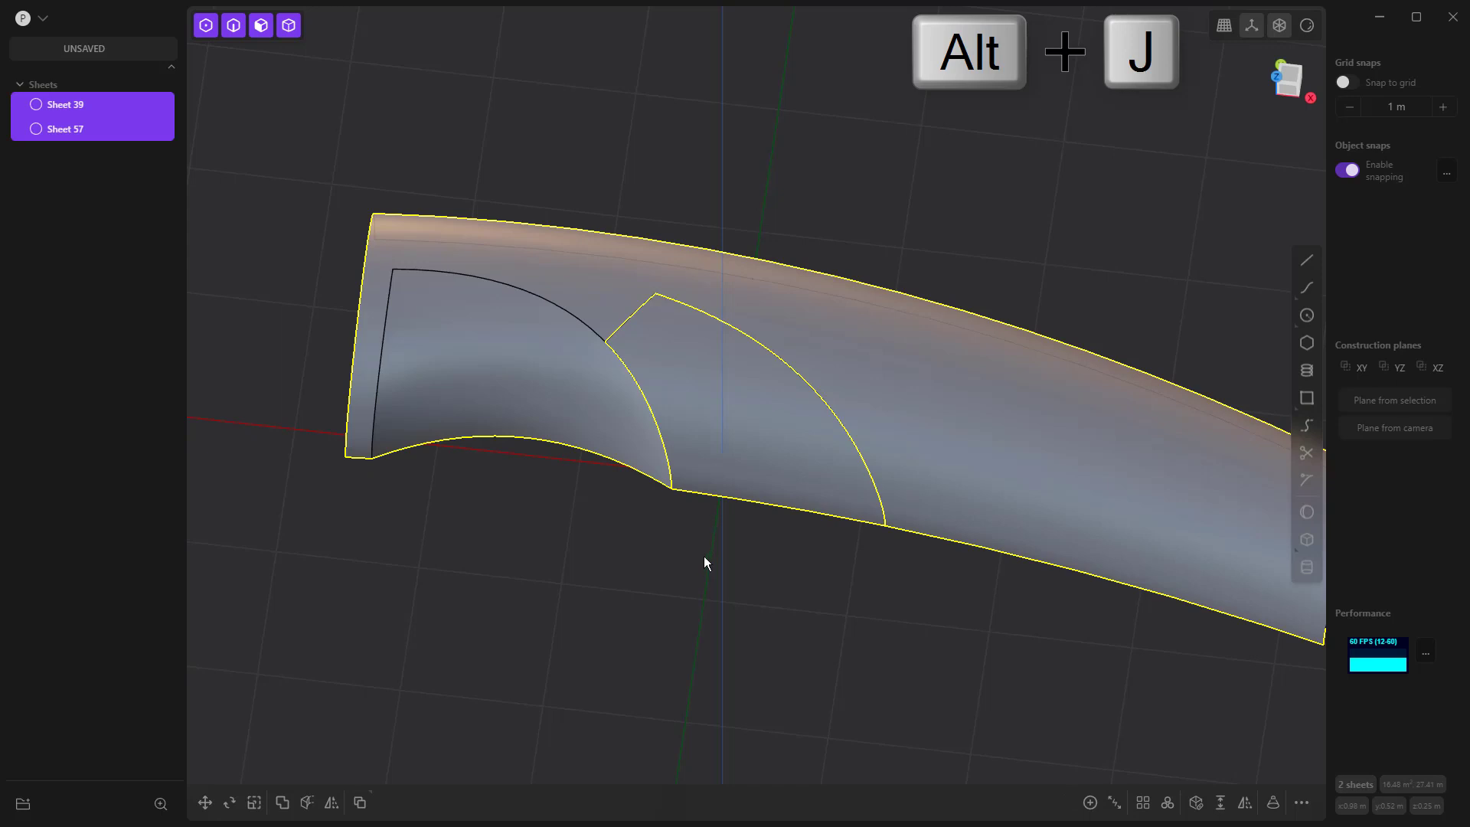
pyautogui.click(669, 549)
pyautogui.click(68, 106)
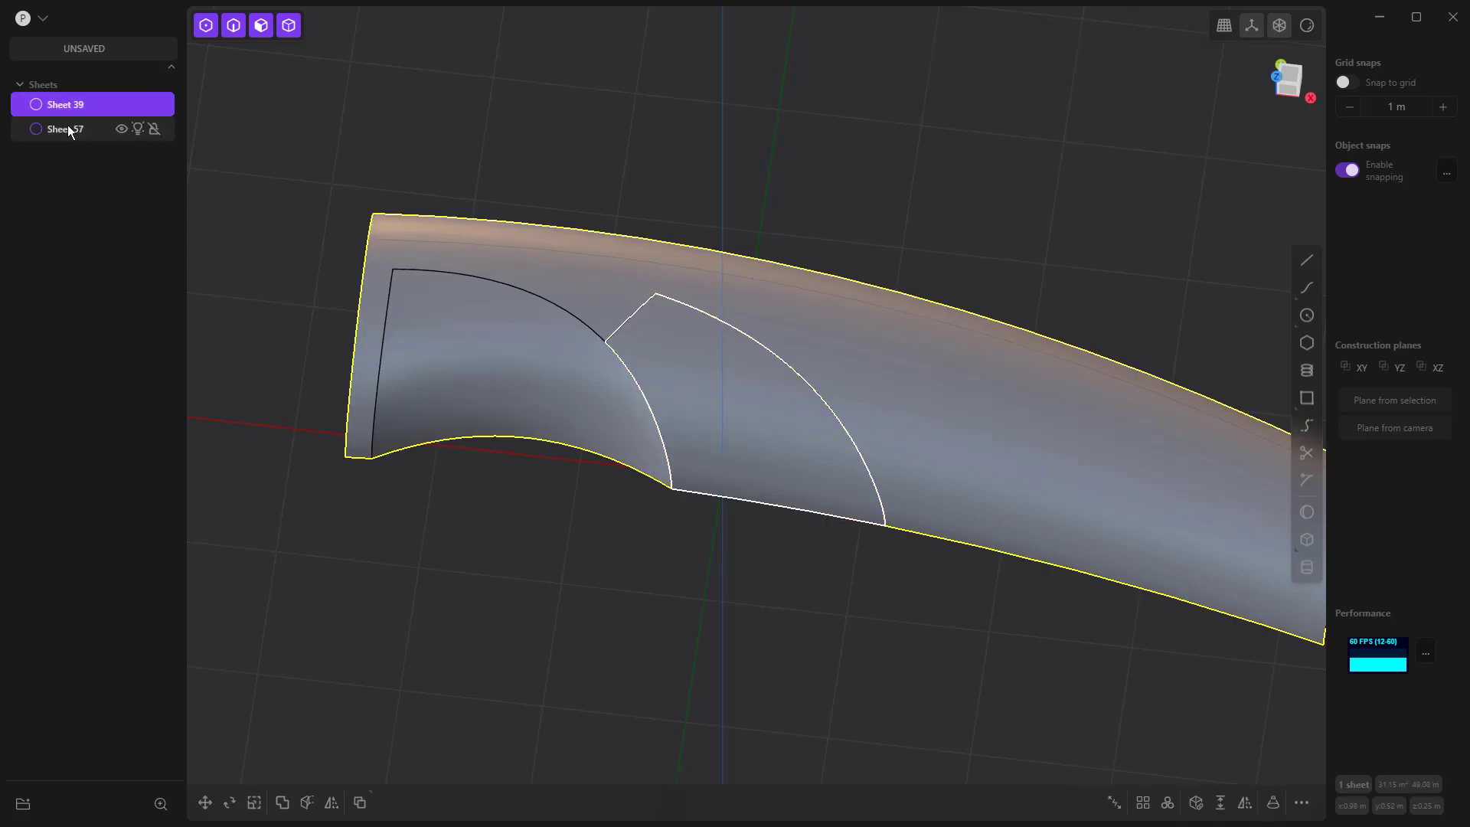
pyautogui.click(69, 130)
pyautogui.press('Delete')
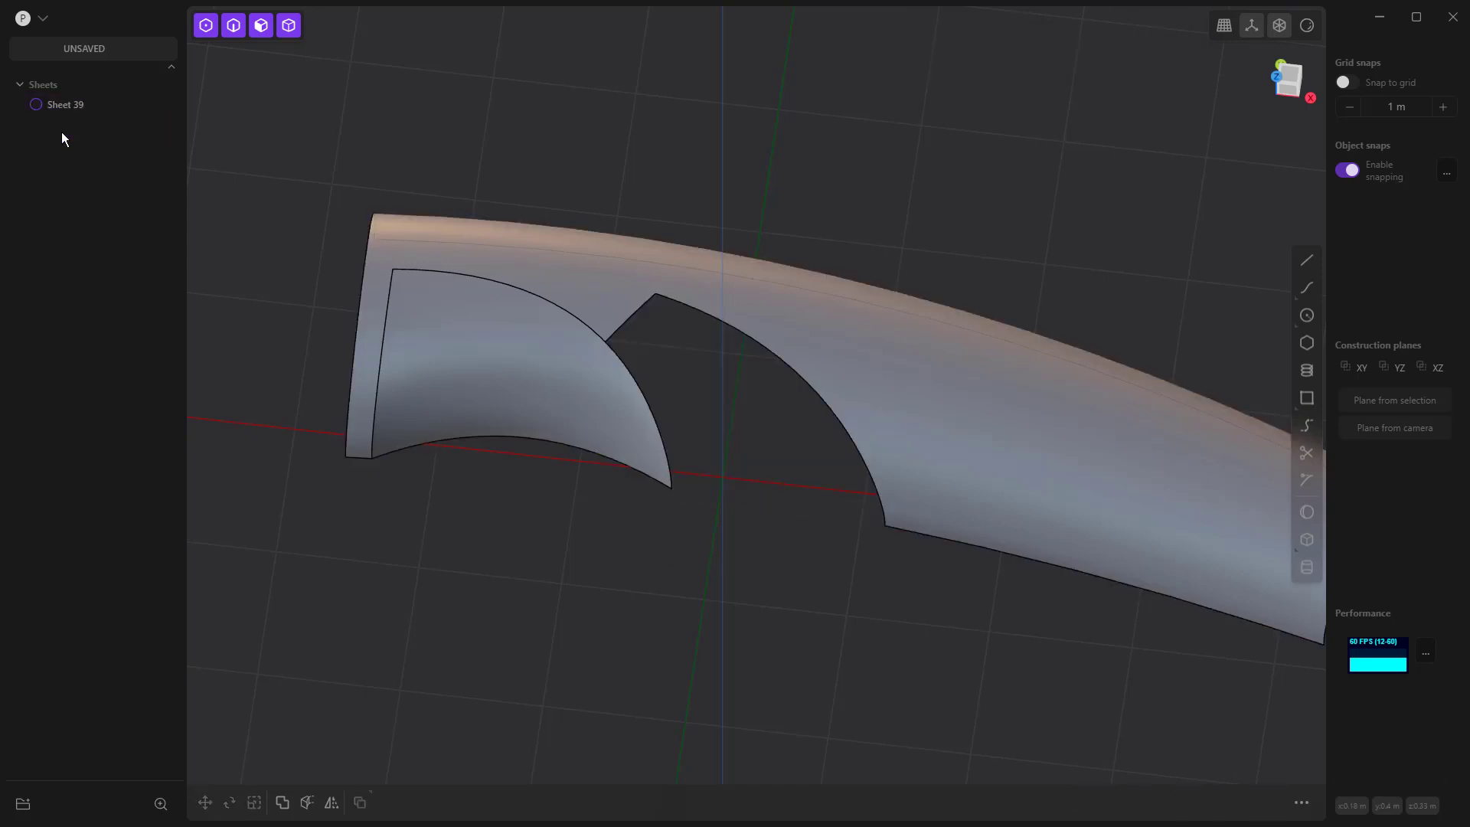
# In top view, draw three-point Curve 59 from the first cutaway's tip to the lower edge corner.
pyautogui.press('KP_7')
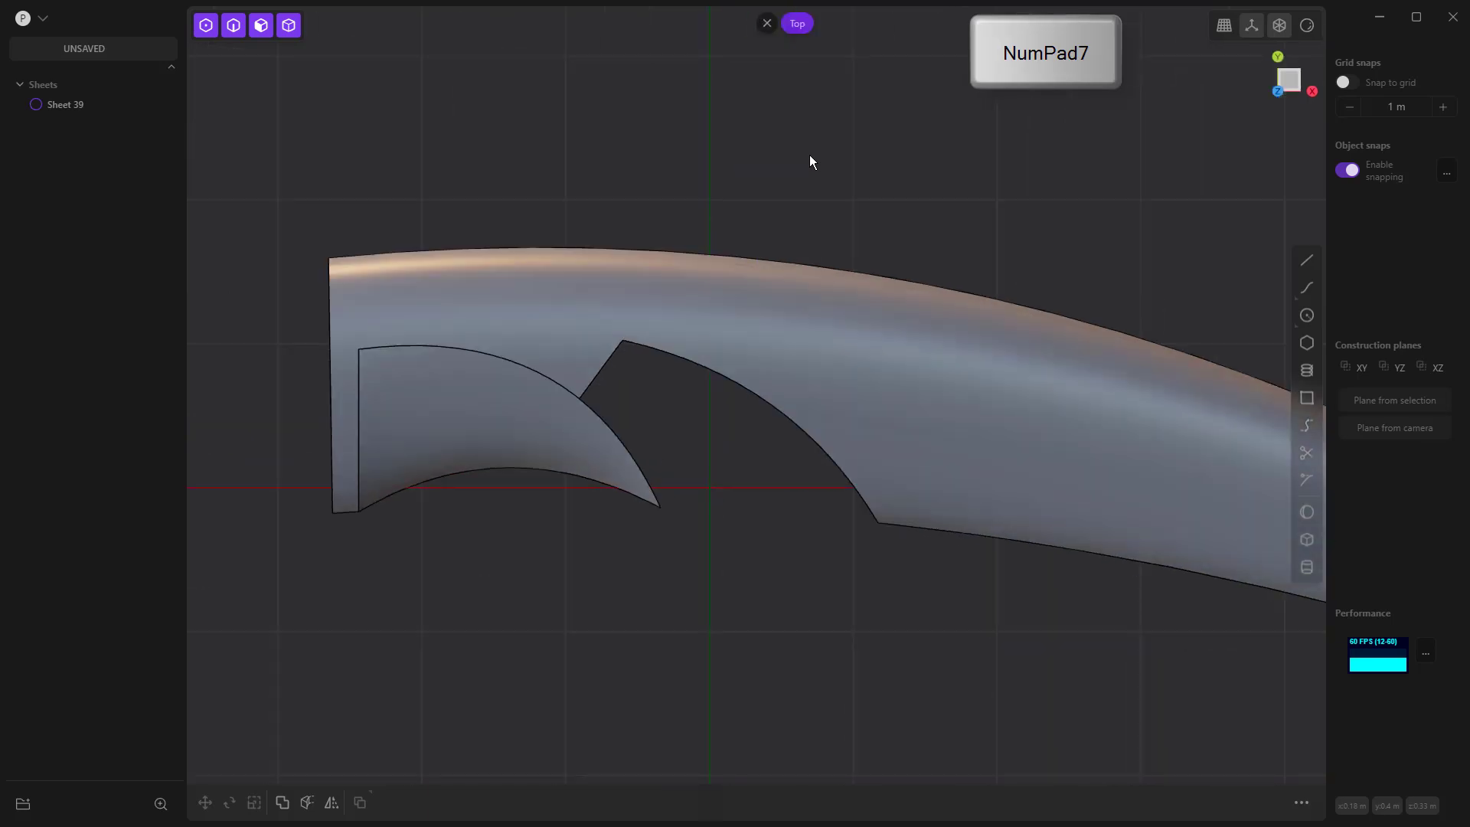
pyautogui.click(1307, 287)
pyautogui.click(660, 507)
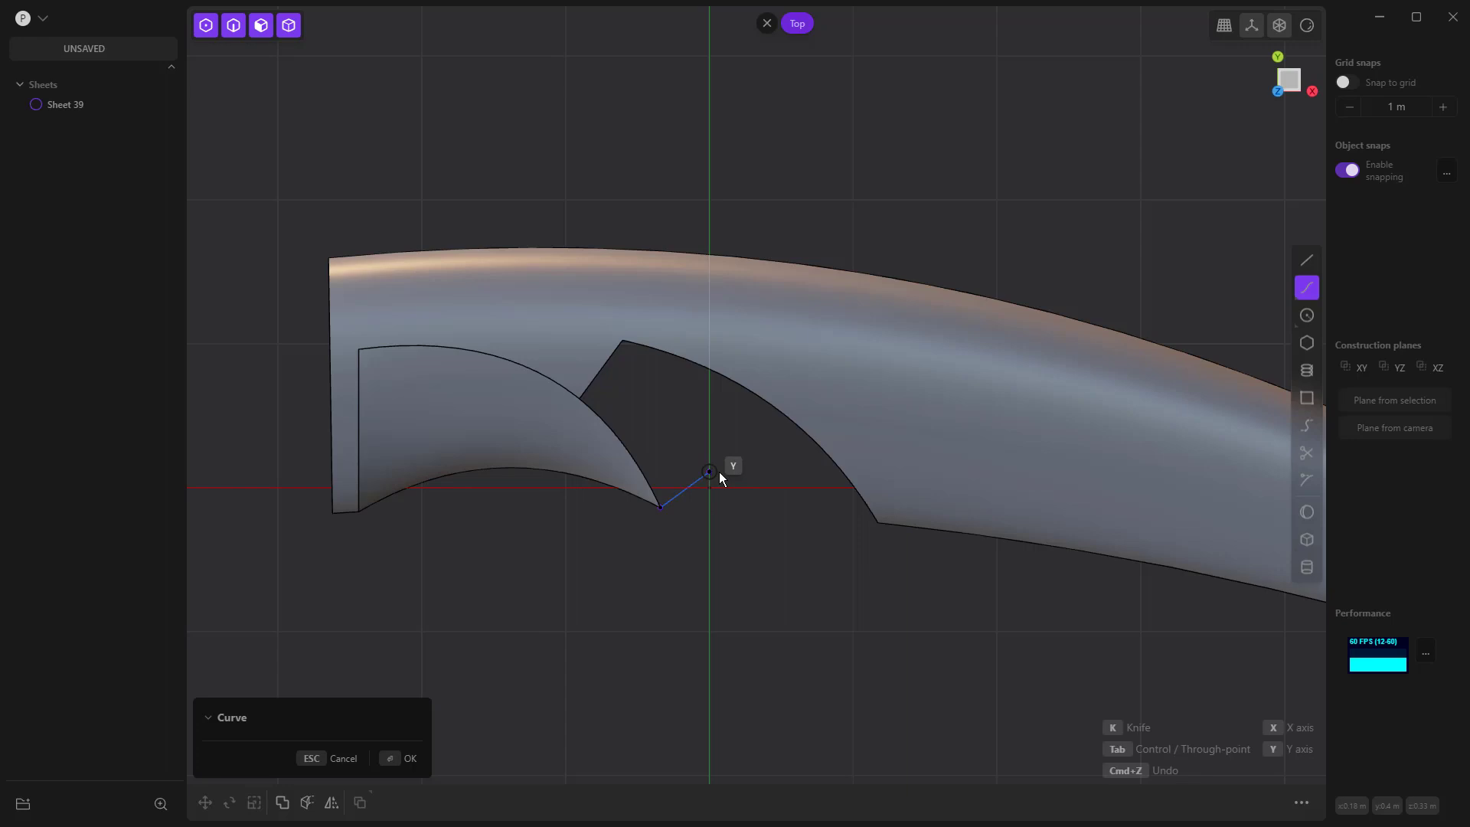
pyautogui.click(734, 479)
pyautogui.click(874, 525)
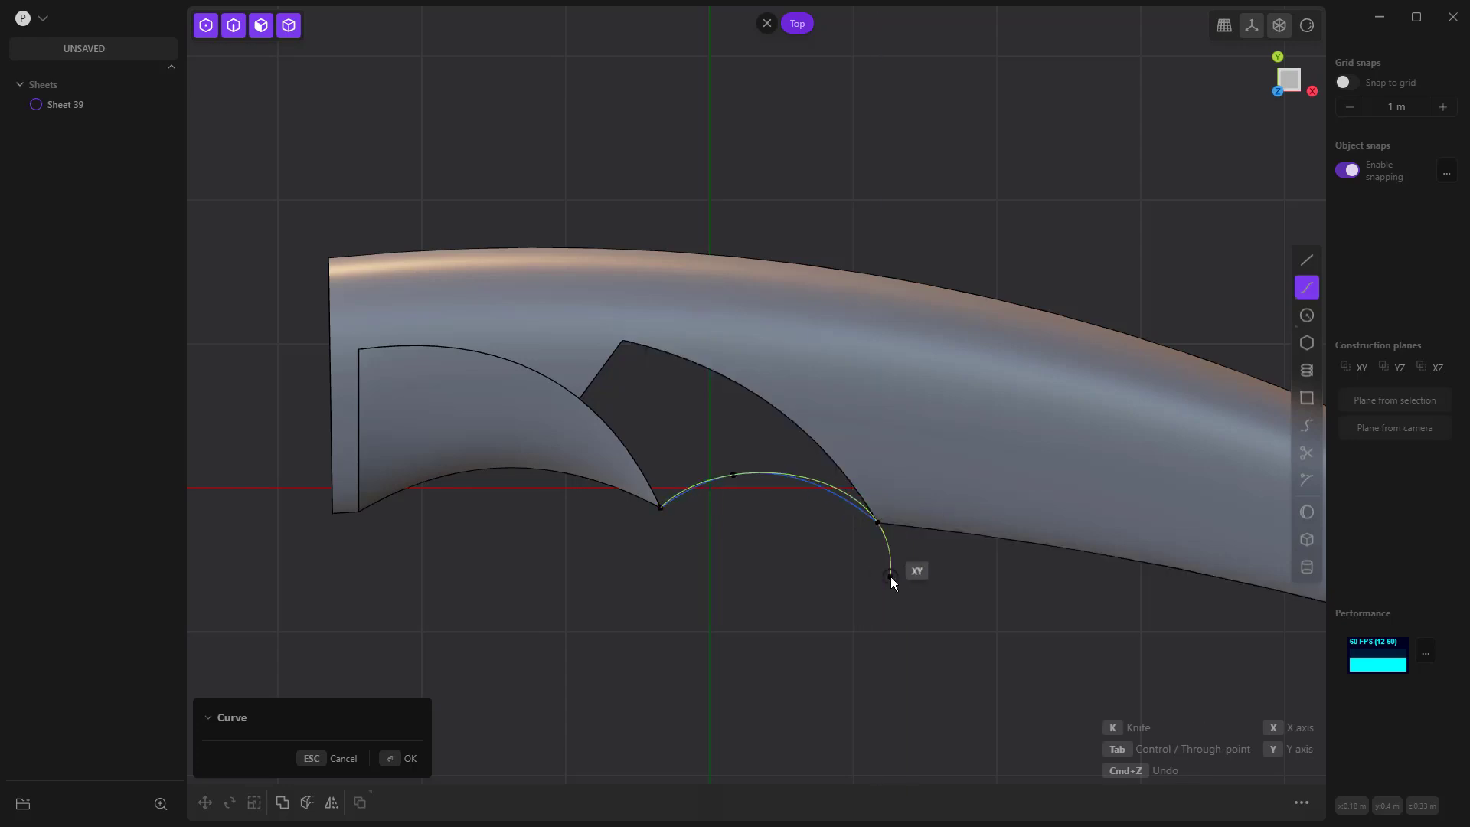
pyautogui.press('Return')
pyautogui.moveTo(840, 624); pyautogui.dragTo(811, 544, button='middle')
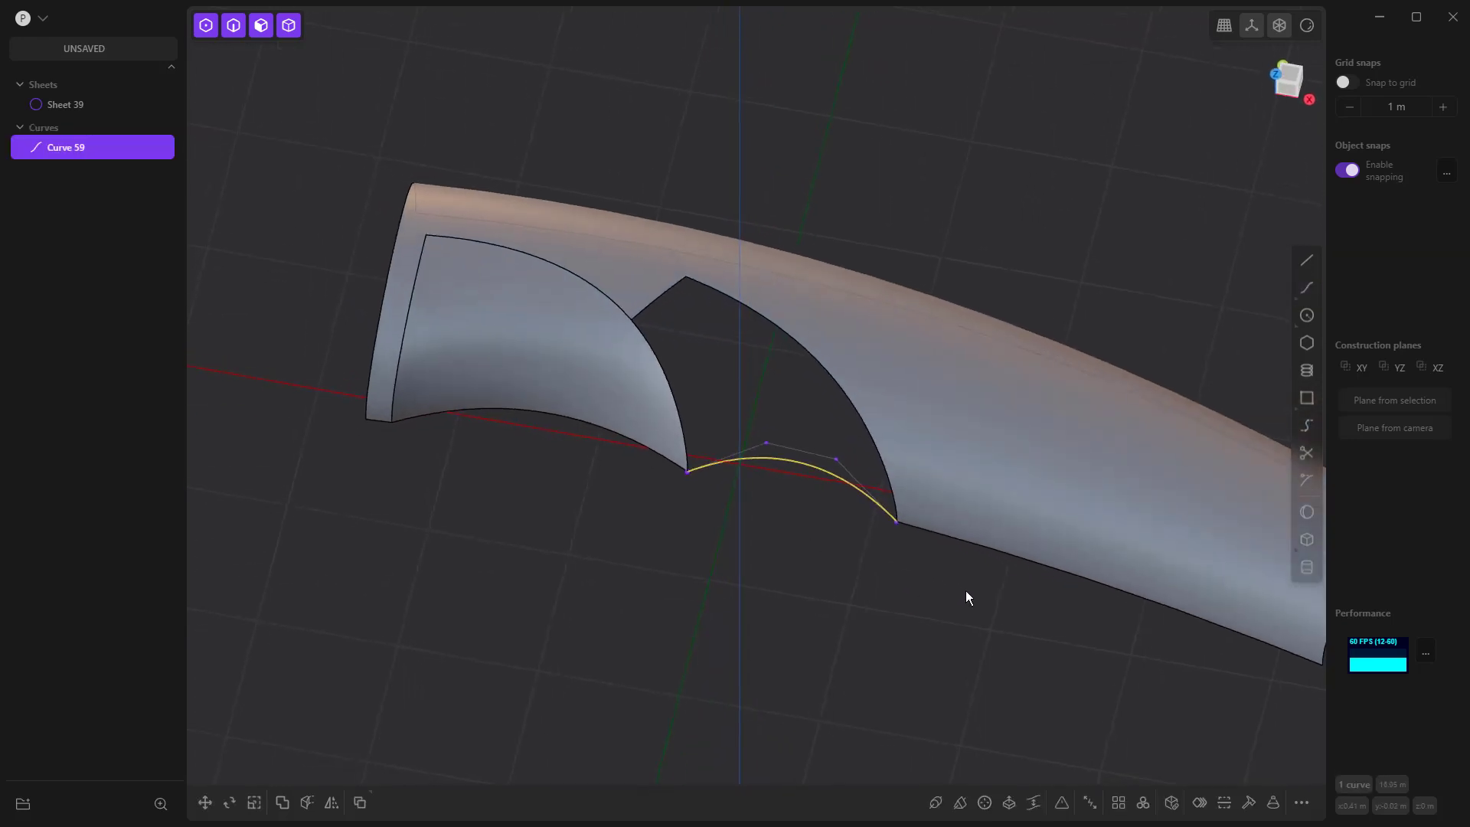
pyautogui.moveTo(968, 598); pyautogui.dragTo(864, 529, button='middle')
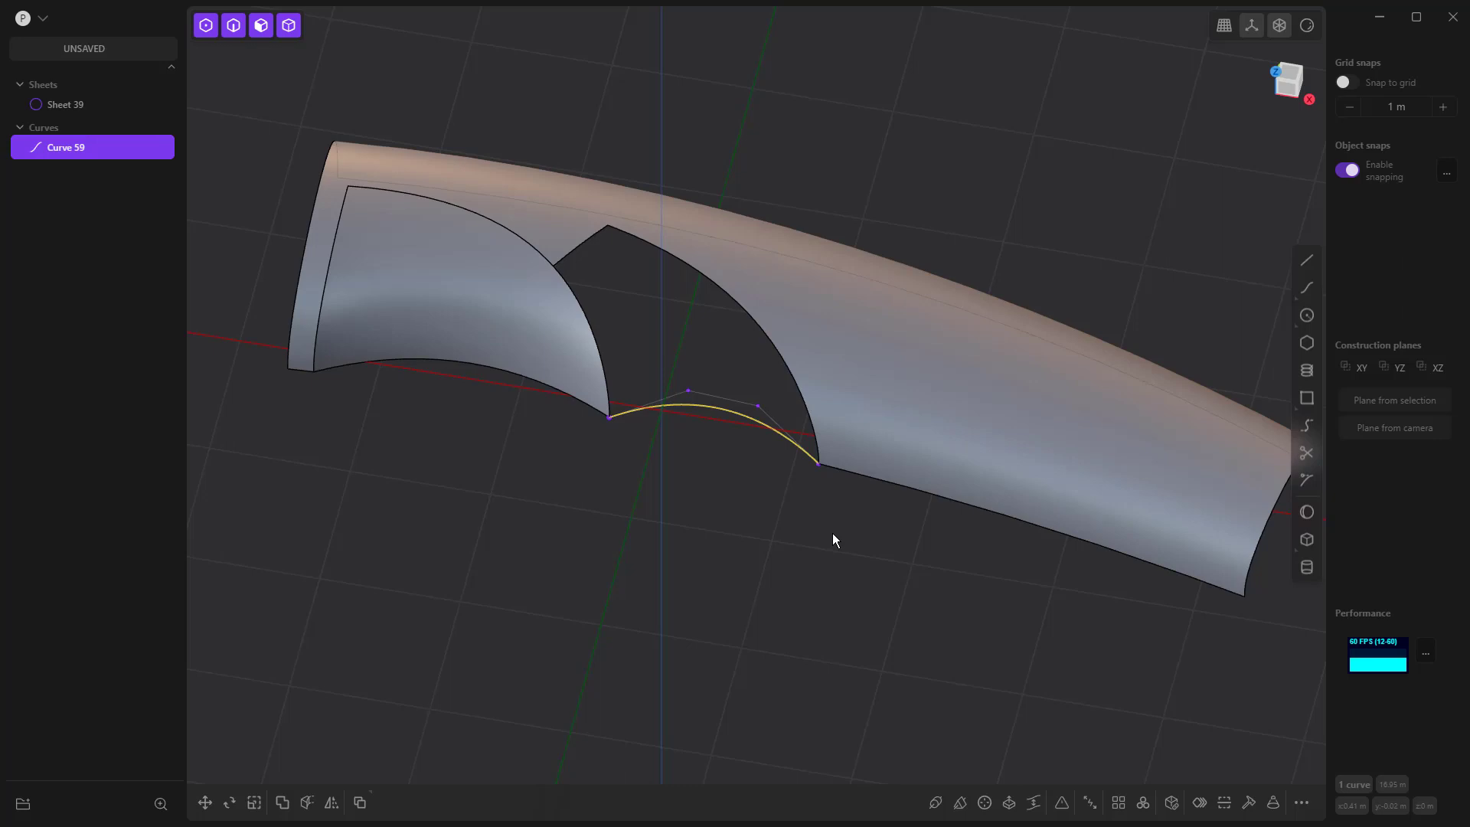
# Extrude Curve 59 downward into wall Sheet 61, then delete Curve 59.
pyautogui.press('e')
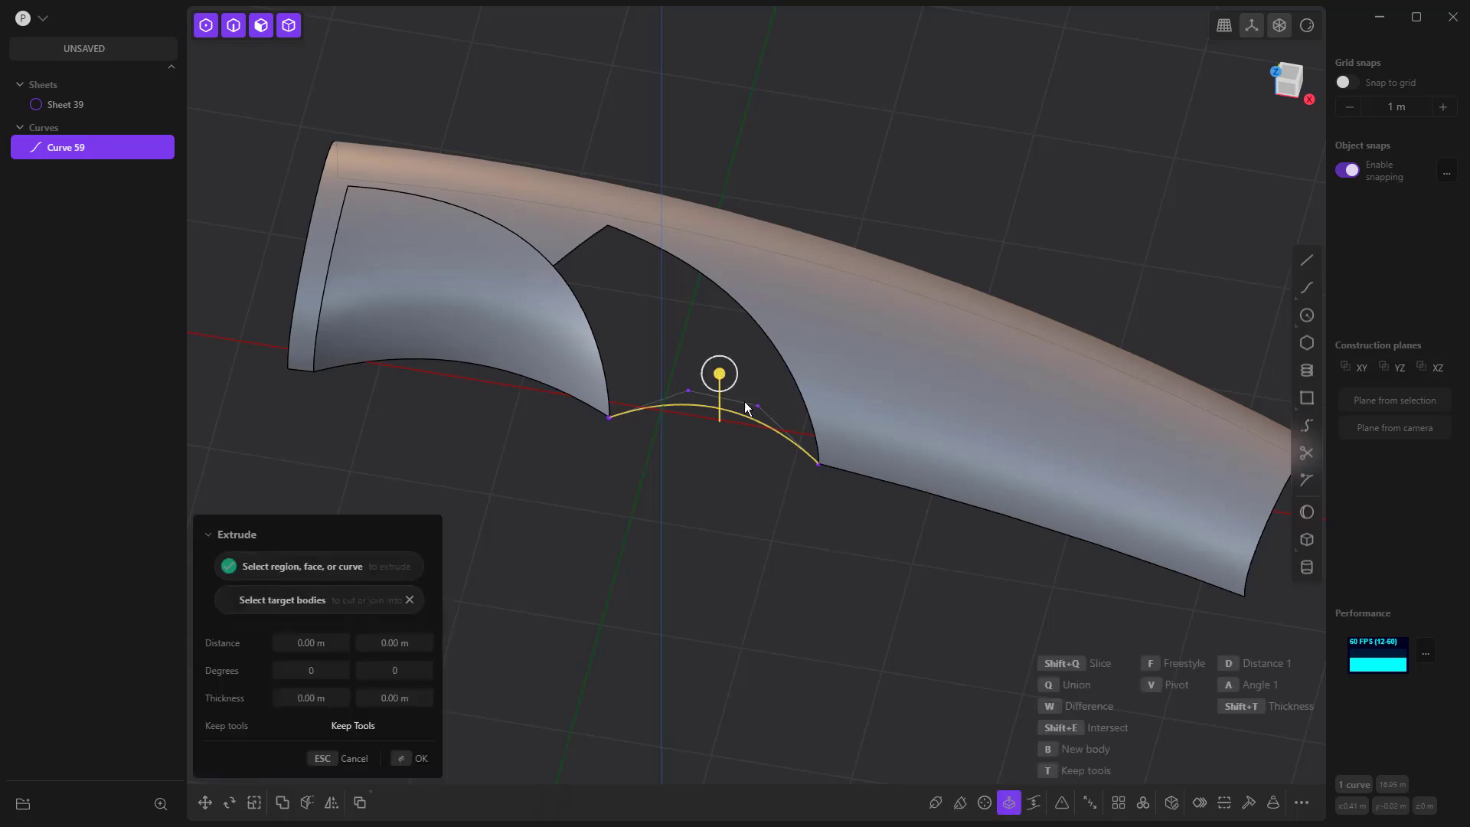
pyautogui.press('e')
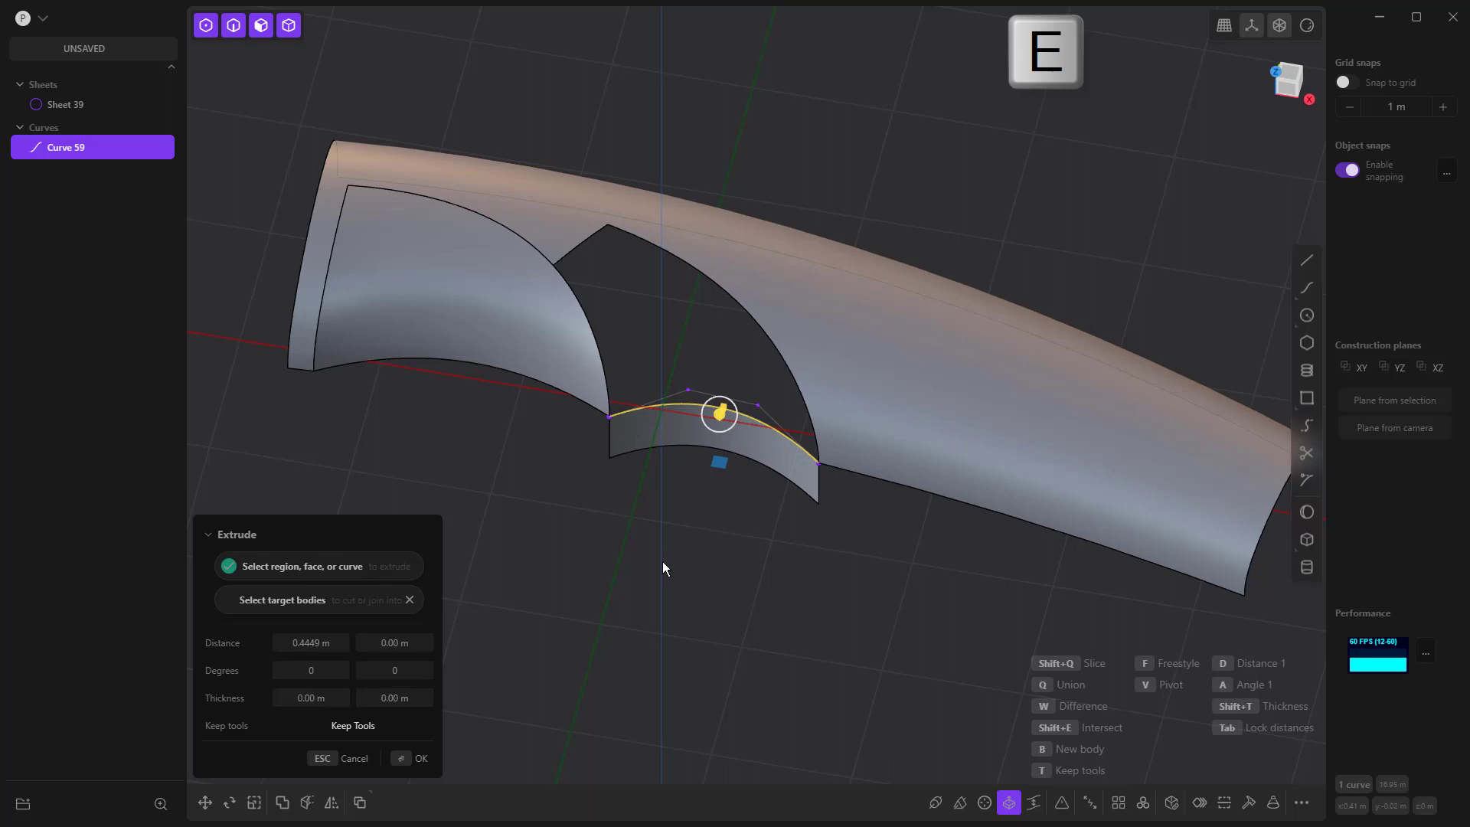
pyautogui.click(663, 566)
pyautogui.click(81, 168)
pyautogui.press('Delete')
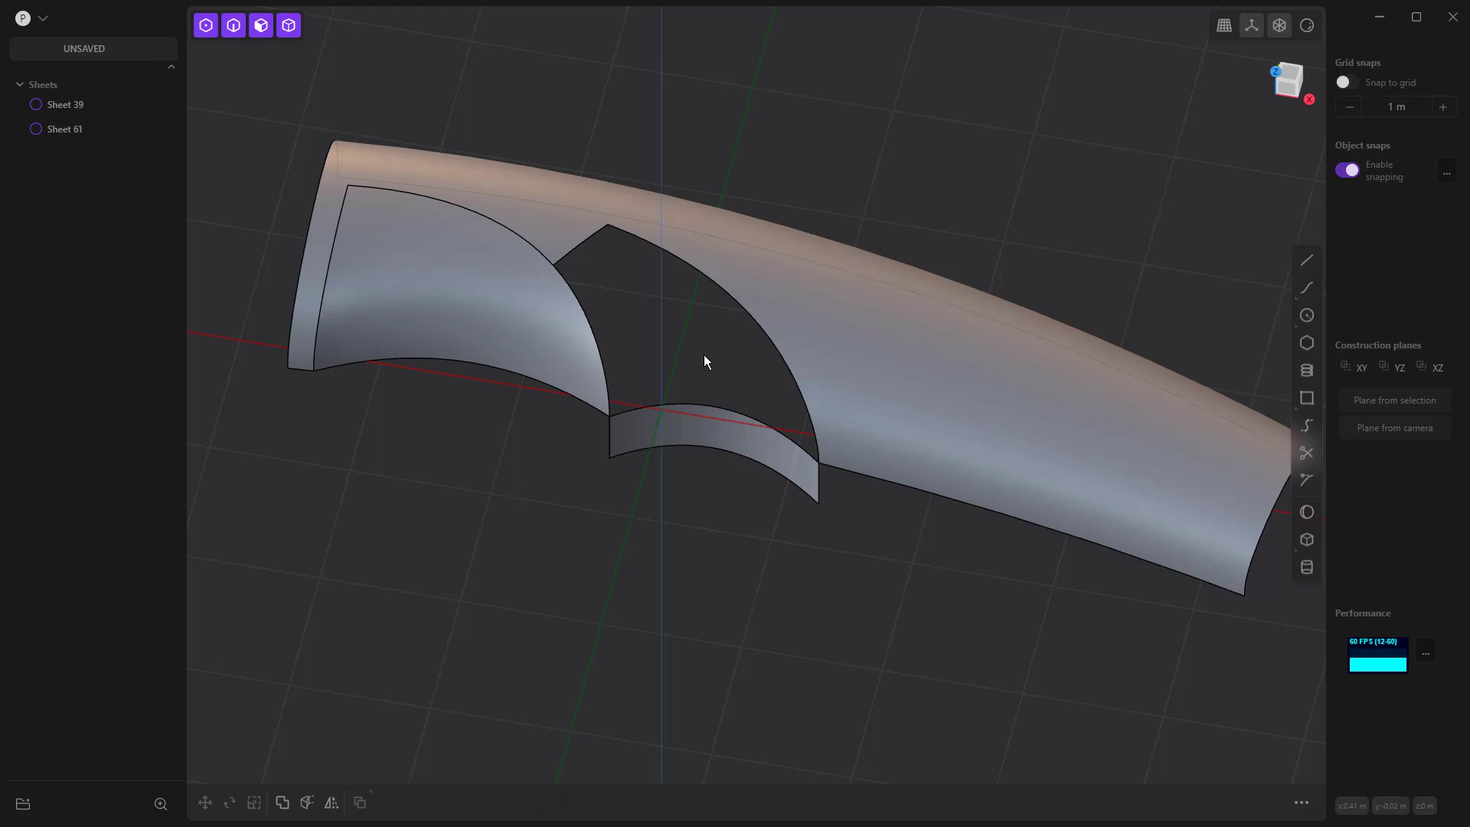
# Loft across the hole from the wall's top edge, adding the corner and both curved side edges.
pyautogui.click(729, 409)
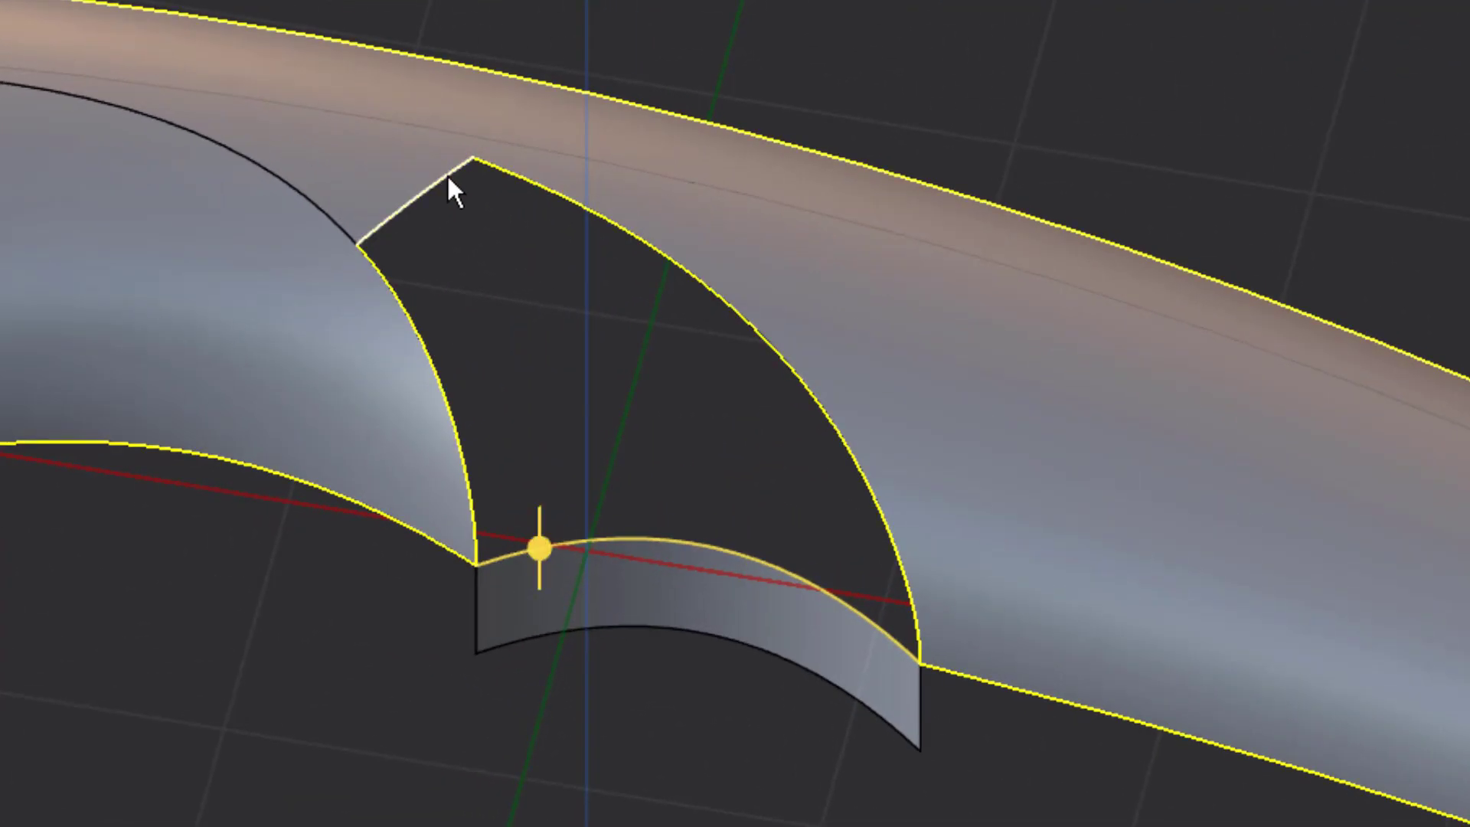
pyautogui.click(459, 179)
pyautogui.press('l')
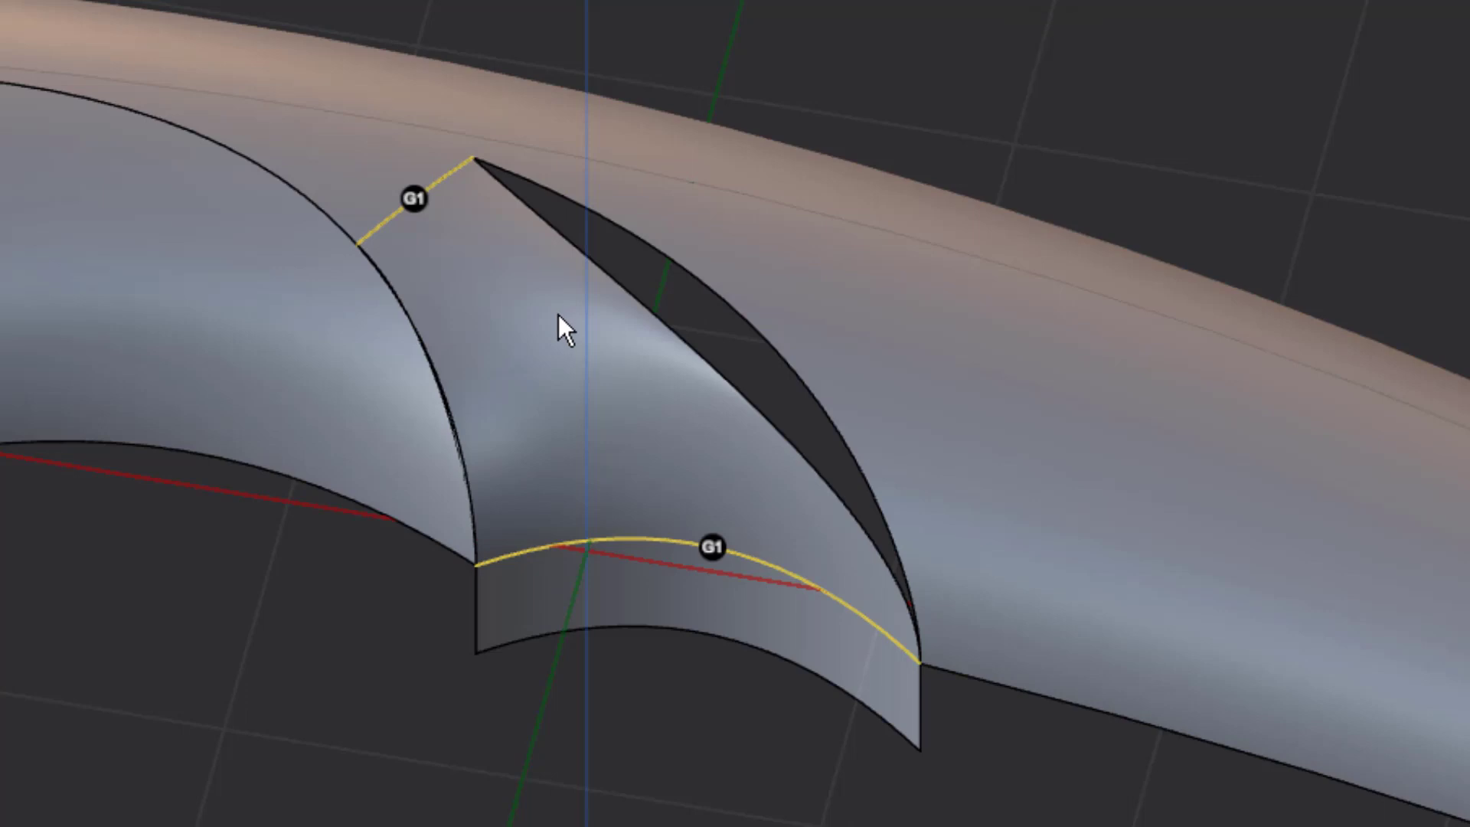
pyautogui.click(749, 319)
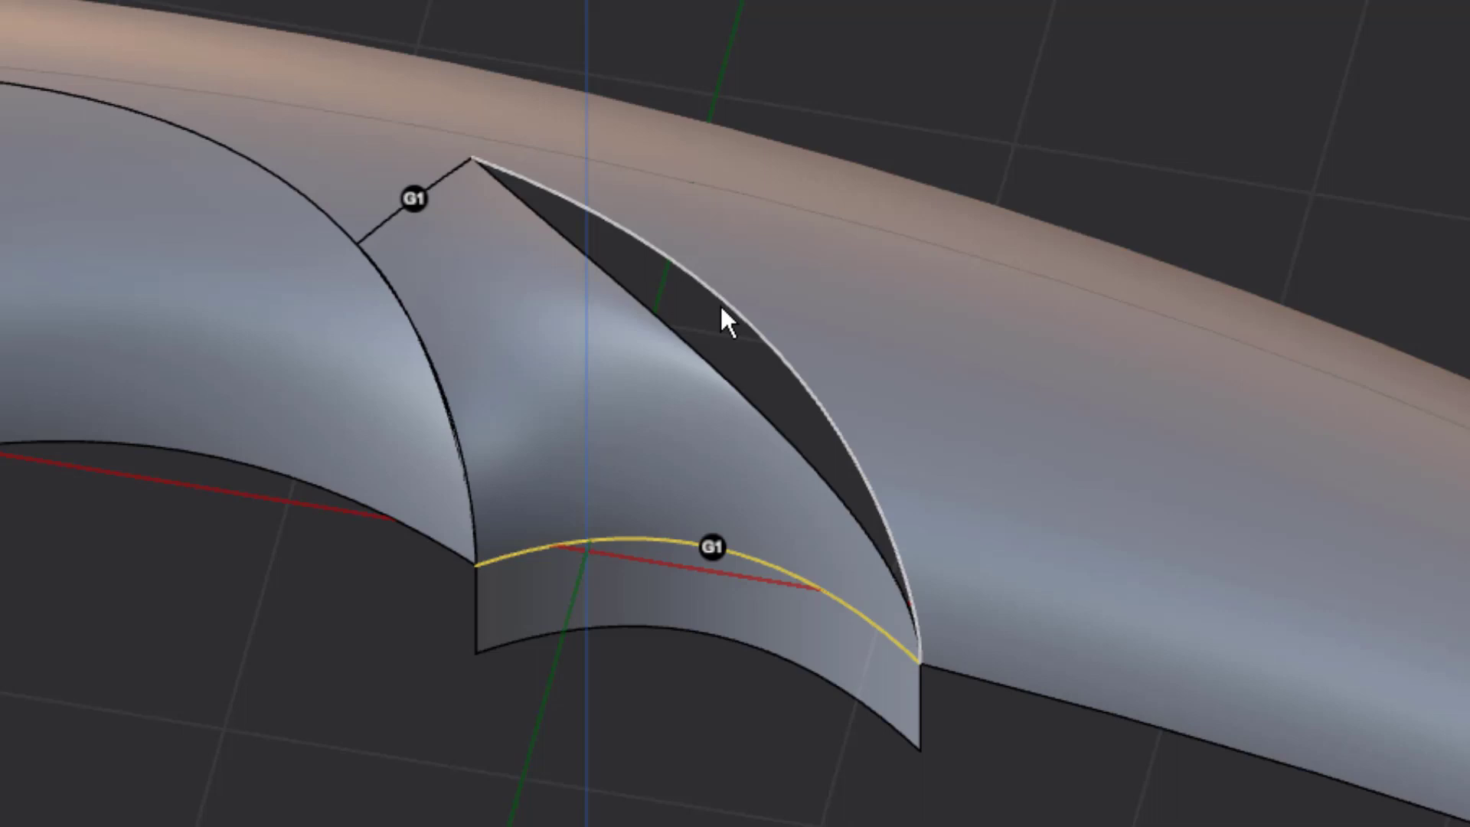
pyautogui.click(723, 317)
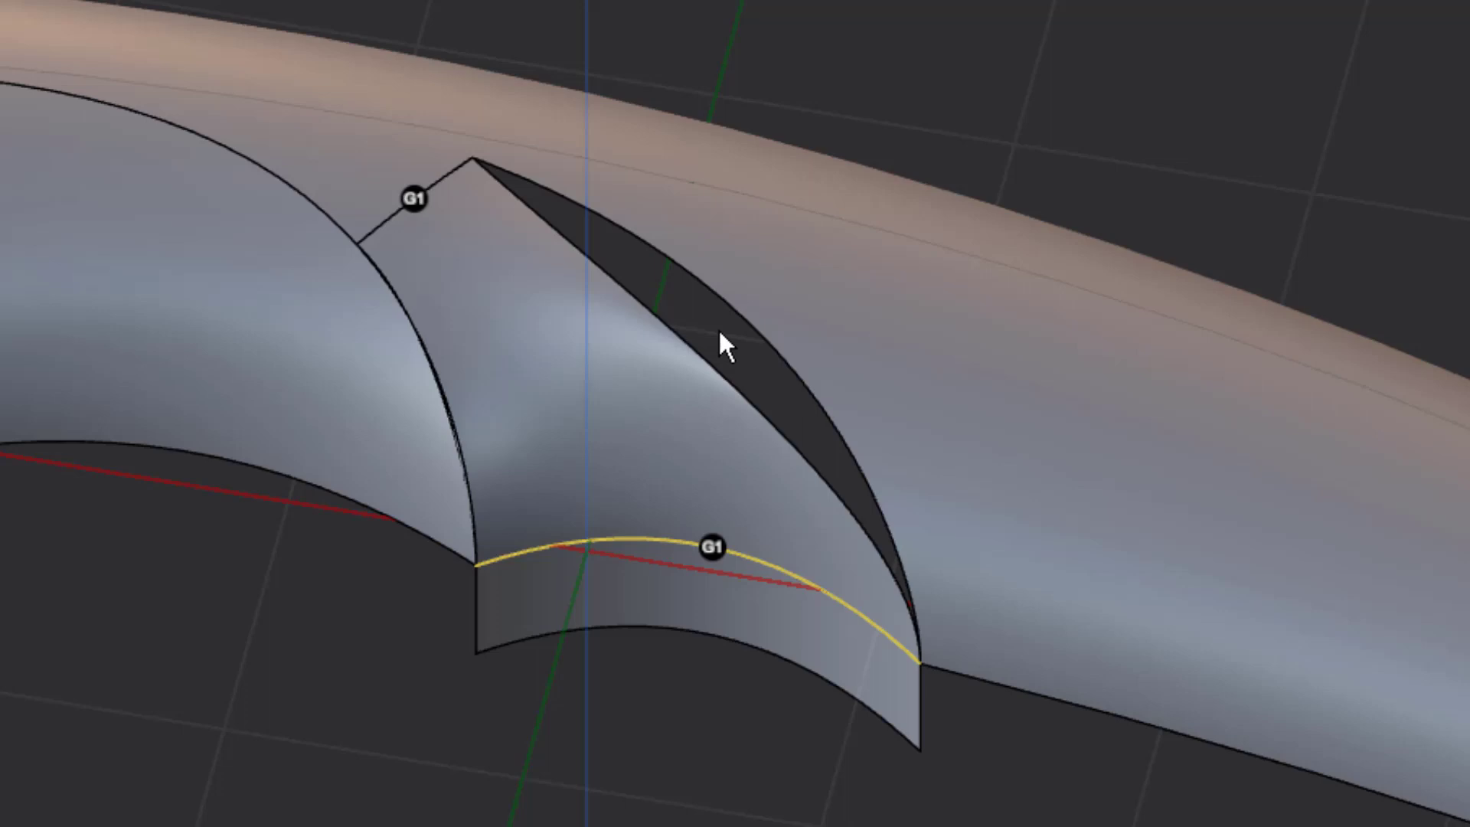
pyautogui.click(758, 329)
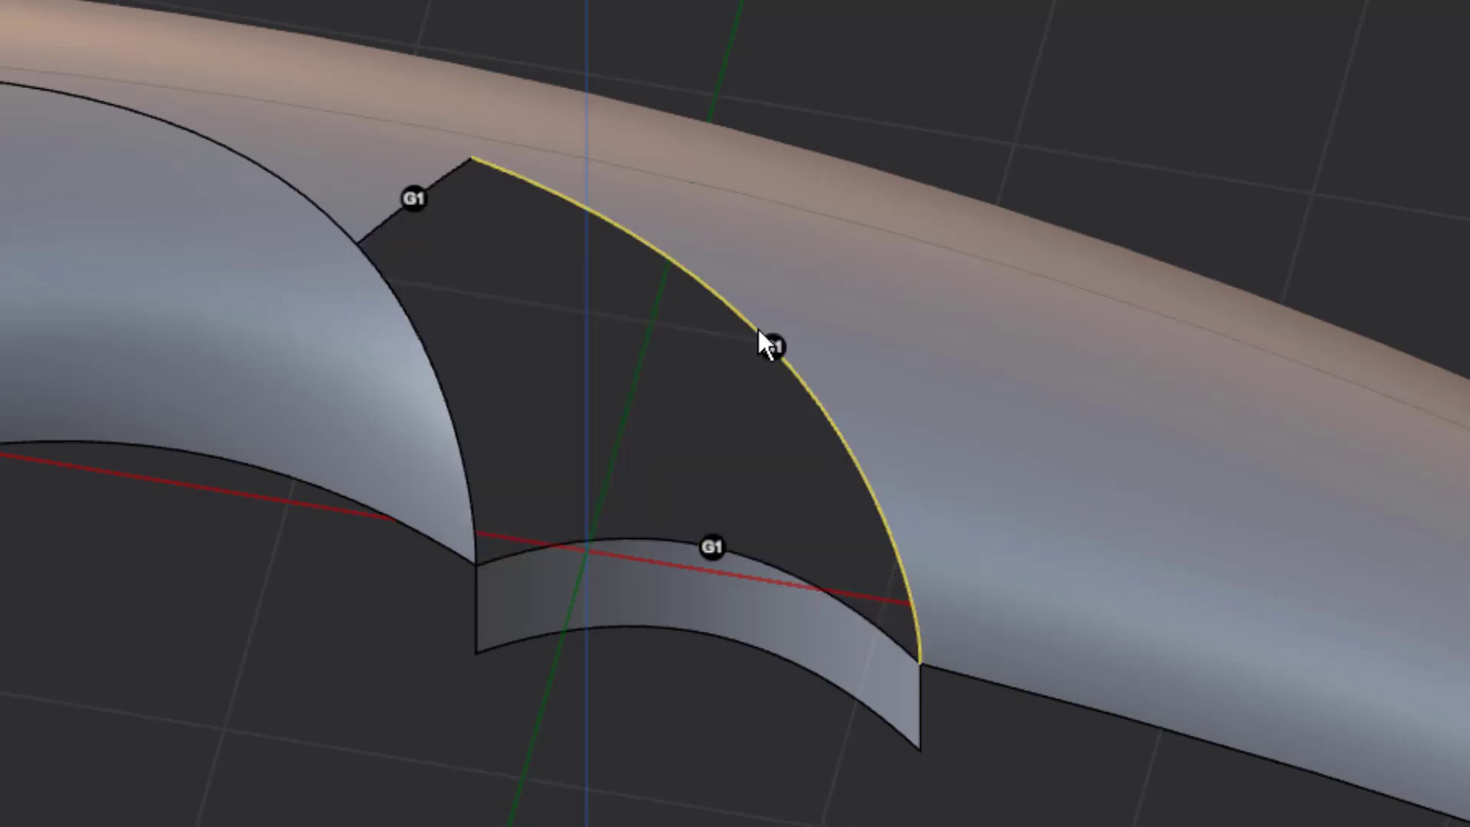
pyautogui.click(439, 396)
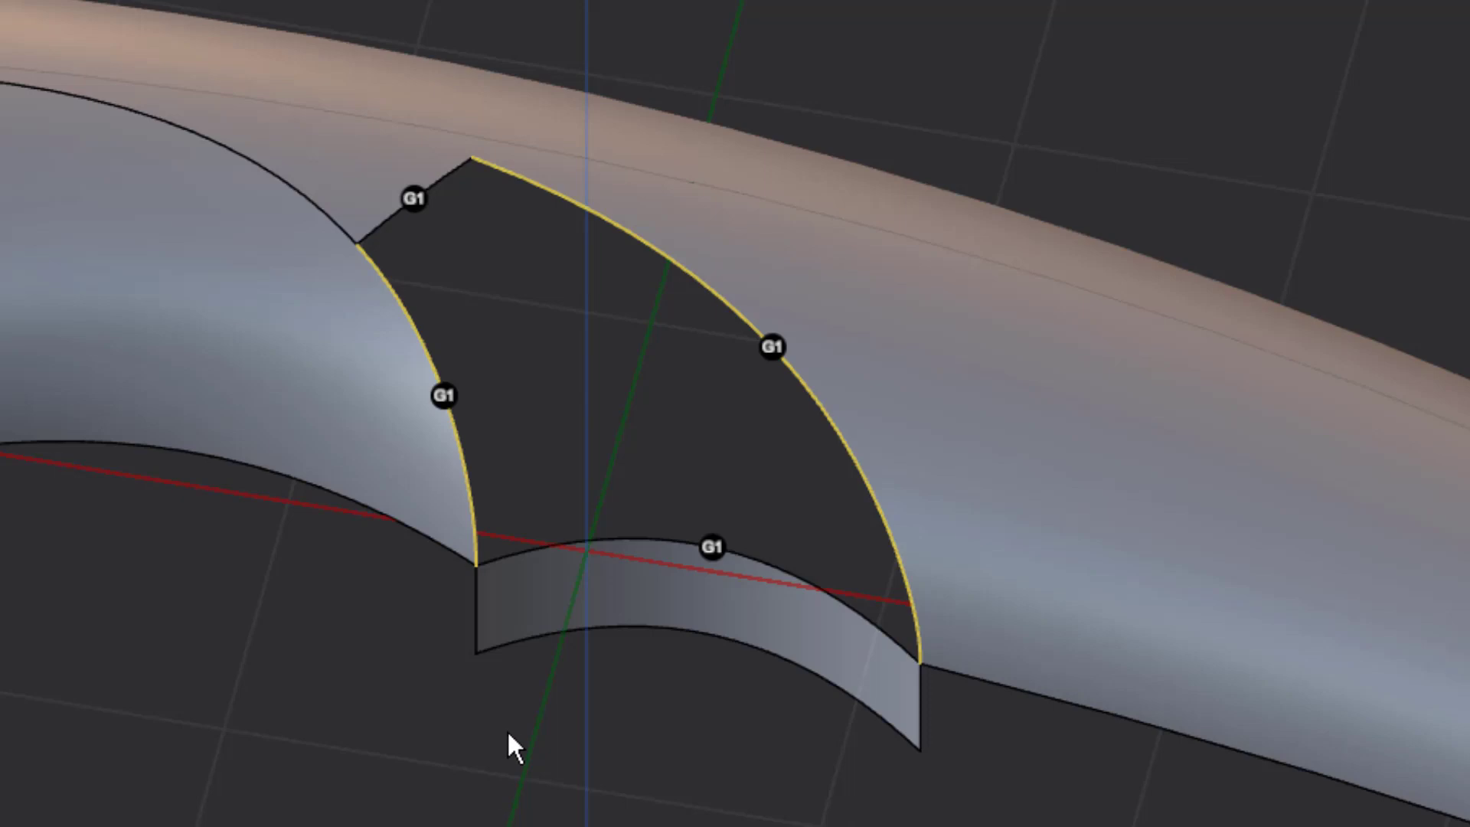
# Set both side edges to G0 and the bottom edge to G1, then confirm patch Sheet 62.
pyautogui.click(447, 397)
pyautogui.click(448, 397)
pyautogui.click(772, 347)
pyautogui.click(772, 348)
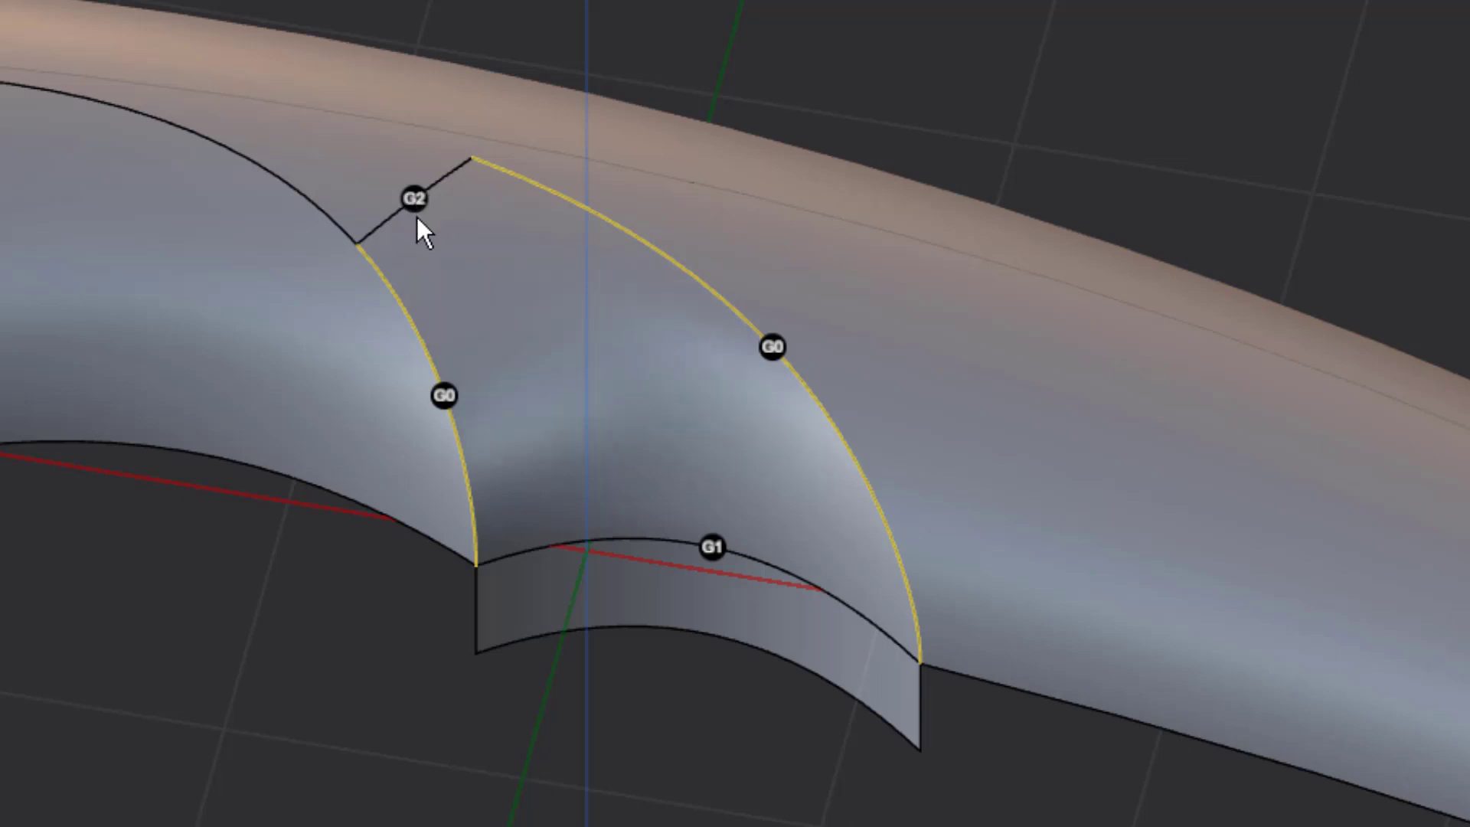
pyautogui.click(710, 548)
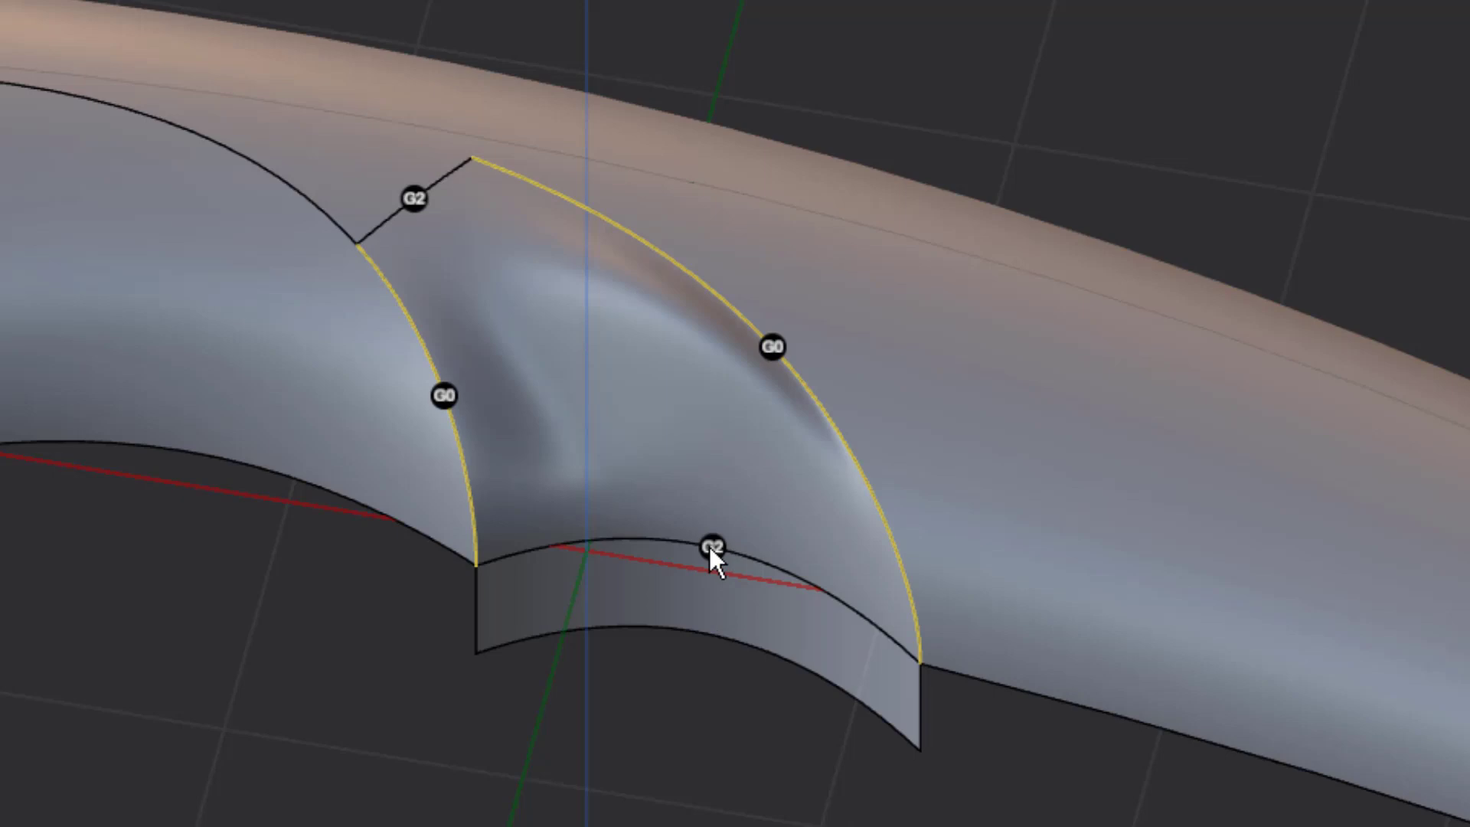
pyautogui.moveTo(709, 547); pyautogui.dragTo(801, 673, button='middle')
pyautogui.click(823, 667)
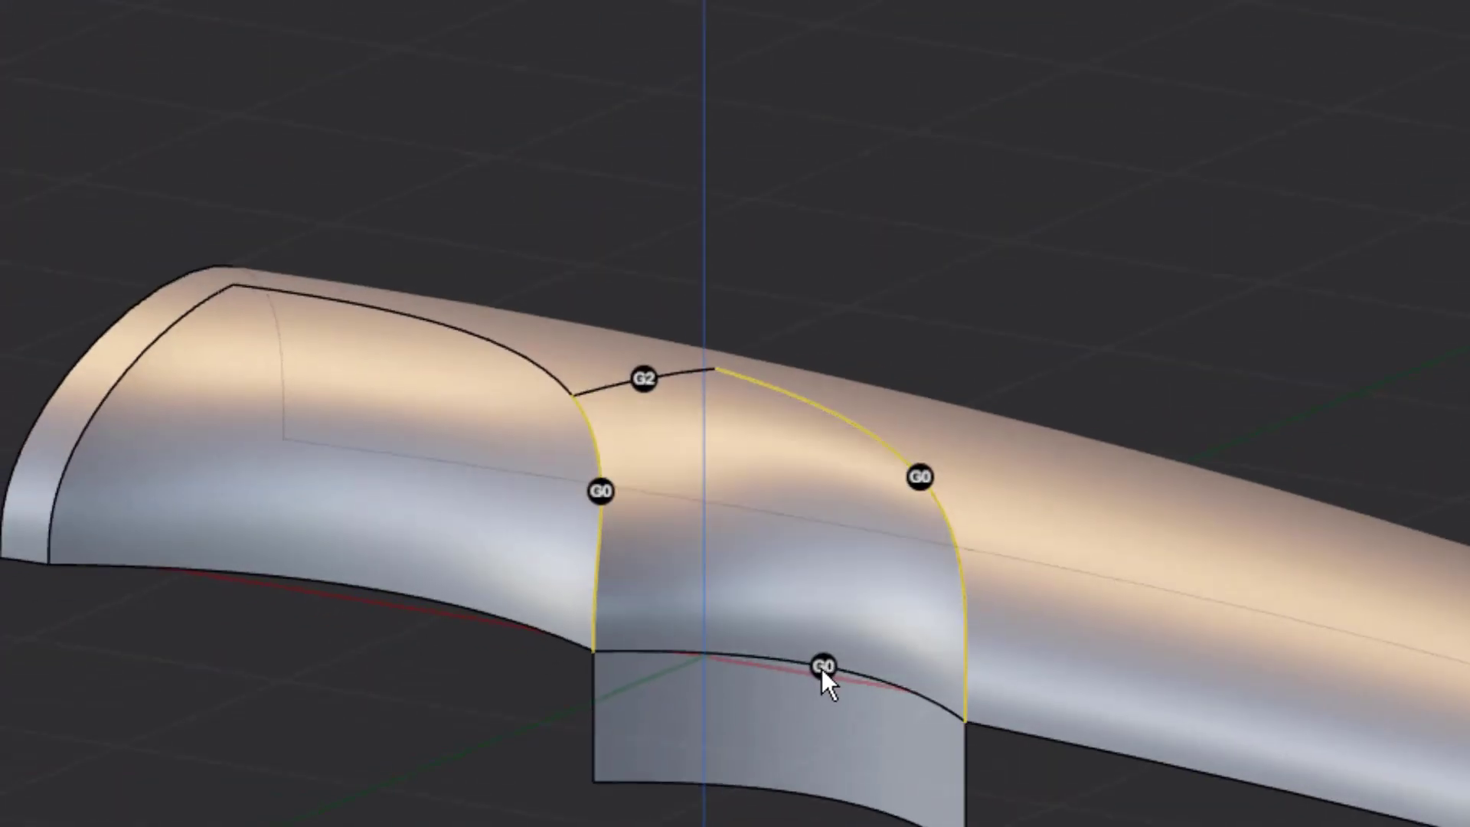
pyautogui.moveTo(679, 818)
pyautogui.mouseDown(button='middle')
pyautogui.moveTo(580, 778)
pyautogui.moveTo(698, 826)
pyautogui.mouseUp(button='middle')
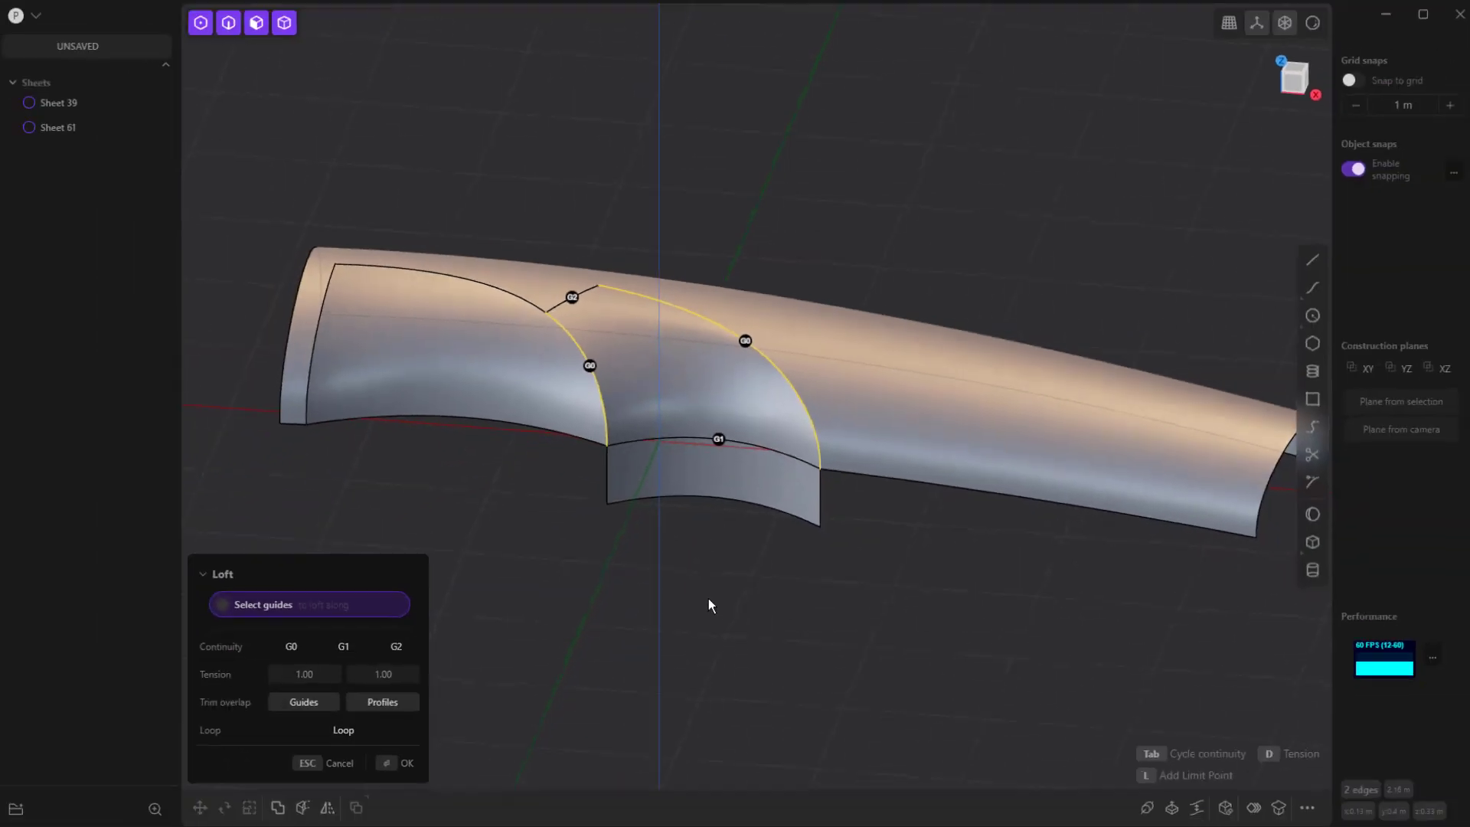
pyautogui.press('Return')
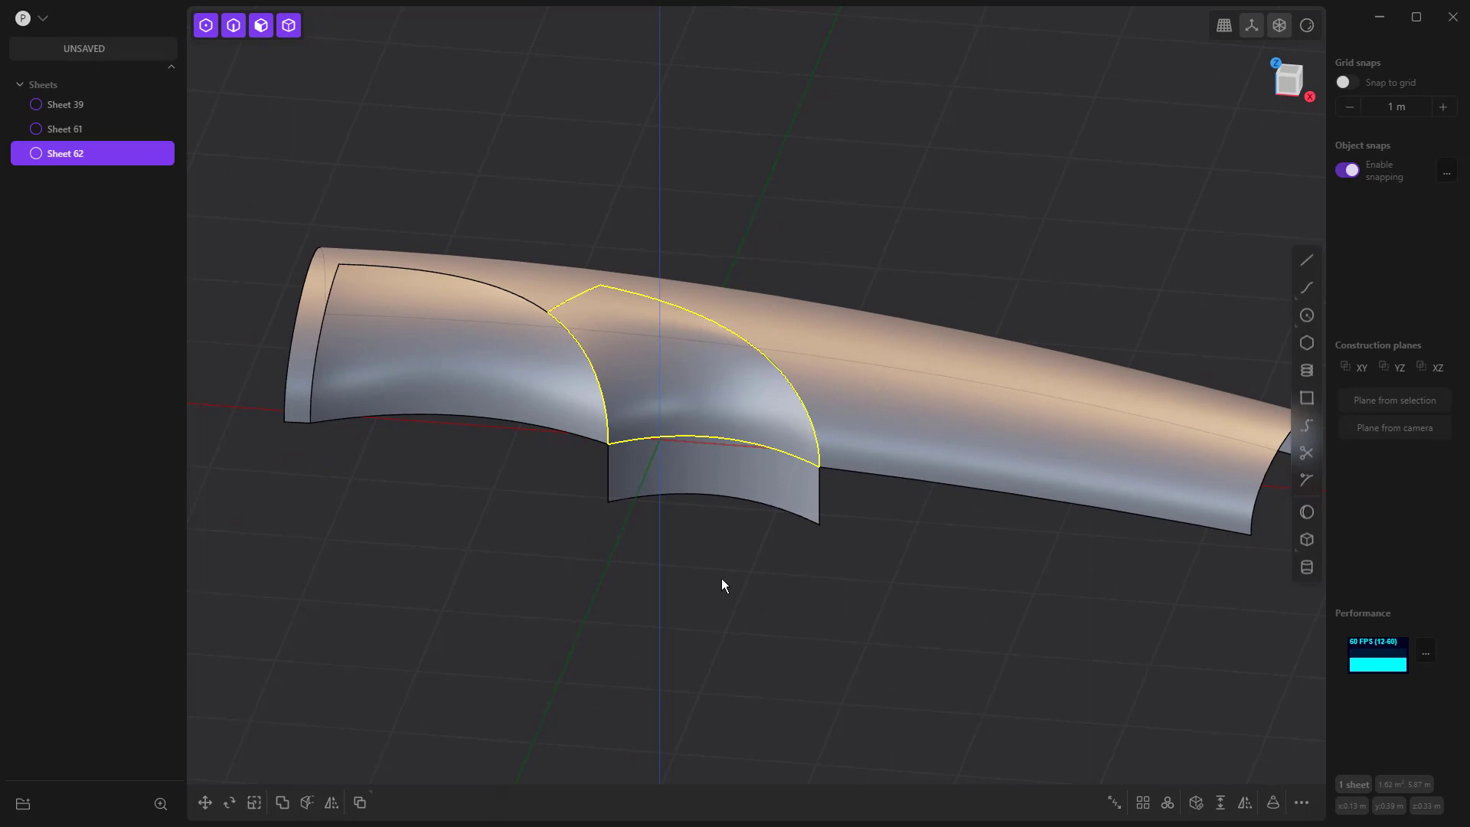
# Delete the lower wall surface Sheet 61.
pyautogui.click(576, 543)
pyautogui.click(688, 372)
pyautogui.click(705, 467)
pyautogui.press('h')
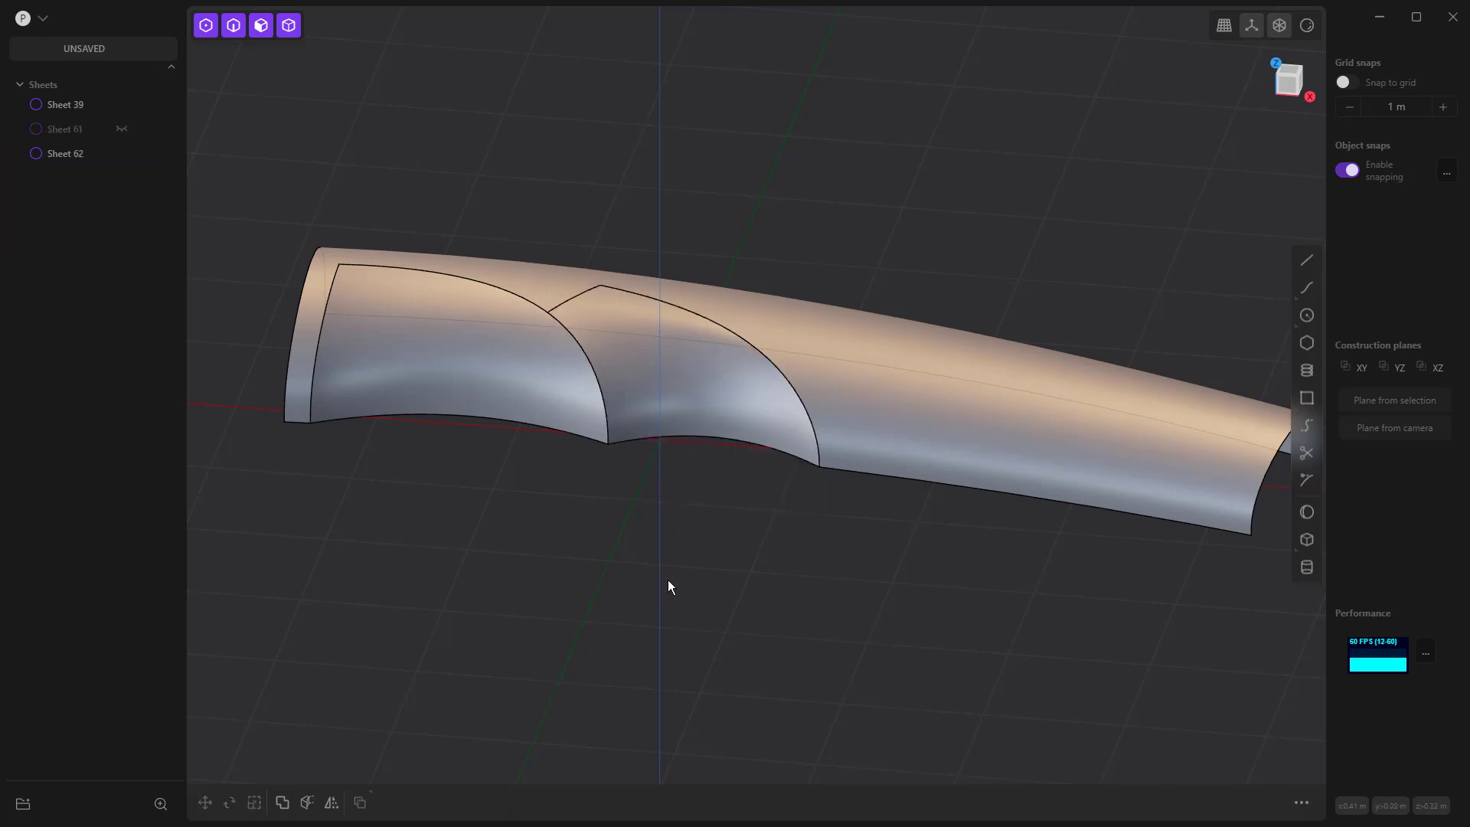
pyautogui.click(77, 129)
pyautogui.press('Delete')
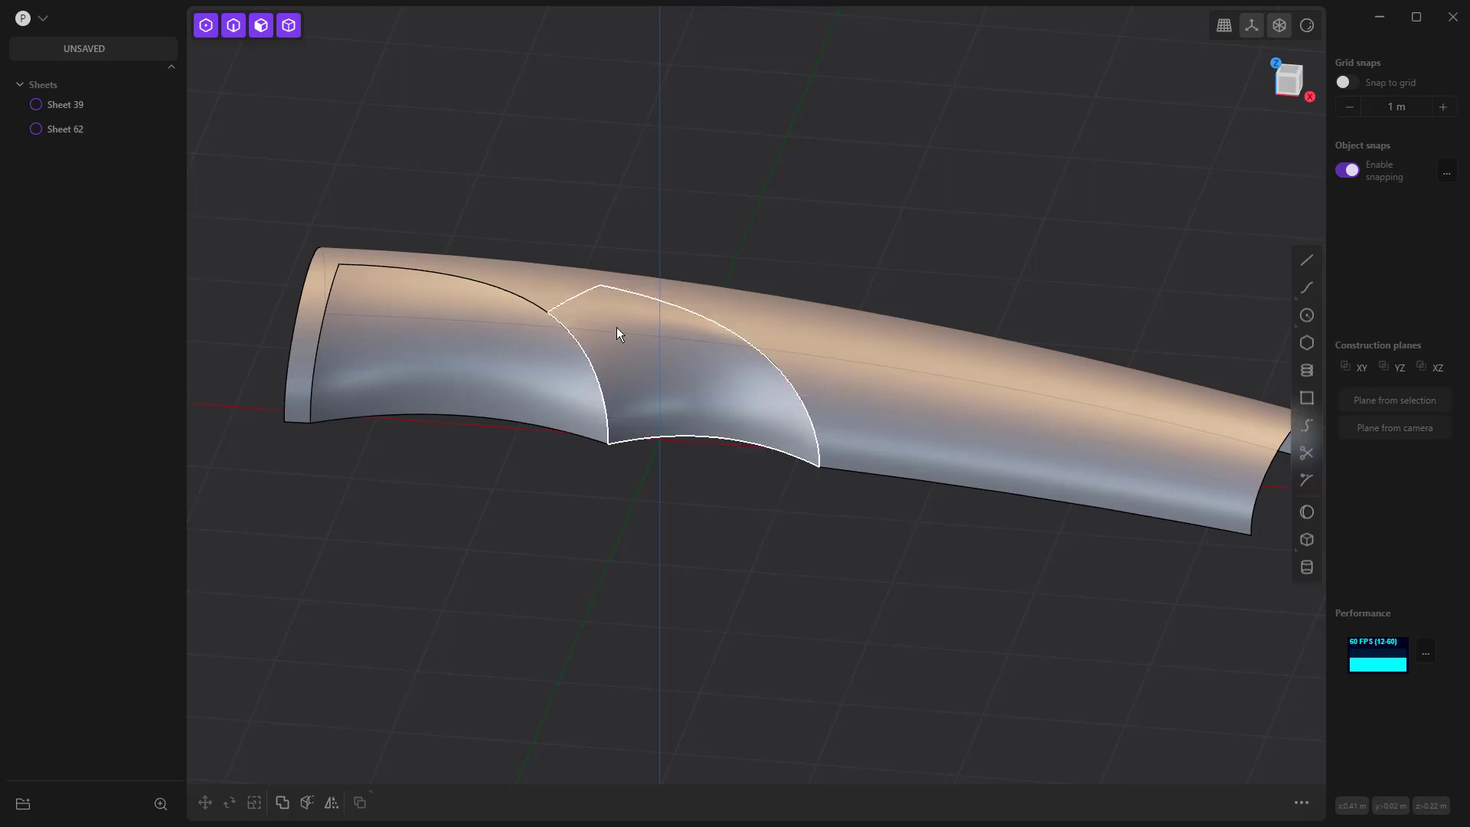
# Join the patch into handle Sheet 39 and select the joined handle sheet.
pyautogui.click(627, 334)
pyautogui.click(715, 390)
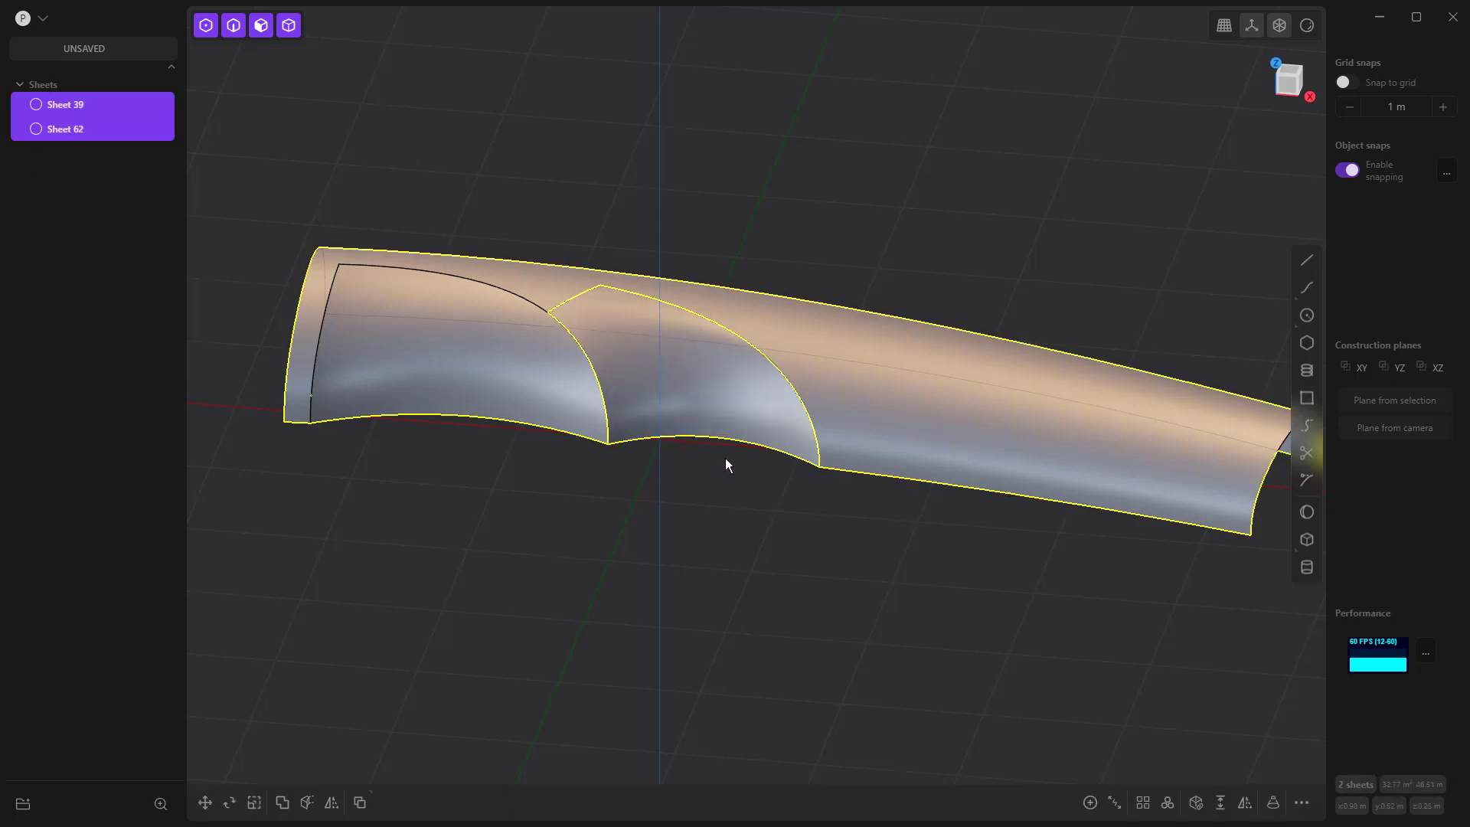
pyautogui.press('j')
pyautogui.click(707, 509)
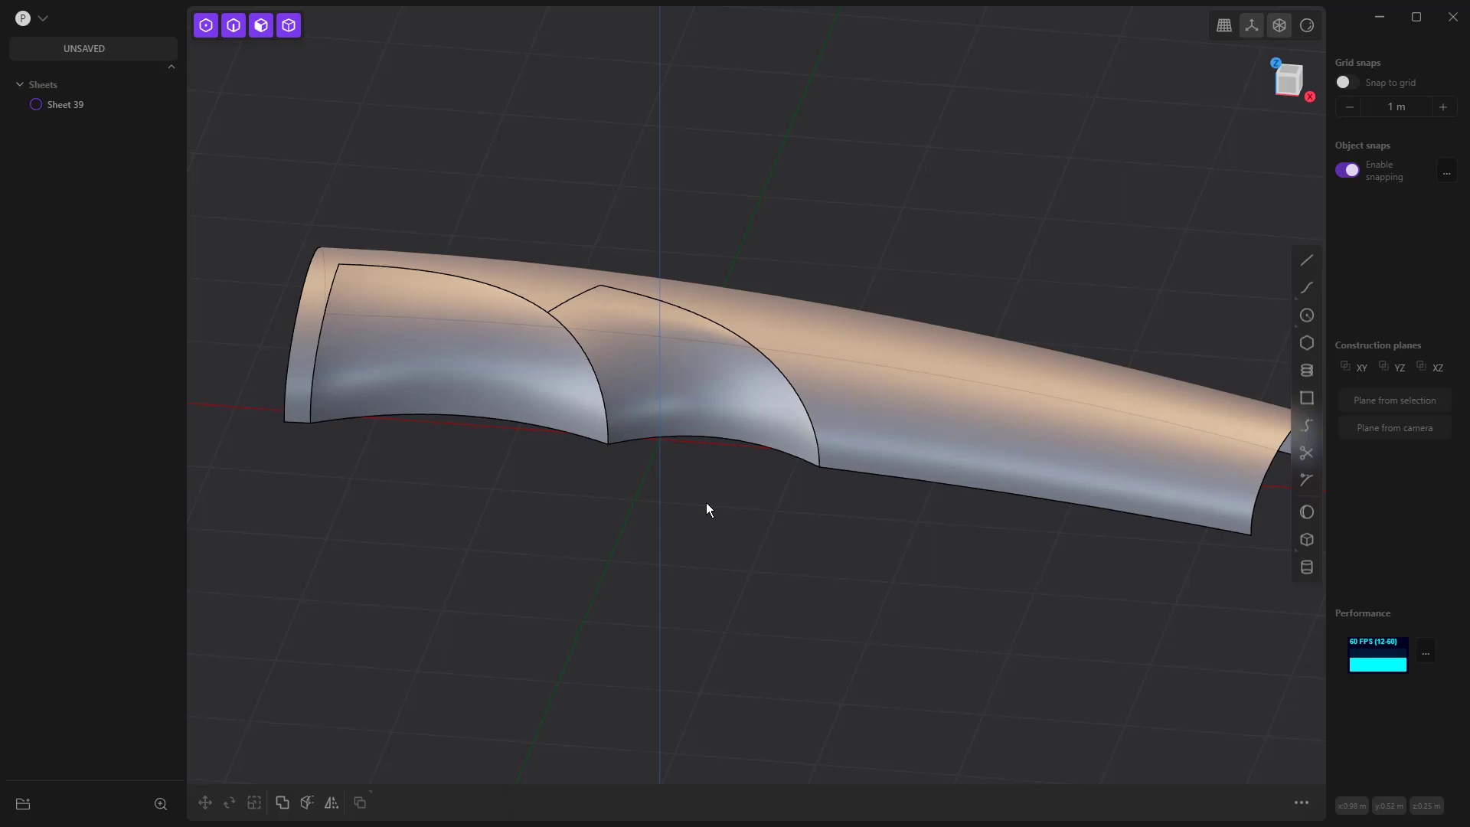
pyautogui.click(596, 372)
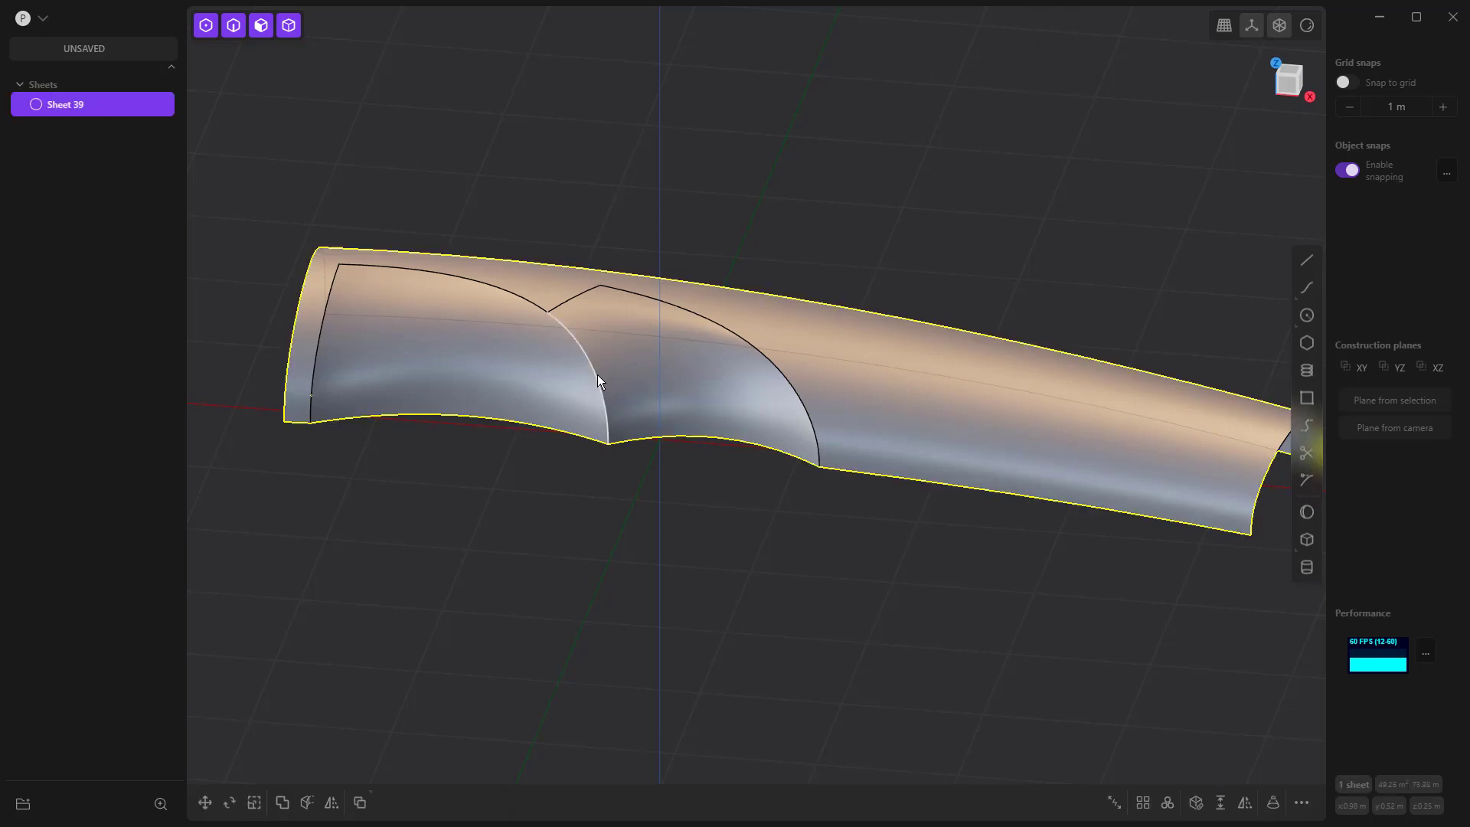
# Round the first finger cutaway's curved edge with a 0.066 m fillet.
pyautogui.click(598, 375)
pyautogui.press('f')
pyautogui.scroll(5, 599, 379)
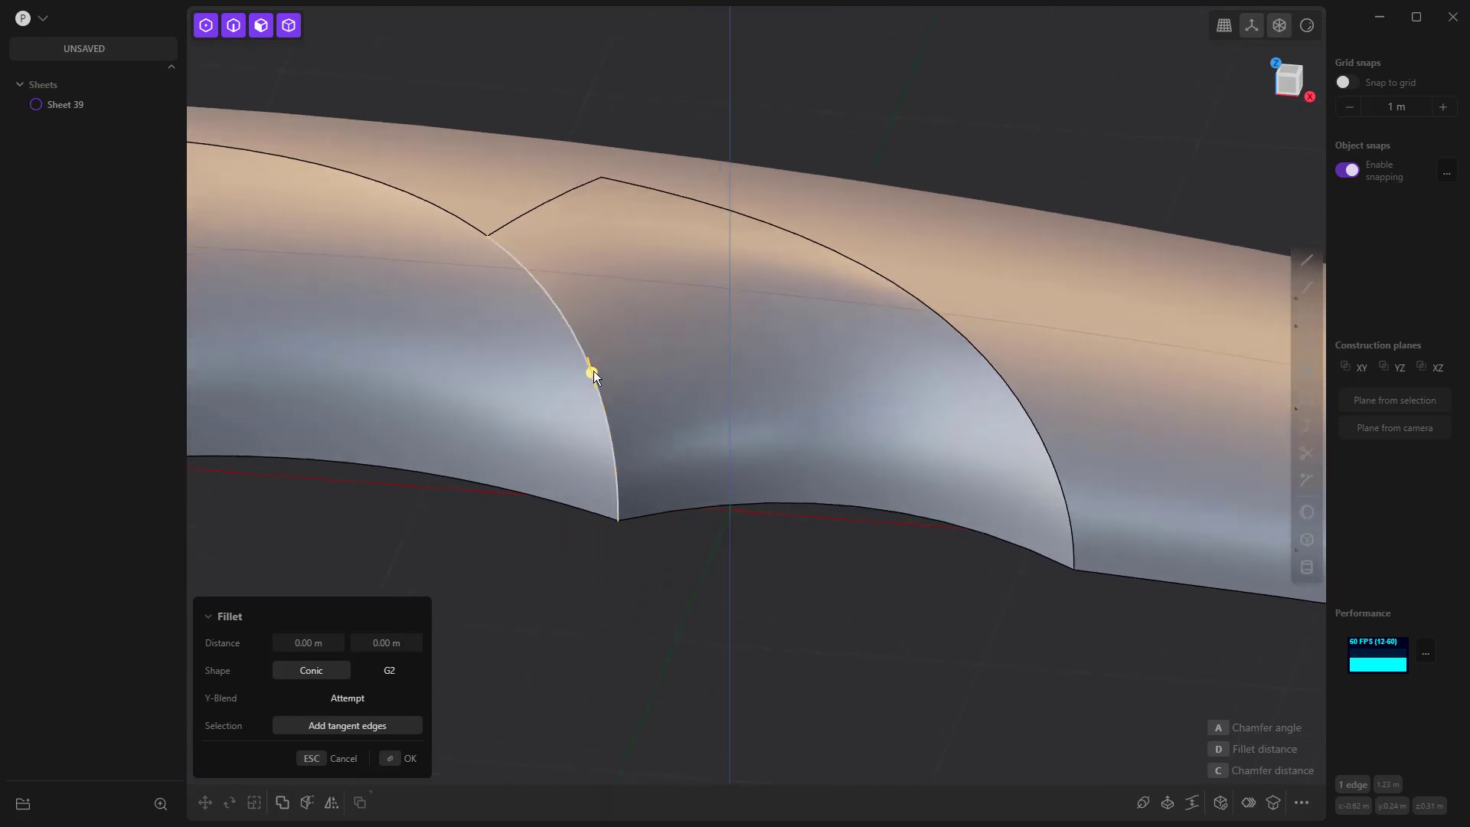
pyautogui.moveTo(594, 372); pyautogui.dragTo(601, 380)
pyautogui.click(641, 539)
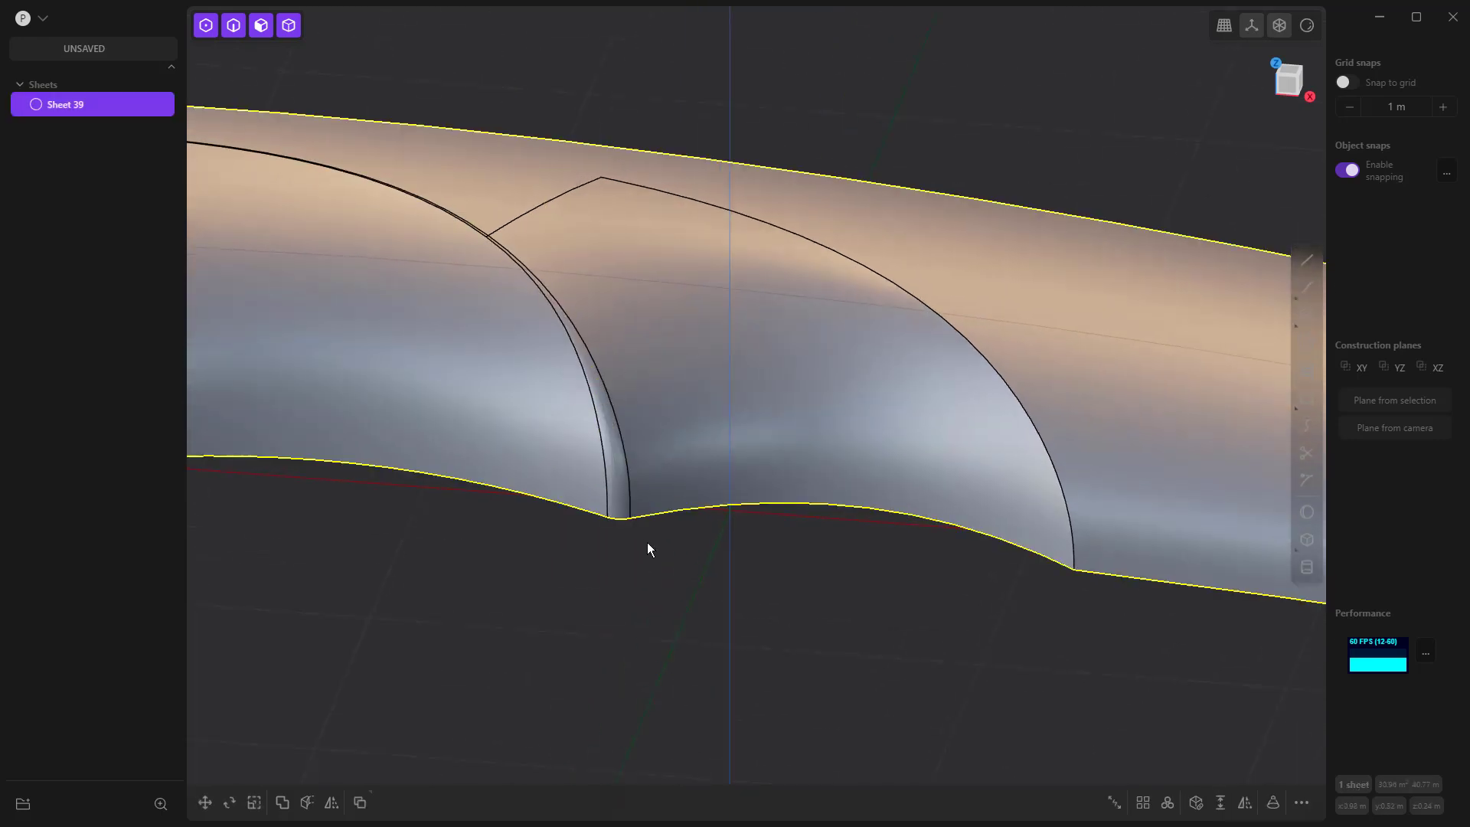
# Pick the second cutaway's arc edge and preview a 0.114 m fillet on it.
pyautogui.click(1036, 439)
pyautogui.click(1039, 438)
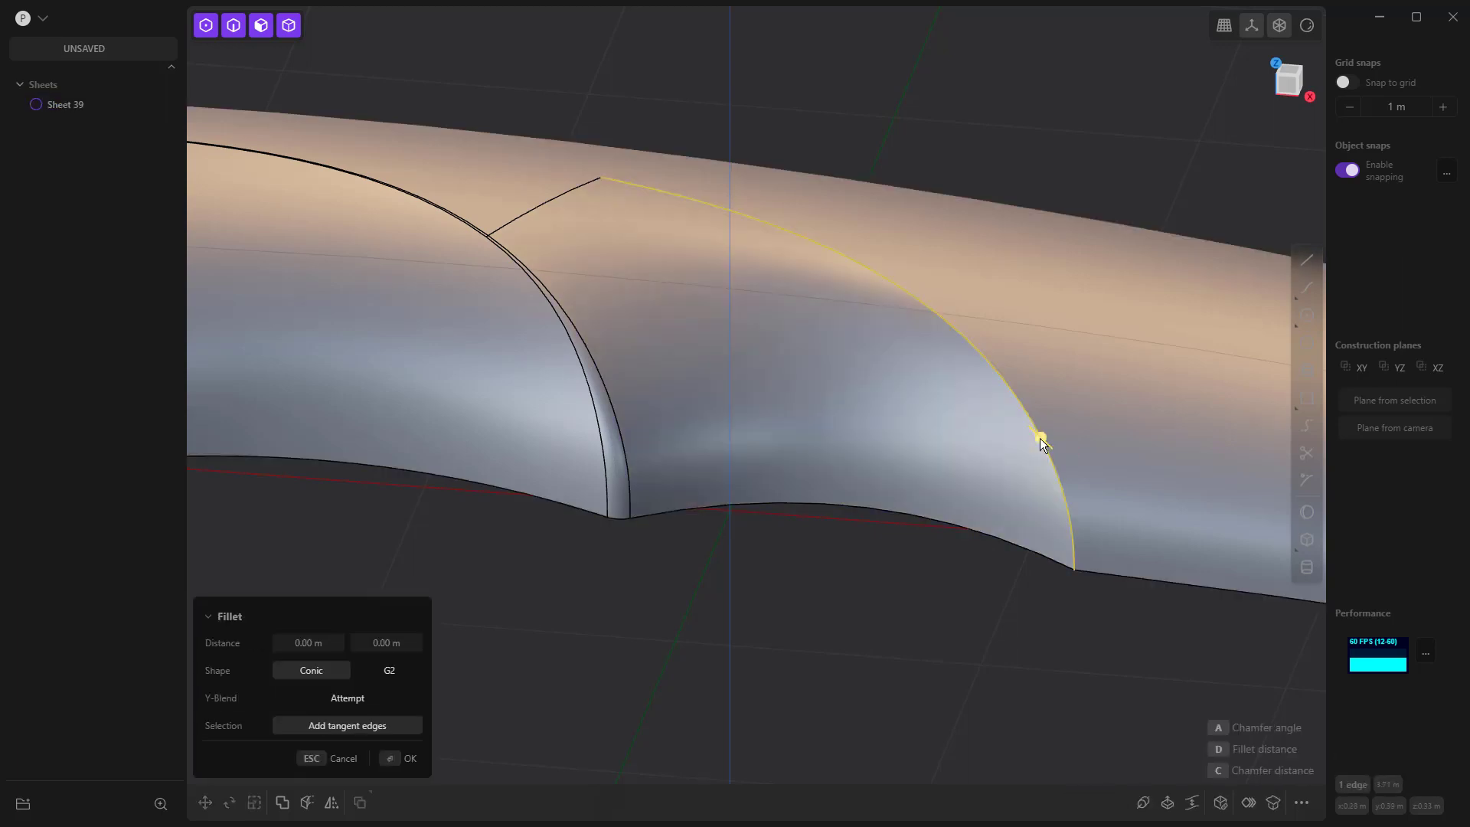
pyautogui.moveTo(1040, 438); pyautogui.dragTo(1050, 472)
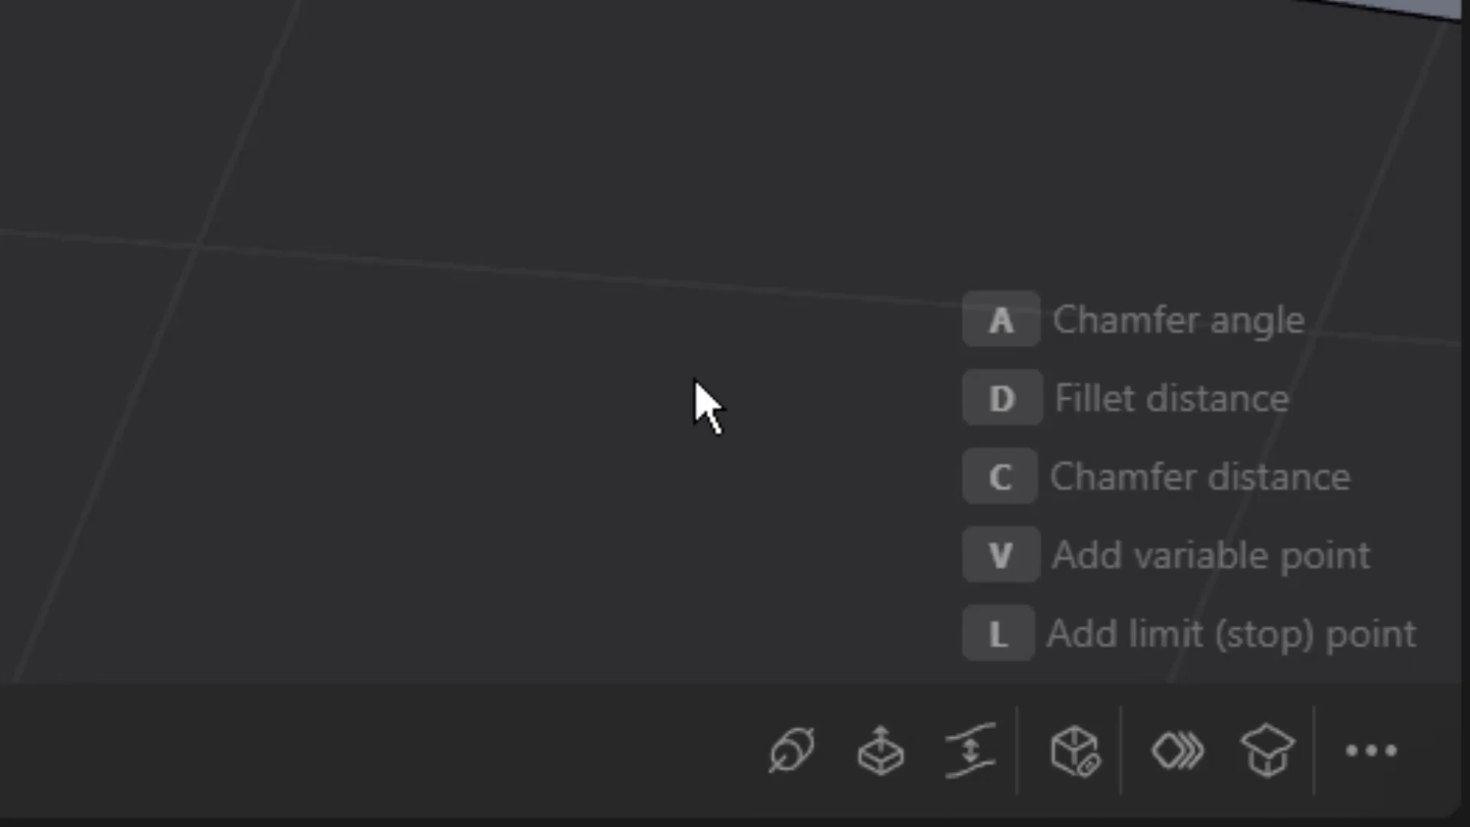
# Set the second cutaway's fillet distance to 0.05096 m and confirm it.
pyautogui.press('d')
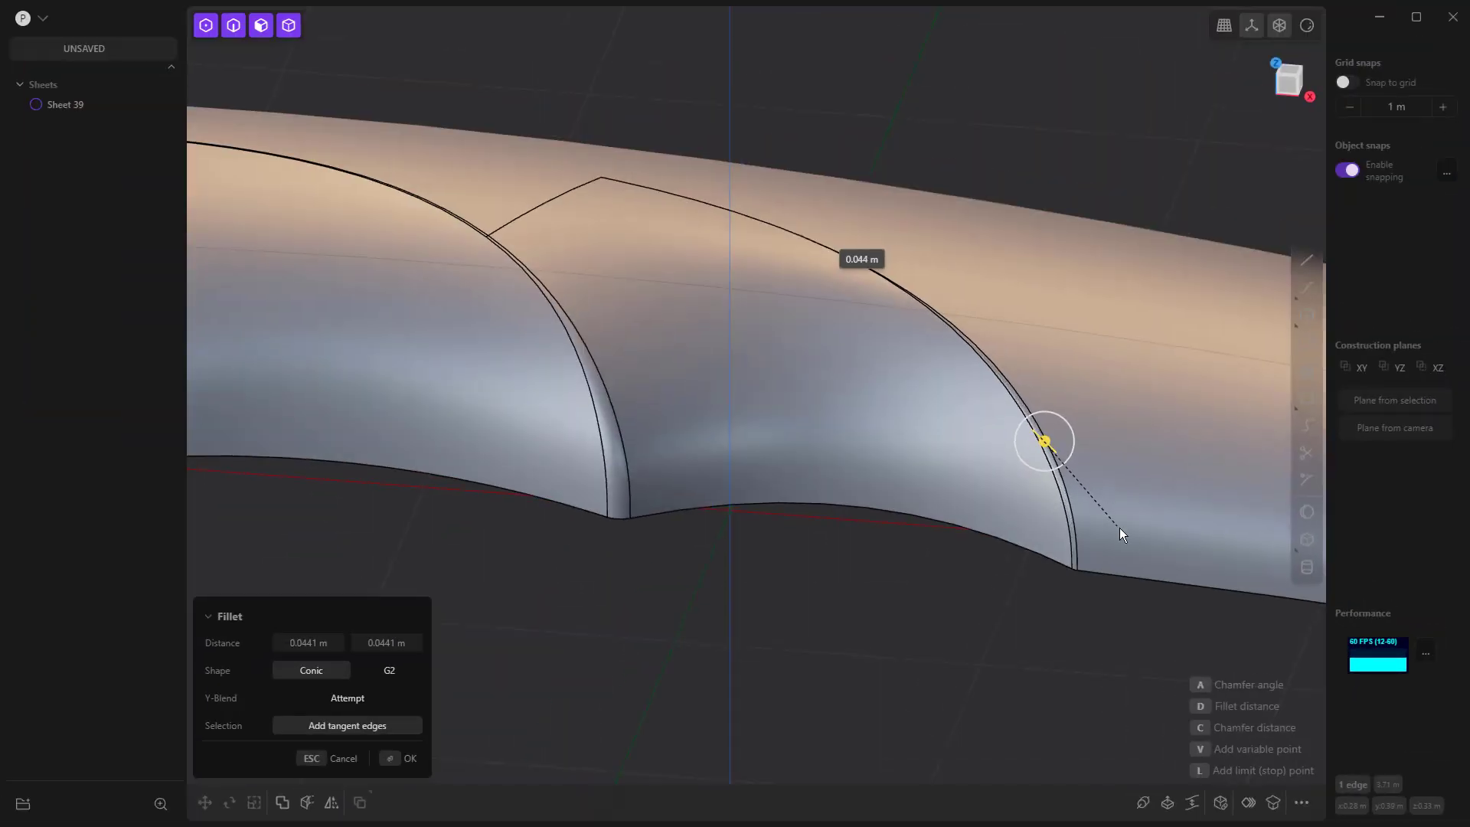
pyautogui.click(1133, 538)
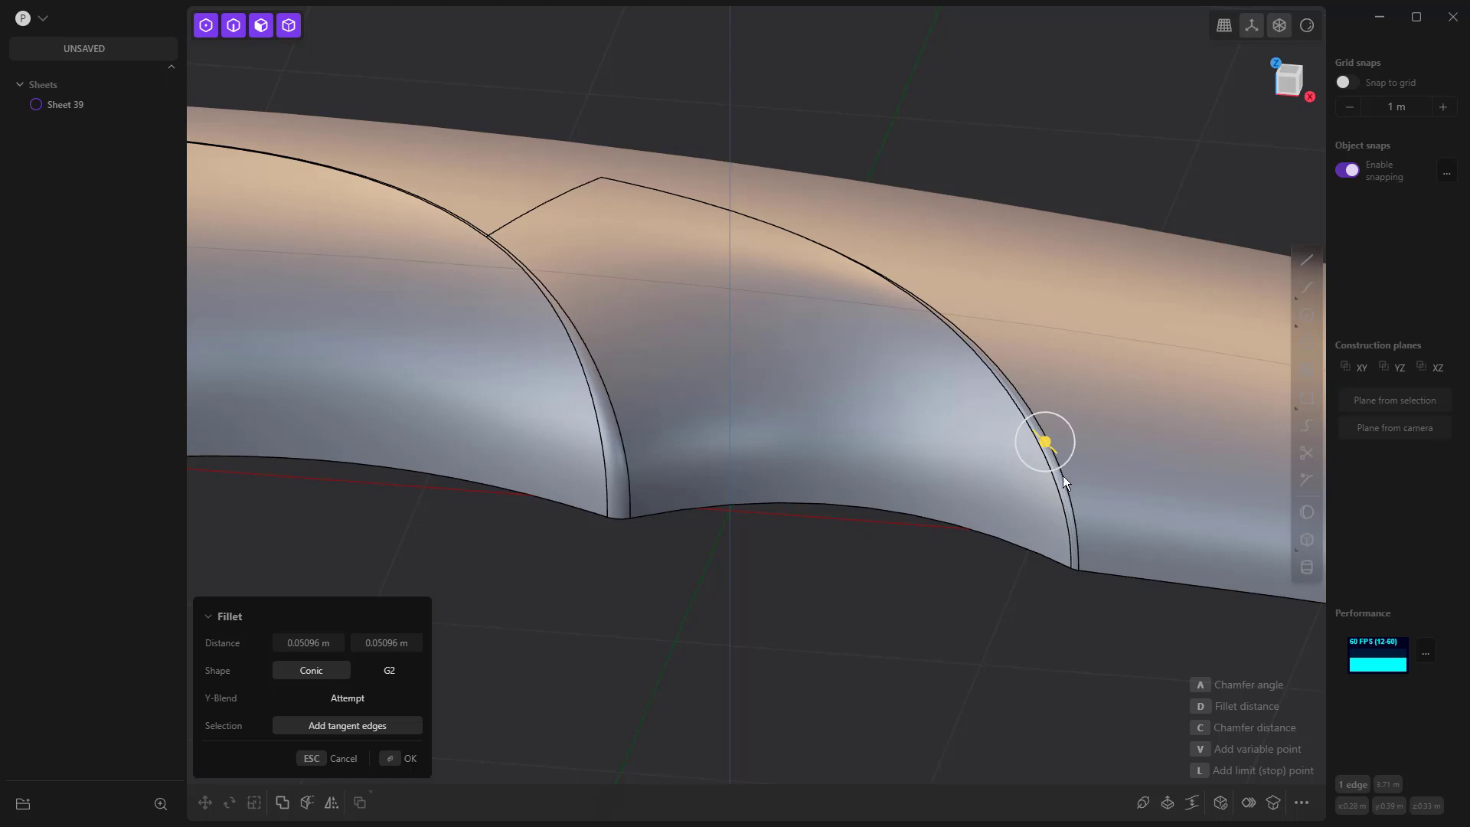
pyautogui.scroll(8, 1063, 475)
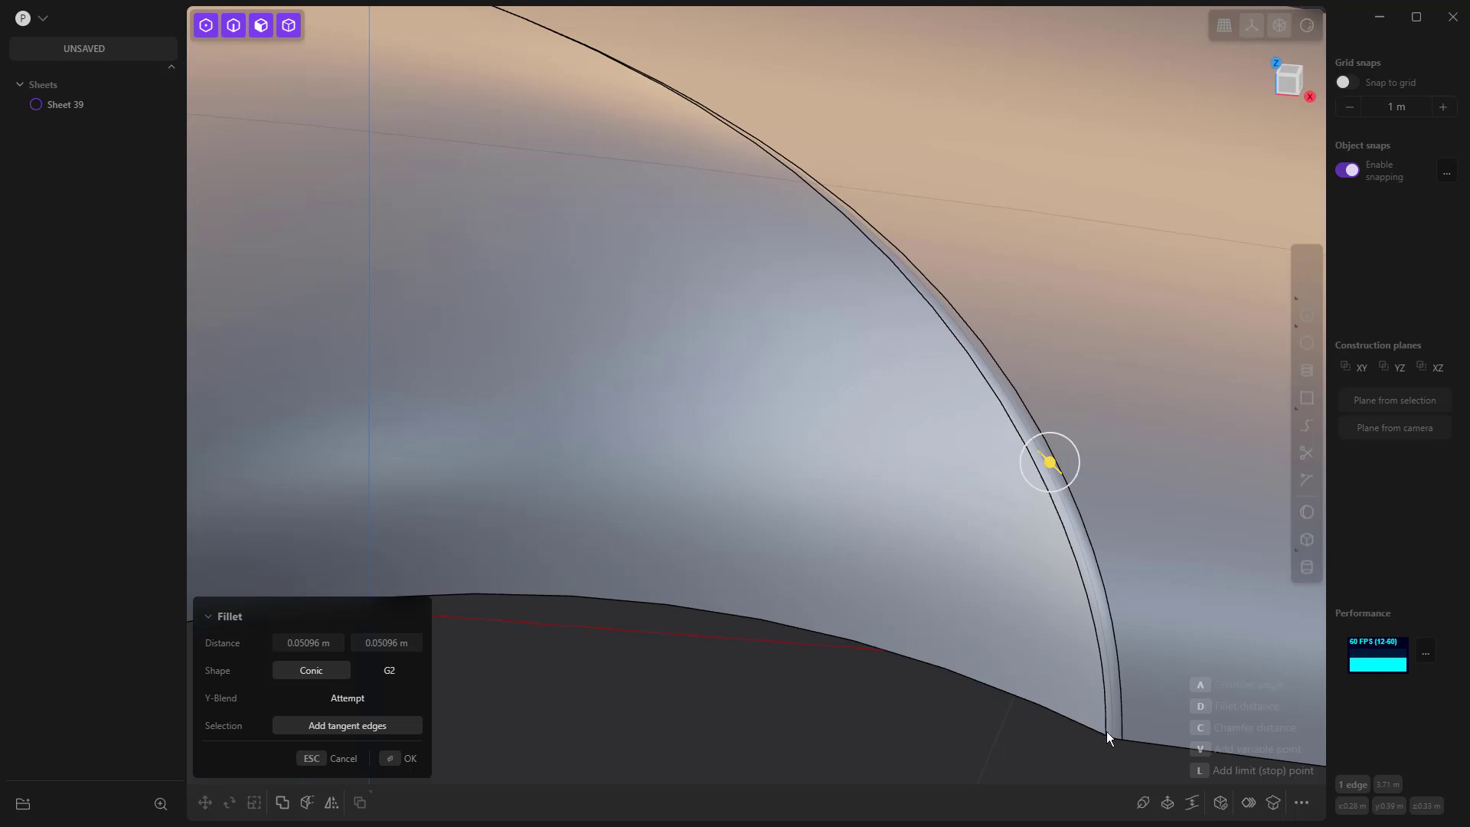
pyautogui.scroll(-8, 1105, 692)
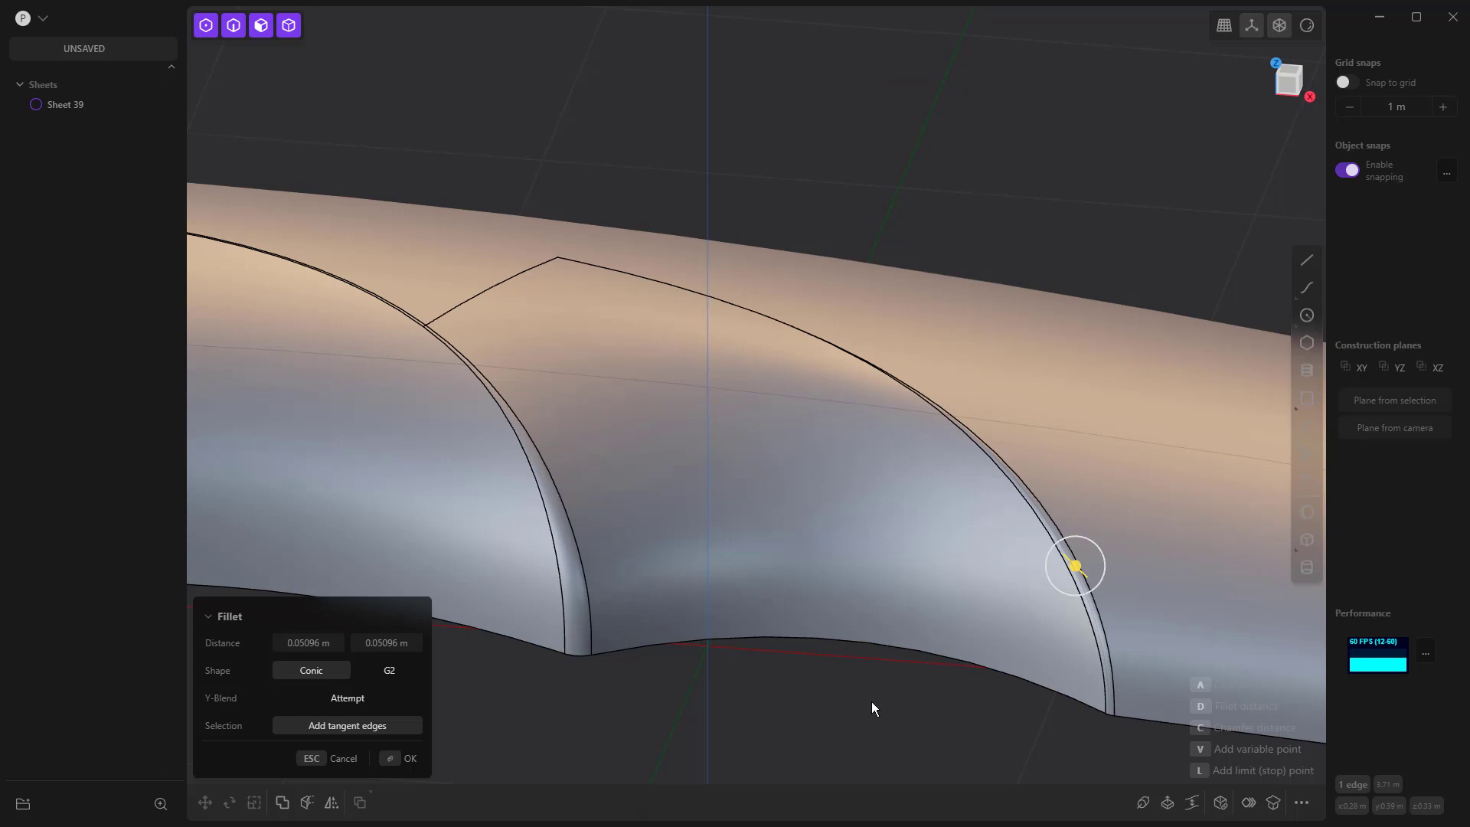
pyautogui.press('Return')
pyautogui.scroll(-2, 831, 674)
pyautogui.scroll(-3, 833, 673)
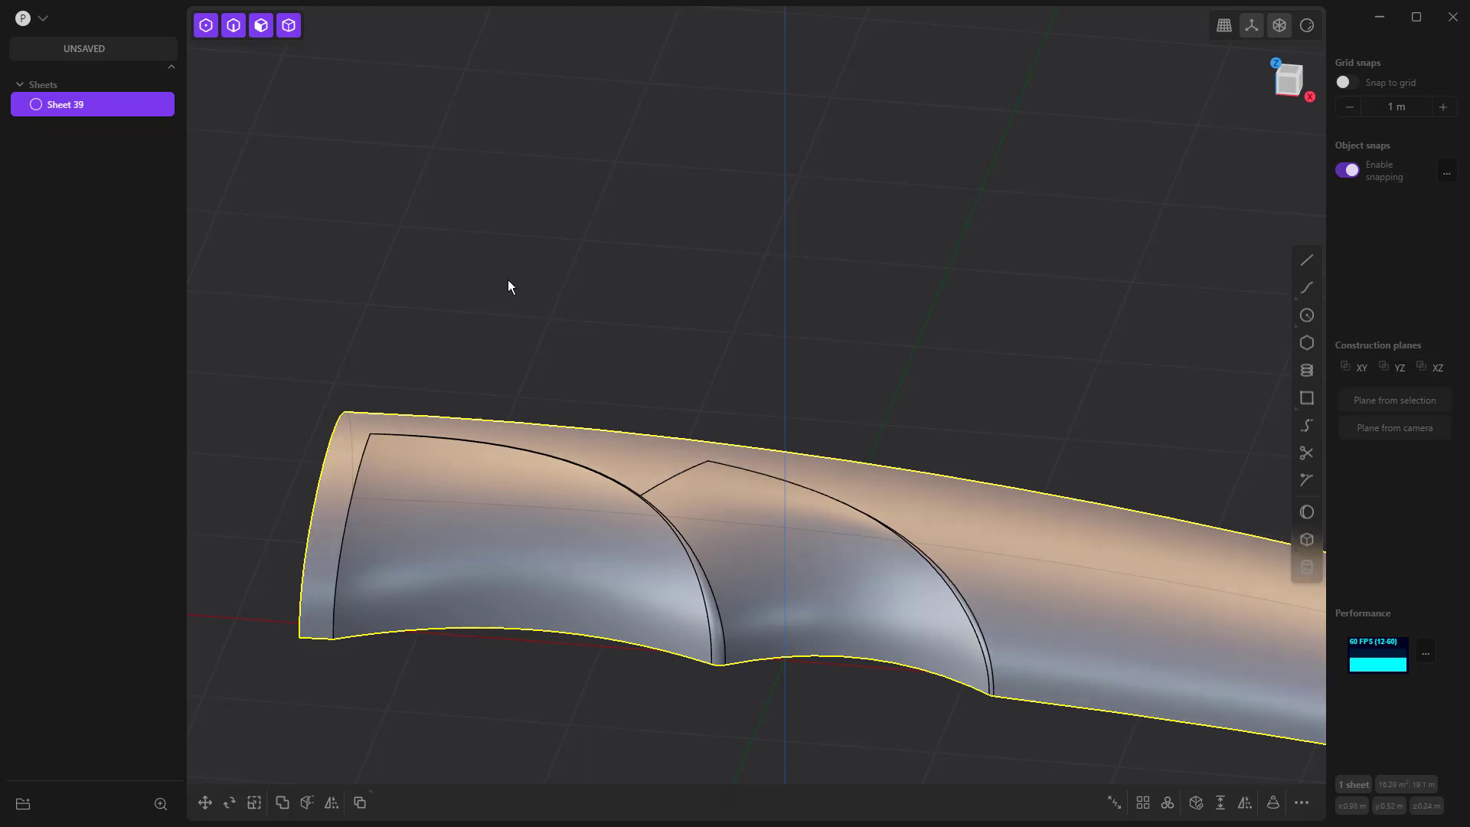
# Mirror Sheet 39 along negative Z with Merge halves together enabled.
pyautogui.scroll(-3, 504, 268)
pyautogui.moveTo(496, 273); pyautogui.dragTo(758, 317, button='middle')
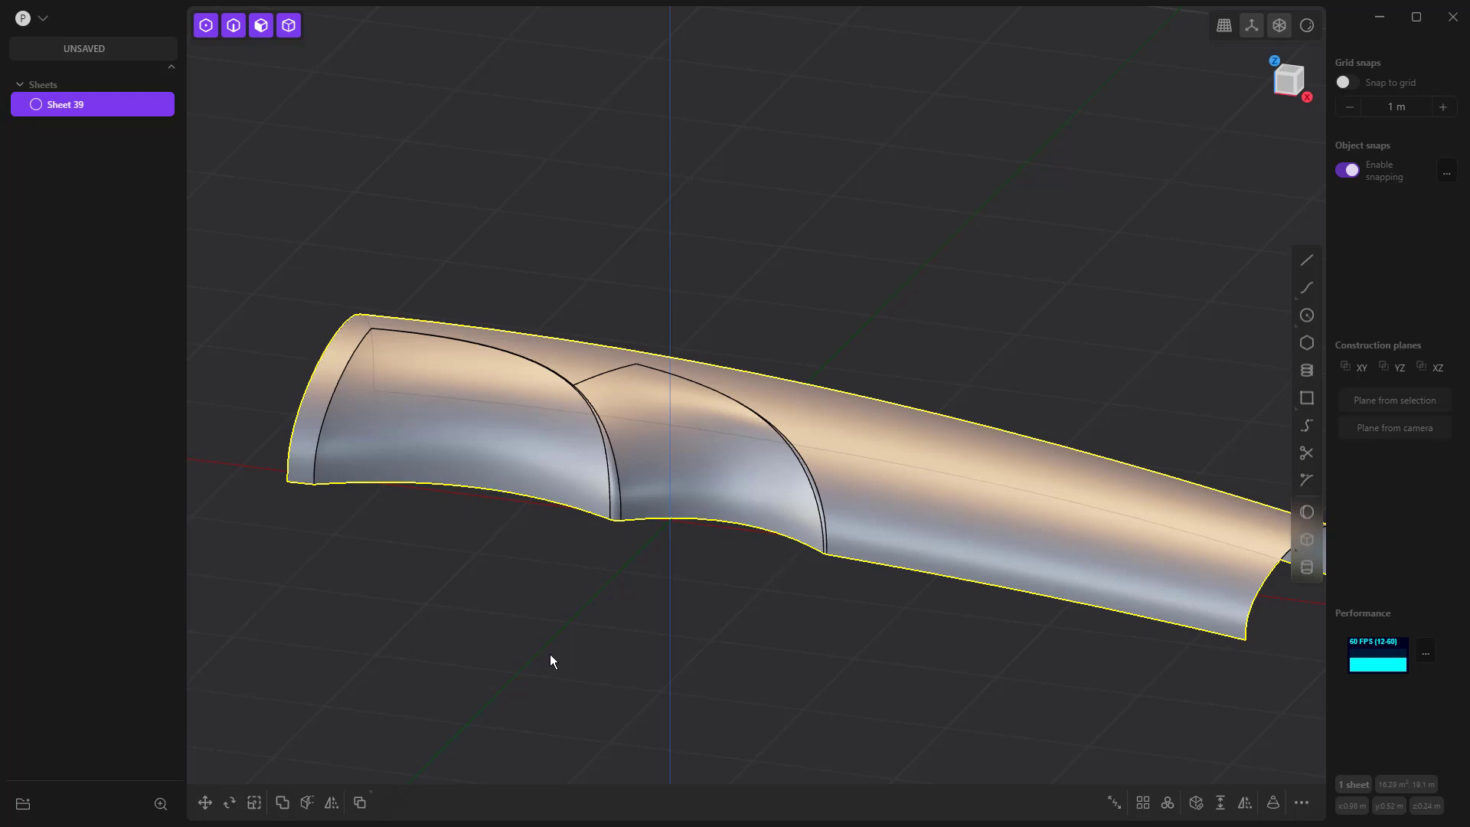
pyautogui.click(332, 803)
pyautogui.click(672, 548)
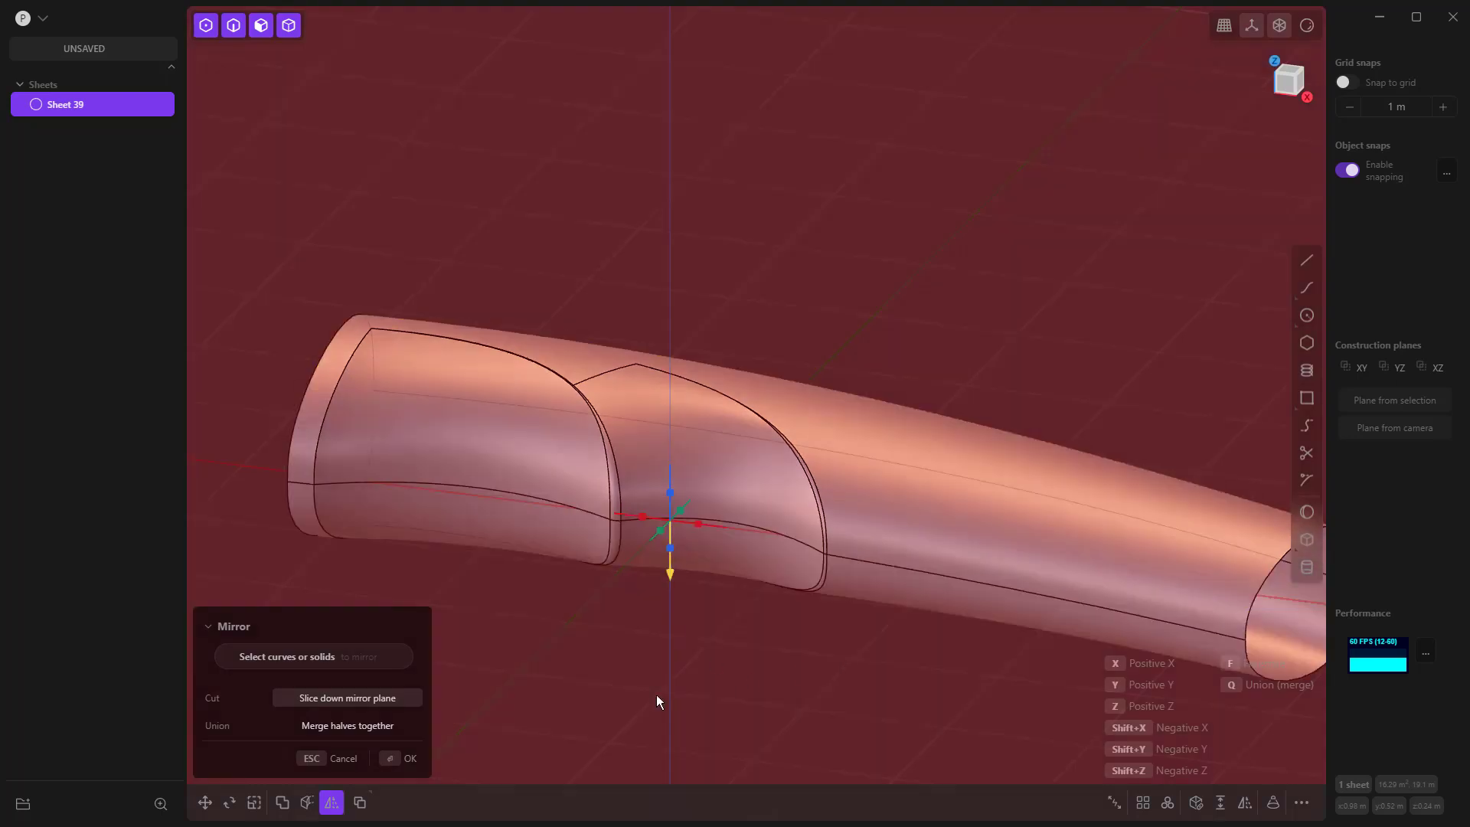
pyautogui.click(376, 726)
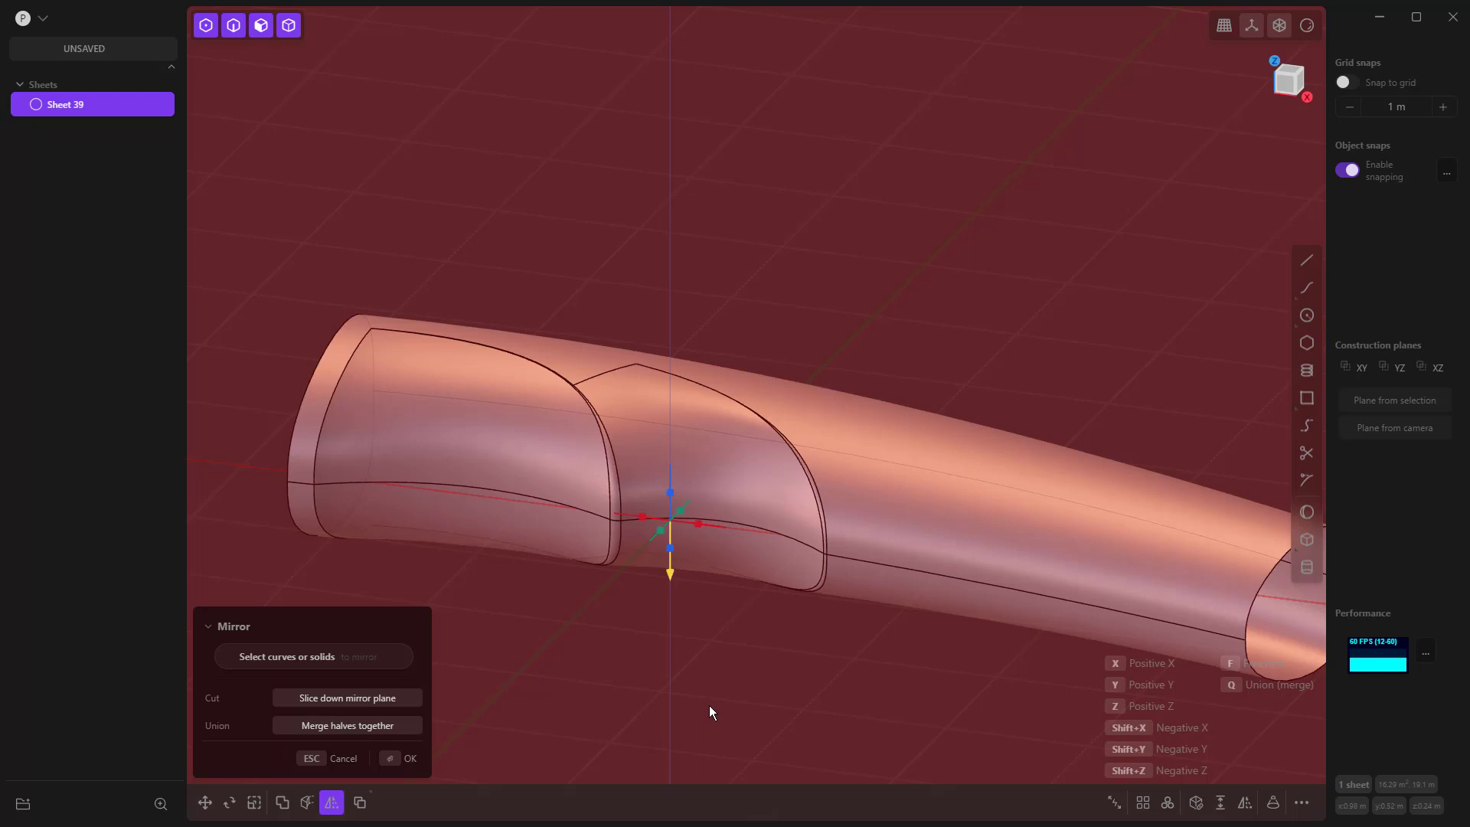
pyautogui.press('Return')
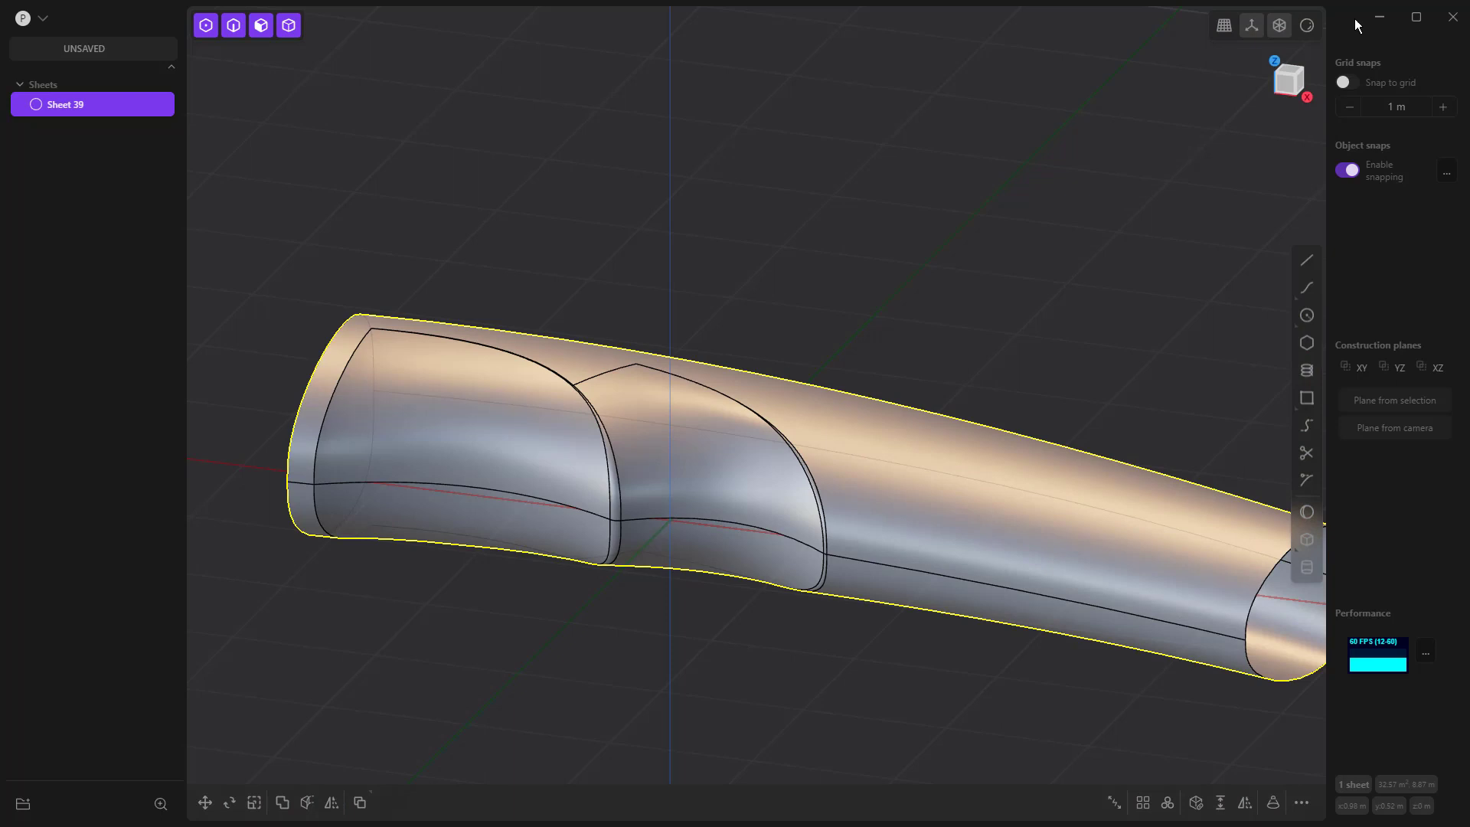
# Hide the axes, grid and edge lines, switch the camera projection, and view the handle lengthwise.
pyautogui.click(1254, 26)
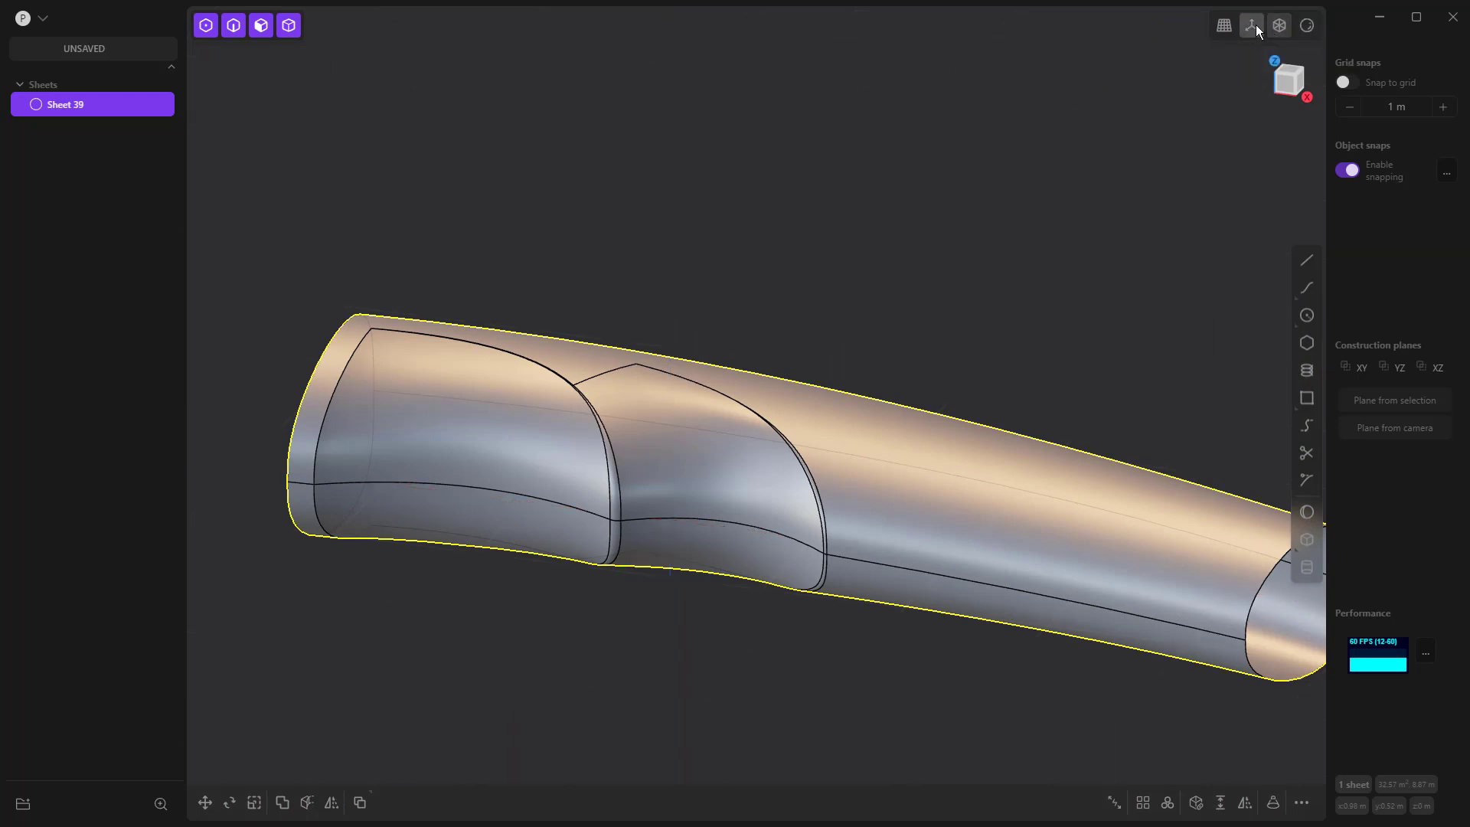
pyautogui.click(1223, 25)
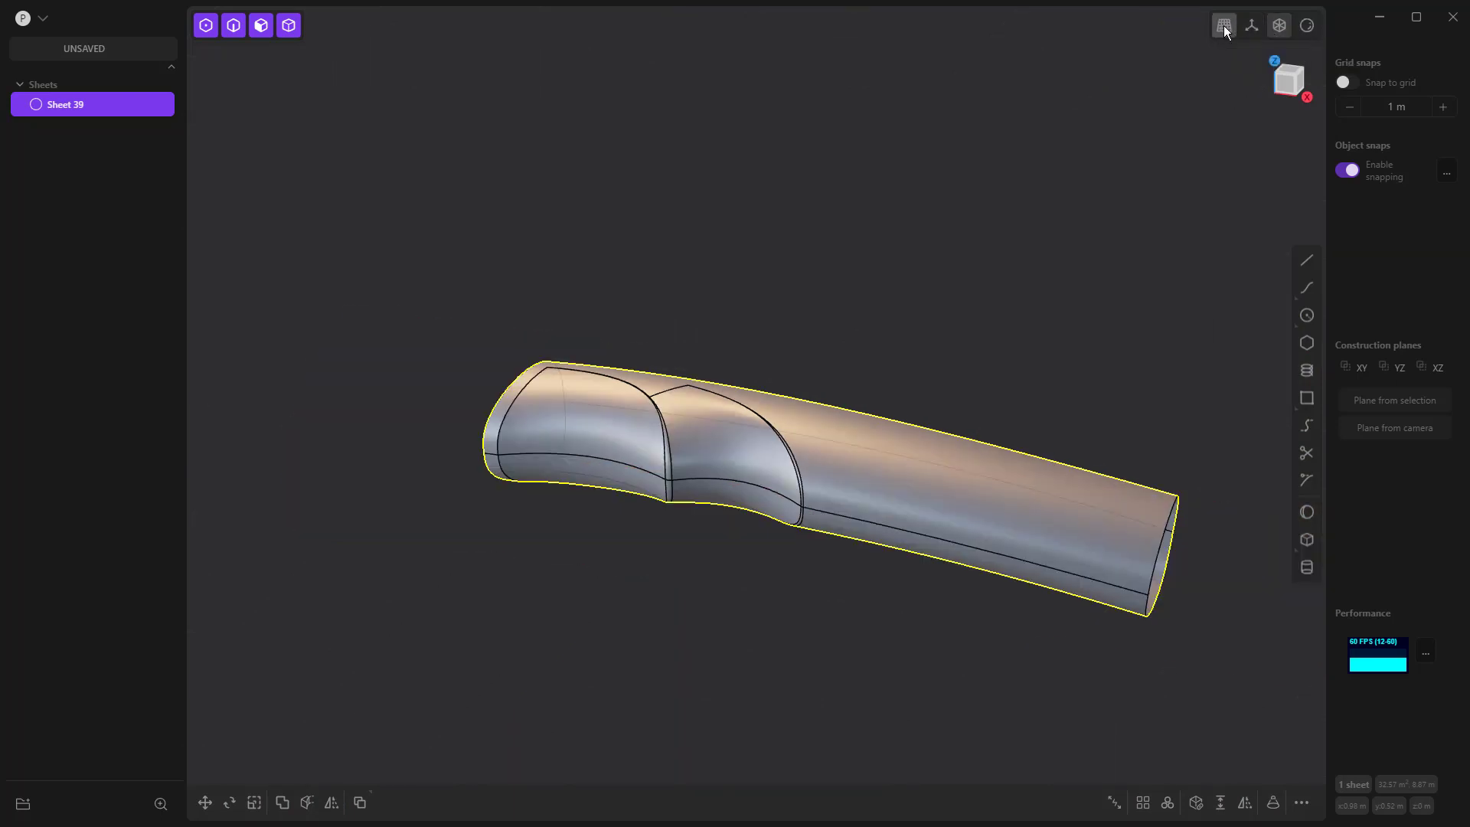
pyautogui.click(1307, 25)
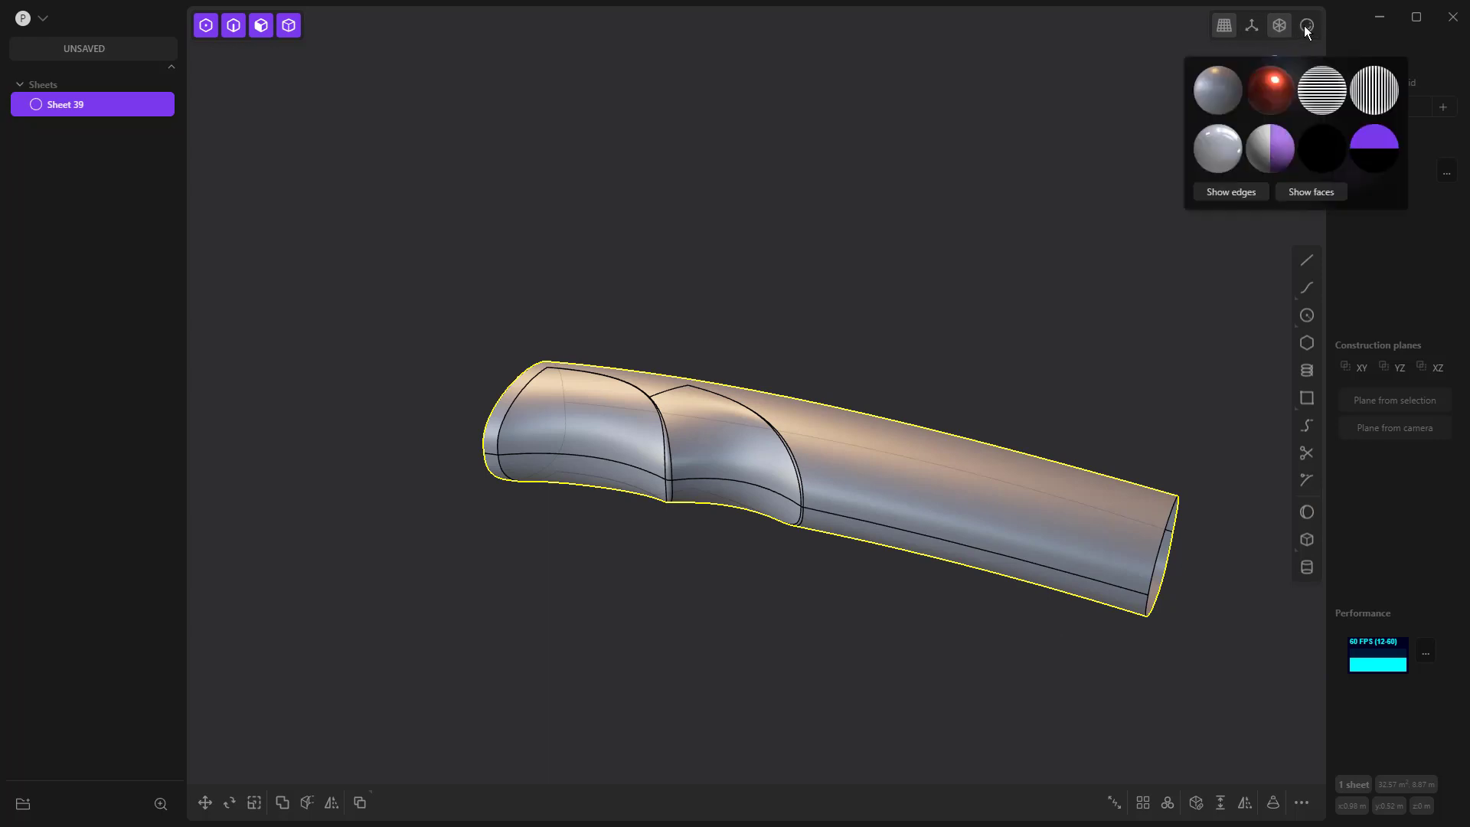
pyautogui.click(1247, 193)
pyautogui.moveTo(1115, 343); pyautogui.dragTo(683, 478, button='middle')
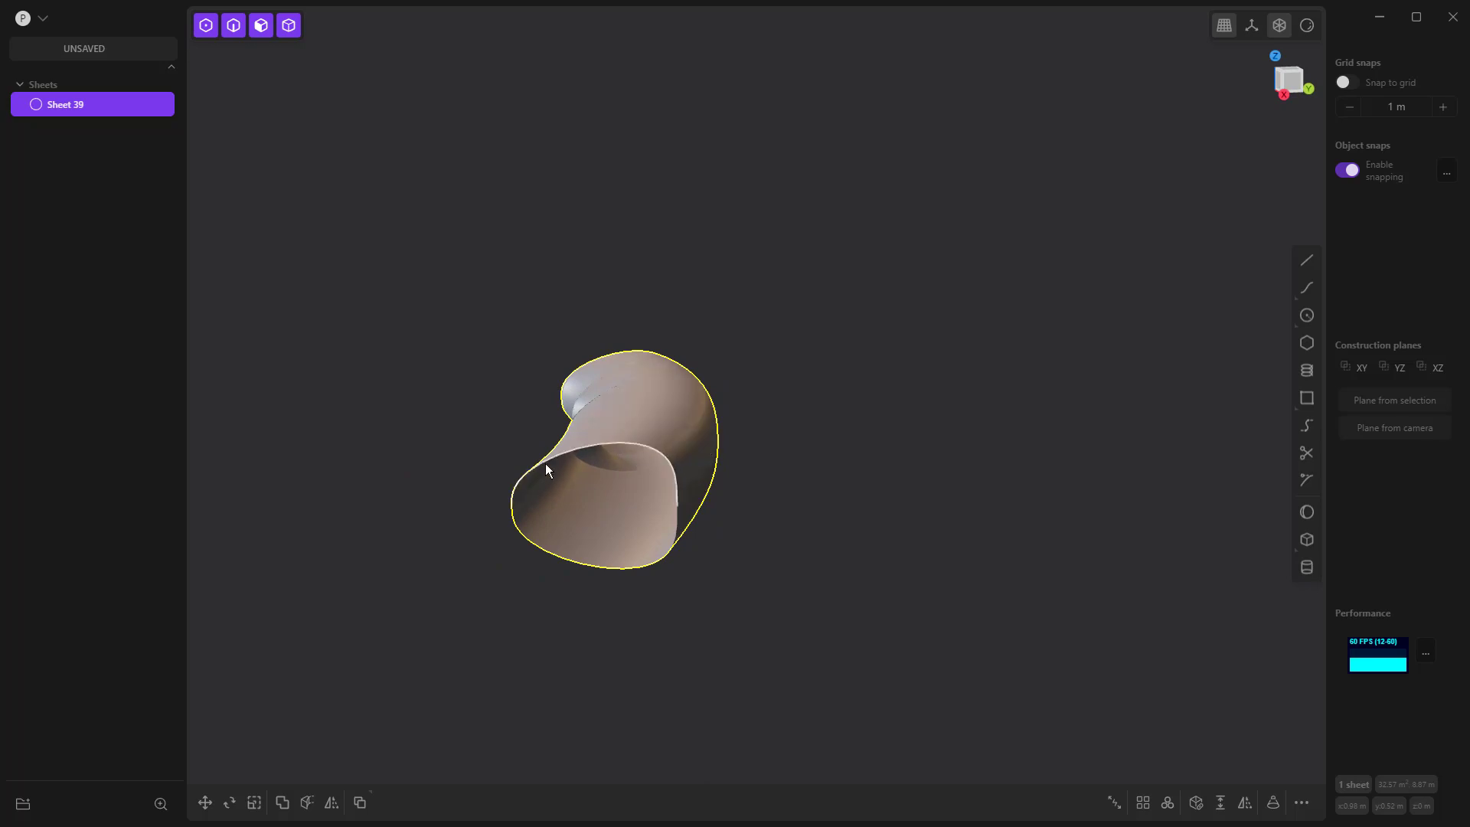
pyautogui.moveTo(801, 450)
pyautogui.mouseDown(button='middle')
pyautogui.moveTo(721, 472)
pyautogui.moveTo(758, 332)
pyautogui.moveTo(758, 479)
pyautogui.moveTo(749, 460)
pyautogui.mouseUp(button='middle')
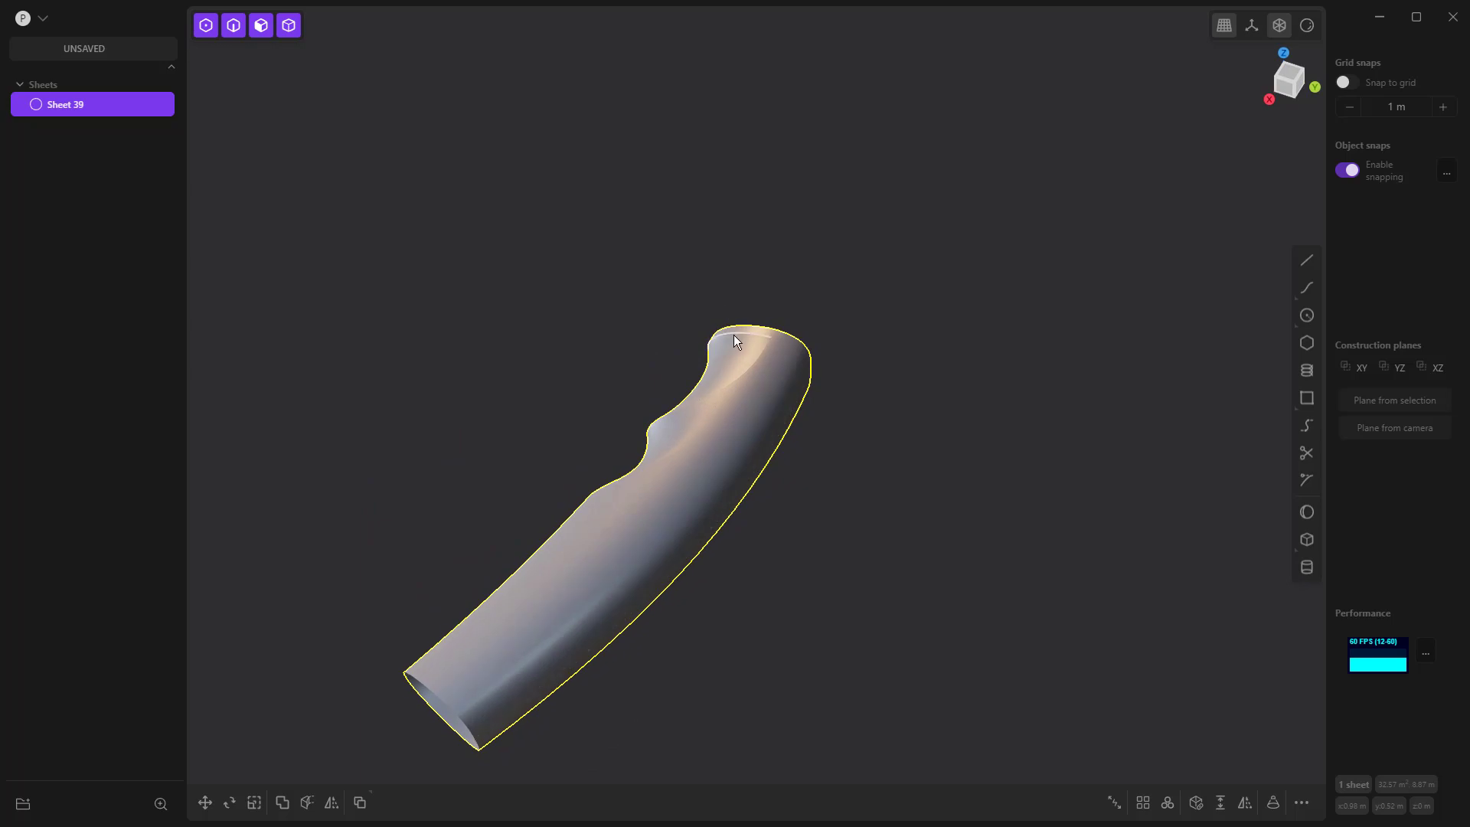
# Fillet the tube's end edge beside the cutaways at 0.11811 m and inspect the rounded end.
pyautogui.click(733, 334)
pyautogui.press('f')
pyautogui.scroll(5, 734, 334)
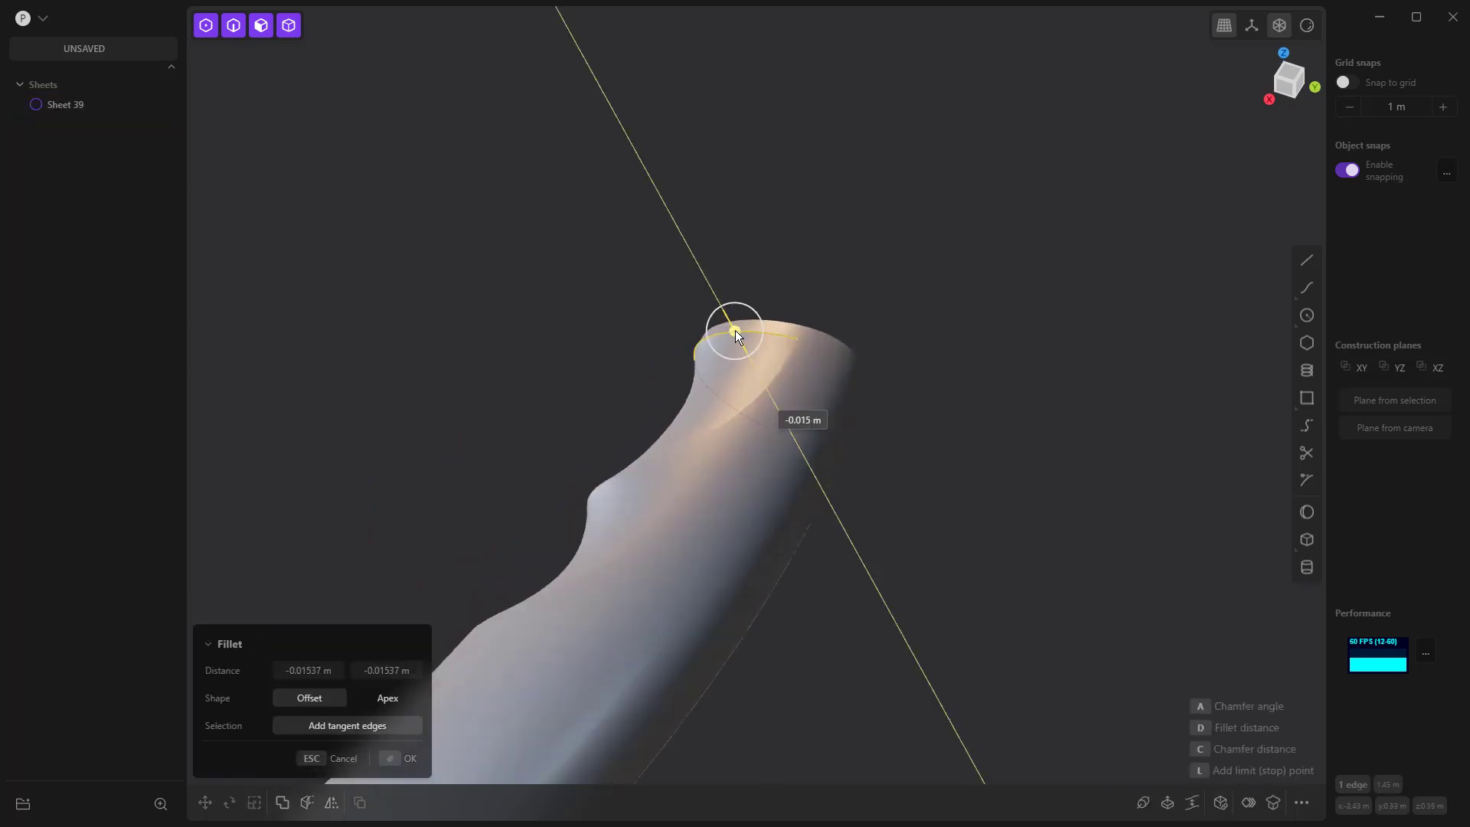
pyautogui.moveTo(735, 330); pyautogui.dragTo(738, 342)
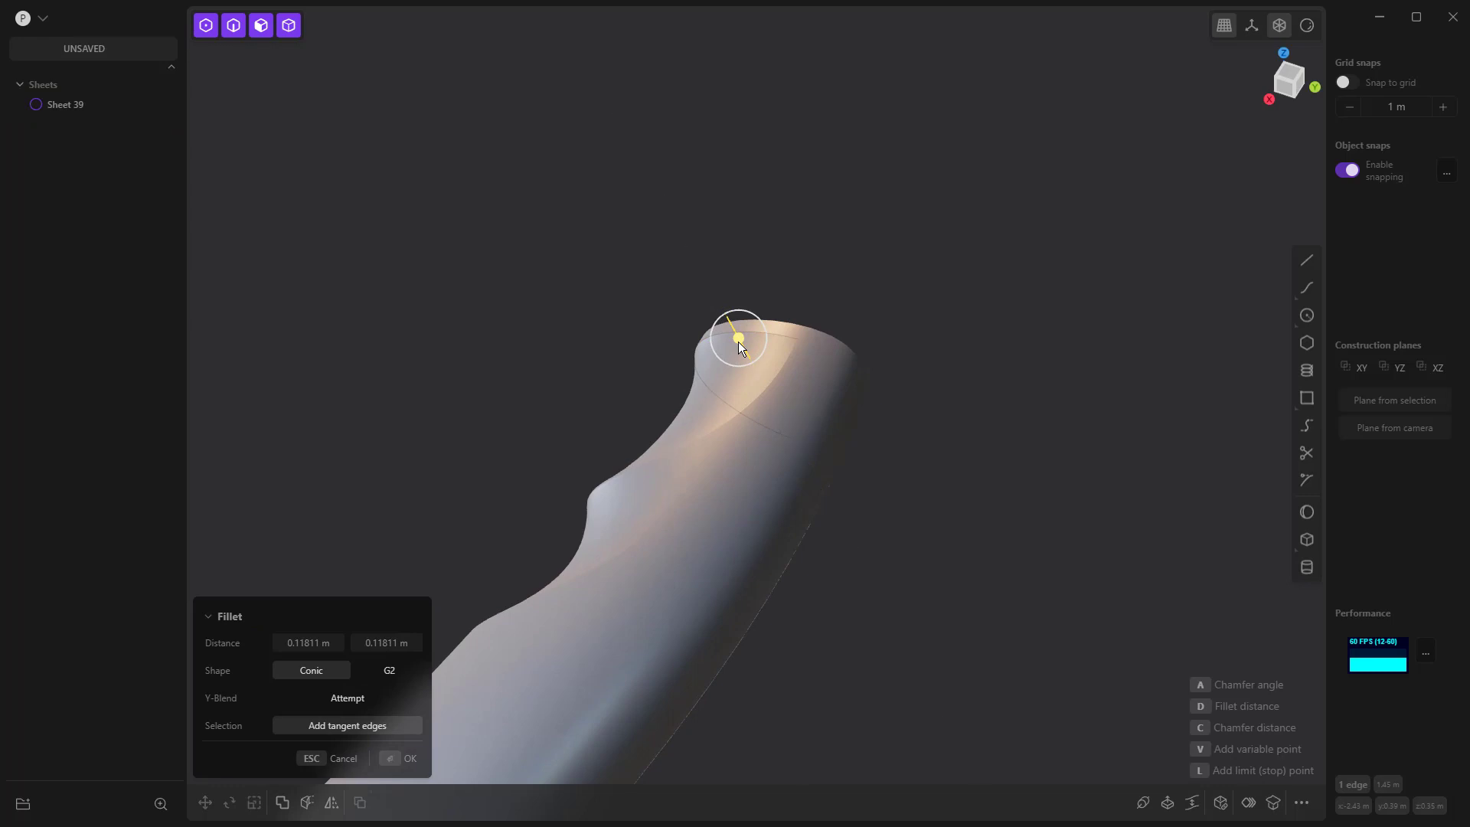
pyautogui.press('Return')
pyautogui.moveTo(702, 272); pyautogui.dragTo(827, 498, button='middle')
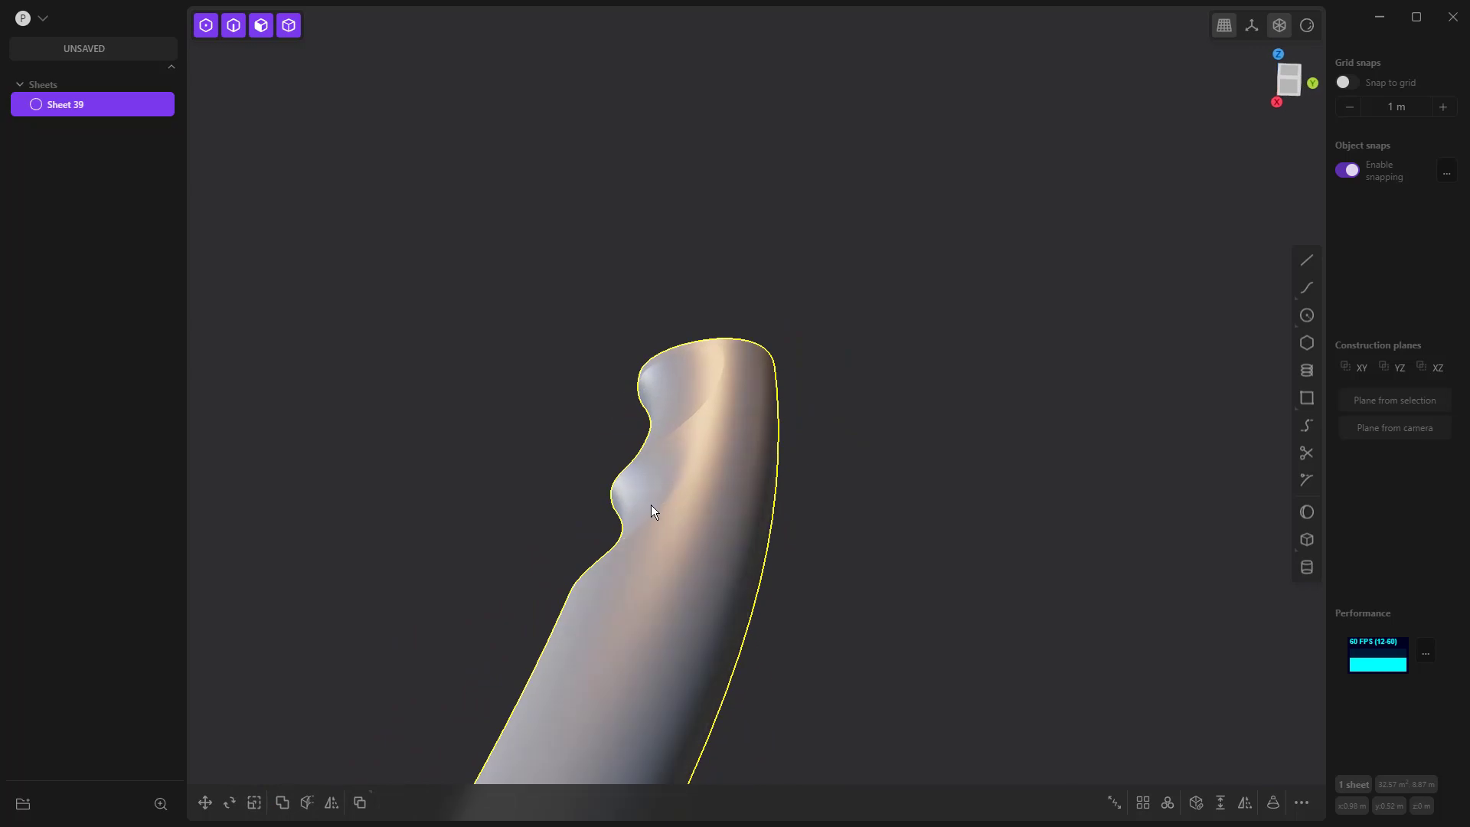
pyautogui.moveTo(723, 433); pyautogui.dragTo(1005, 393, button='middle')
# Apply the red matcap shading to the handle and orbit around it to inspect.
pyautogui.moveTo(1307, 32)
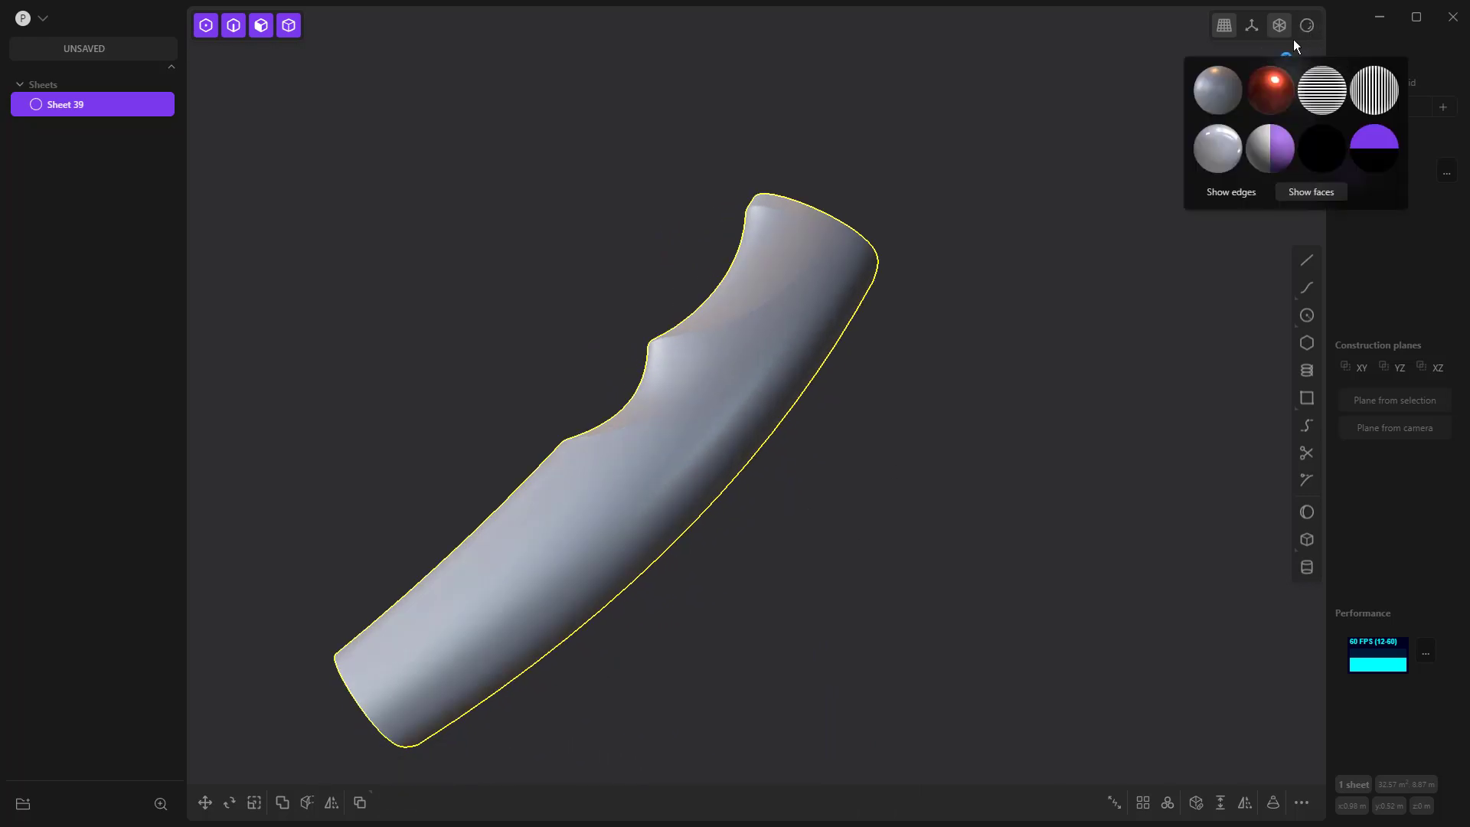
pyautogui.click(1270, 90)
pyautogui.moveTo(1114, 284)
pyautogui.mouseDown(button='middle')
pyautogui.moveTo(962, 447)
pyautogui.moveTo(979, 421)
pyautogui.moveTo(1072, 403)
pyautogui.moveTo(1045, 432)
pyautogui.moveTo(988, 240)
pyautogui.moveTo(922, 430)
pyautogui.moveTo(999, 455)
pyautogui.moveTo(1051, 445)
pyautogui.moveTo(1050, 474)
pyautogui.moveTo(1064, 473)
pyautogui.moveTo(1095, 398)
pyautogui.mouseUp(button='middle')
pyautogui.moveTo(754, 192); pyautogui.dragTo(871, 587, button='middle')
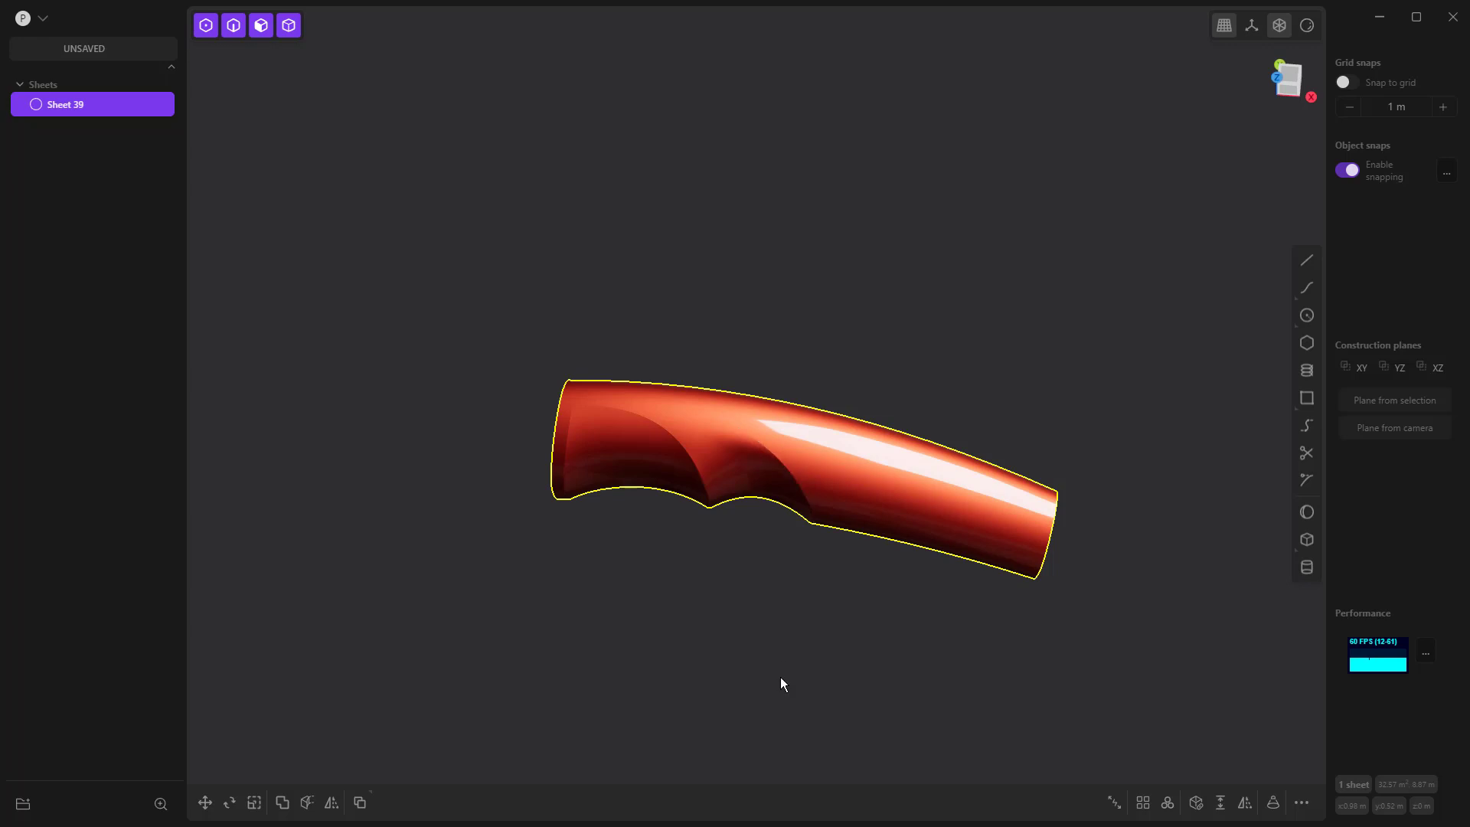
pyautogui.moveTo(779, 677); pyautogui.dragTo(867, 547, button='middle')
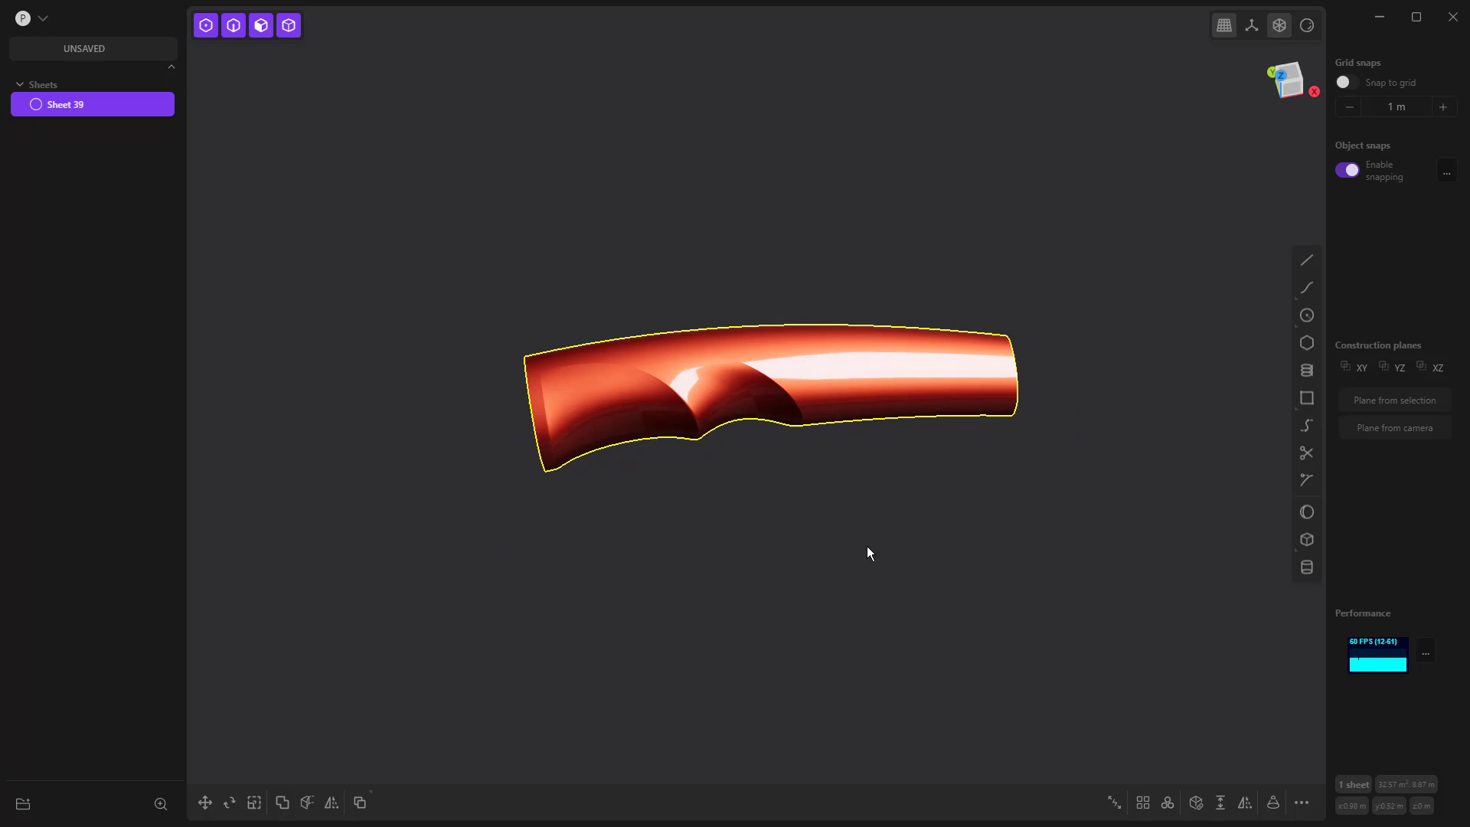